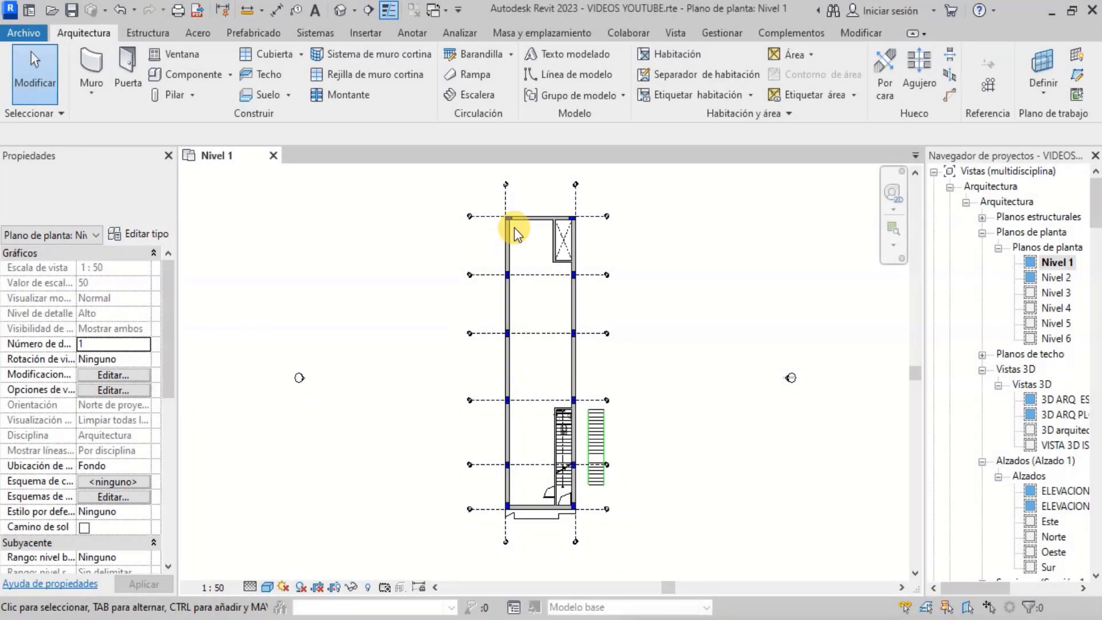
- Zoom around the Nivel 1 floor plan to examine its walls, grids, stairs and doors
scroll(550, 438, "up", 8)
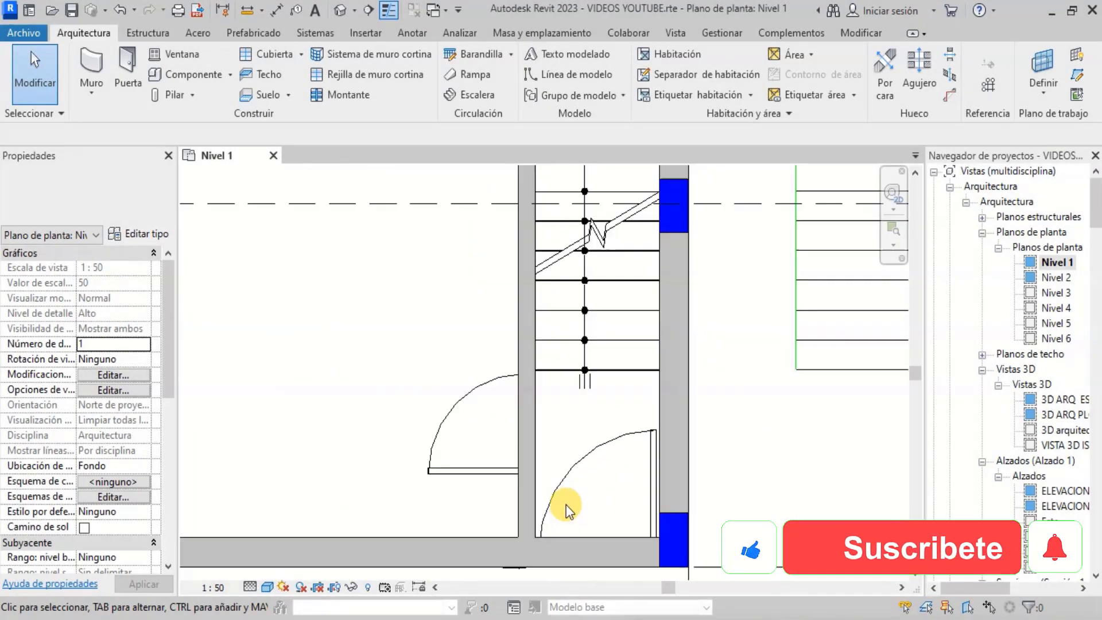
scroll(505, 488, "down", 5)
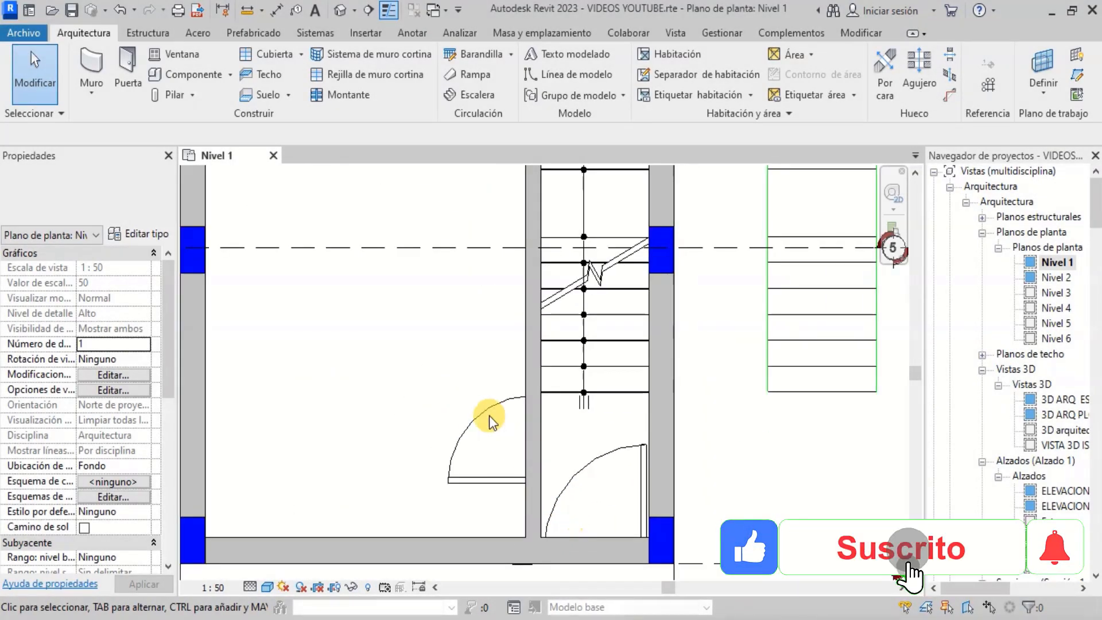
scroll(456, 495, "down", 2)
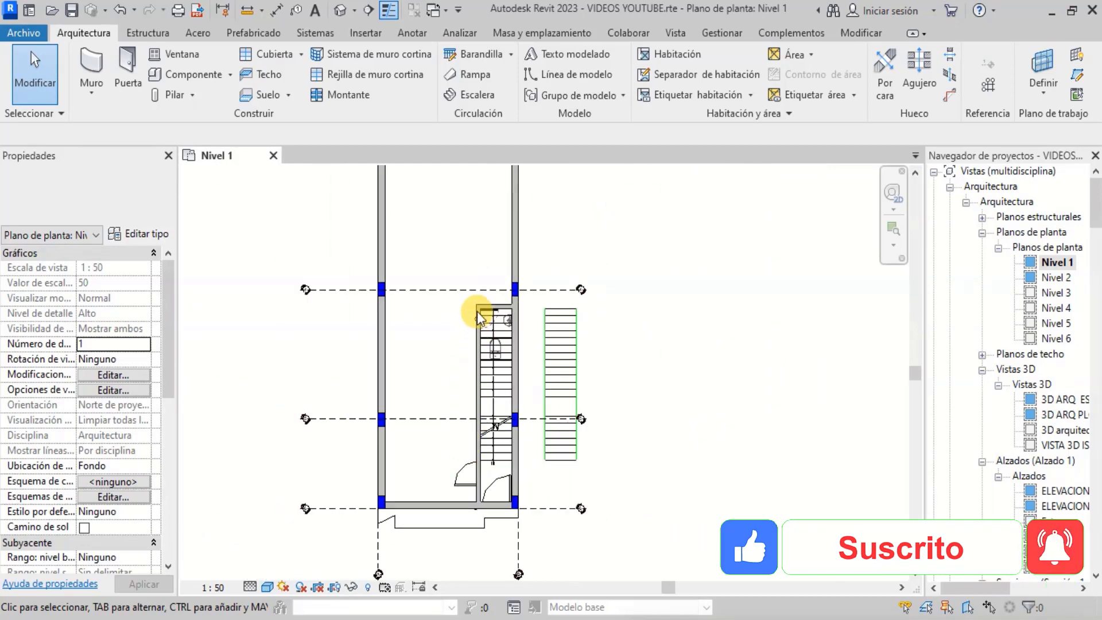
scroll(477, 311, "up", 5)
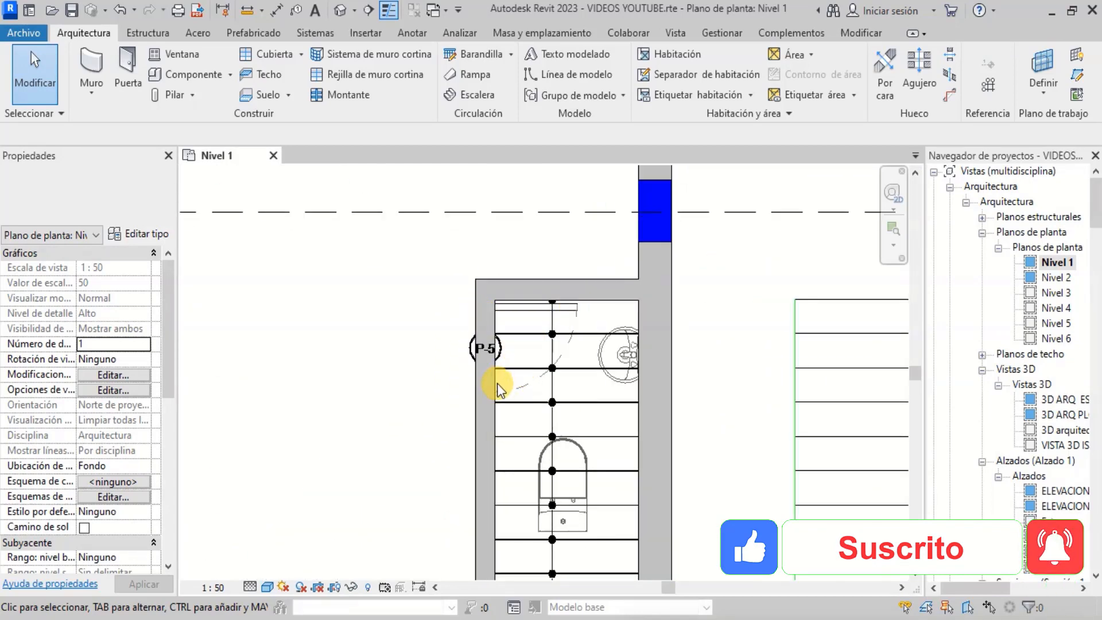
scroll(497, 383, "down", 6)
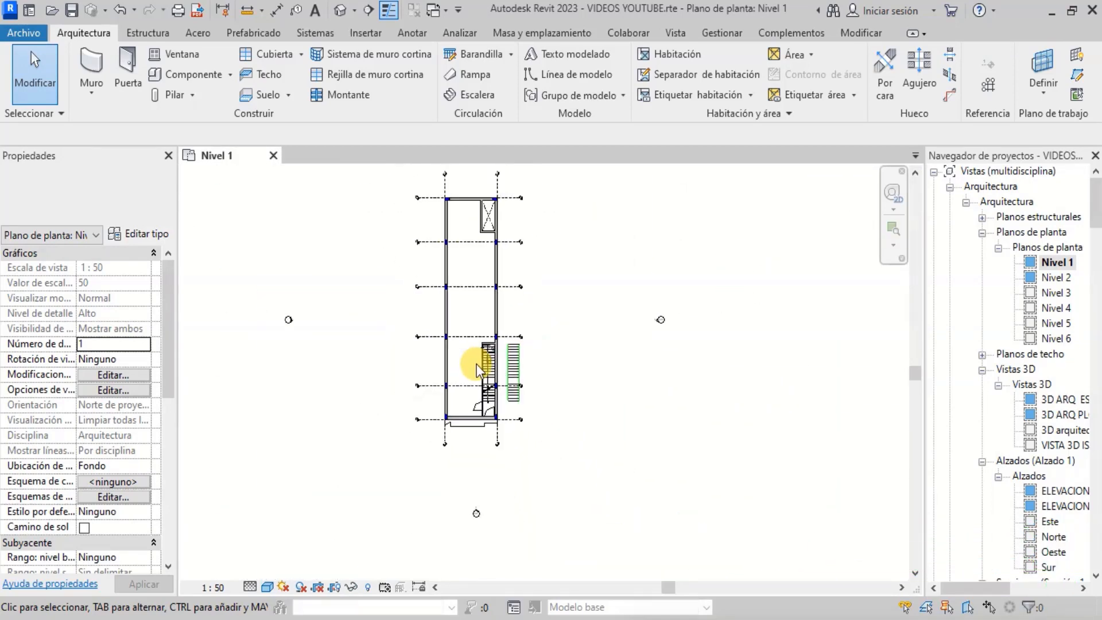
scroll(484, 252, "up", 6)
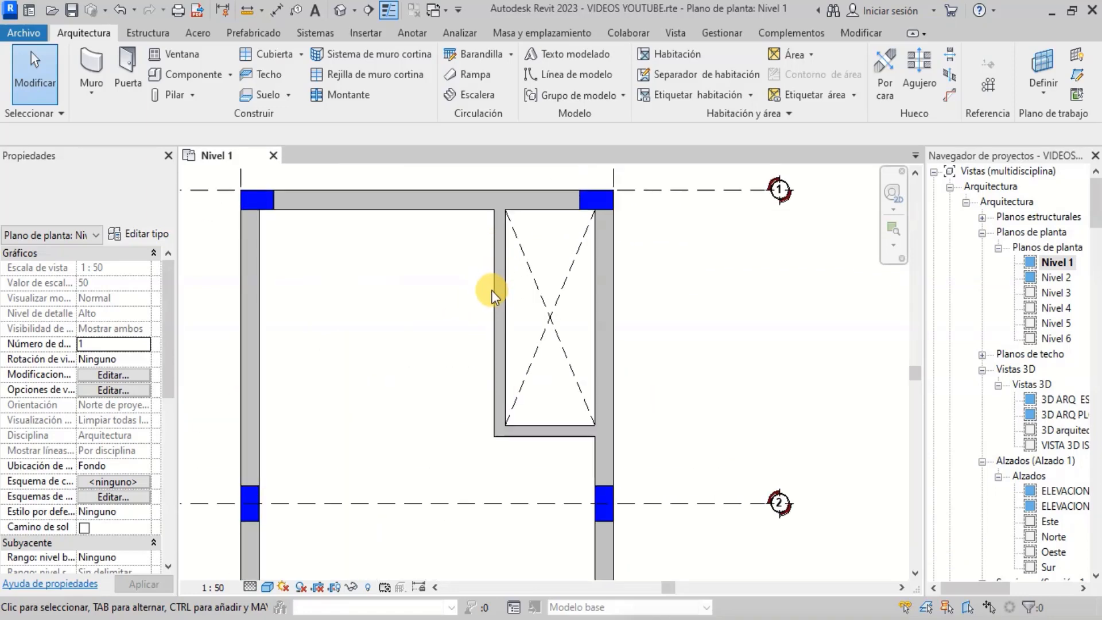
scroll(529, 278, "down", 5)
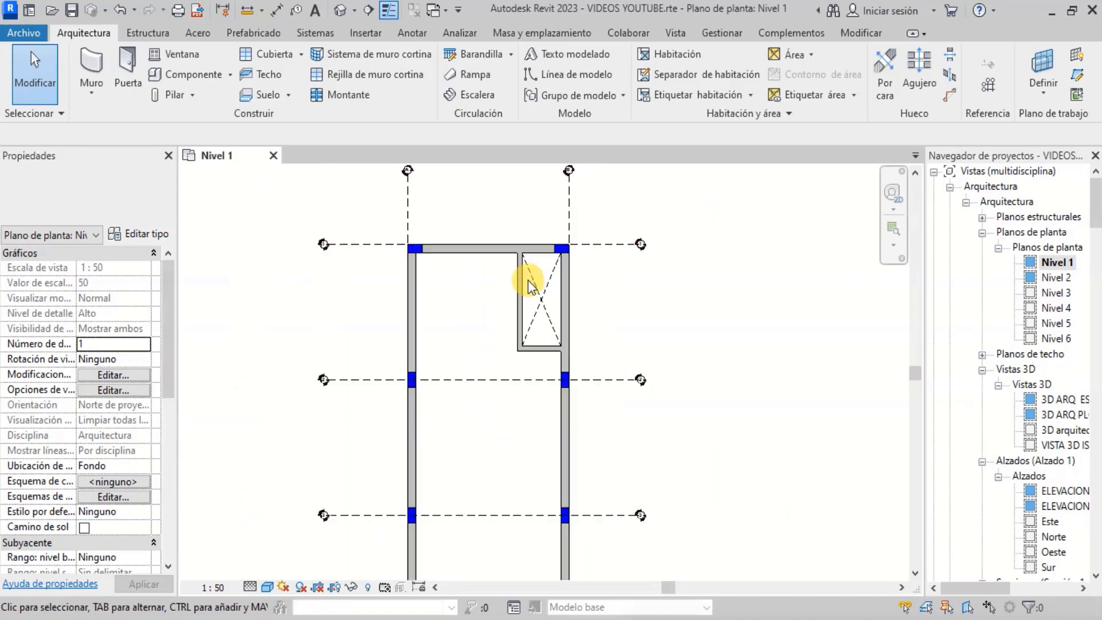
scroll(506, 413, "up", 4)
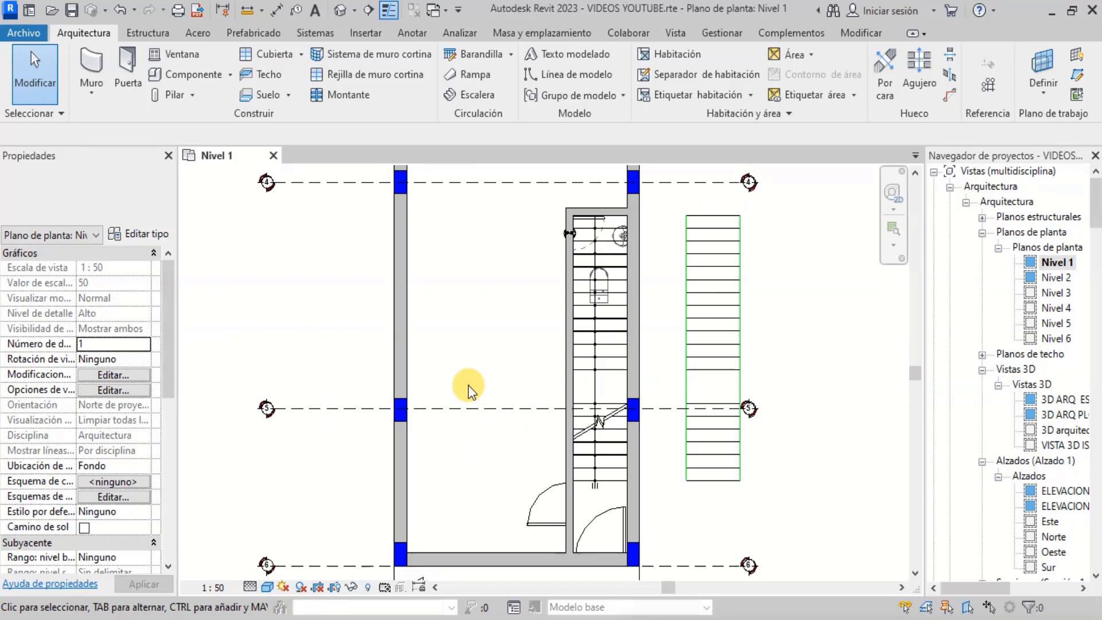
scroll(488, 445, "down", 2)
scroll(527, 496, "up", 3)
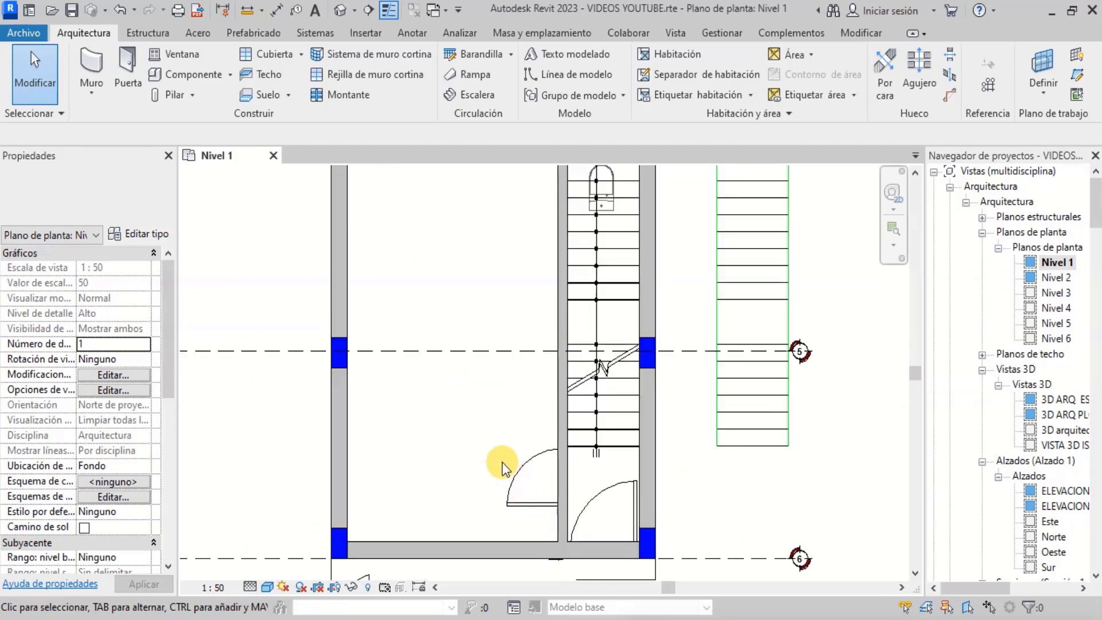
scroll(501, 463, "down", 1)
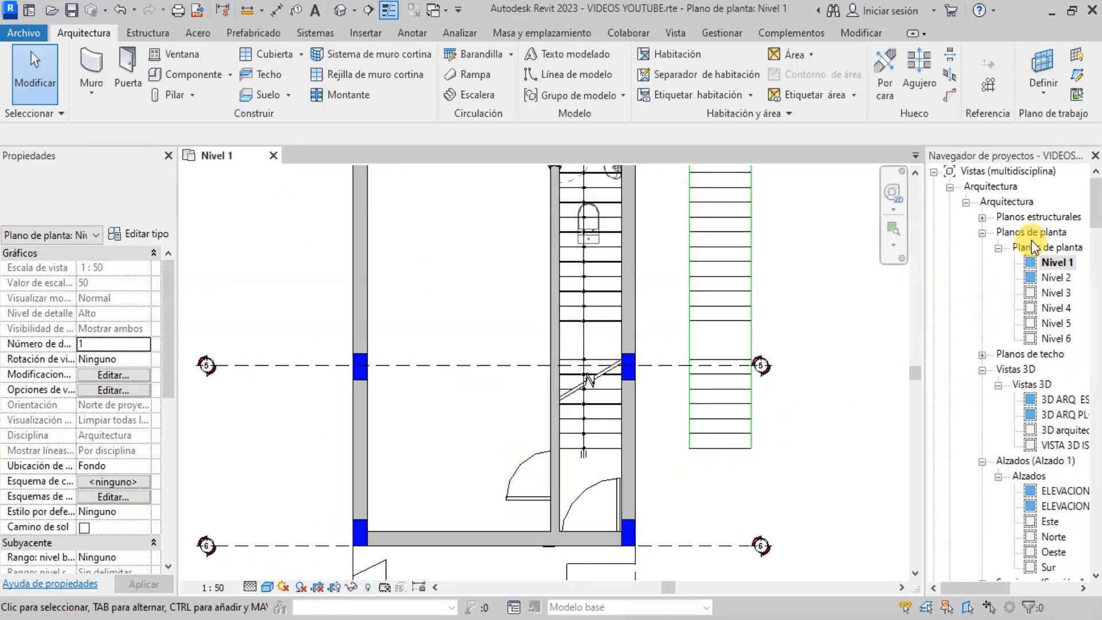
left_click(1010, 200)
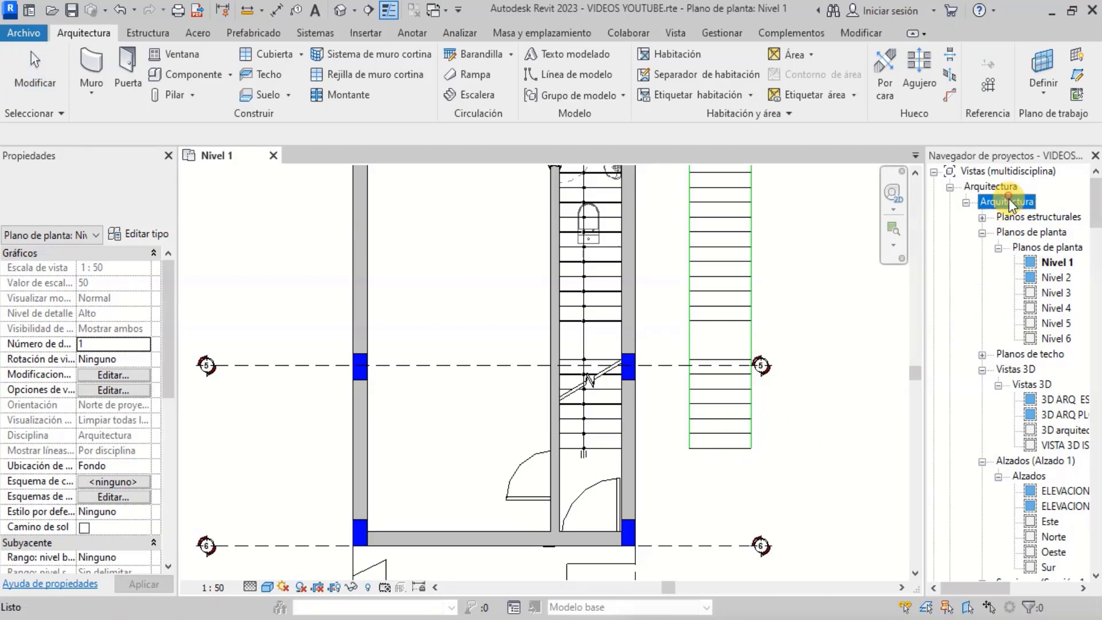
left_click(1040, 247)
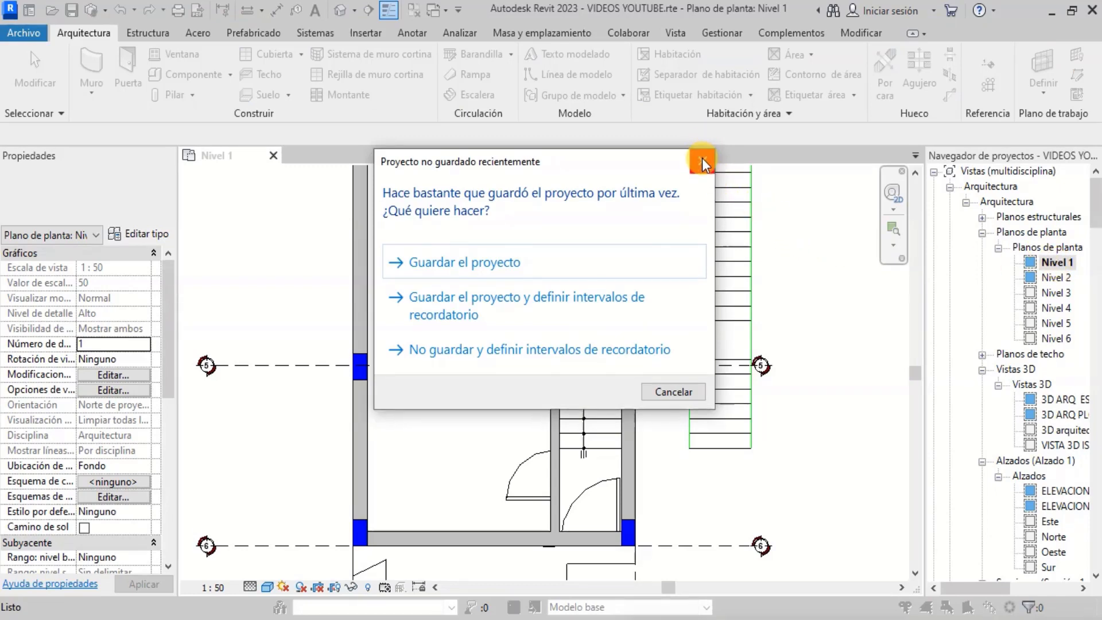
left_click(702, 159)
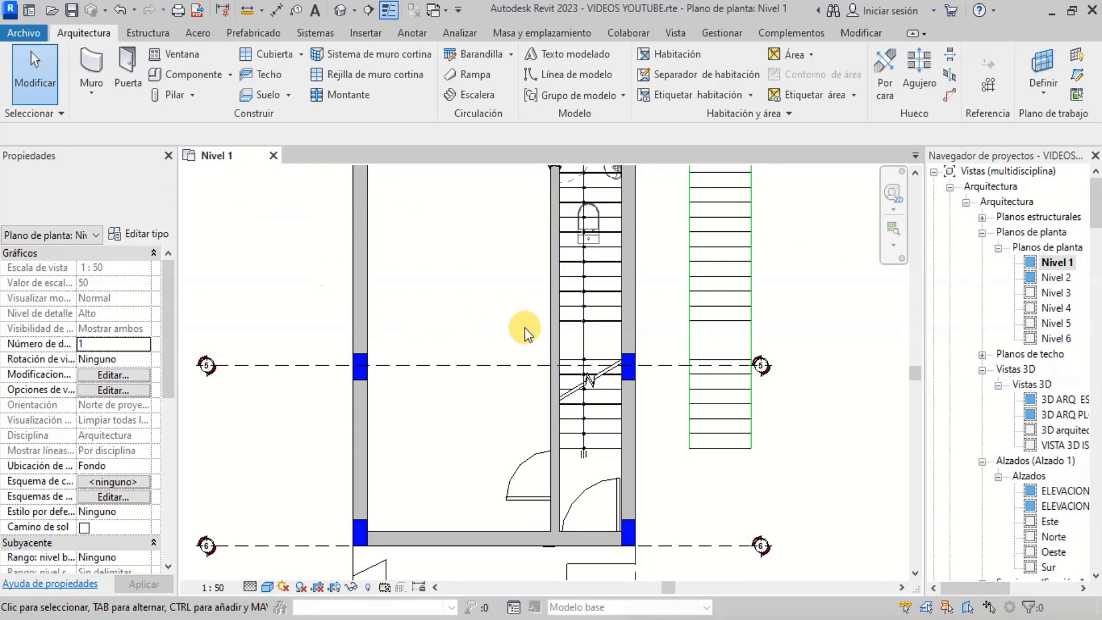
- Open the 3D arquitectura view from the project browser
scroll(1048, 281, "down", 2)
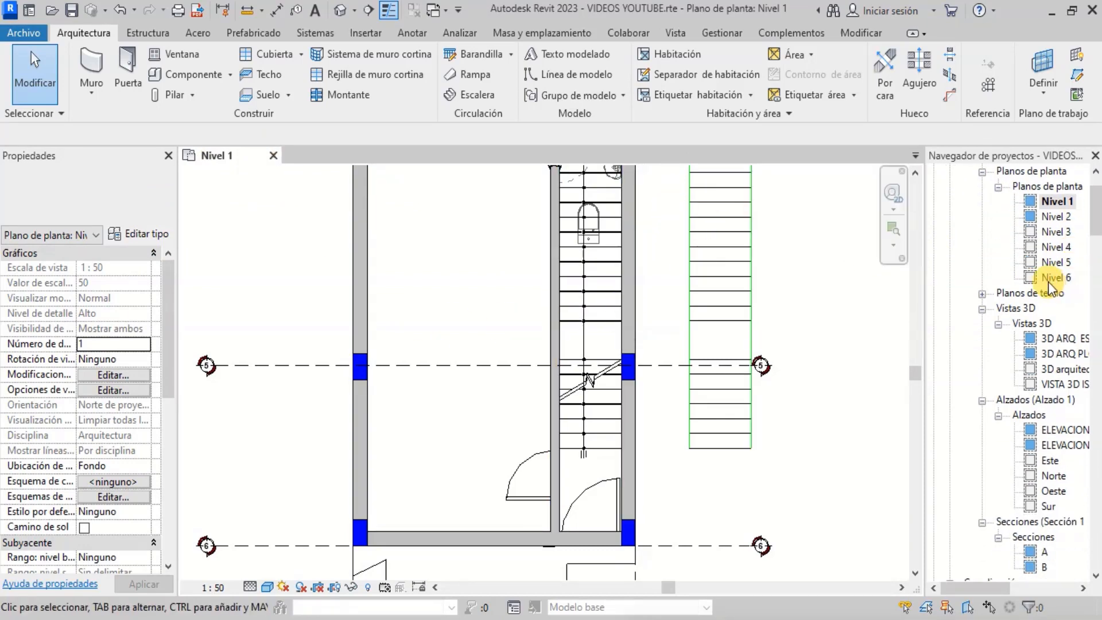
double_click(1049, 338)
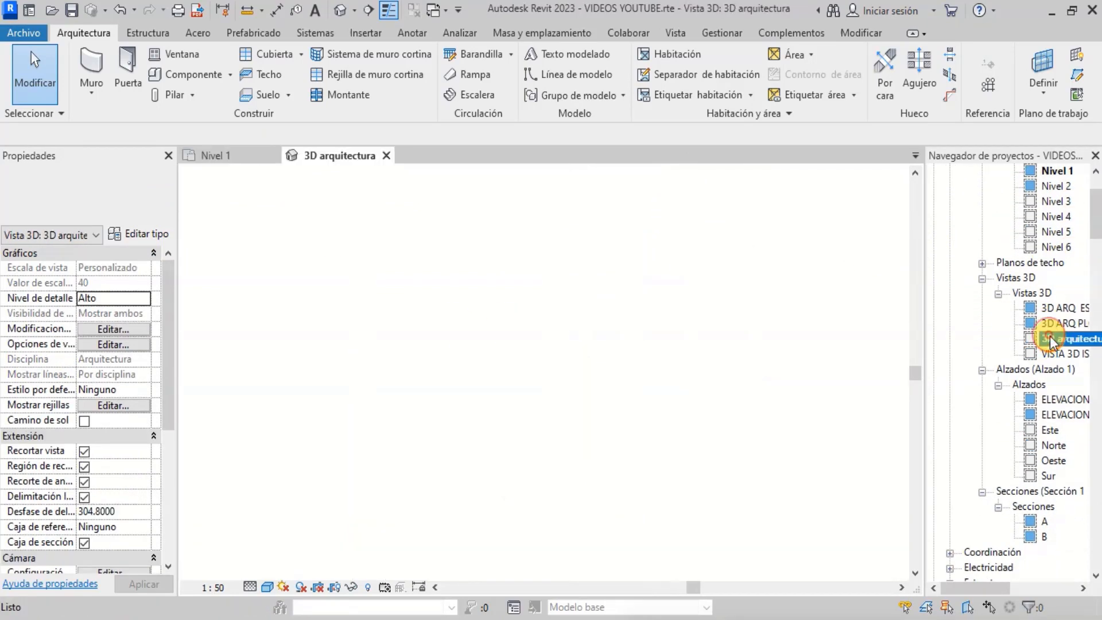
scroll(651, 367, "up", 10)
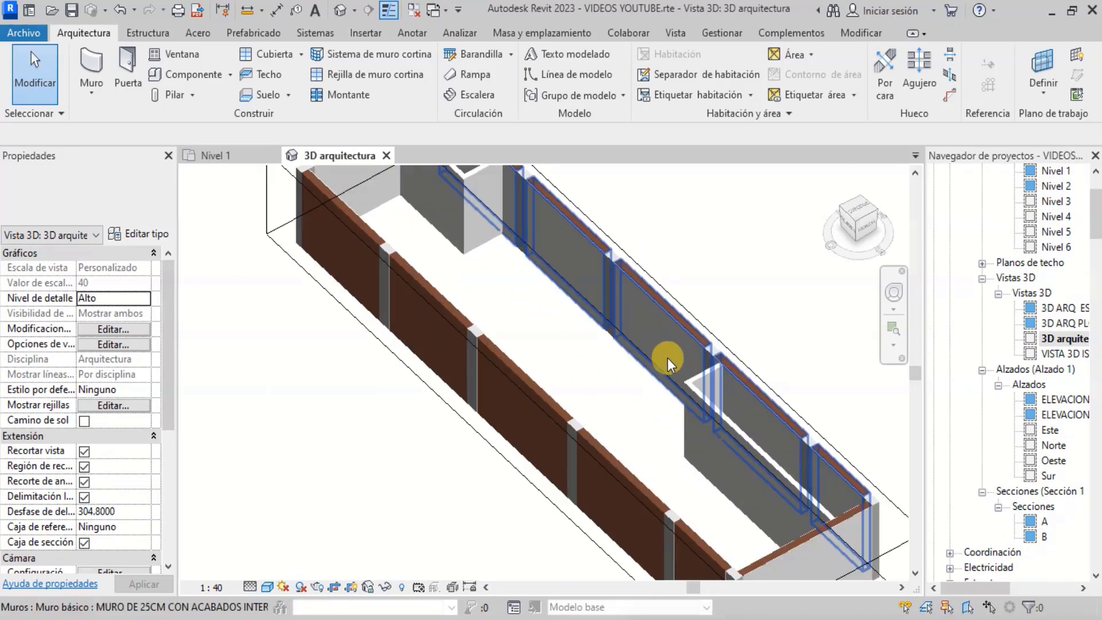
scroll(626, 267, "down", 5)
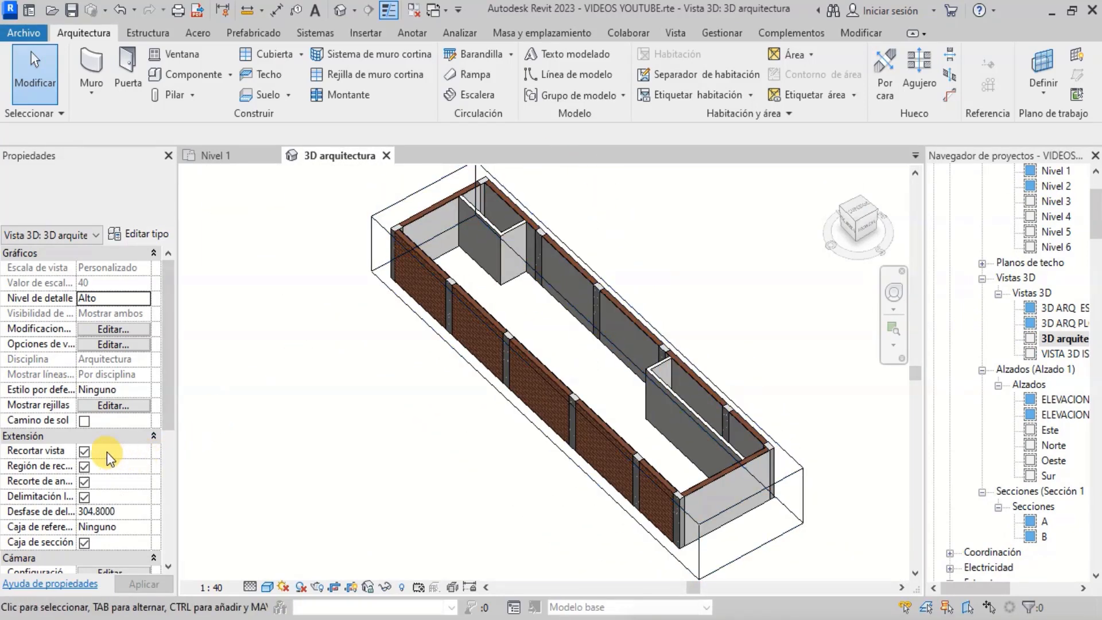
scroll(85, 482, "down", 1)
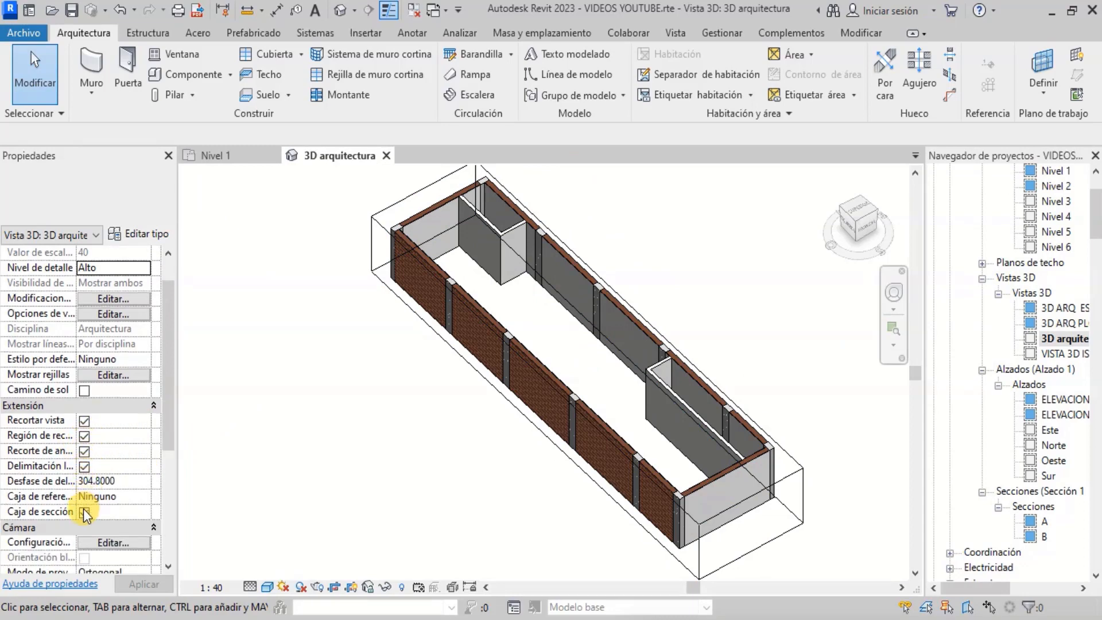
- Turn off the section box of the 3D arquitectura view
left_click(84, 511)
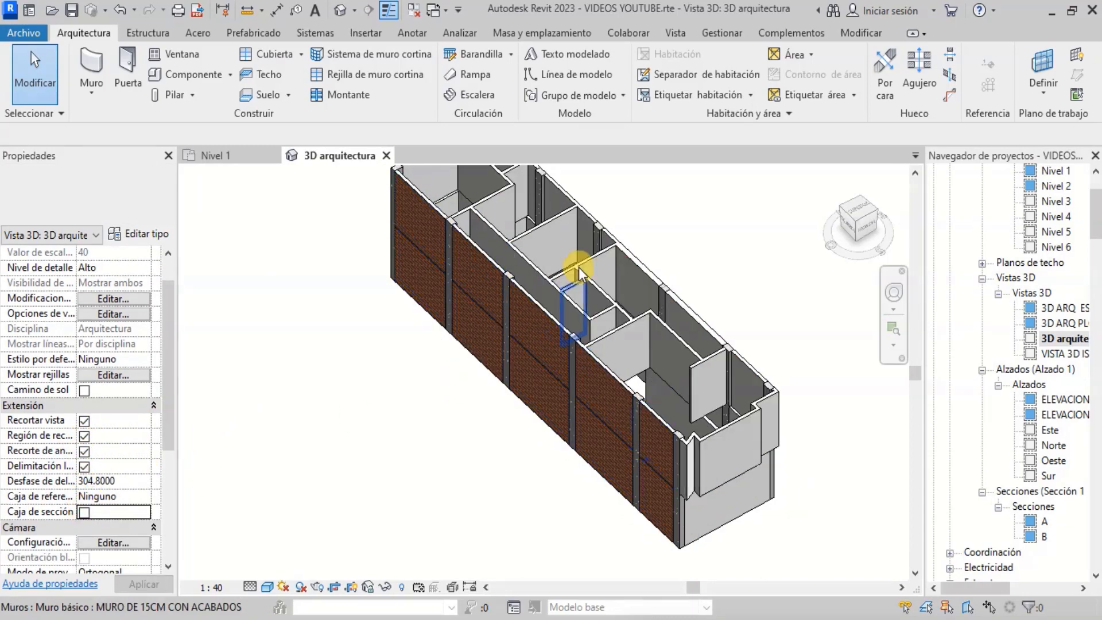
scroll(507, 233, "up", 3)
scroll(425, 276, "down", 3)
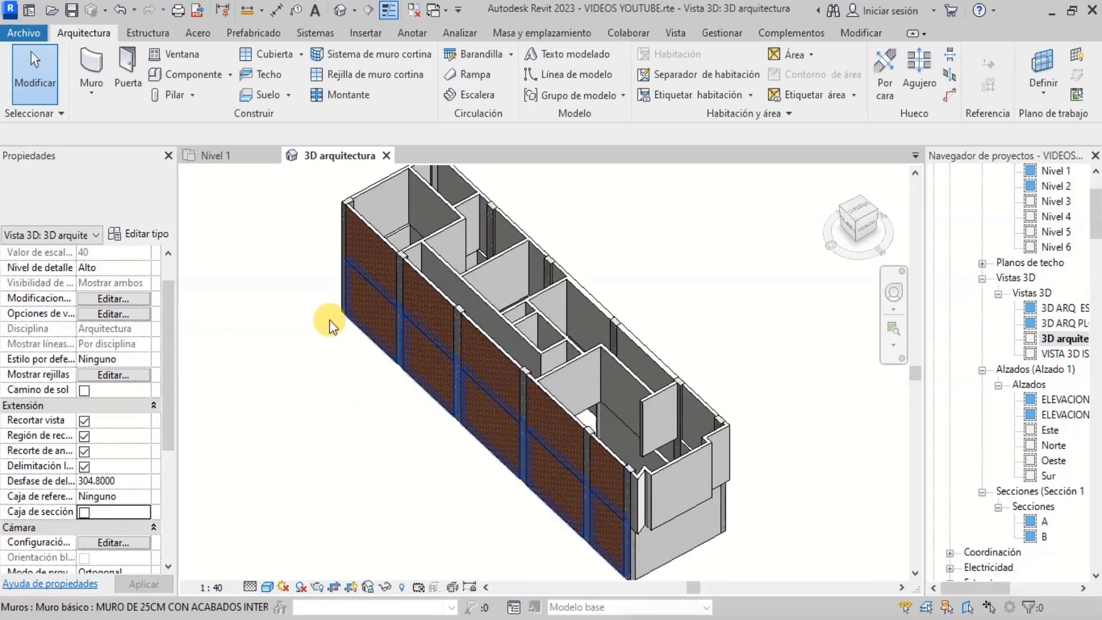
- Tile the Nivel 1 plan and the 3D arquitectura view side by side
left_click(229, 160)
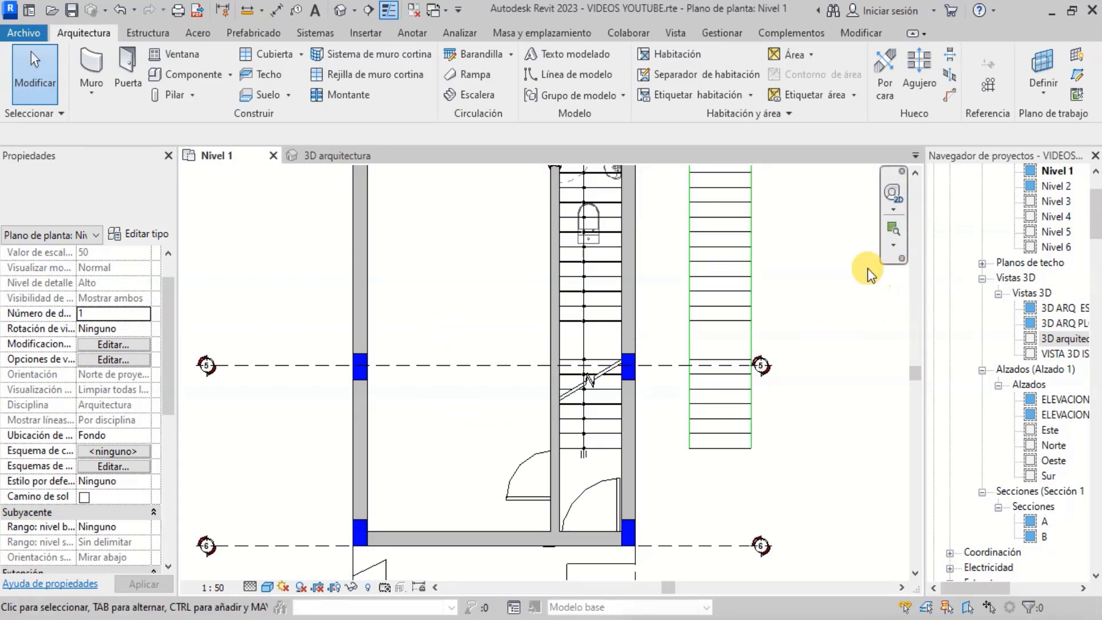
left_click(677, 33)
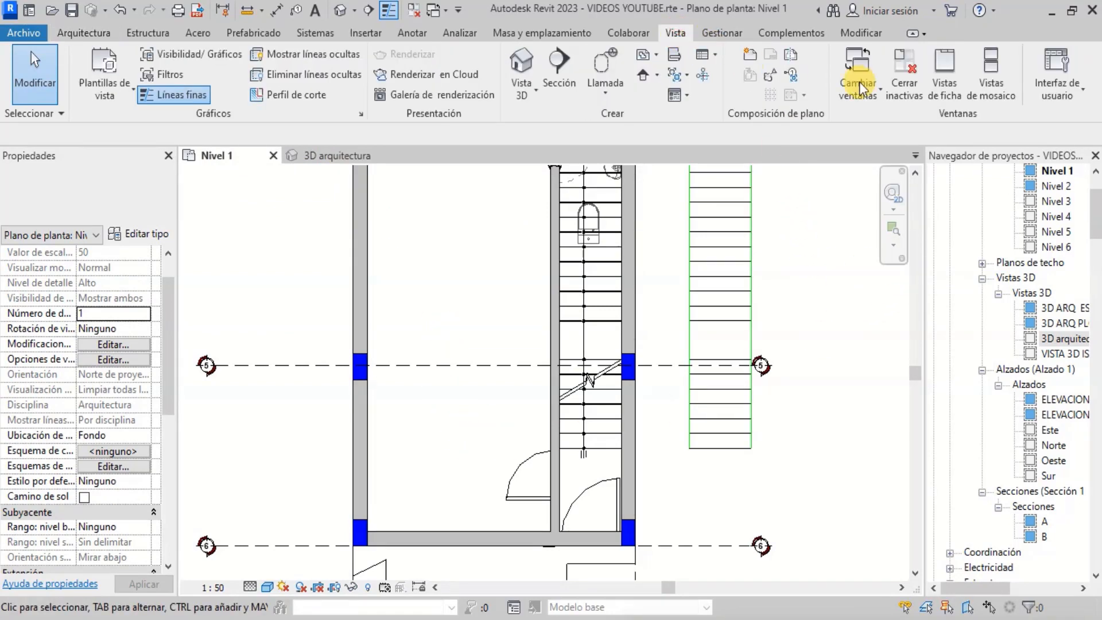
left_click(983, 81)
scroll(645, 312, "down", 3)
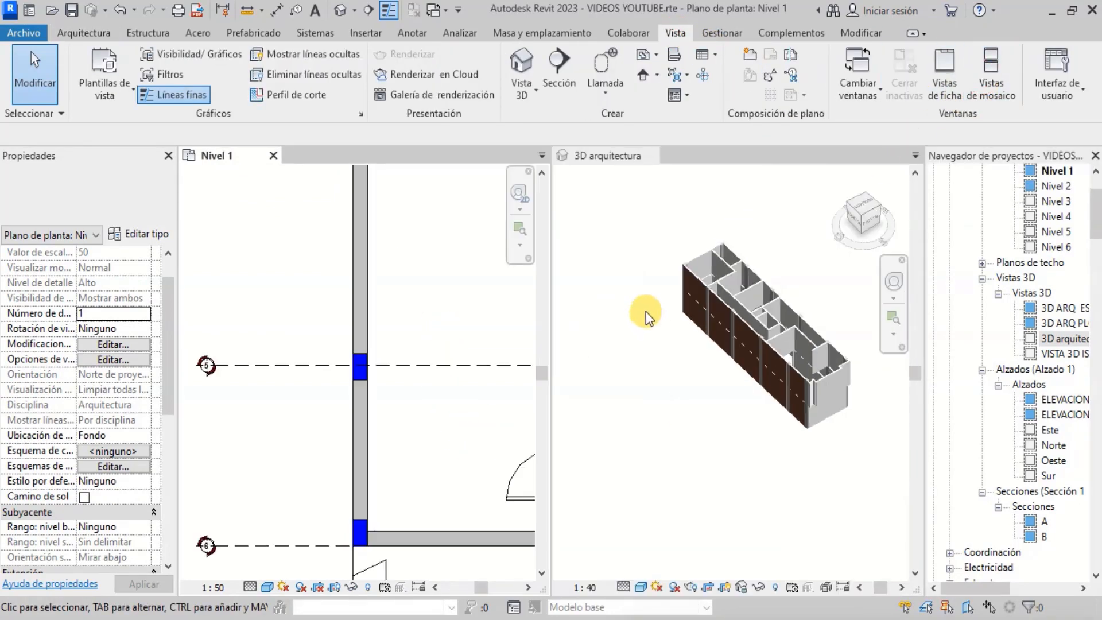
scroll(775, 281, "up", 3)
scroll(412, 350, "down", 3)
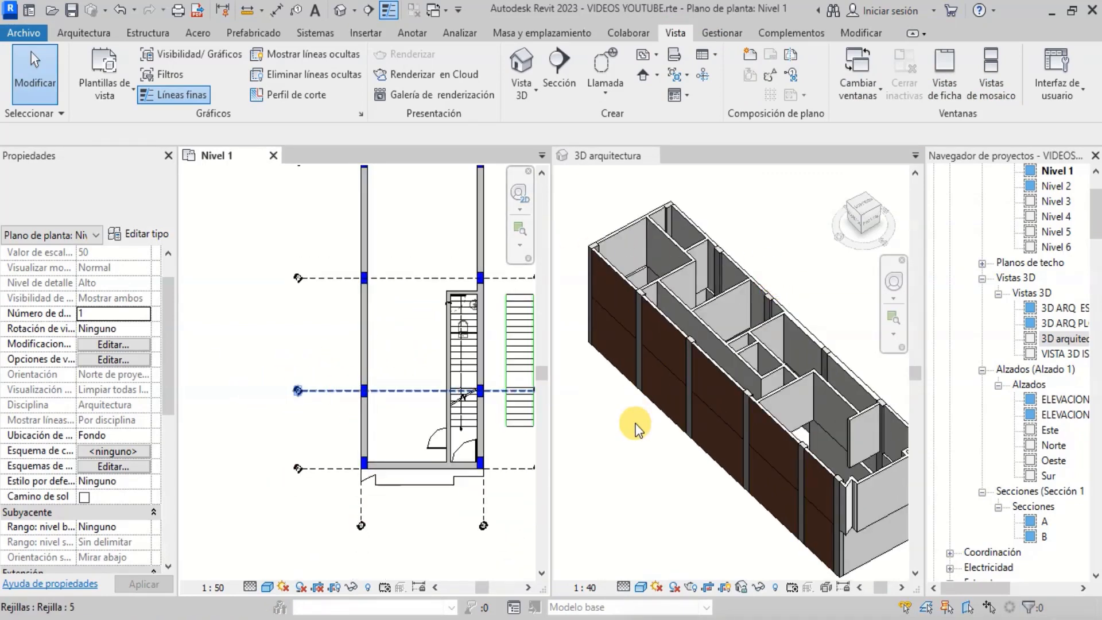
- Select the 3D view's section box and drag its top face down to cut through the walls
left_click(623, 459)
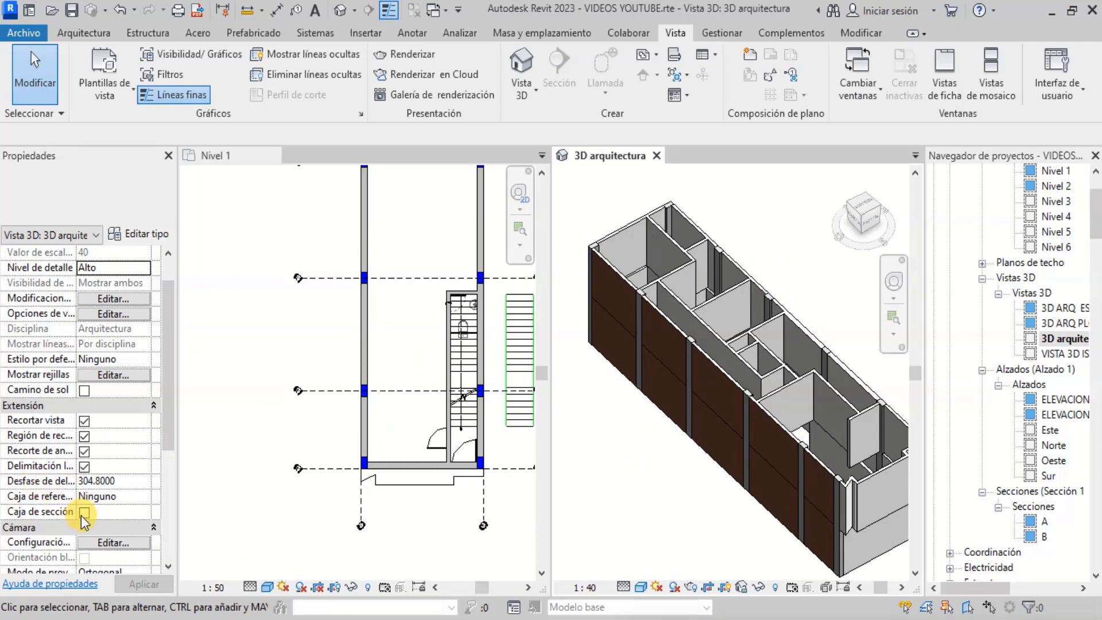
left_click(621, 217)
scroll(763, 347, "up", 3)
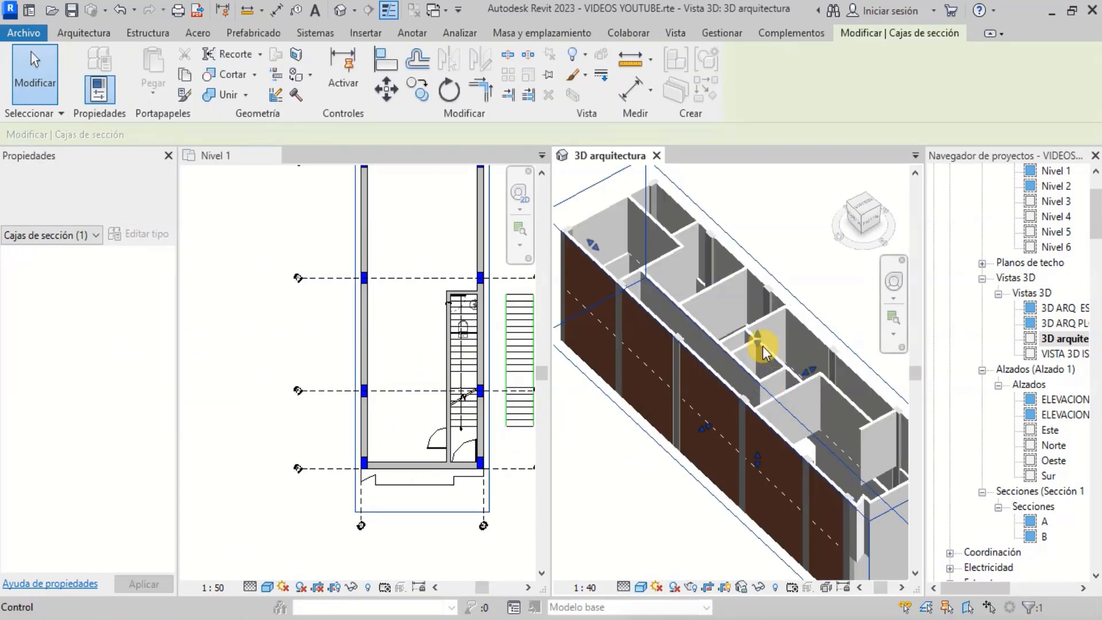
left_click_drag(761, 349, 756, 401)
scroll(758, 391, "up", 2)
scroll(756, 402, "up", 2)
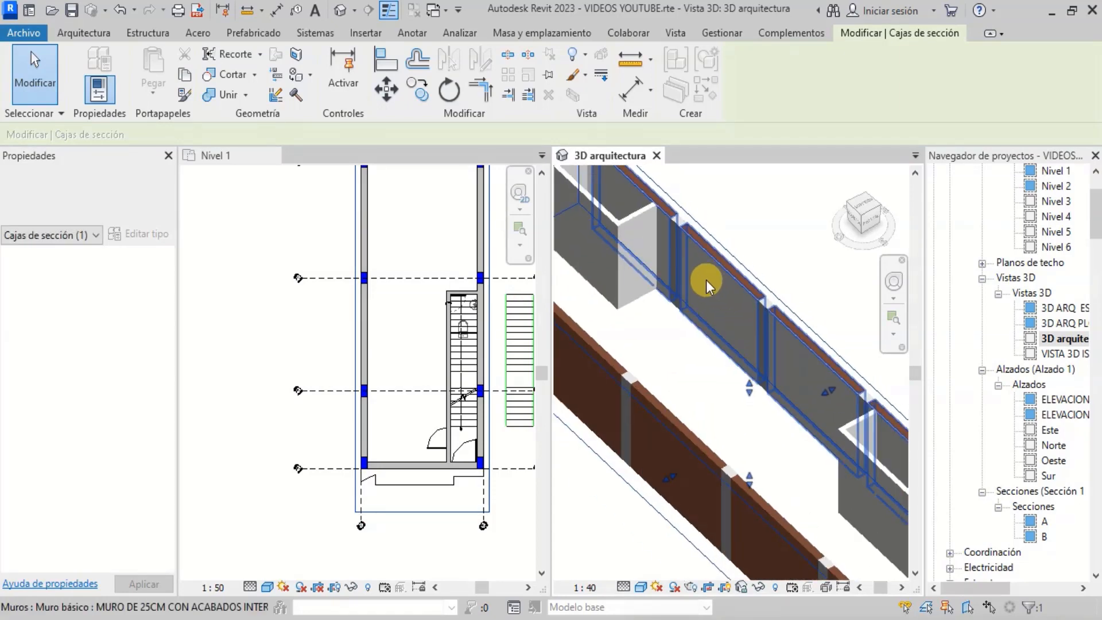
scroll(721, 327, "down", 4)
key("Escape")
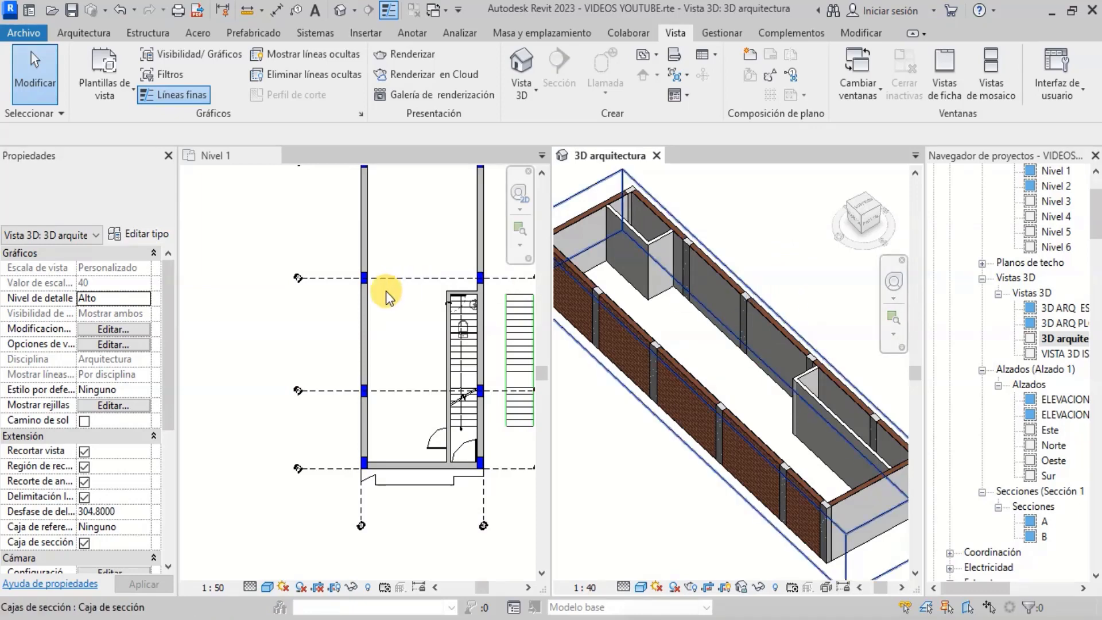
- Zoom around the plan and 3D views to inspect the sectioned model
scroll(382, 361, "down", 4)
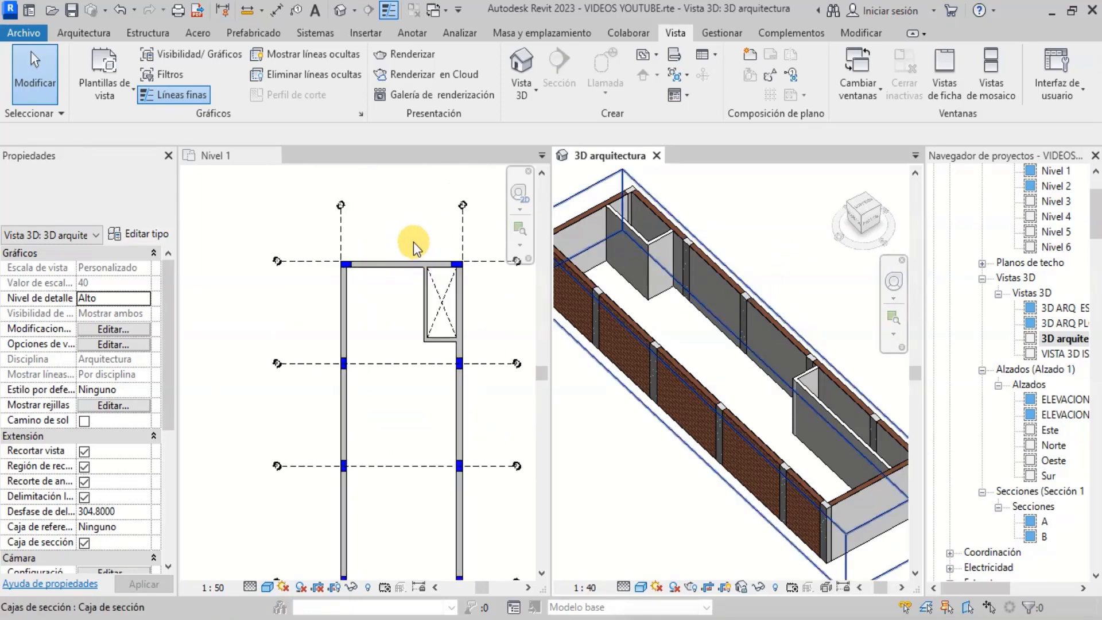
scroll(439, 474, "up", 5)
scroll(448, 481, "up", 2)
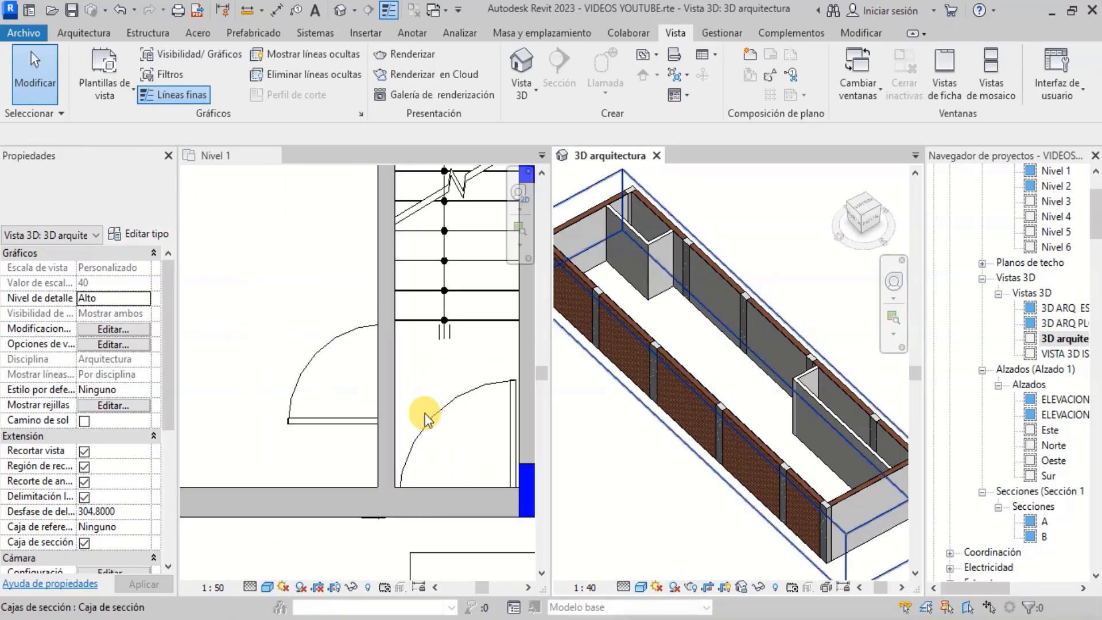
scroll(710, 395, "down", 5)
scroll(800, 467, "up", 4)
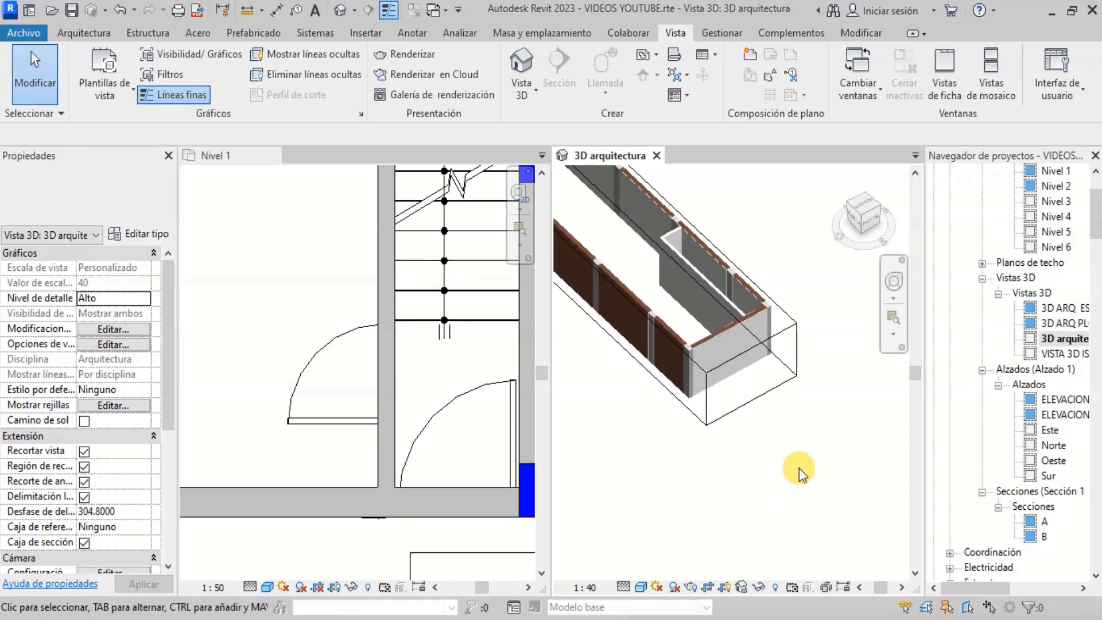
scroll(800, 472, "down", 2)
scroll(798, 469, "up", 4)
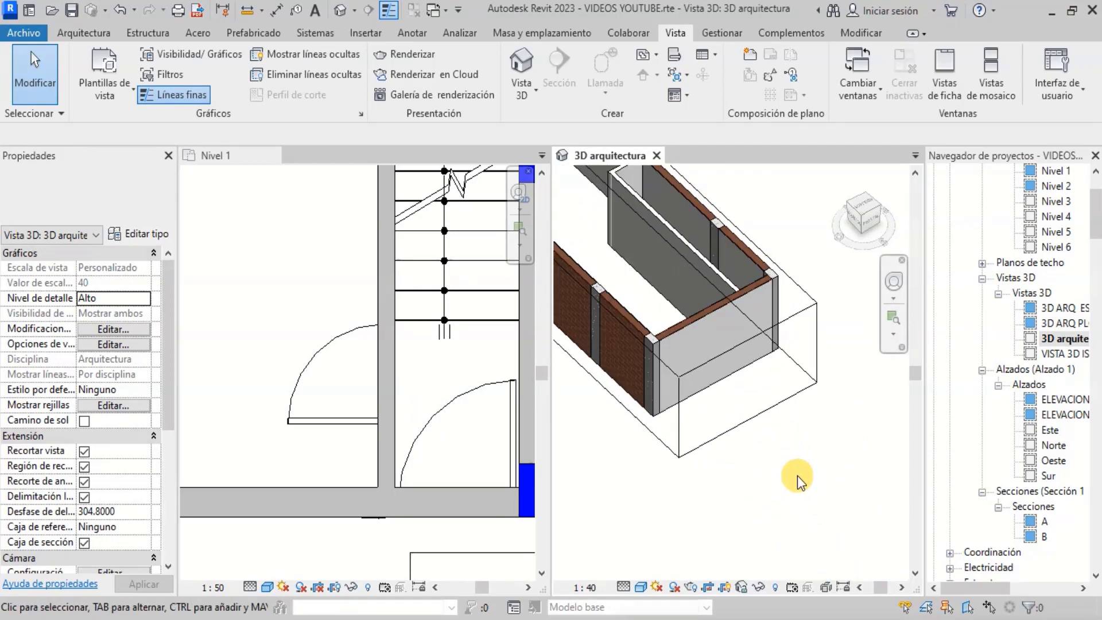
scroll(799, 479, "down", 2)
scroll(692, 384, "up", 2)
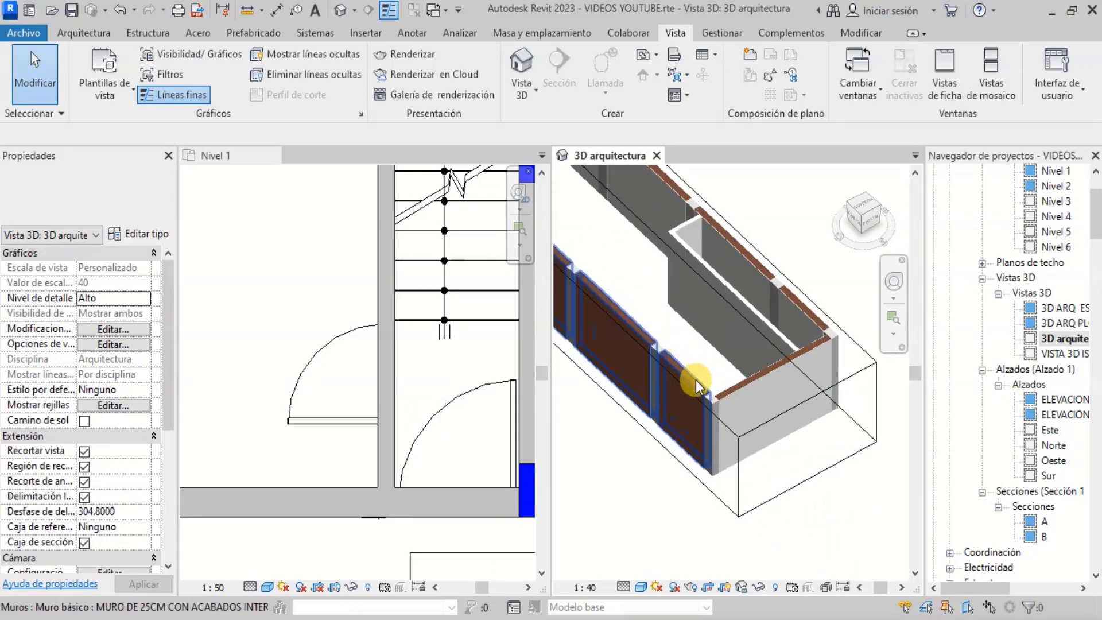
- Select the section box and hide it in the 3D view
left_click(744, 504)
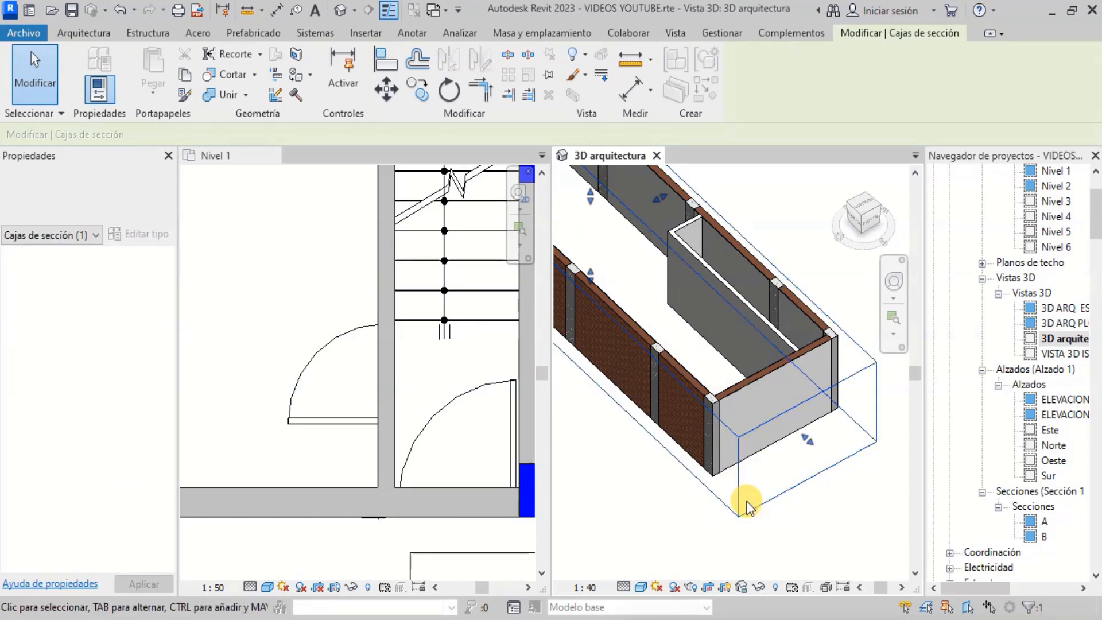
left_click(583, 59)
left_click(597, 80)
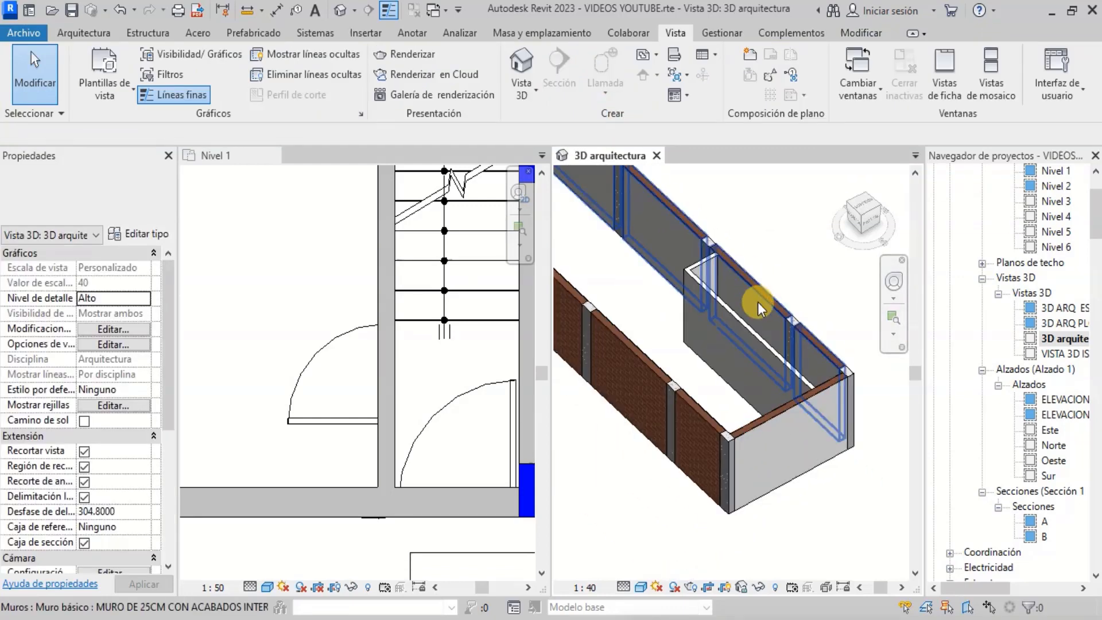
- Start the Door tool and choose the Puerta Principal 100CM door type
scroll(743, 477, "down", 3)
scroll(809, 498, "up", 4)
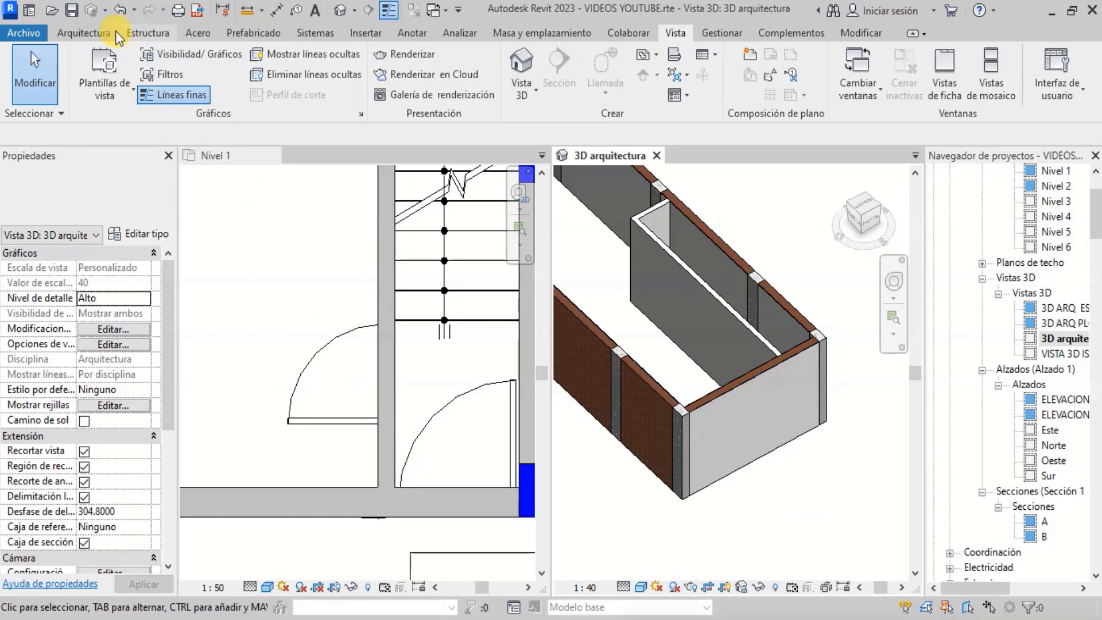
left_click(84, 31)
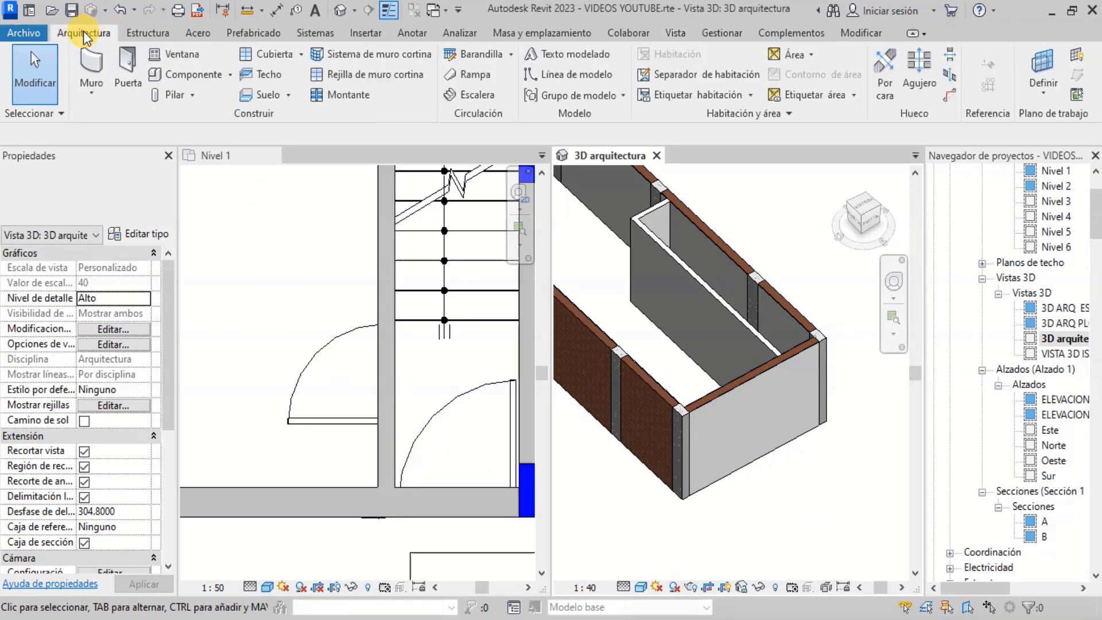
left_click(120, 78)
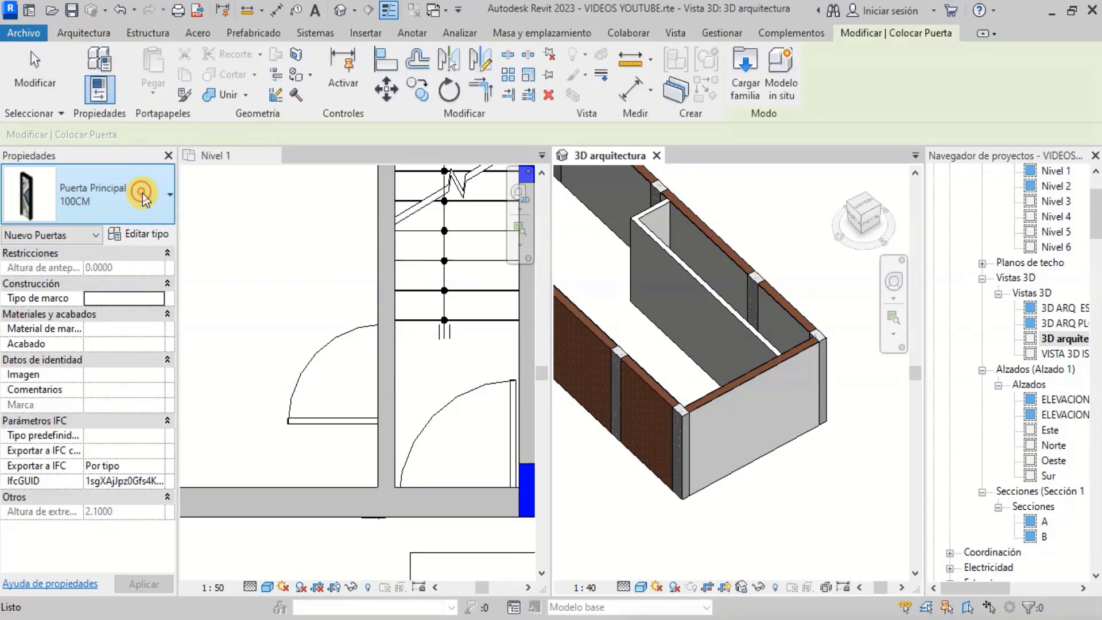
left_click(143, 193)
scroll(134, 345, "up", 8)
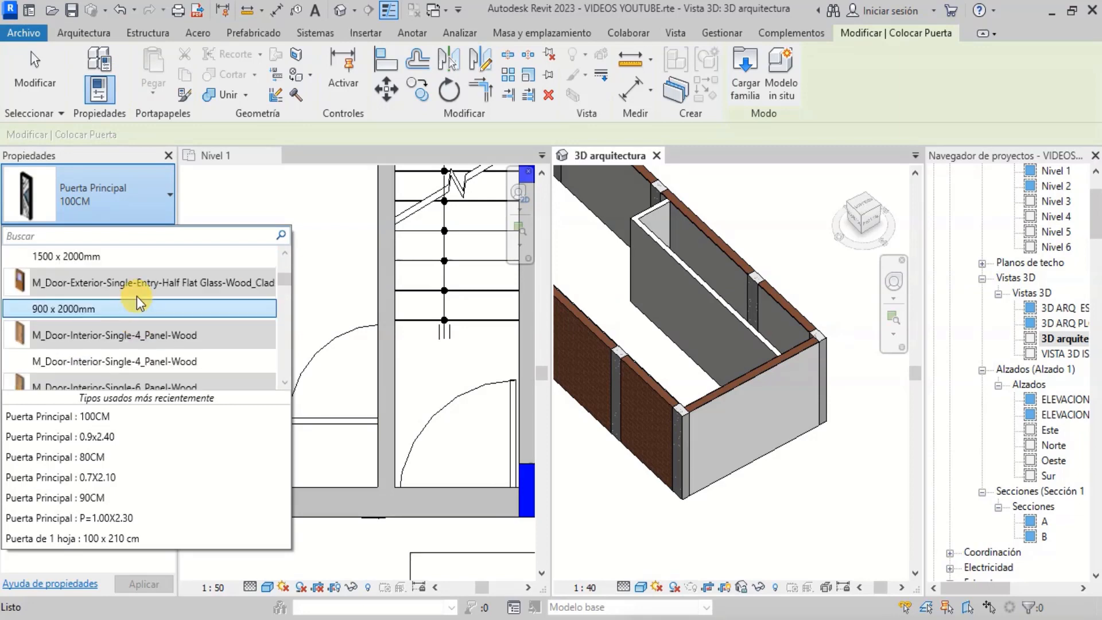
scroll(137, 278, "down", 6)
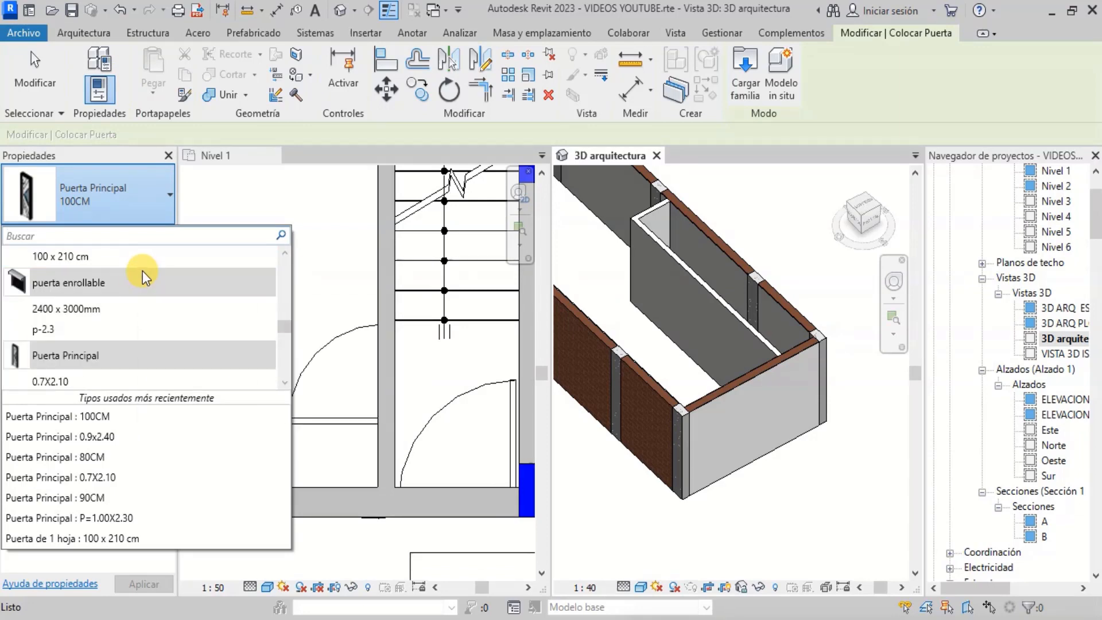
scroll(142, 271, "down", 3)
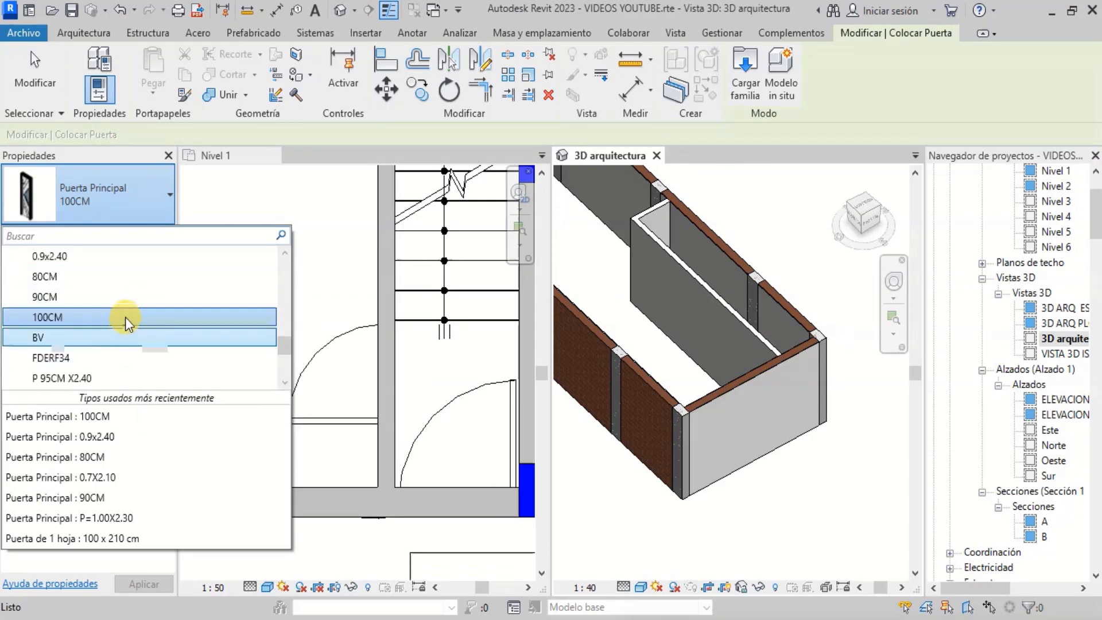
scroll(125, 270, "up", 3)
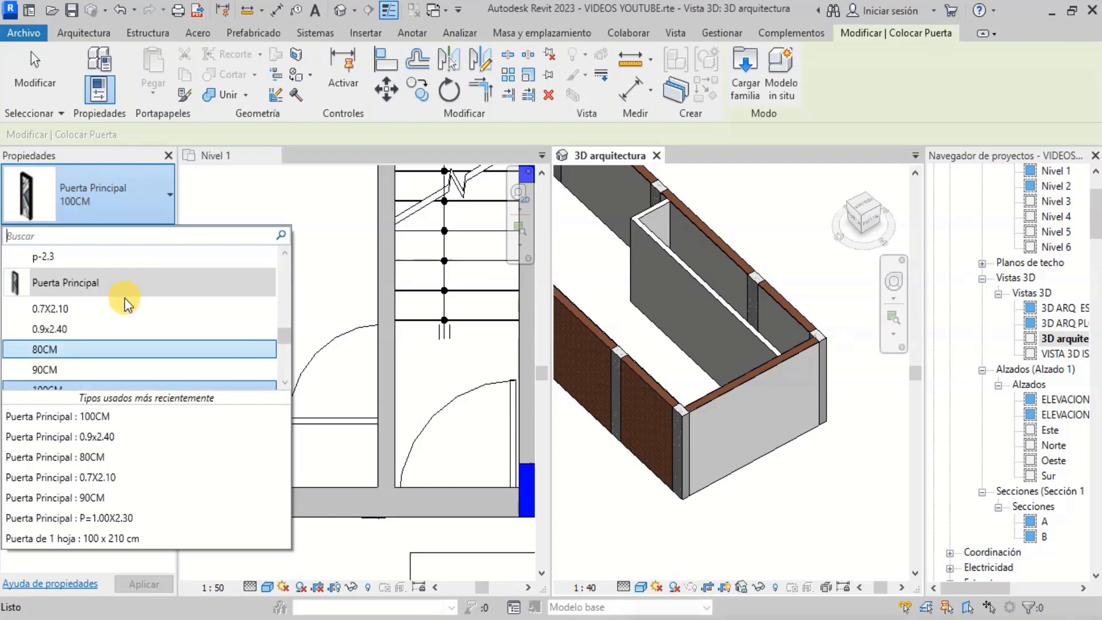
scroll(125, 300, "down", 4)
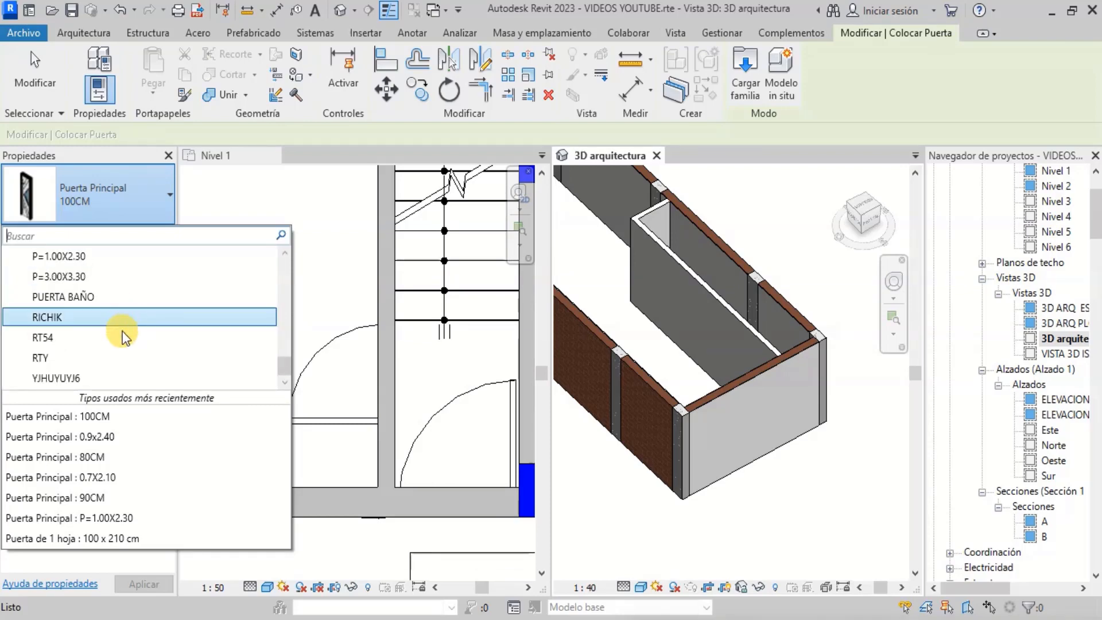
scroll(123, 338, "up", 3)
scroll(121, 333, "up", 2)
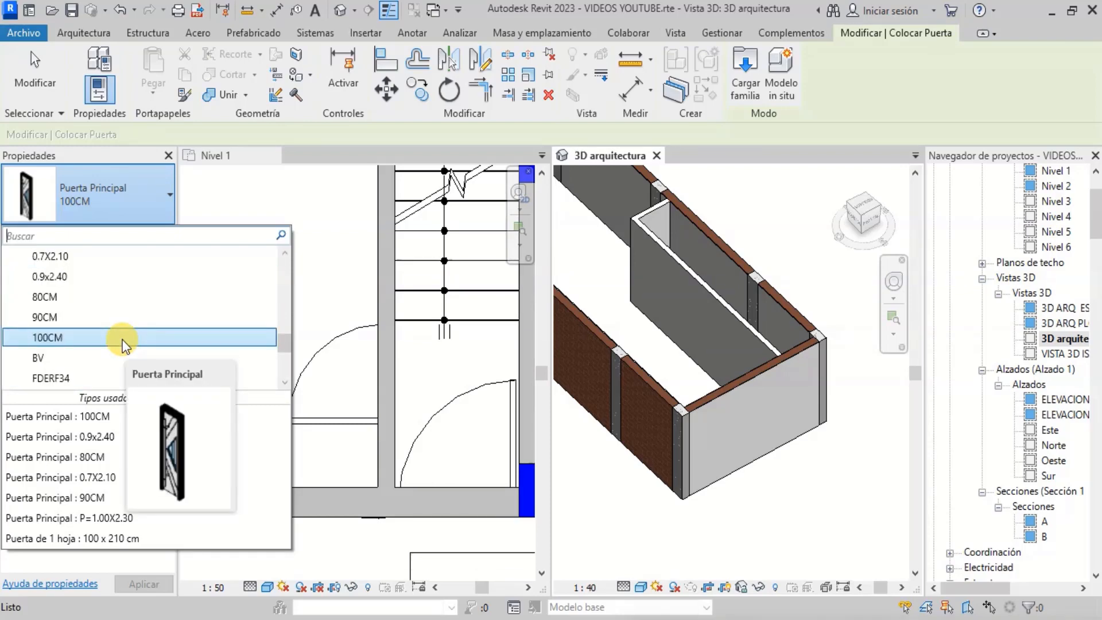
scroll(115, 322, "down", 1)
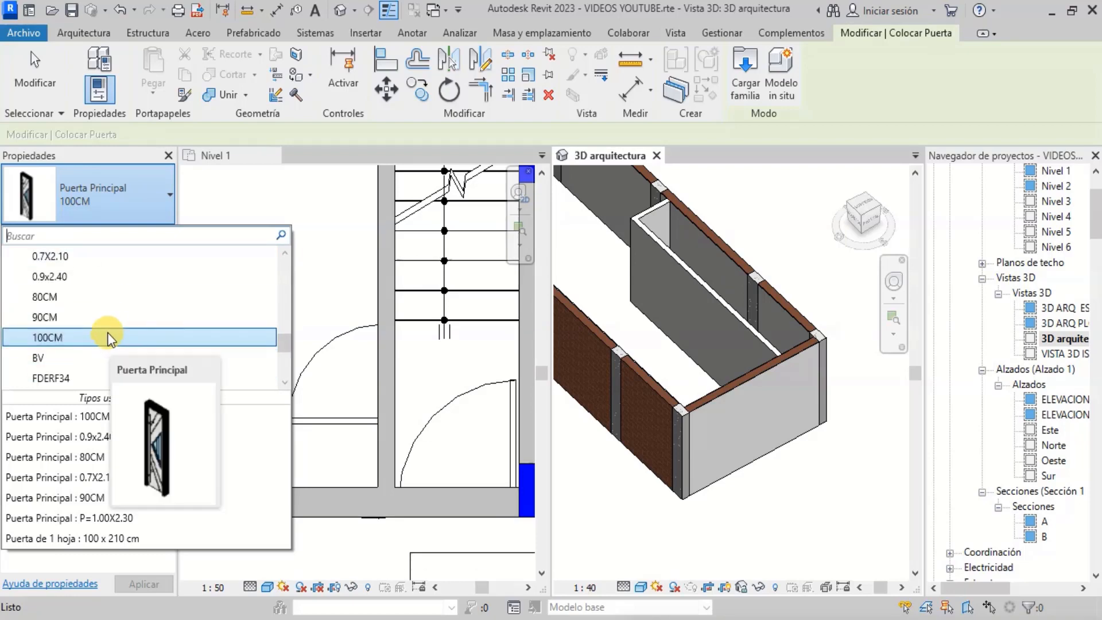
left_click(88, 337)
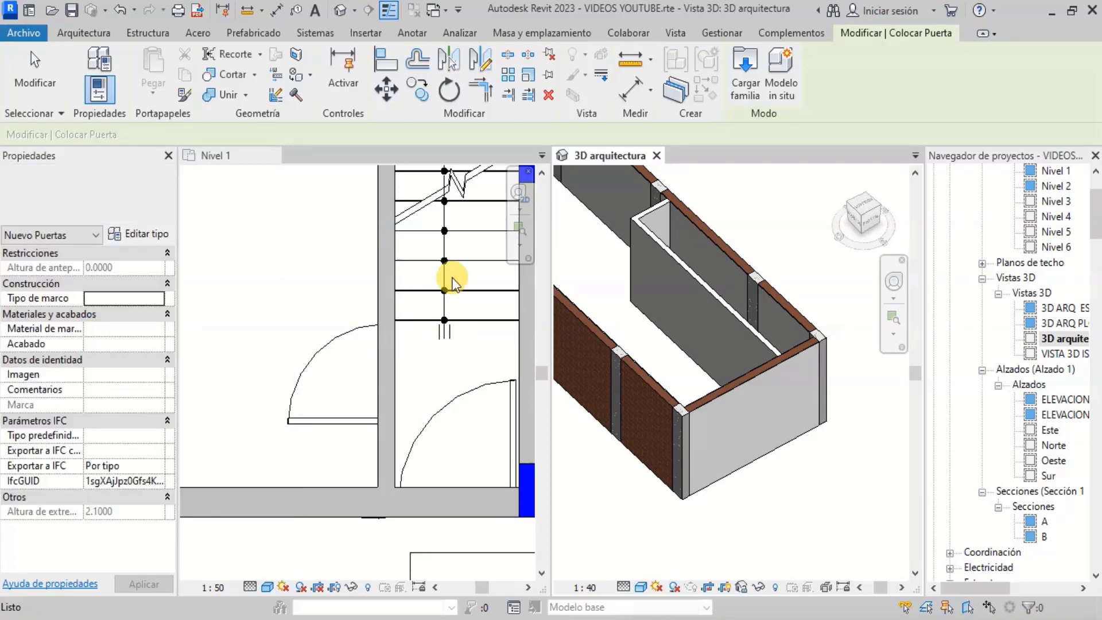
- Place the 100CM door in the lower wall of the stair room in the Nivel 1 plan
scroll(445, 521, "up", 2)
scroll(362, 424, "down", 2)
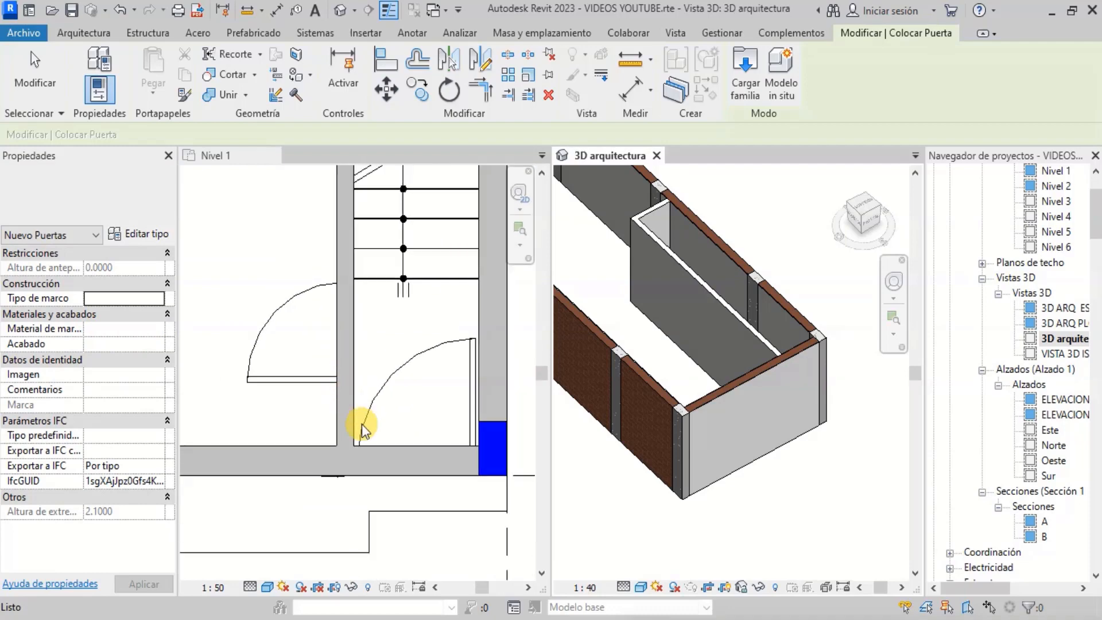
left_click(386, 498)
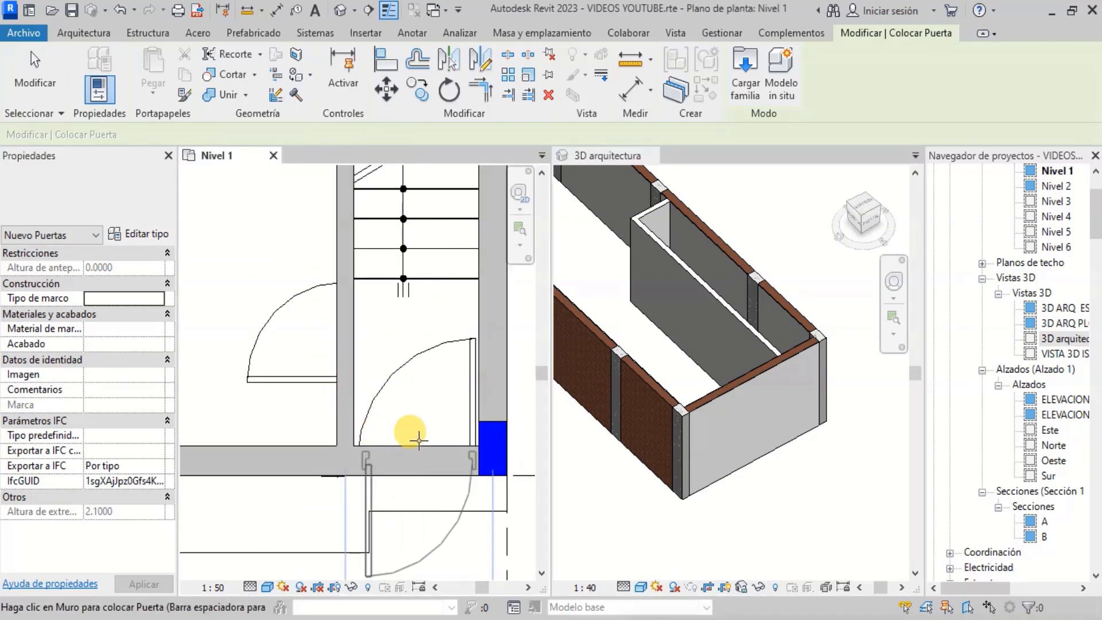
scroll(401, 439, "up", 2)
scroll(402, 447, "down", 2)
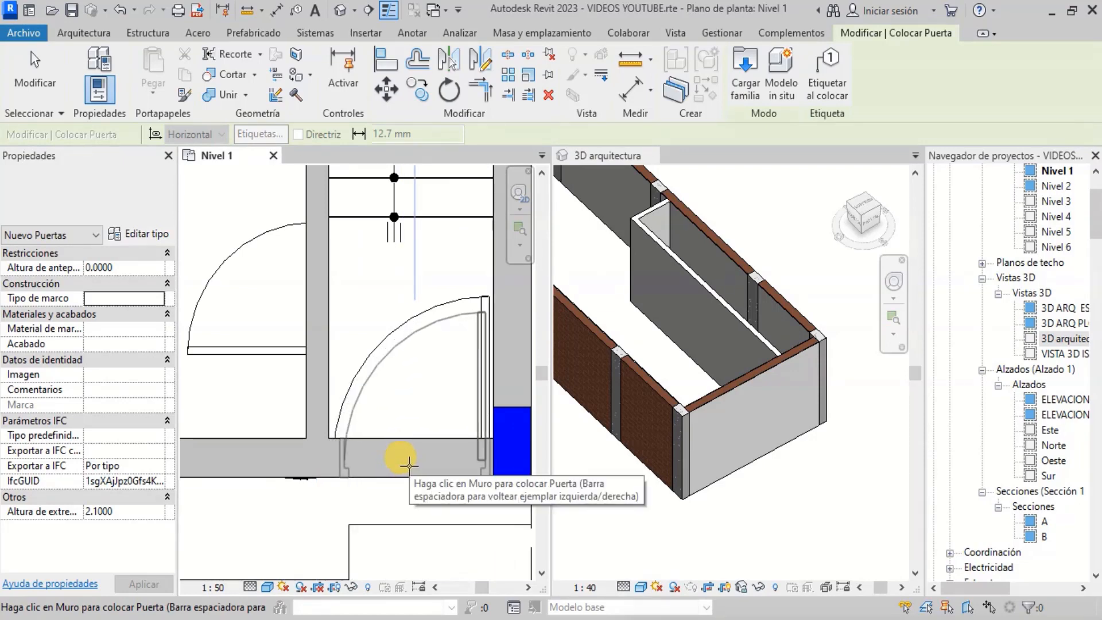
left_click(396, 466)
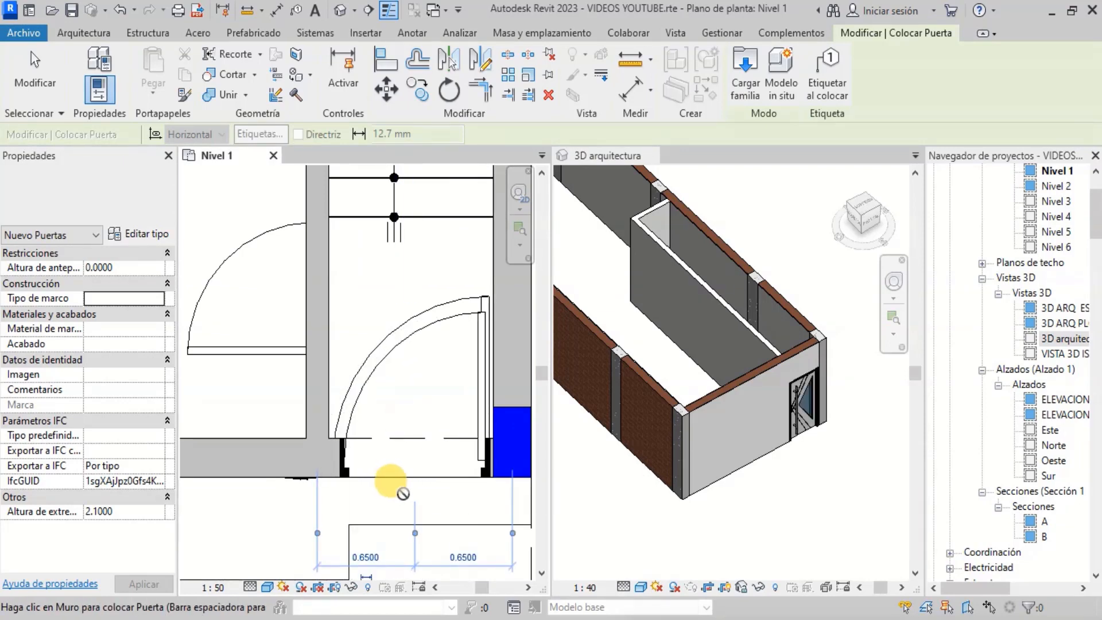
- Switch to the Puerta Principal 0.9x2.40 type and place a door in the vertical wall left of the stair
scroll(838, 405, "up", 3)
scroll(804, 440, "down", 2)
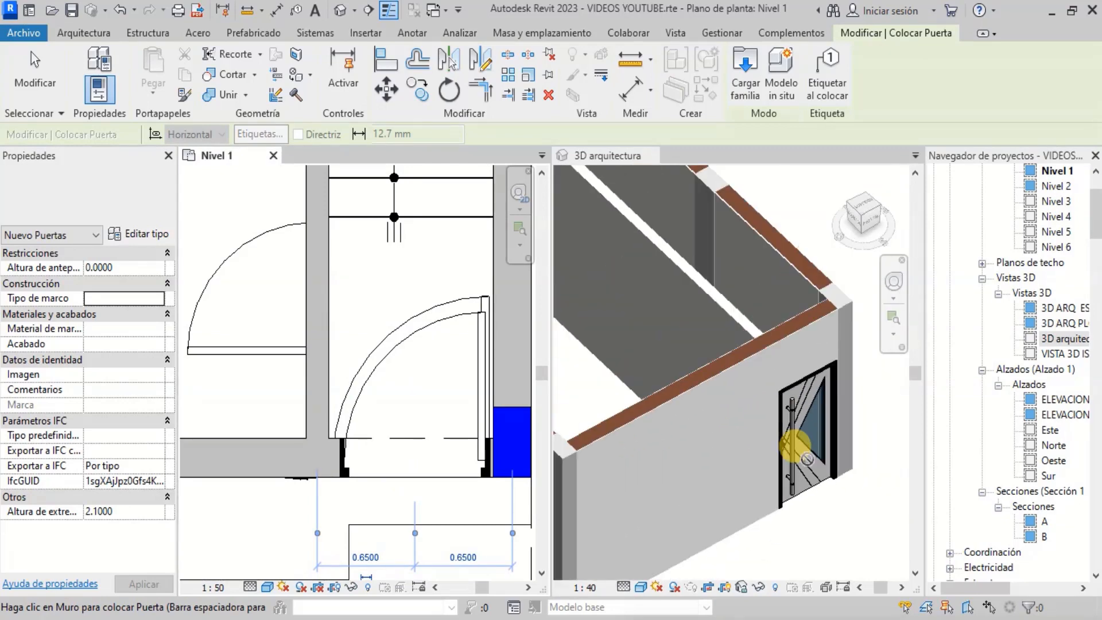
scroll(807, 443, "down", 2)
scroll(241, 281, "down", 2)
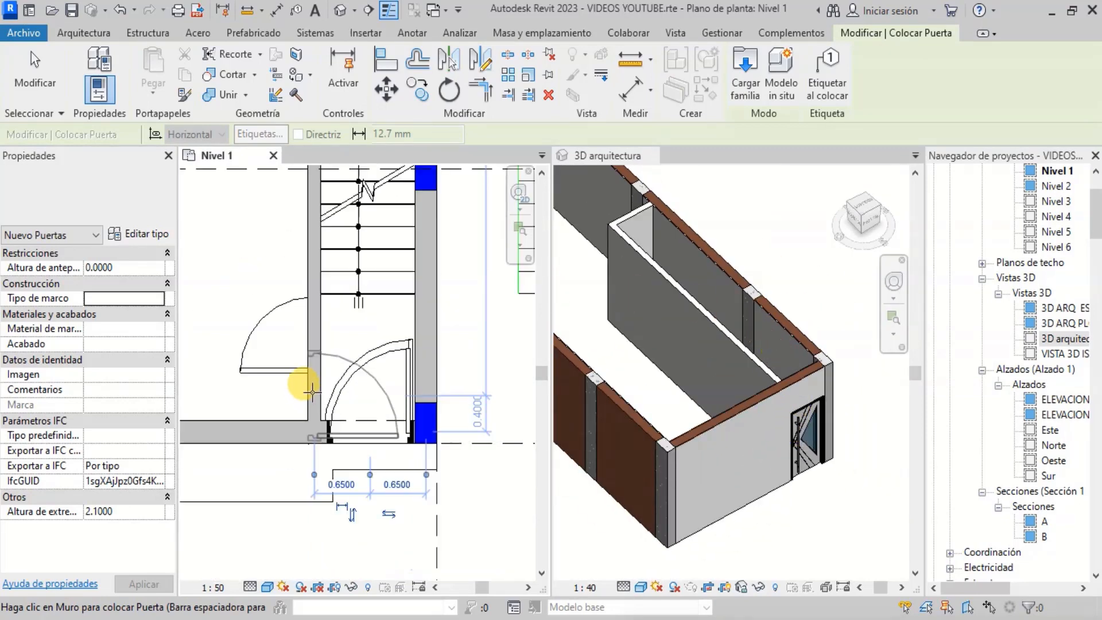
scroll(270, 314, "up", 3)
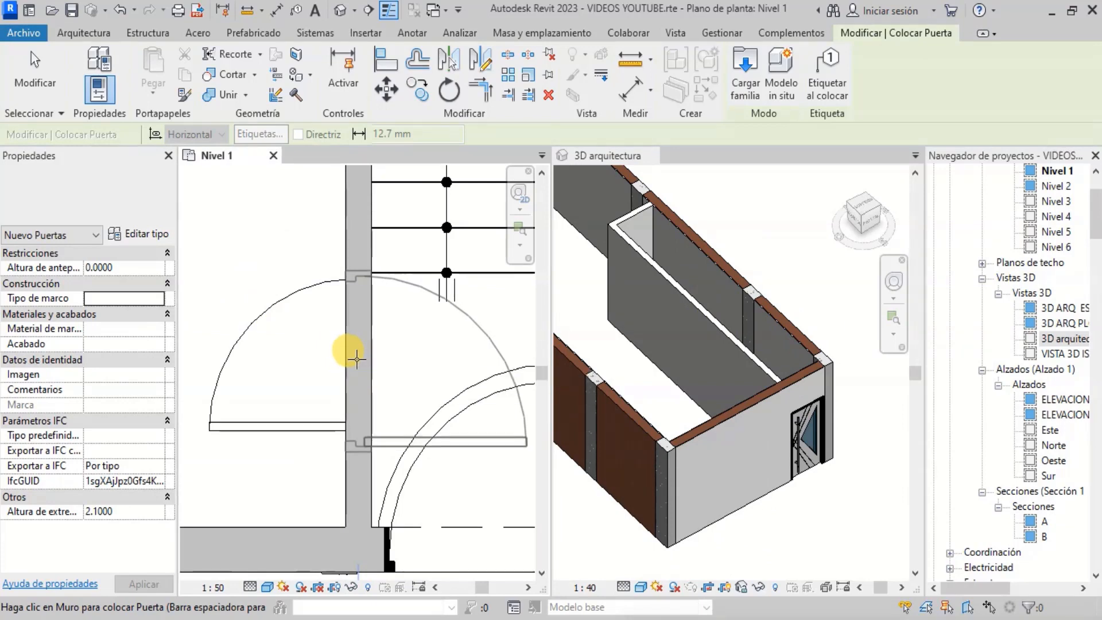
left_click(169, 195)
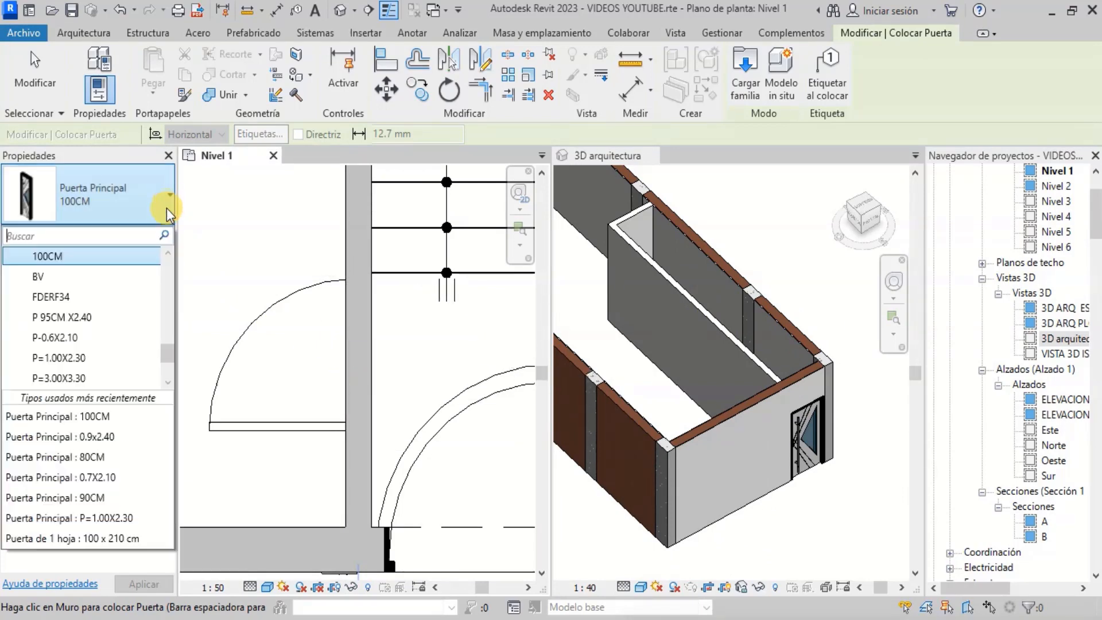
scroll(127, 288, "up", 2)
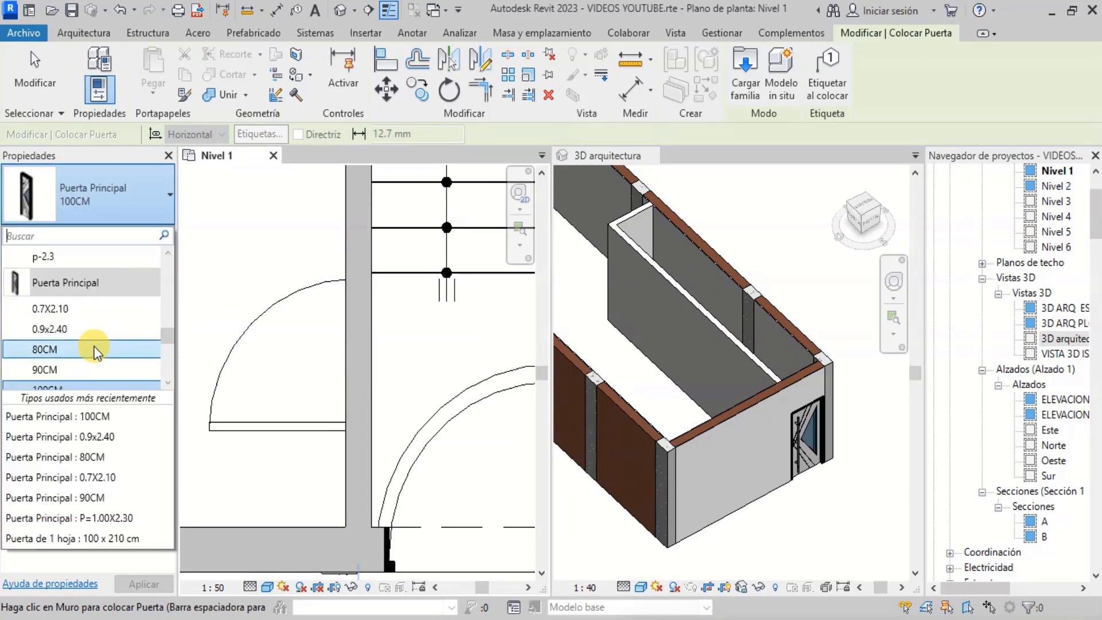
left_click(92, 331)
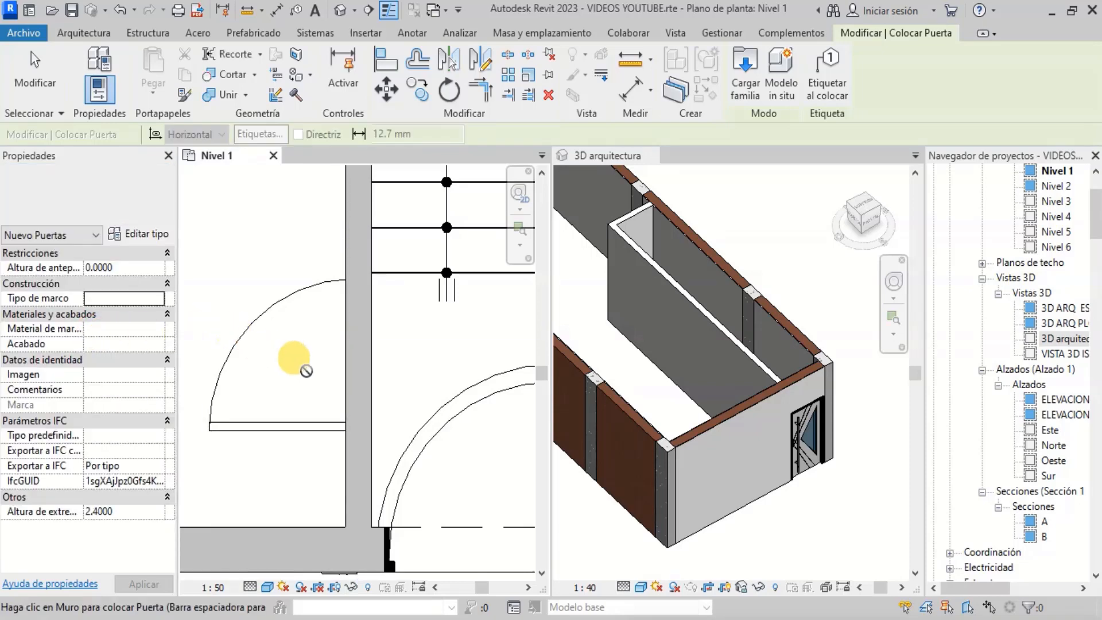
left_click(360, 356)
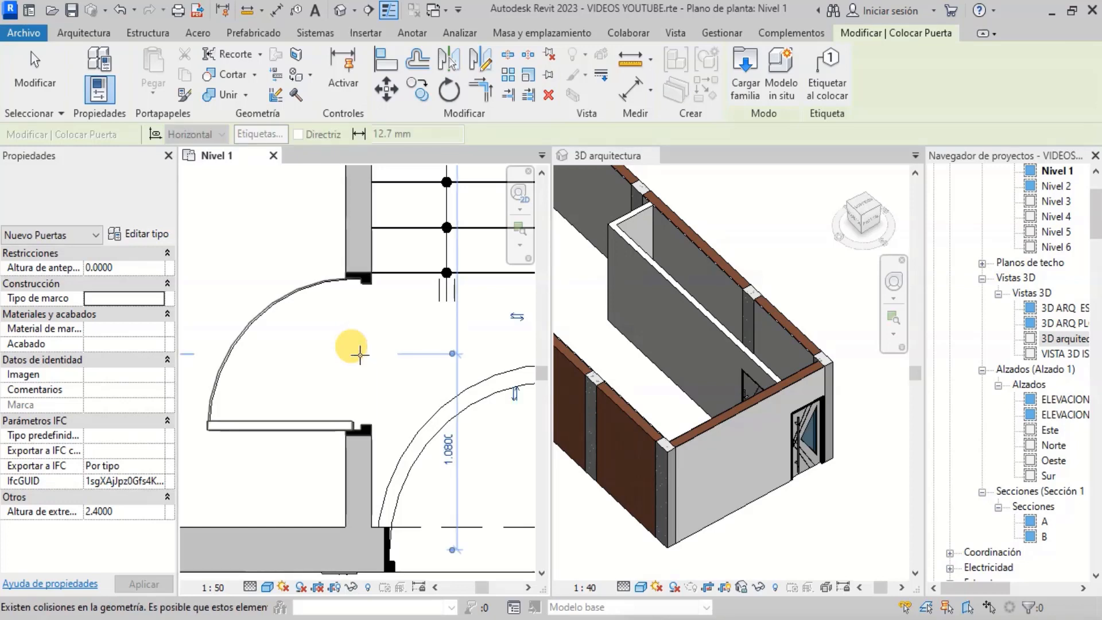
- Choose another Puerta Principal door type, flip its swing, and place it in the wall beside the P-5 tag
scroll(255, 393, "up", 2)
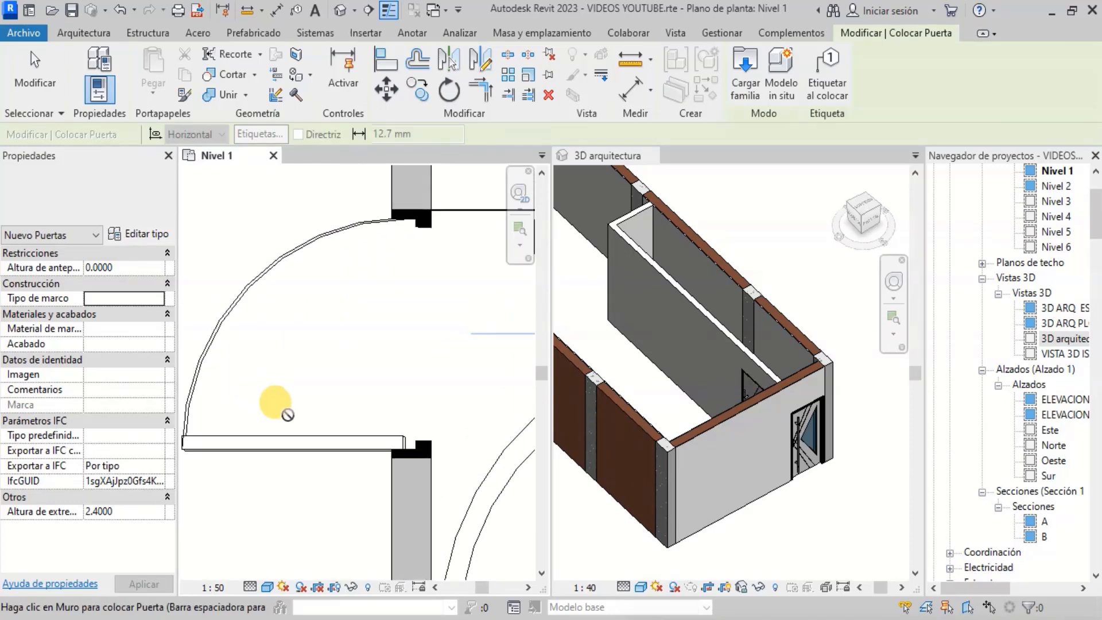
scroll(738, 364, "up", 3)
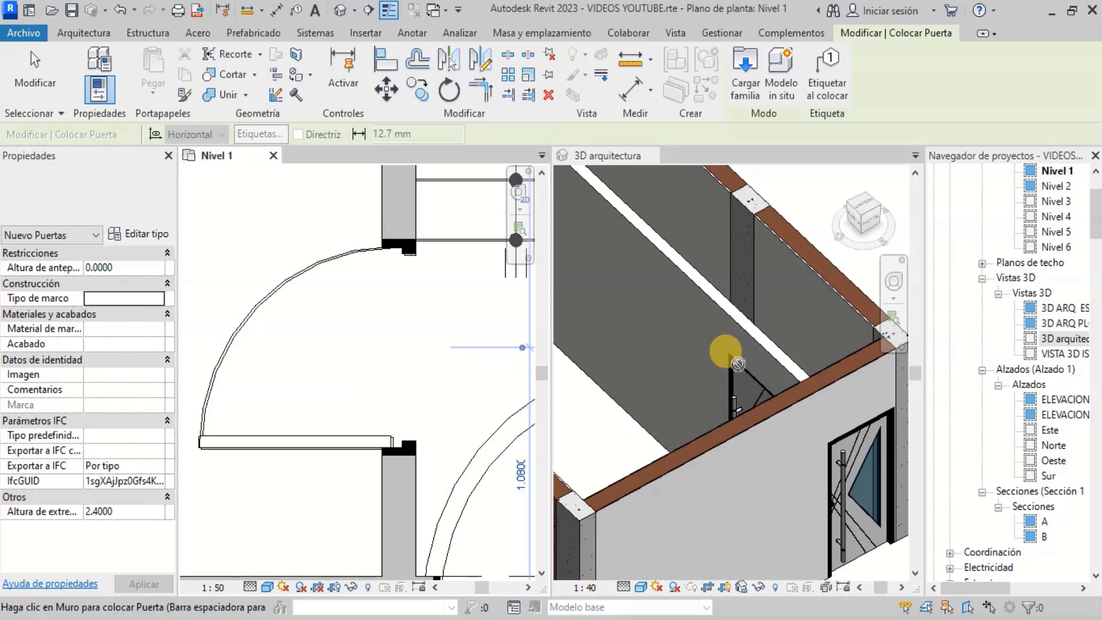
scroll(738, 363, "down", 5)
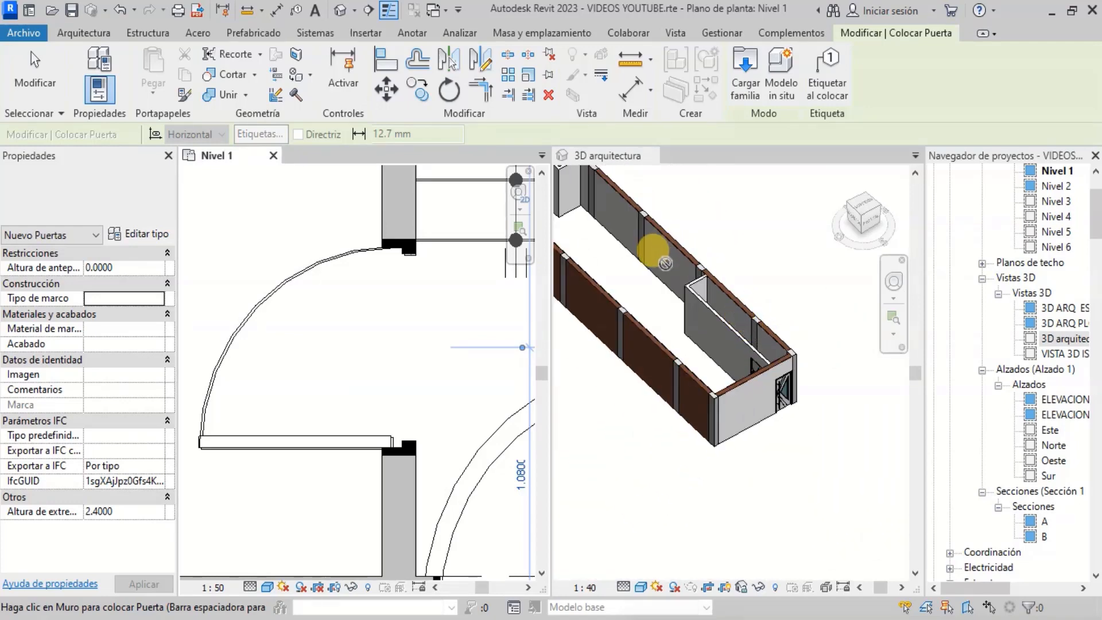
scroll(374, 344, "down", 5)
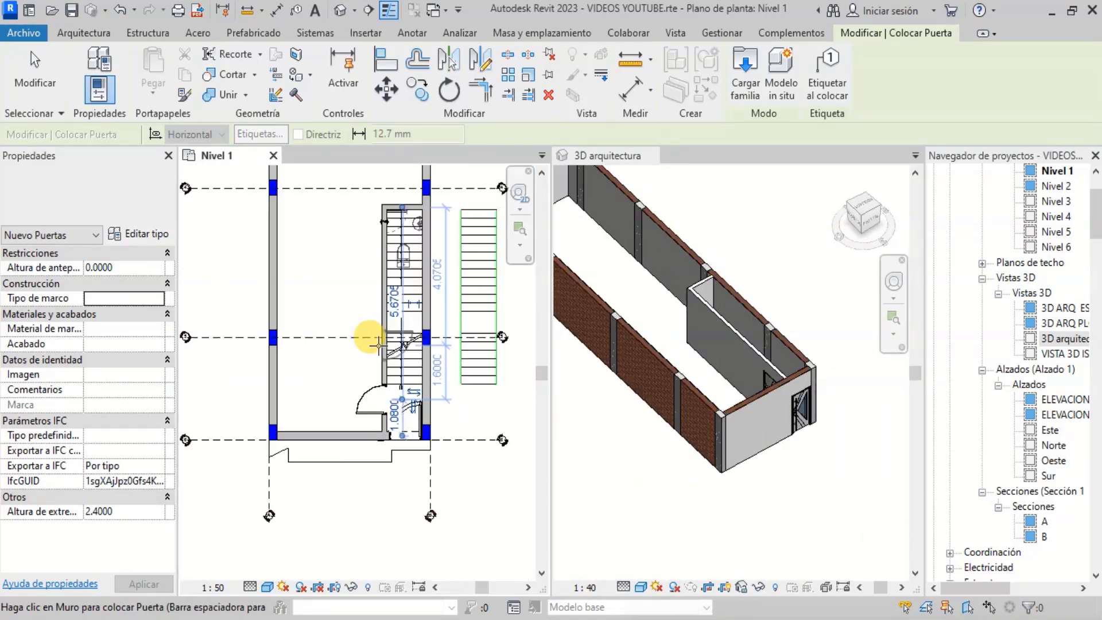
scroll(382, 207, "up", 5)
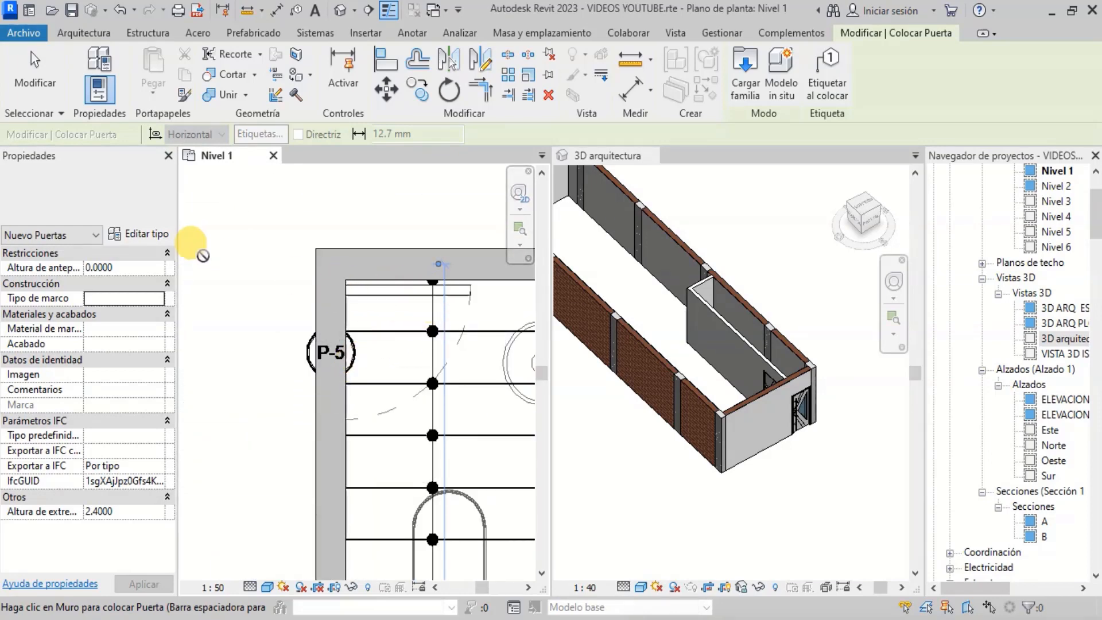
left_click(143, 196)
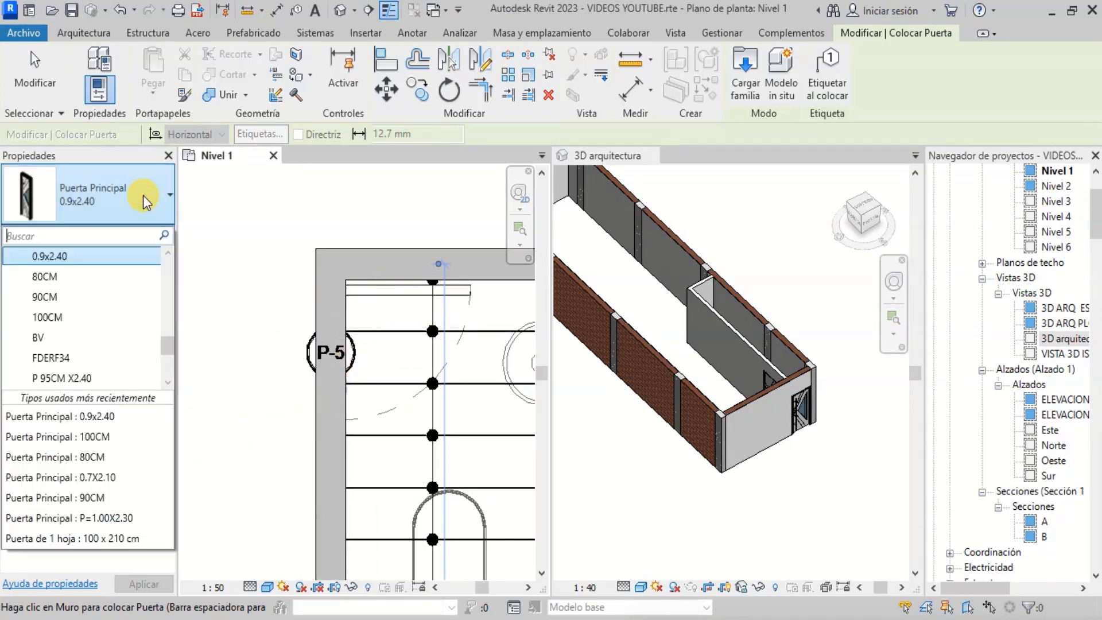
scroll(111, 319, "up", 2)
left_click(99, 310)
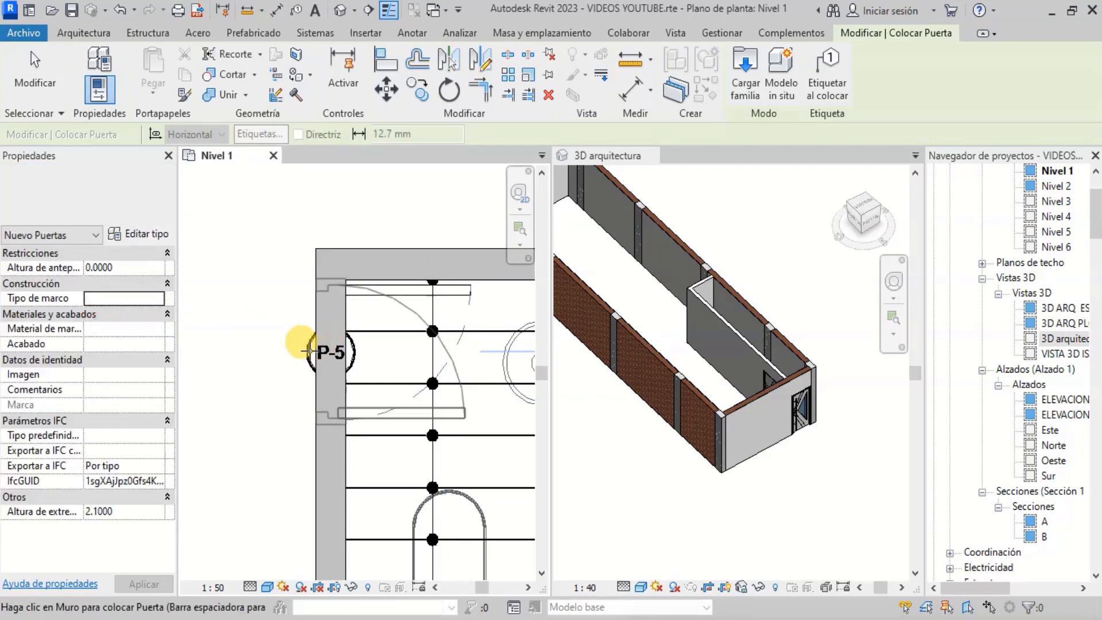
key("space")
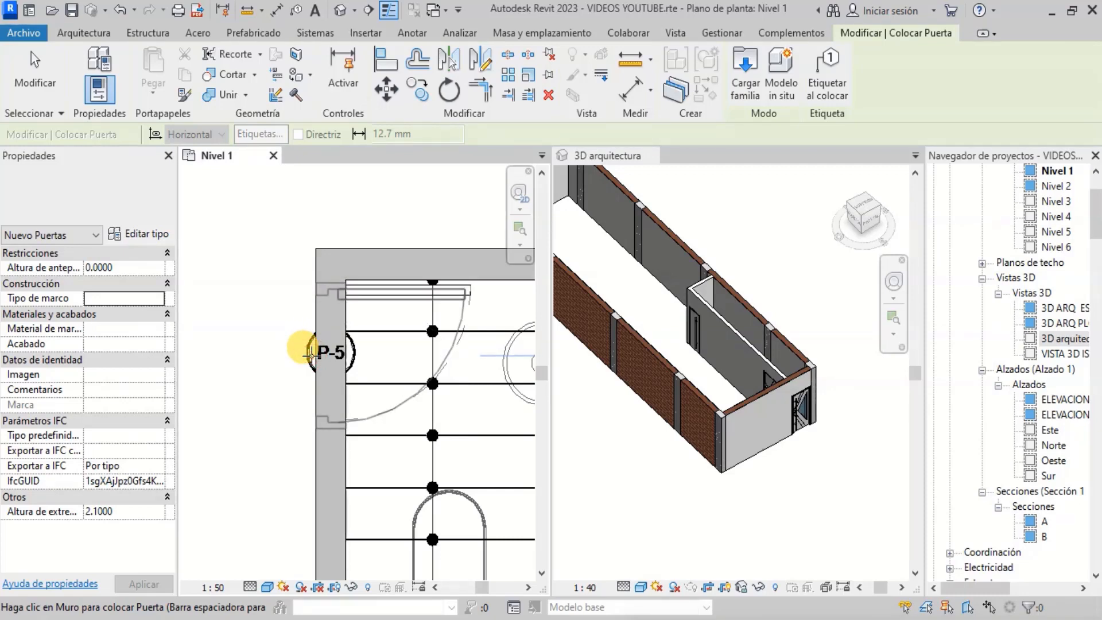
left_click(310, 354)
- Zoom around the plan and 3D views to inspect the placed doors
scroll(394, 348, "up", 2)
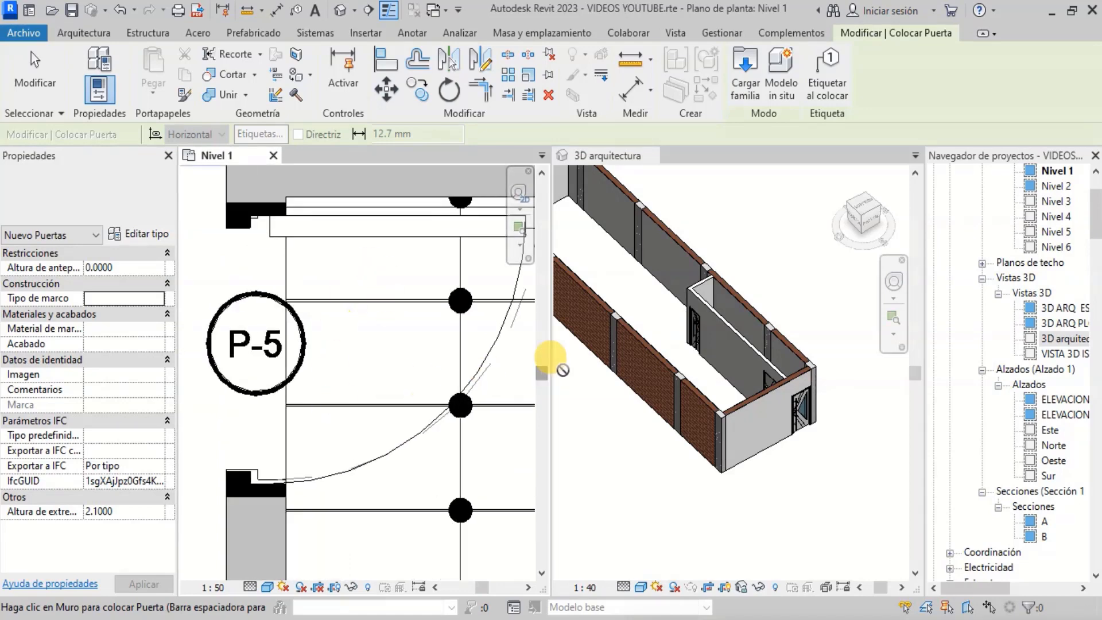
scroll(698, 324, "up", 5)
scroll(692, 291, "up", 5)
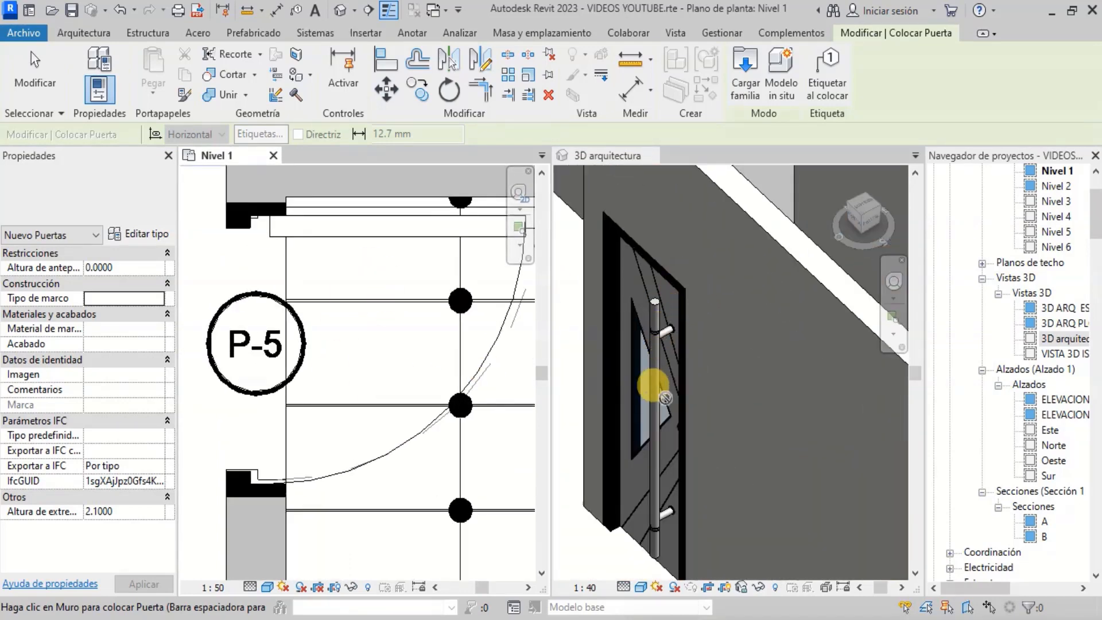
scroll(657, 404, "down", 4)
scroll(665, 385, "down", 8)
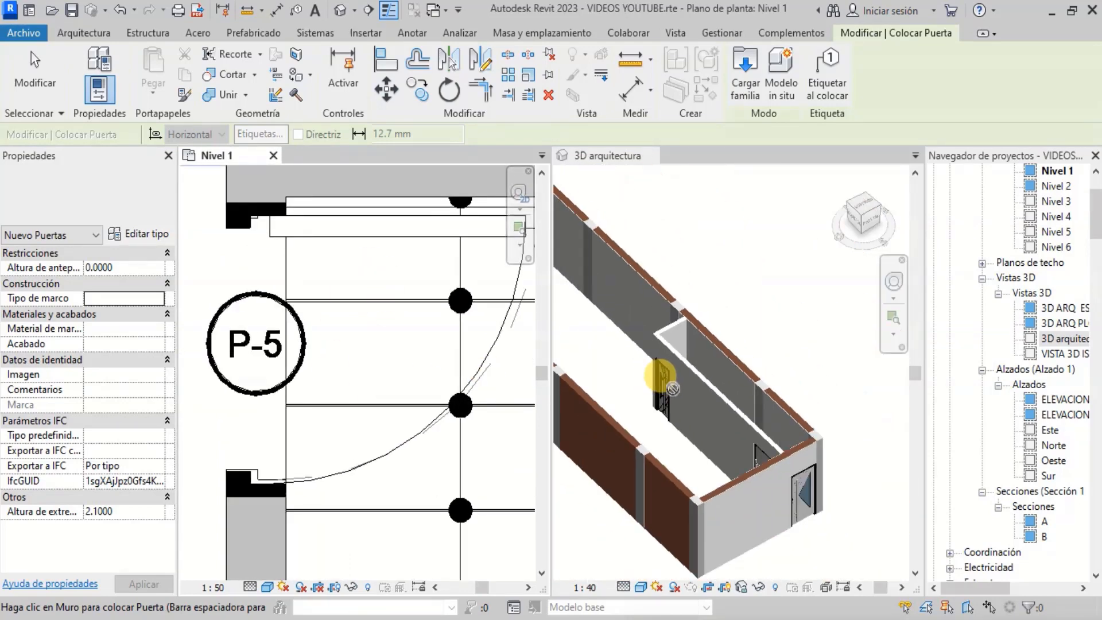
scroll(658, 345, "up", 3)
scroll(763, 382, "down", 3)
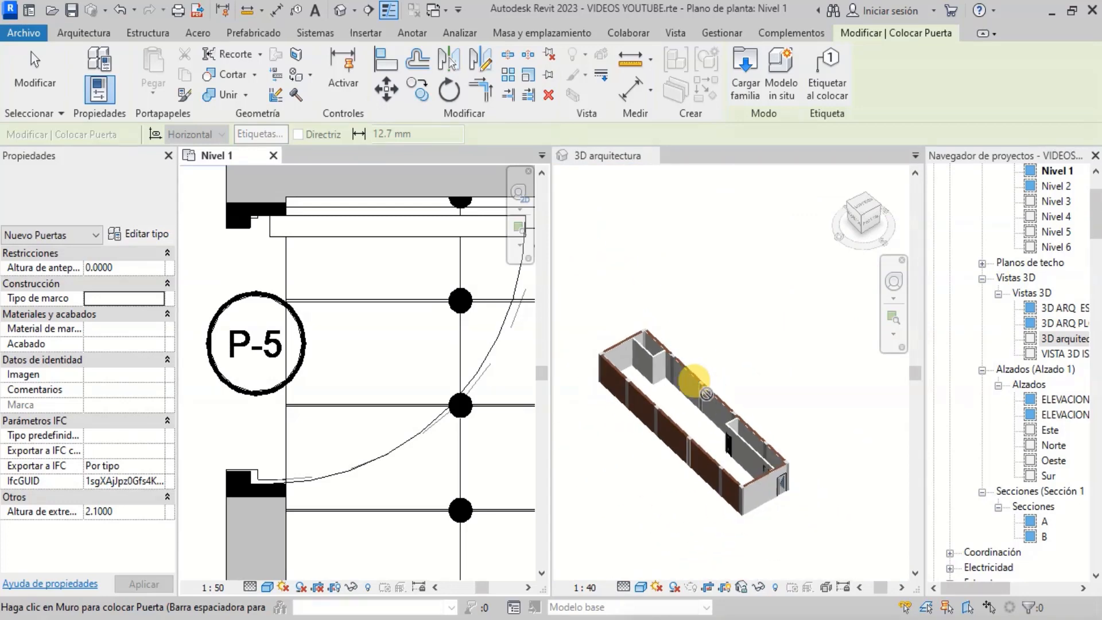
scroll(627, 337, "up", 5)
scroll(628, 337, "down", 2)
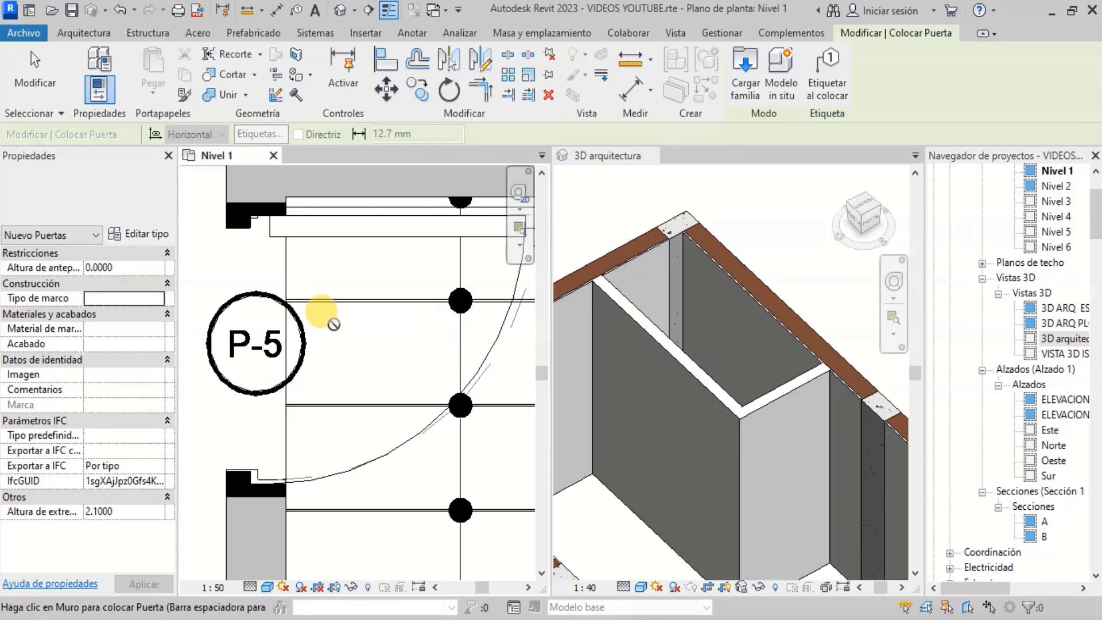
scroll(369, 509, "down", 6)
scroll(372, 504, "down", 2)
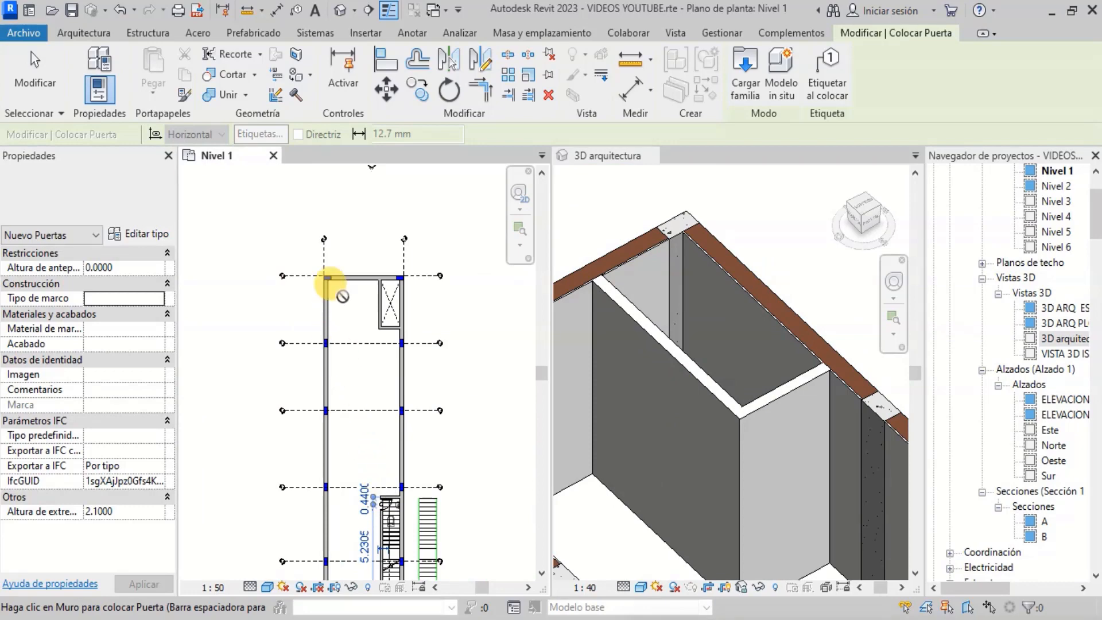
scroll(340, 304, "up", 5)
scroll(416, 301, "up", 2)
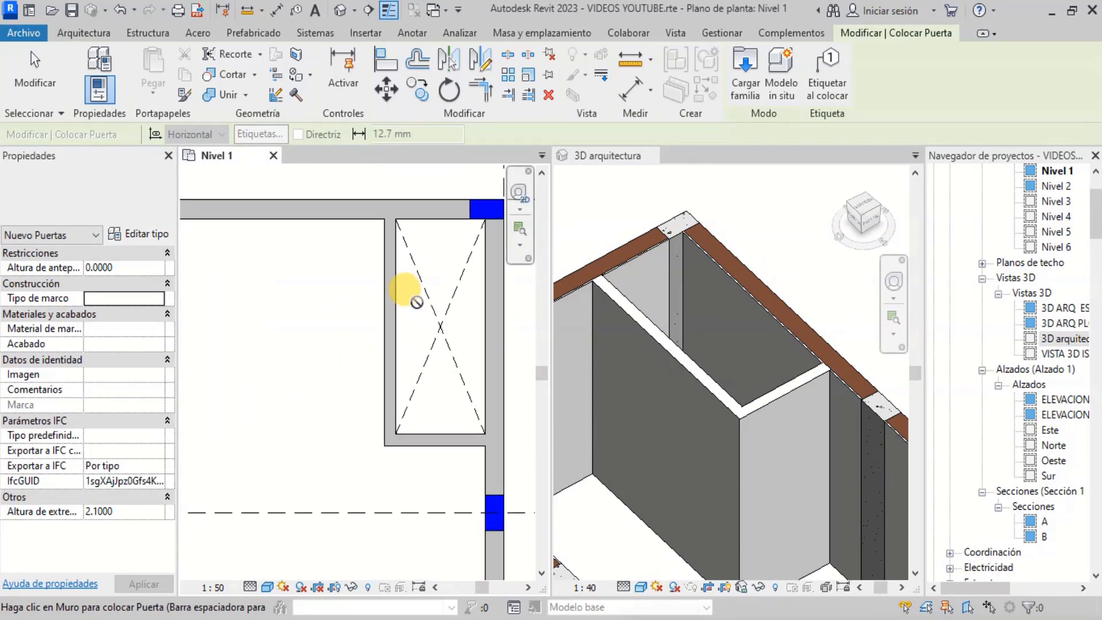
key("Escape")
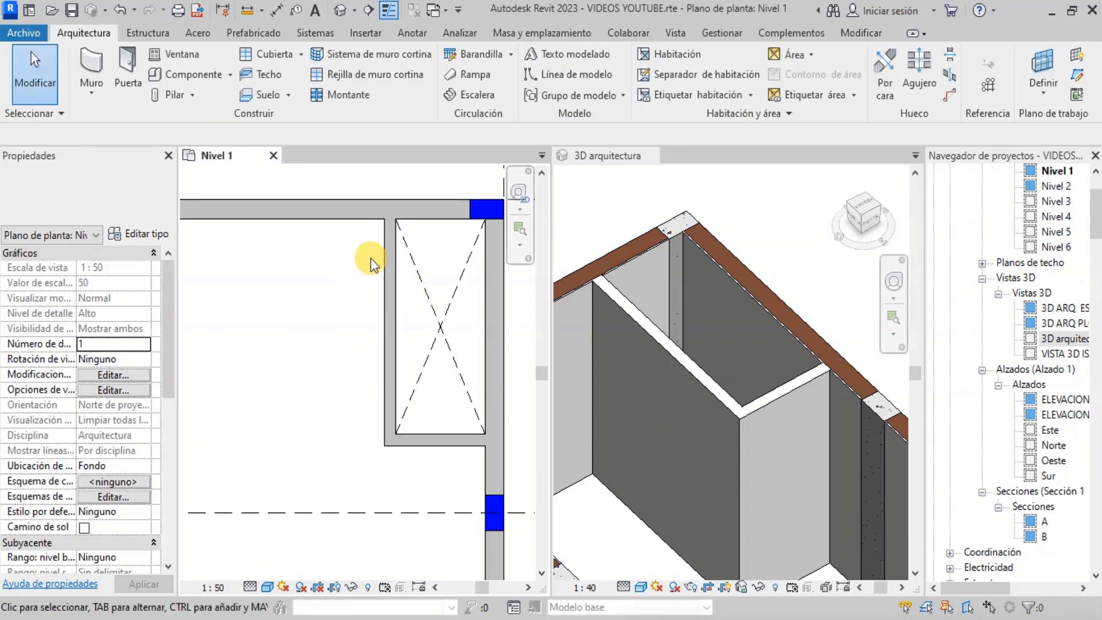
- Start the Window tool and choose the Janela correr - vidro temperado 2 folhas 1.20x1.10m window type
left_click(191, 56)
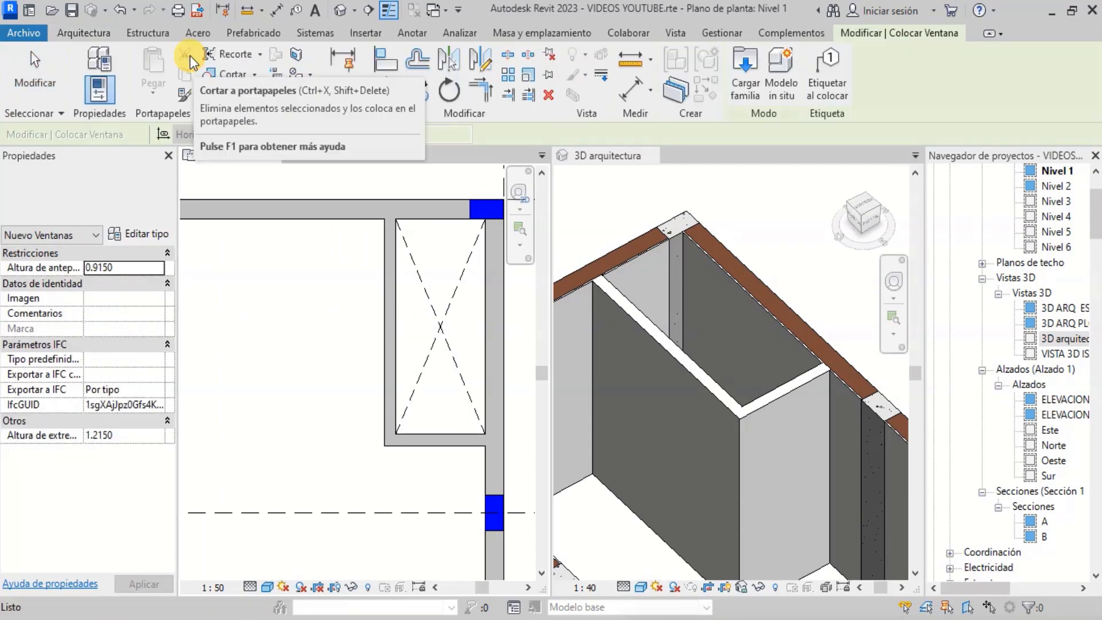
left_click(142, 192)
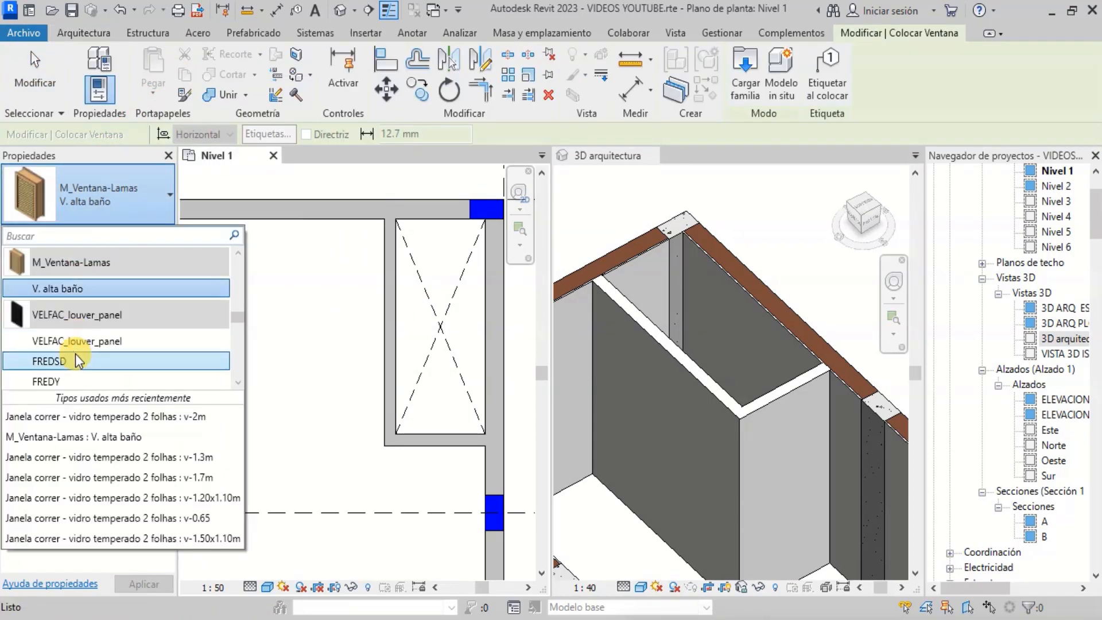
scroll(140, 270, "up", 10)
scroll(129, 319, "down", 15)
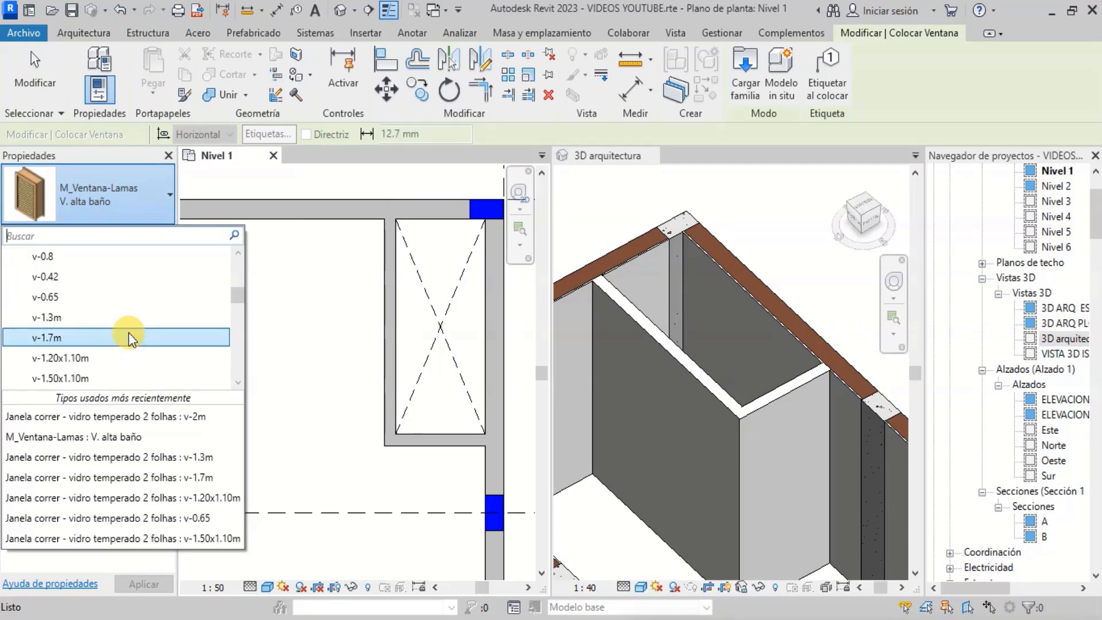
scroll(129, 322, "up", 6)
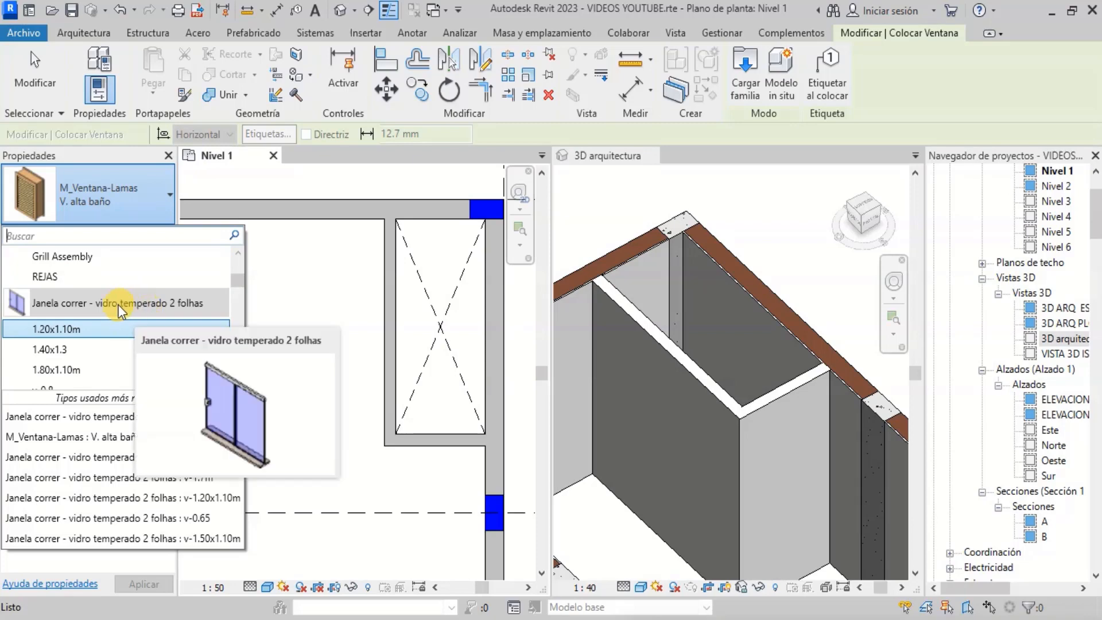
left_click(143, 212)
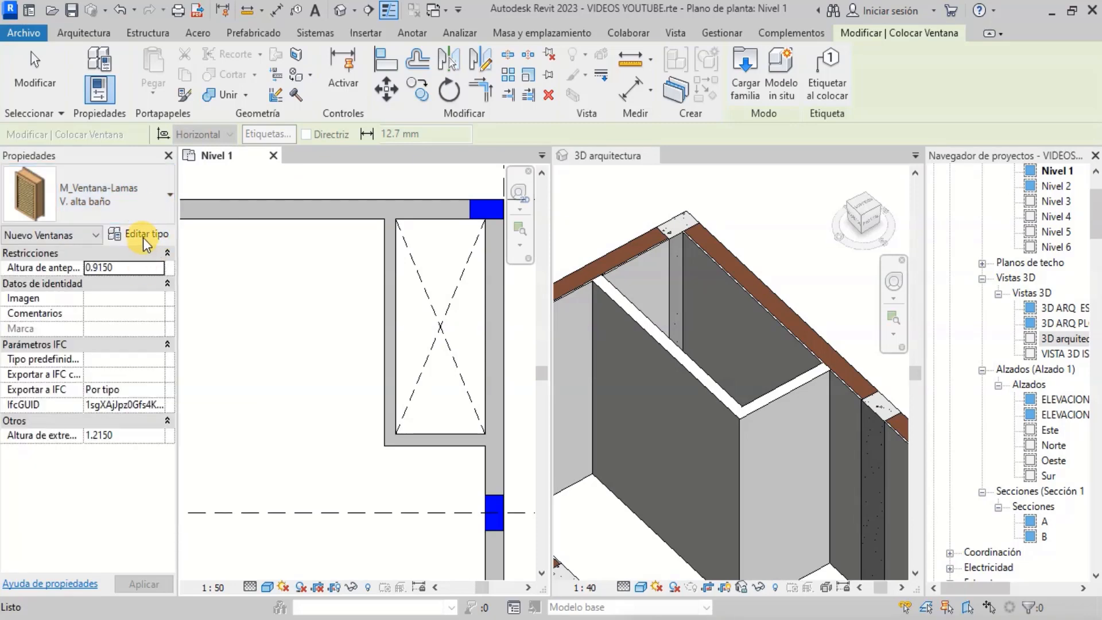
left_click(143, 237)
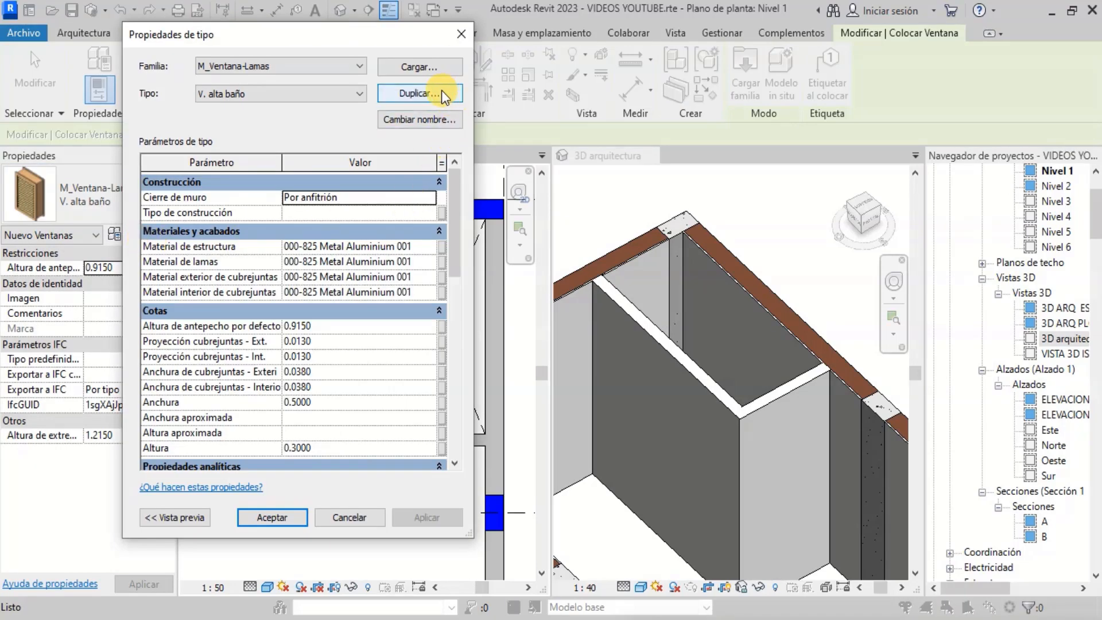
left_click(345, 96)
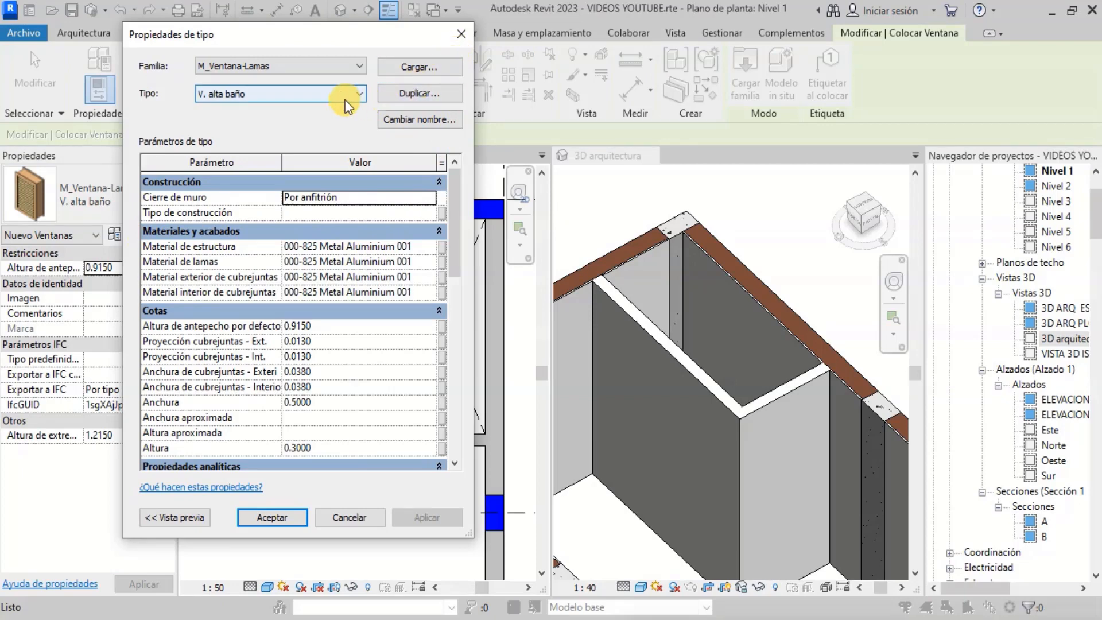
left_click(343, 98)
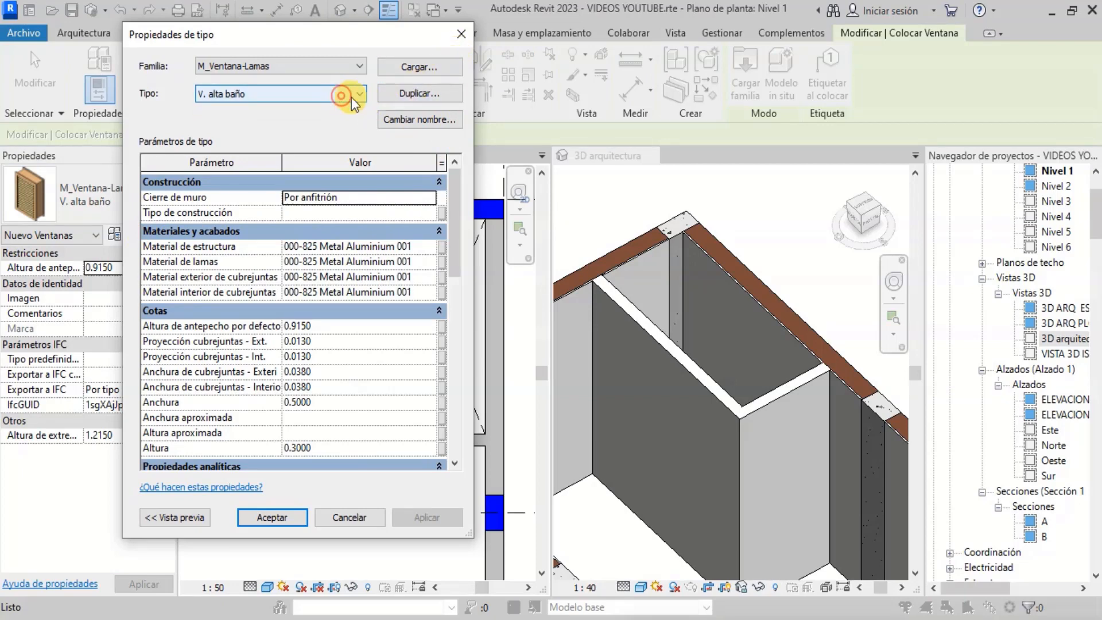
left_click(457, 36)
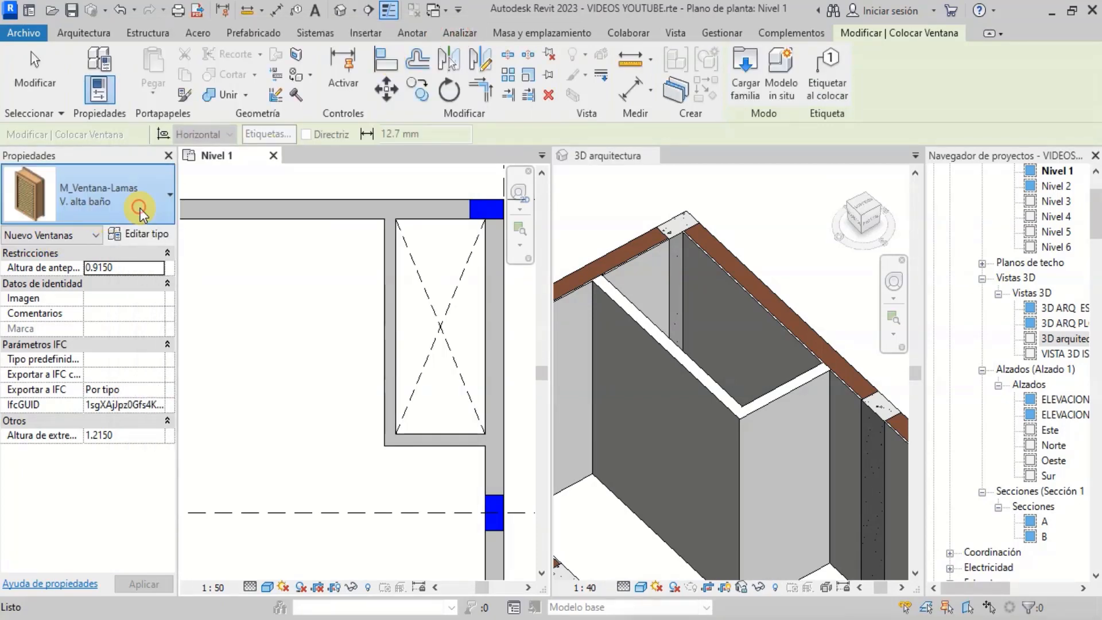
left_click(139, 207)
scroll(108, 325, "down", 5)
scroll(108, 325, "up", 3)
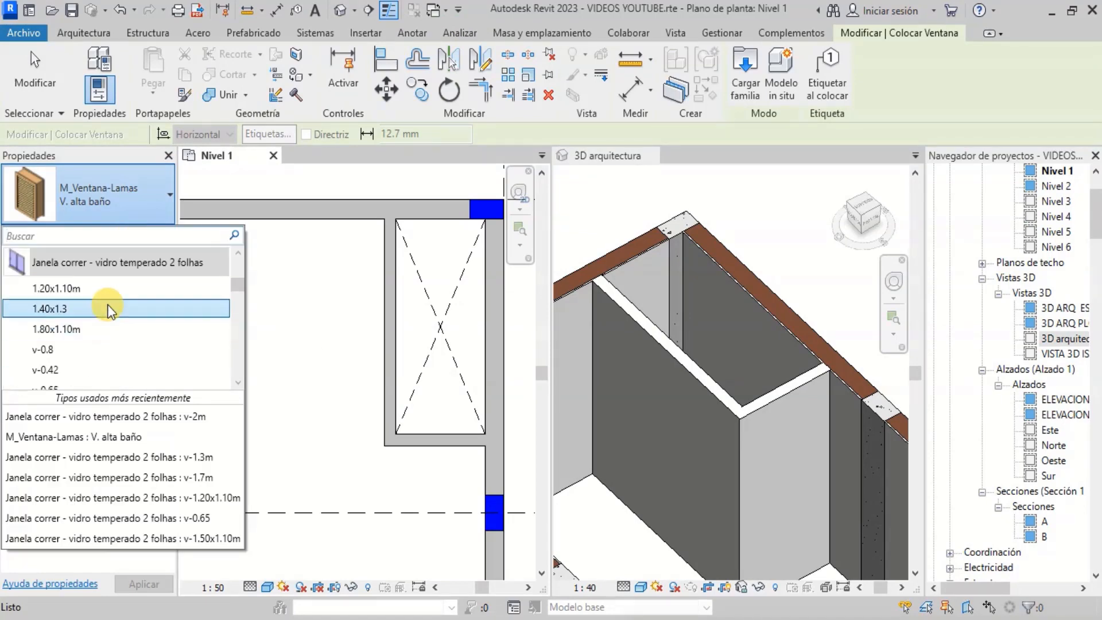
left_click(109, 290)
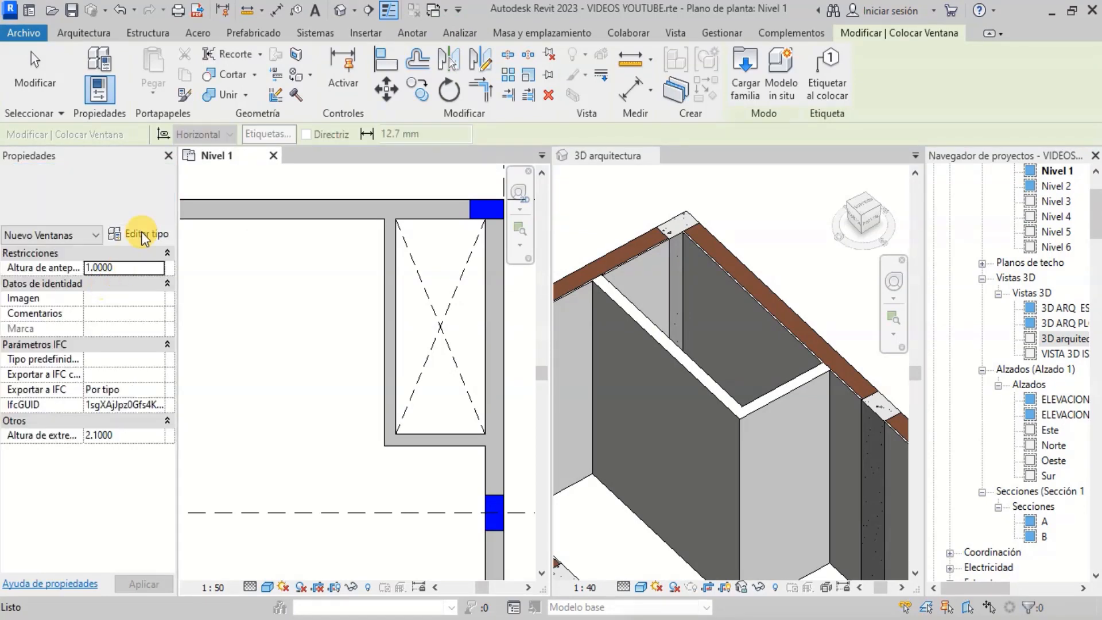
- Open the type properties of the 1.20x1.10m window and review its dimensions and materials without changing them
left_click(148, 208)
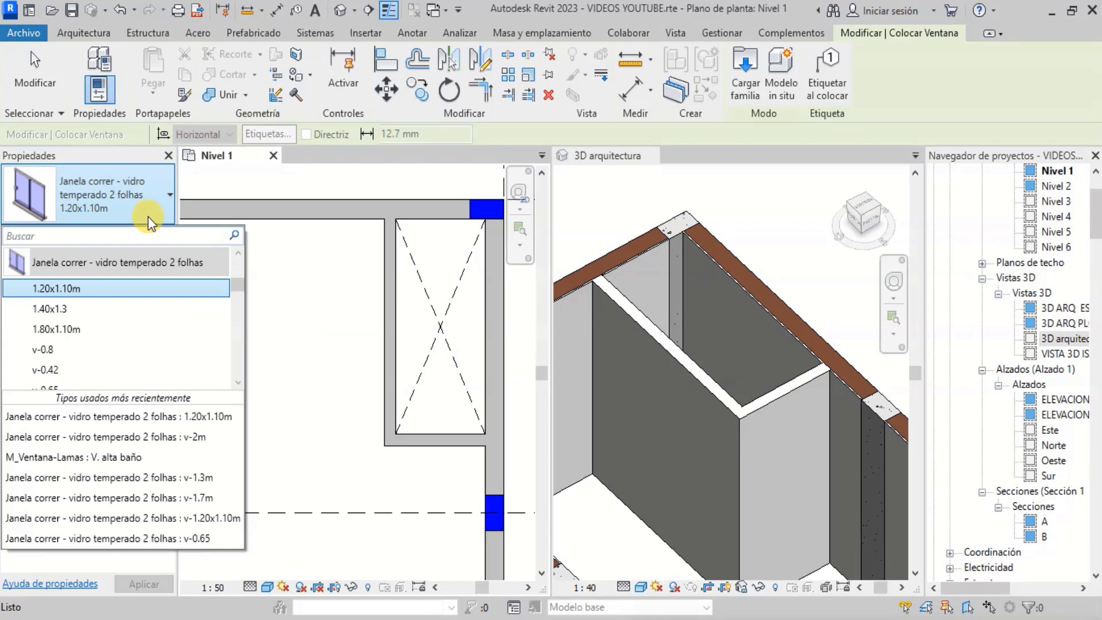
left_click(156, 236)
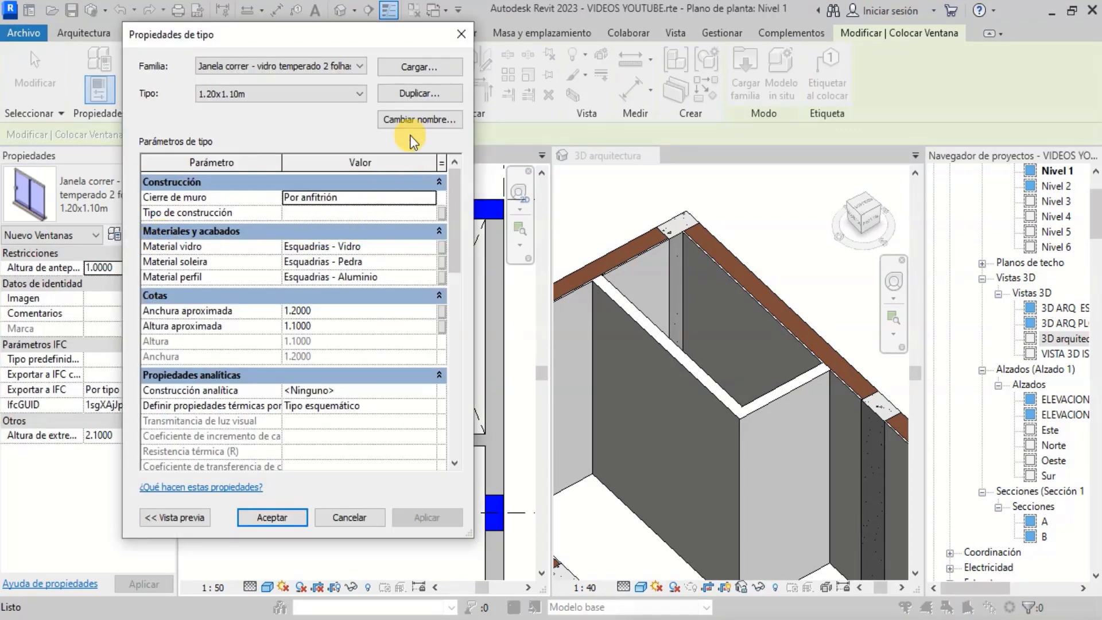
left_click(334, 91)
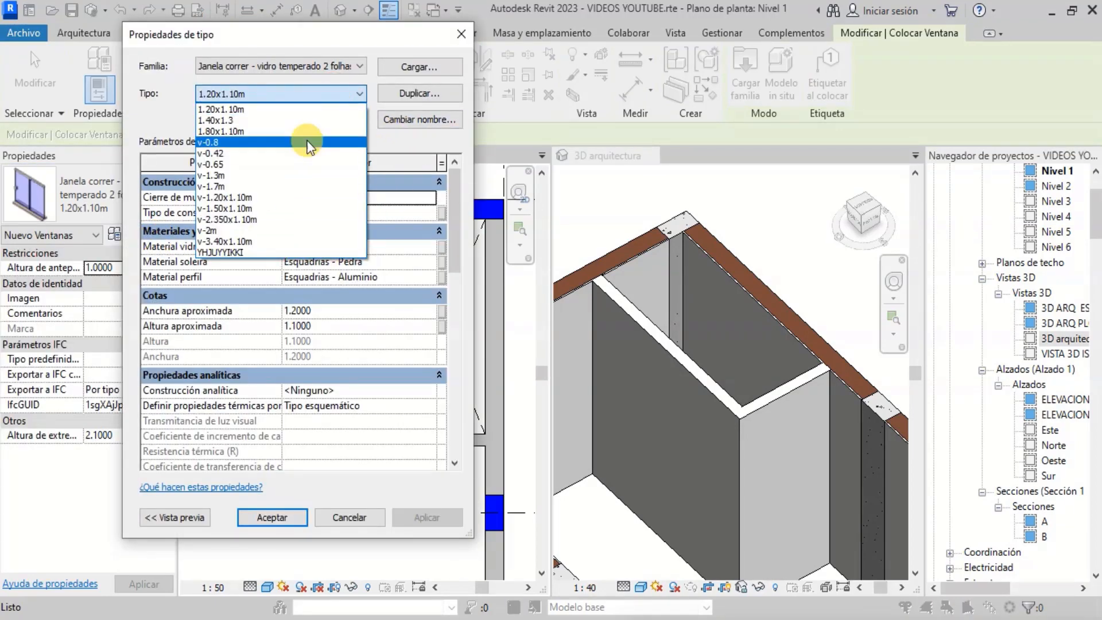
left_click(328, 95)
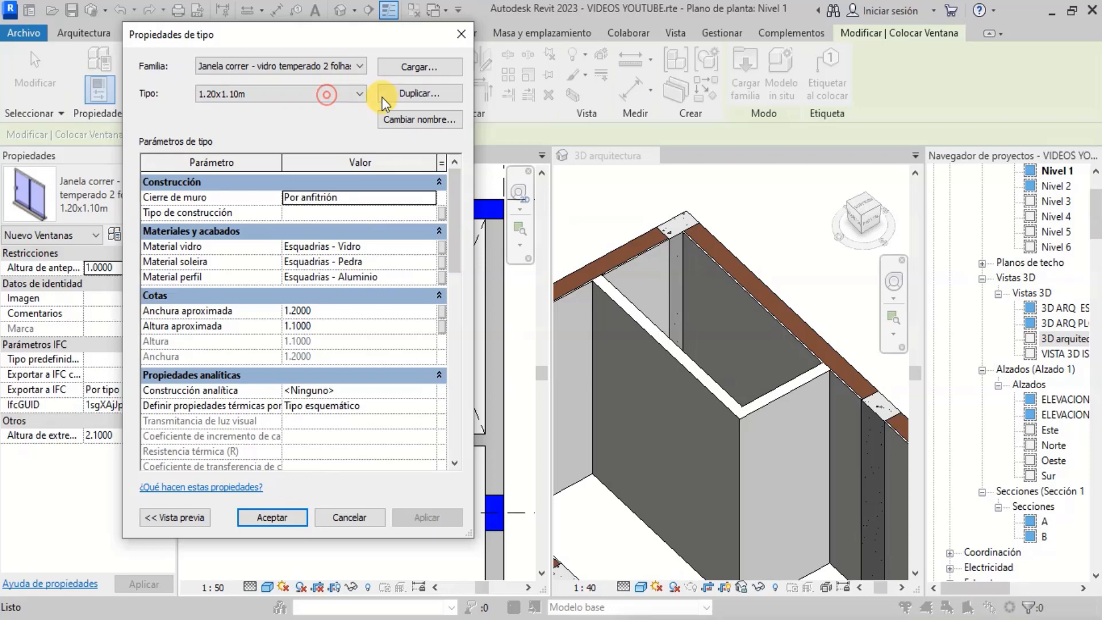
left_click(422, 95)
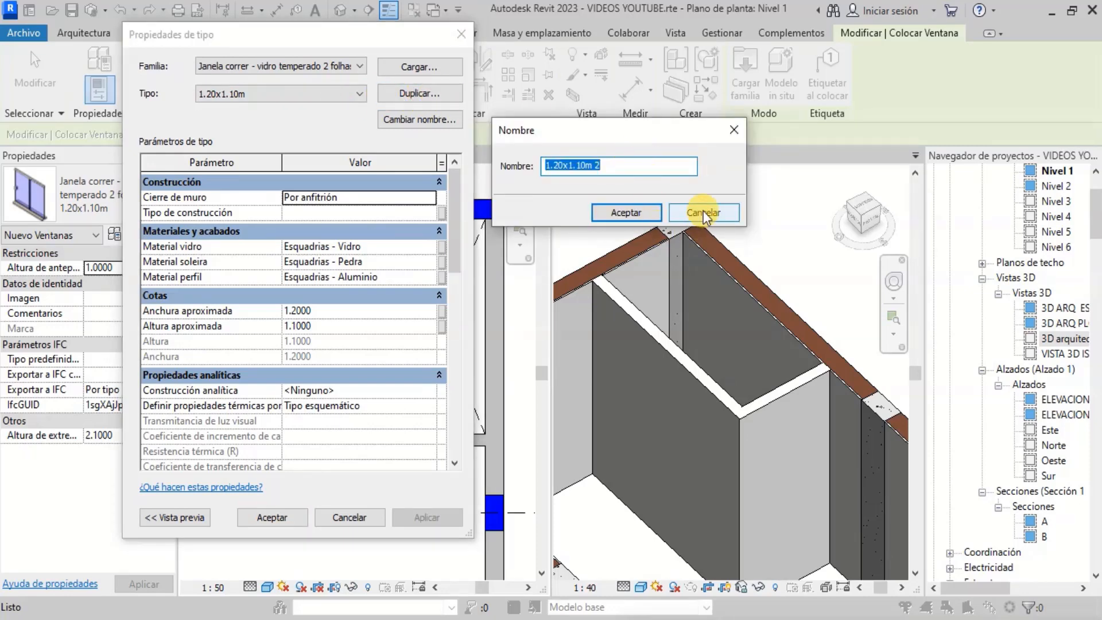
left_click(704, 214)
left_click(427, 120)
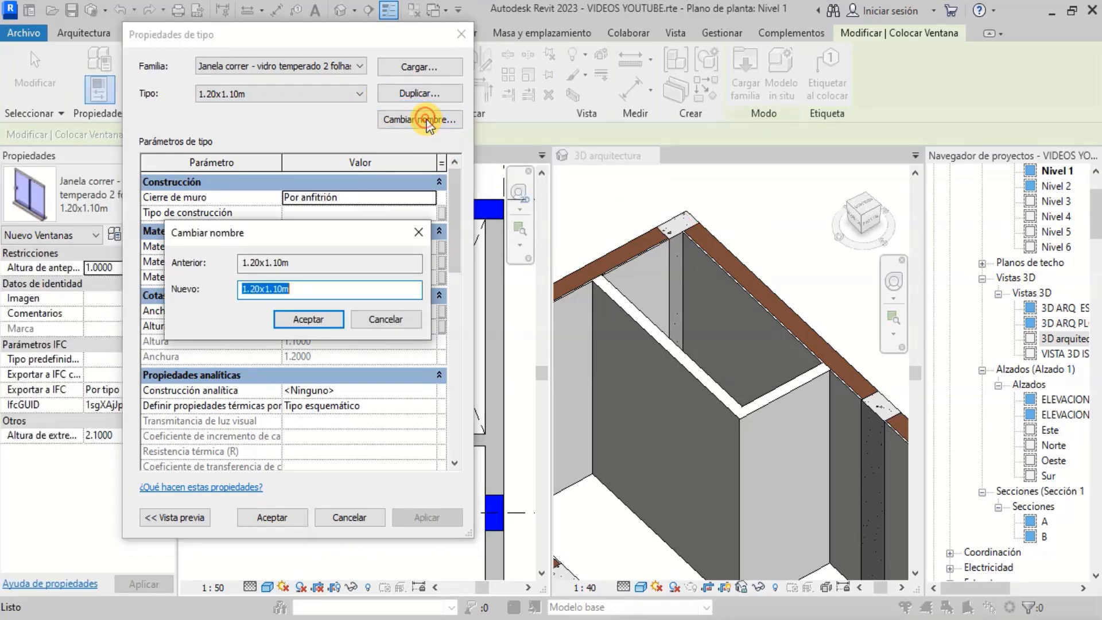
left_click(387, 318)
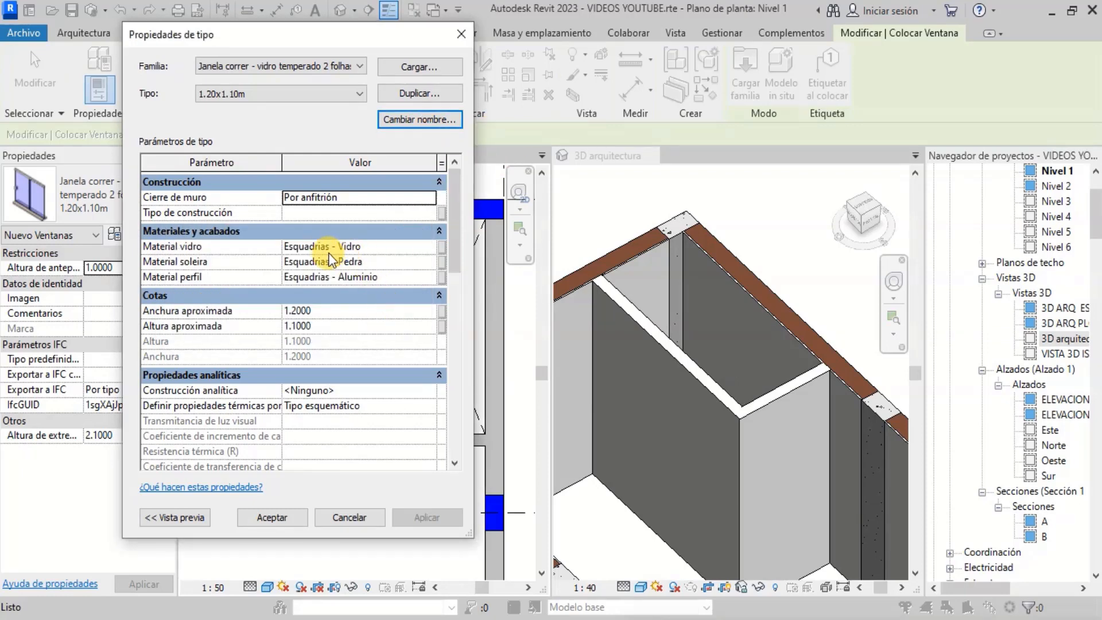
scroll(270, 327, "down", 1)
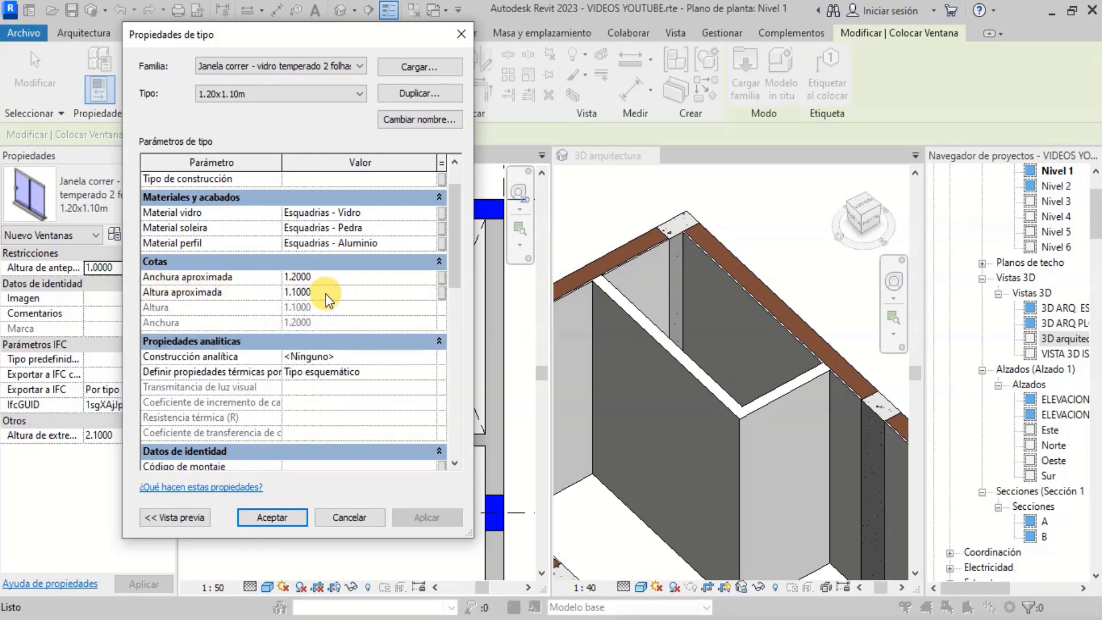
left_click_drag(324, 294, 292, 285)
left_click(282, 518)
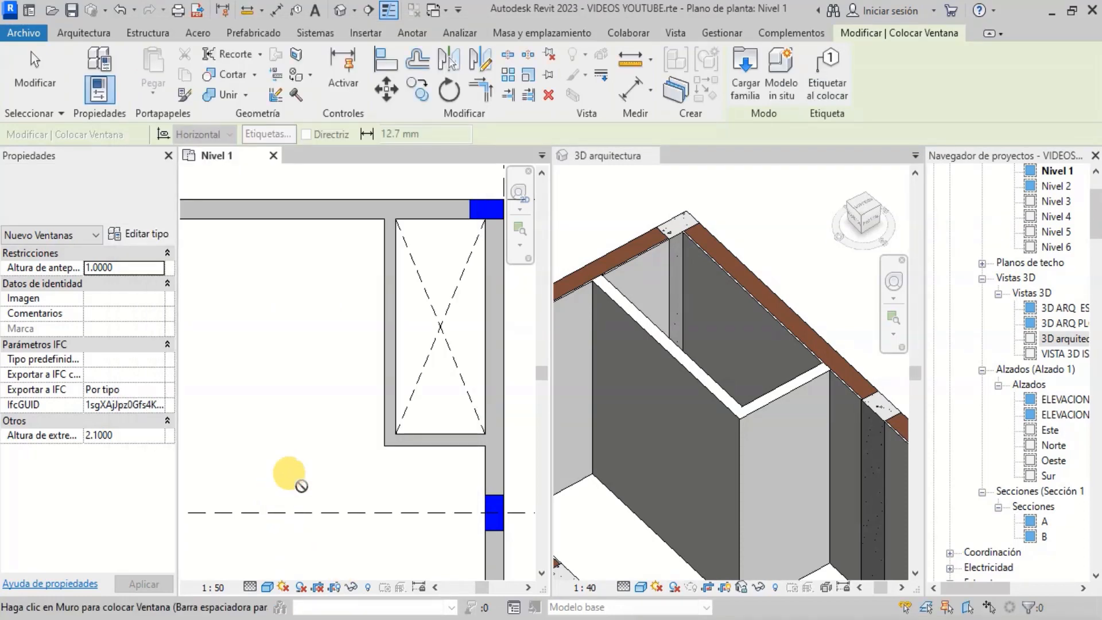
- Place the 1.20x1.10m sliding window in the lower wall of the small room right of the plan
scroll(327, 411, "up", 6)
scroll(385, 435, "up", 3)
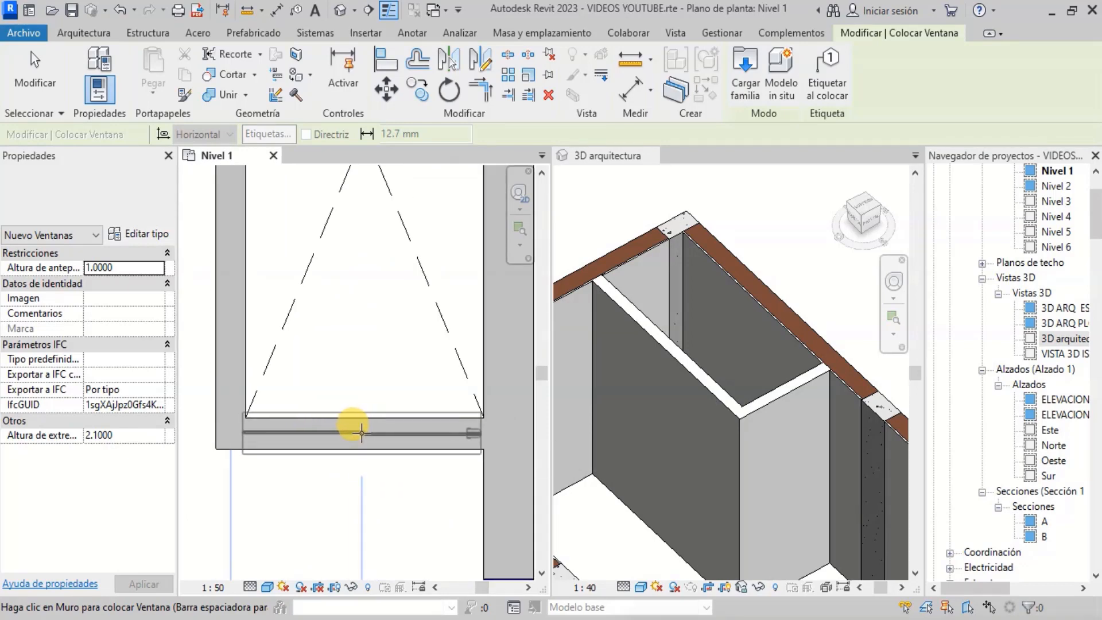
left_click(361, 432)
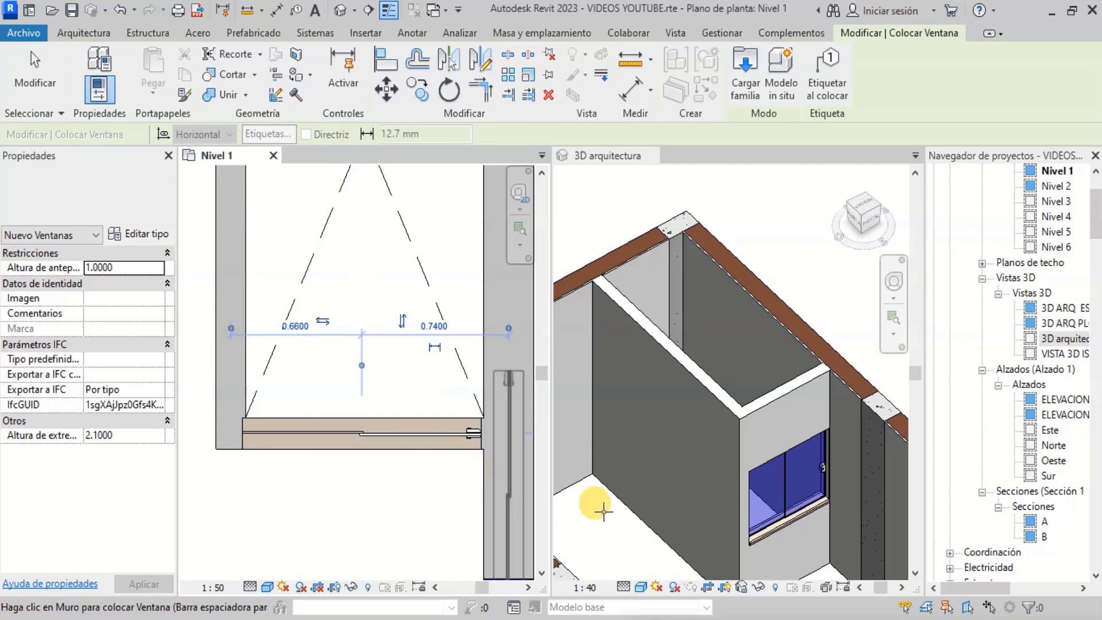
scroll(604, 510, "up", 4)
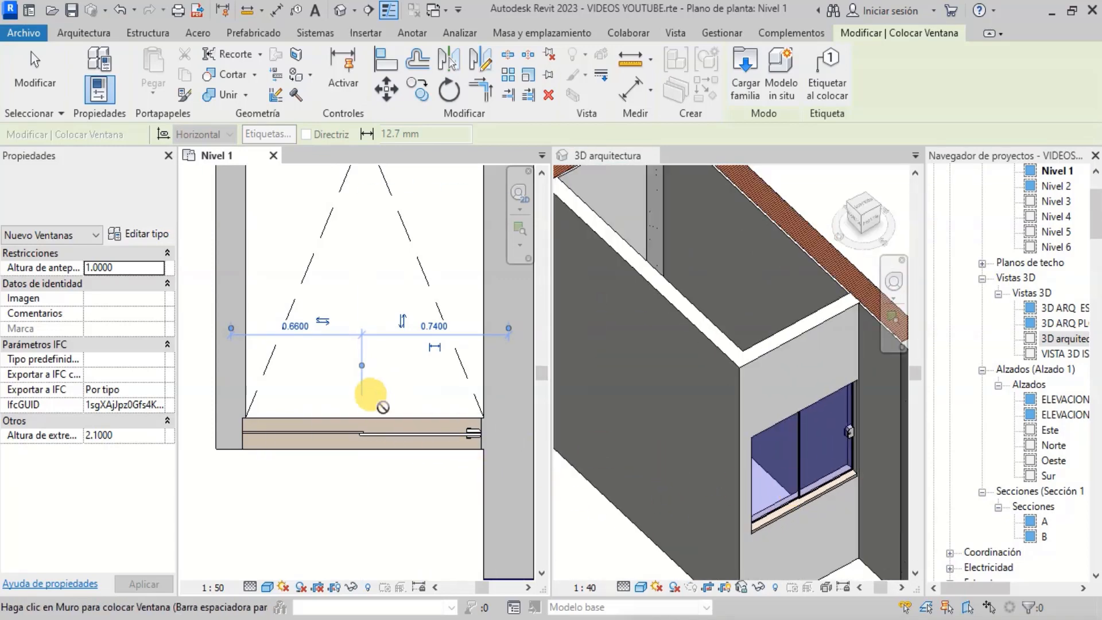
key("Escape")
key("Escape")
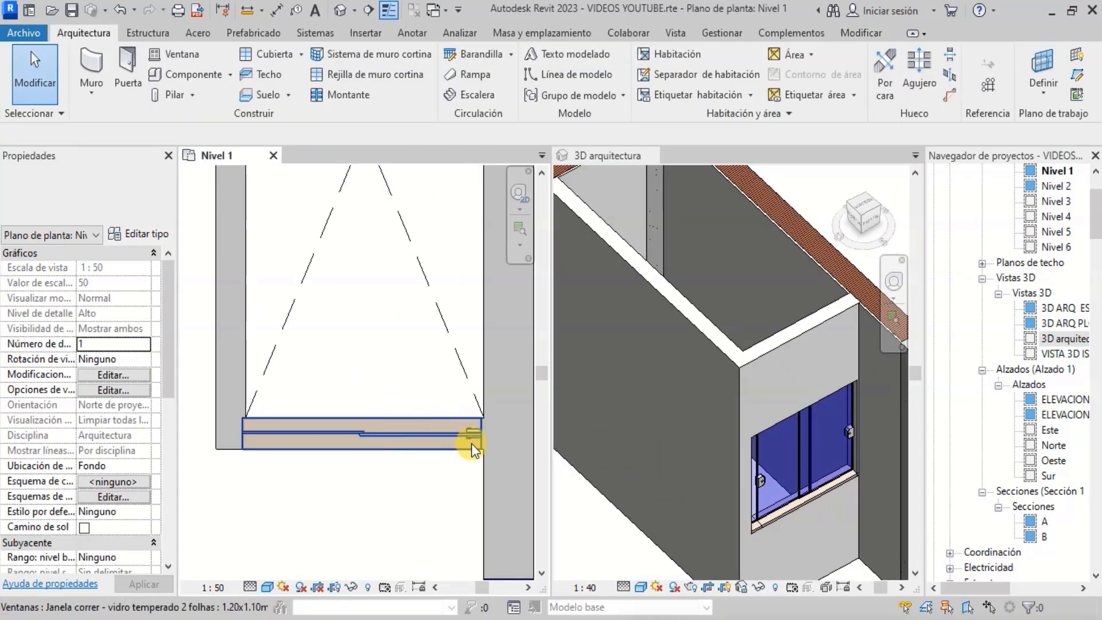
- Select the placed window and zoom along the wall to inspect its position in the plan
scroll(471, 443, "up", 2)
left_click(467, 434)
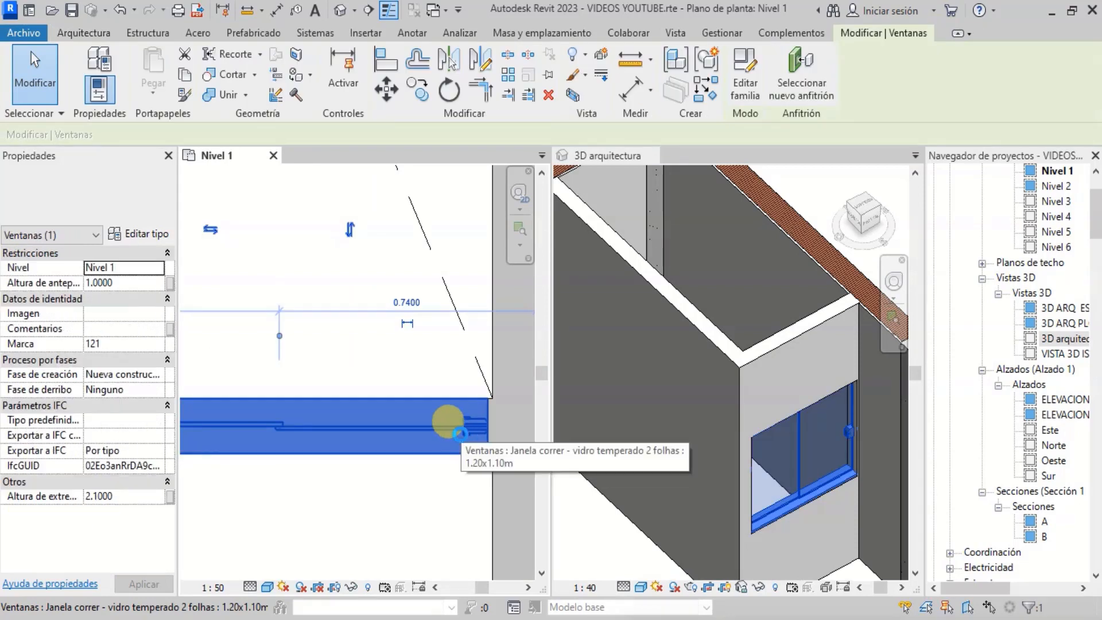
scroll(497, 424, "up", 2)
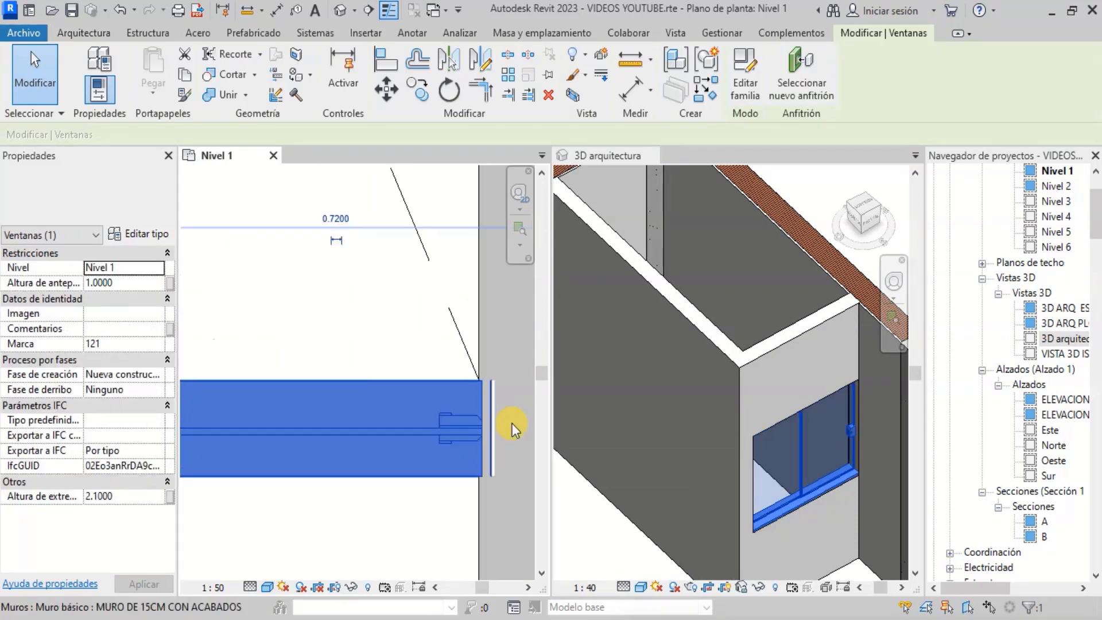
scroll(511, 421, "up", 2)
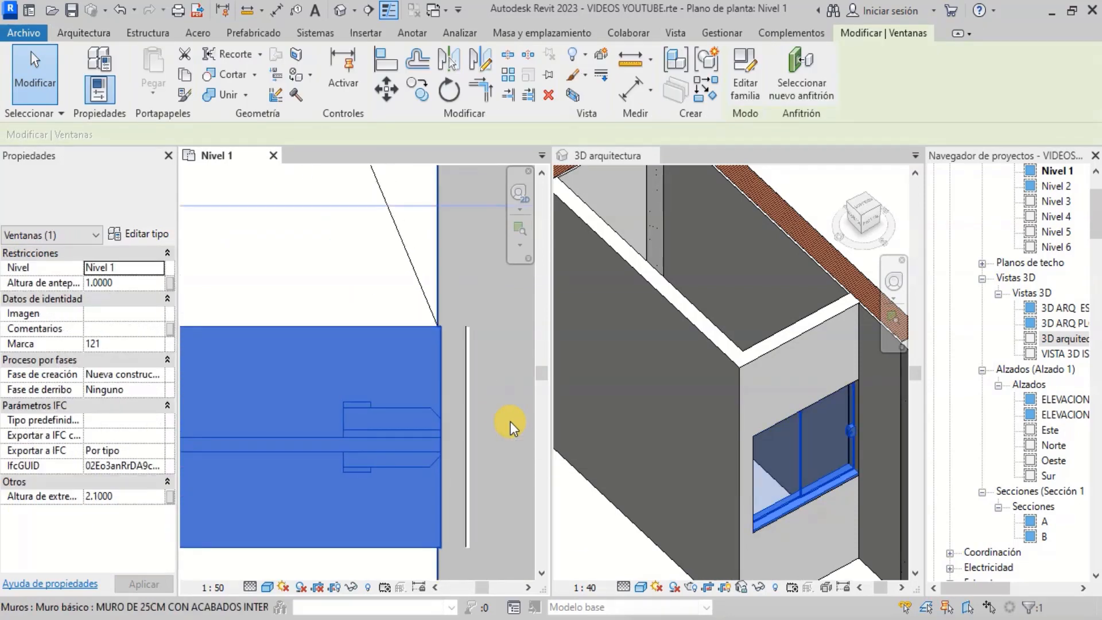
scroll(509, 405, "down", 3)
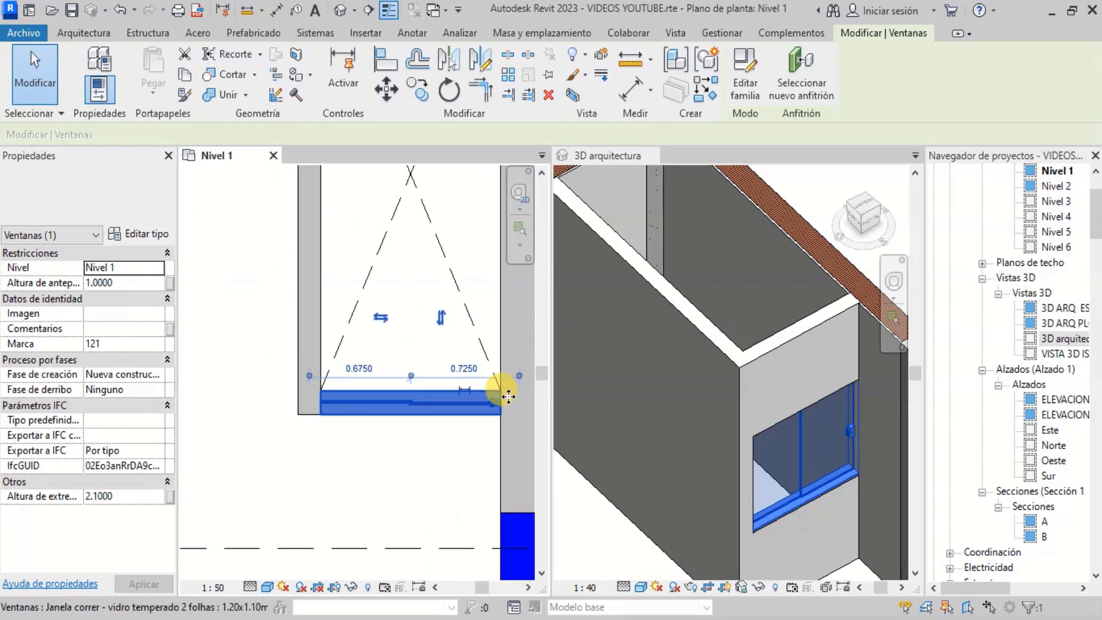
scroll(307, 406, "up", 5)
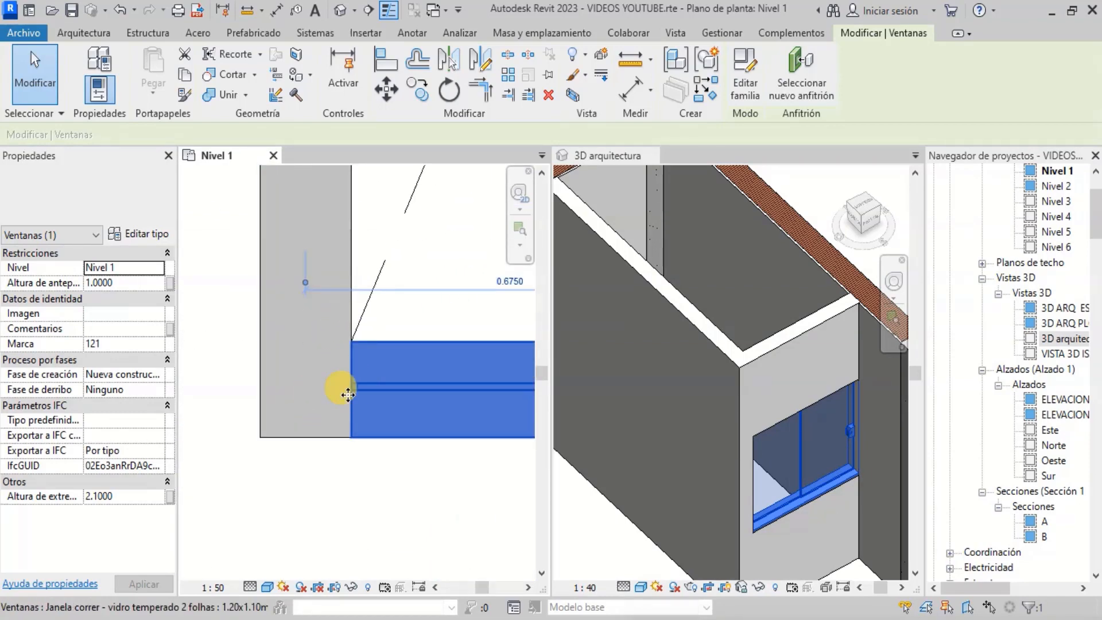
left_click(352, 450)
scroll(386, 486, "down", 3)
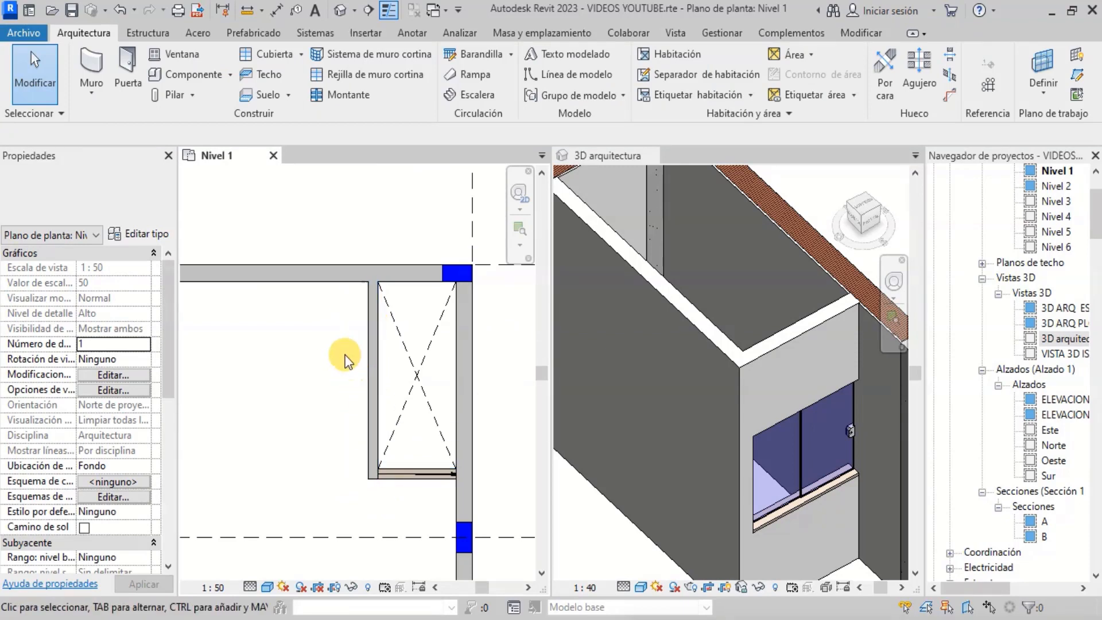
- Start the Window tool, switch to the 1.80x1.10m sliding window type and place it in the small room's left wall
left_click(173, 52)
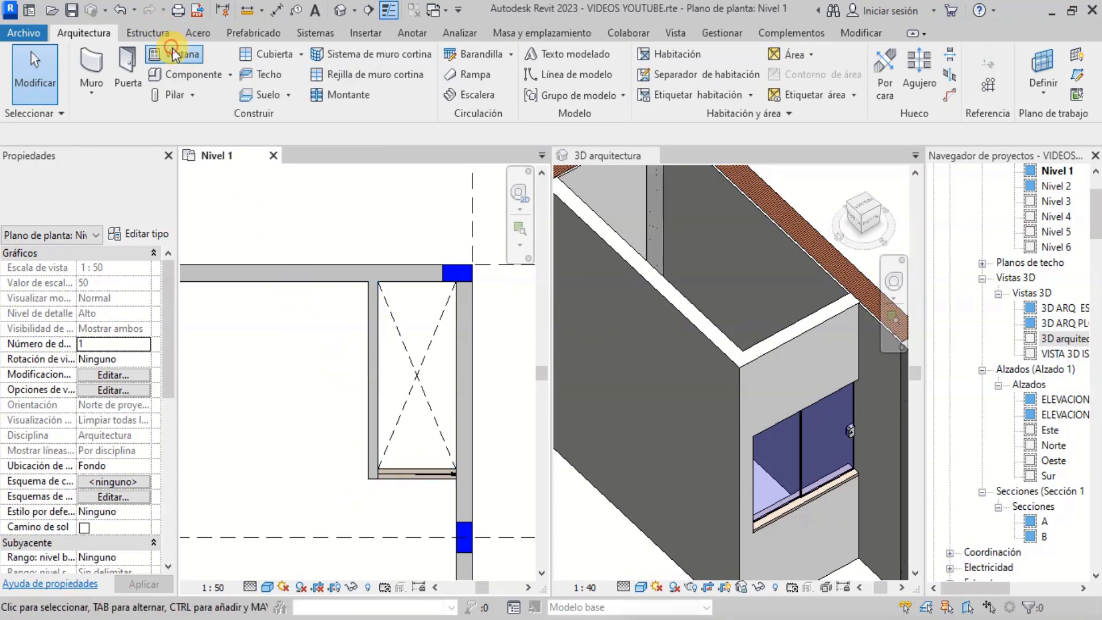
left_click(115, 184)
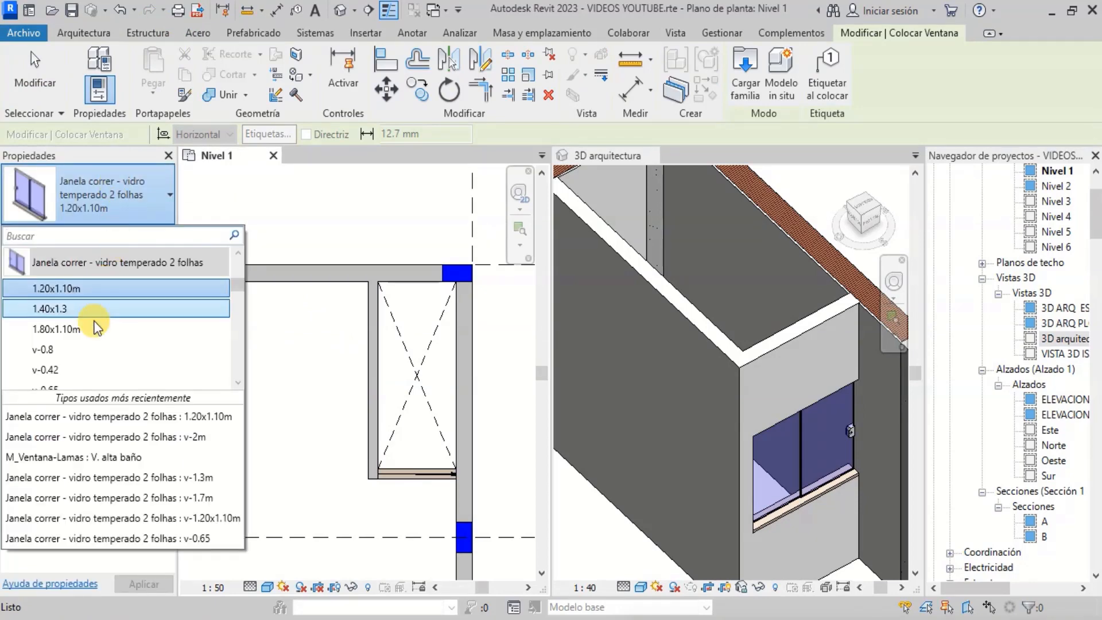
left_click(59, 332)
scroll(364, 345, "up", 4)
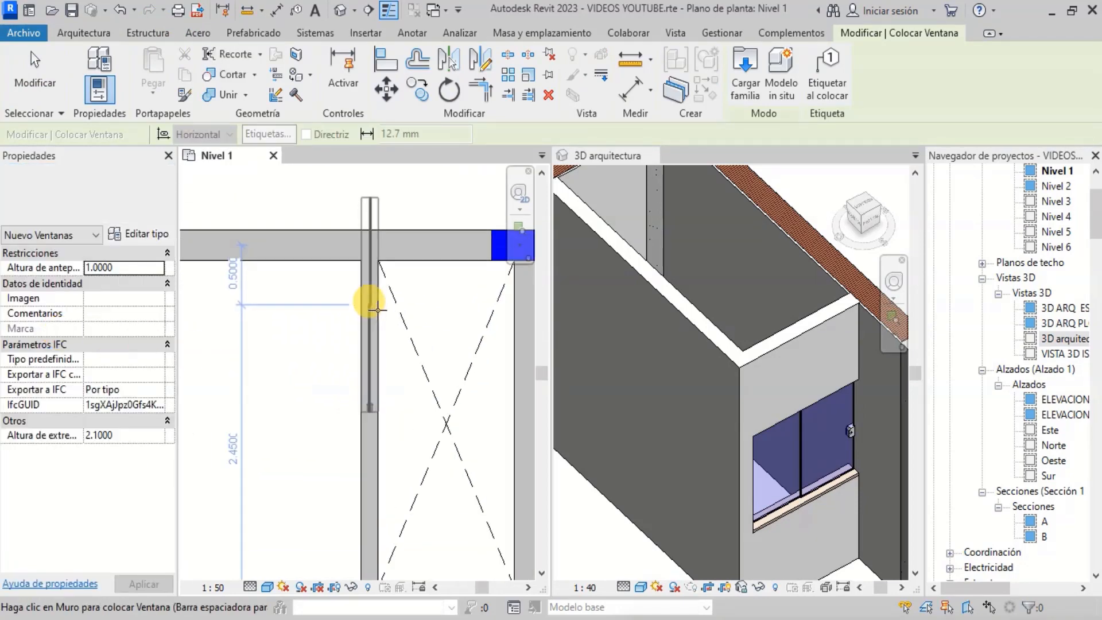
left_click(370, 391)
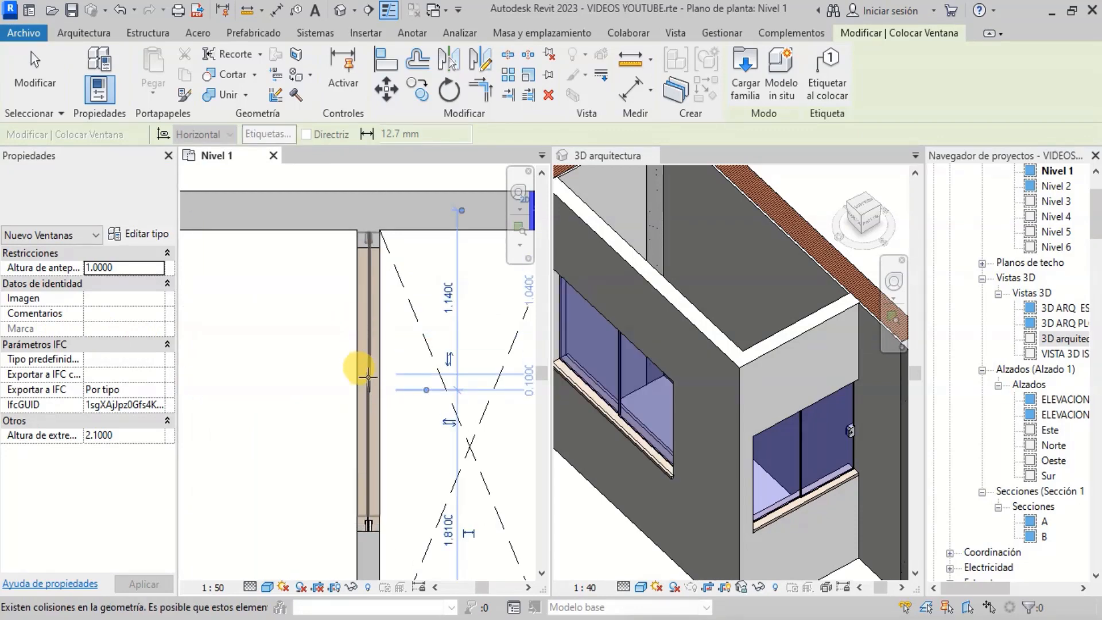
scroll(393, 356, "down", 3)
scroll(367, 316, "up", 2)
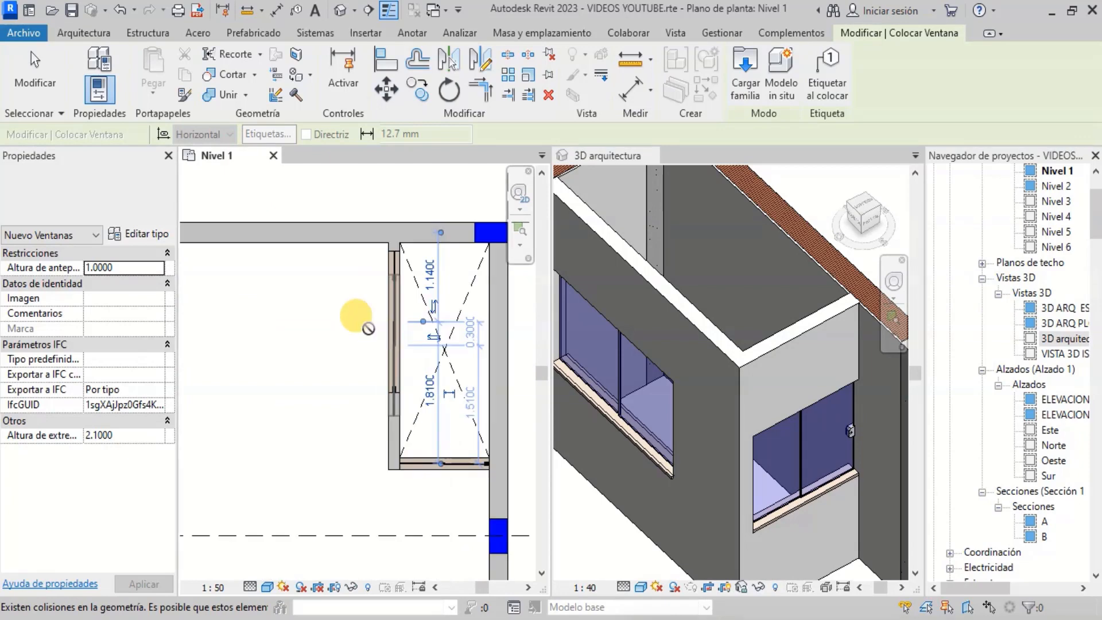
key("Escape")
key("Escape")
- Select the new window and inspect it along the wall in the plan and in the 3D arquitectura view
scroll(406, 295, "down", 3)
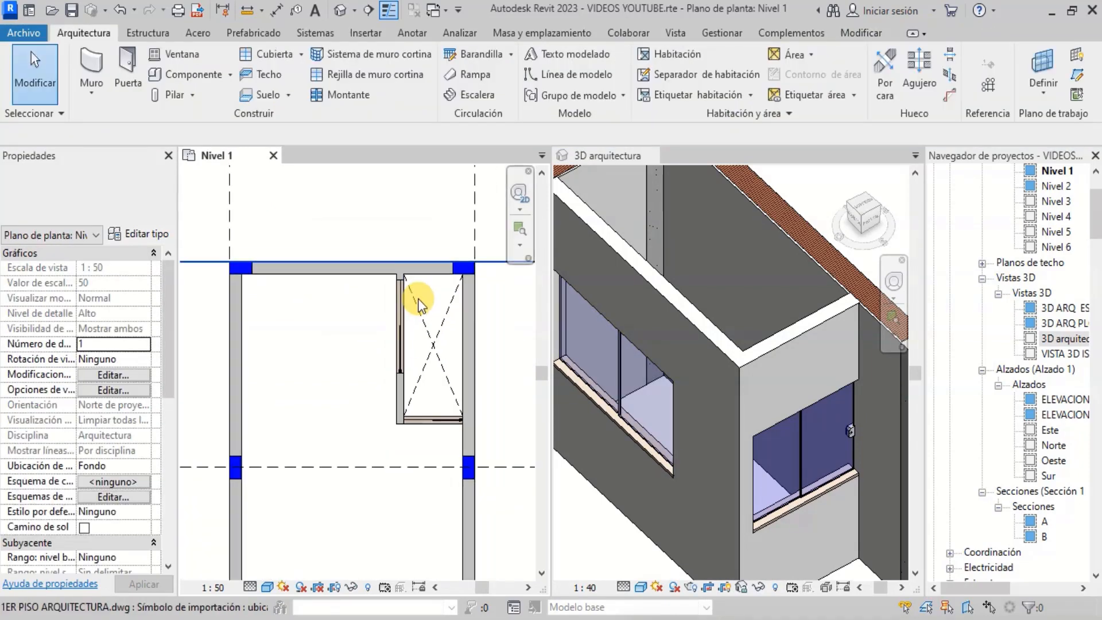
scroll(413, 317, "up", 1)
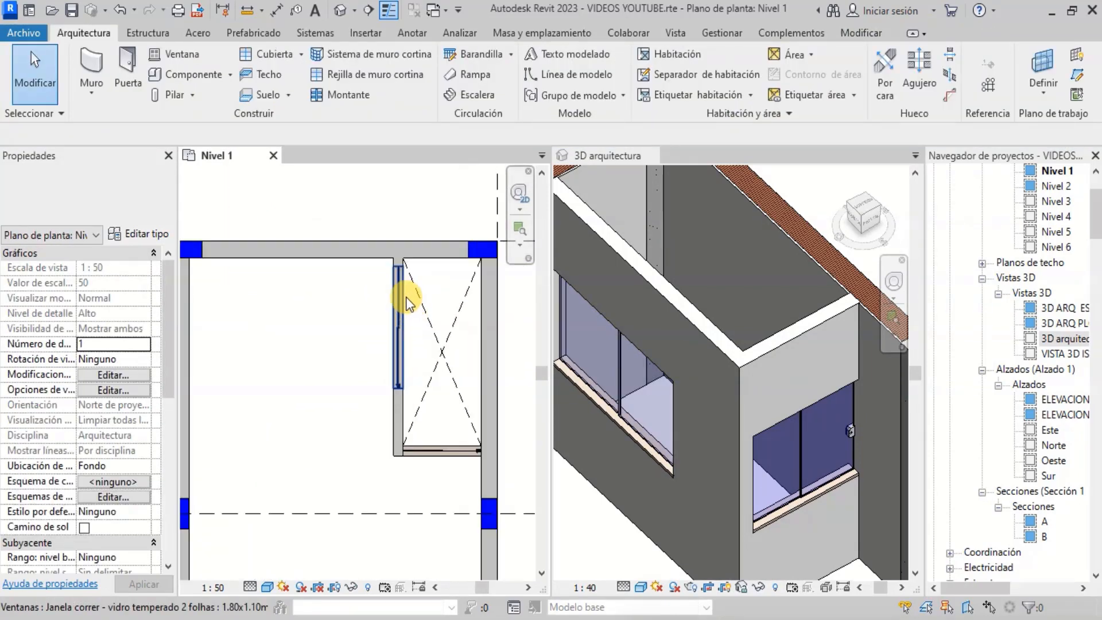
left_click(403, 322)
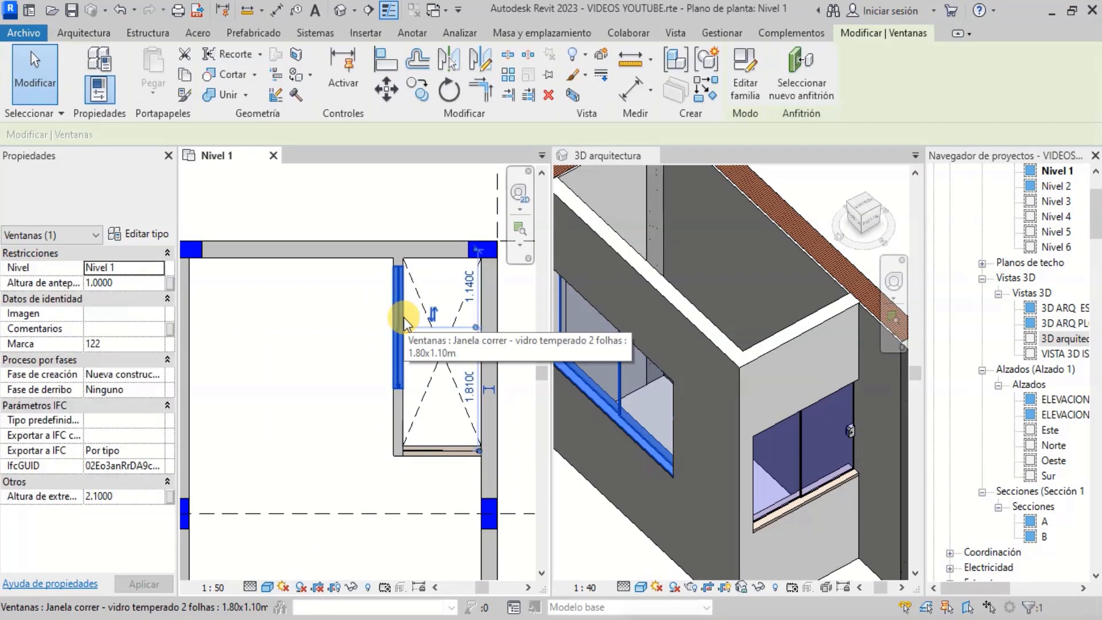
key("Escape")
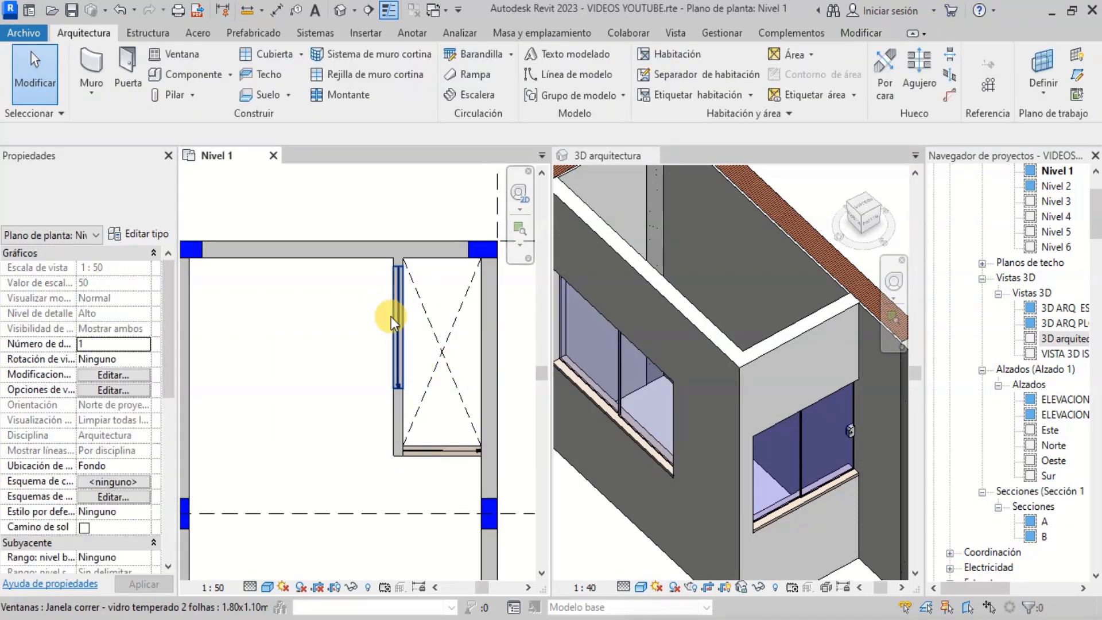
scroll(398, 302, "down", 3)
scroll(367, 404, "down", 2)
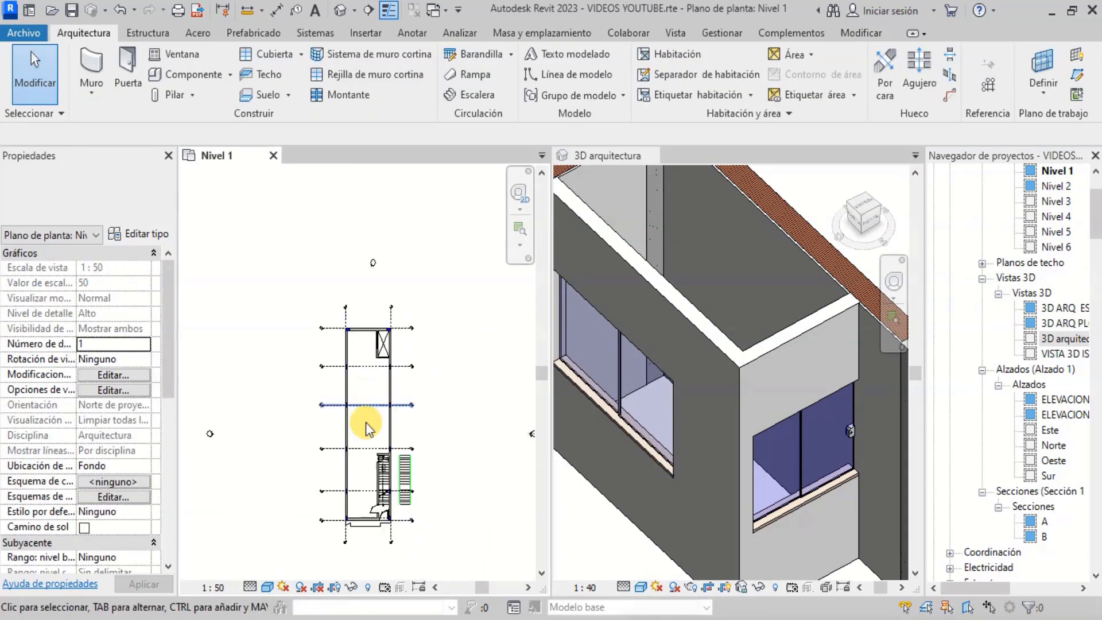
scroll(358, 498, "up", 2)
scroll(732, 307, "down", 4)
scroll(732, 273, "down", 2)
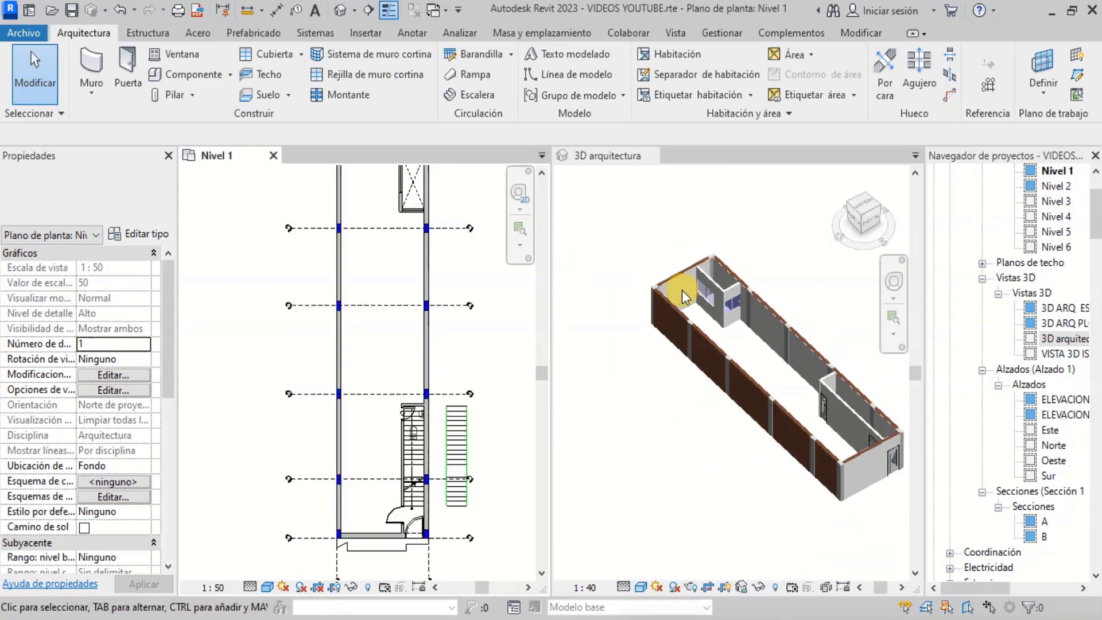
scroll(800, 313, "up", 2)
scroll(797, 401, "down", 2)
scroll(807, 436, "up", 2)
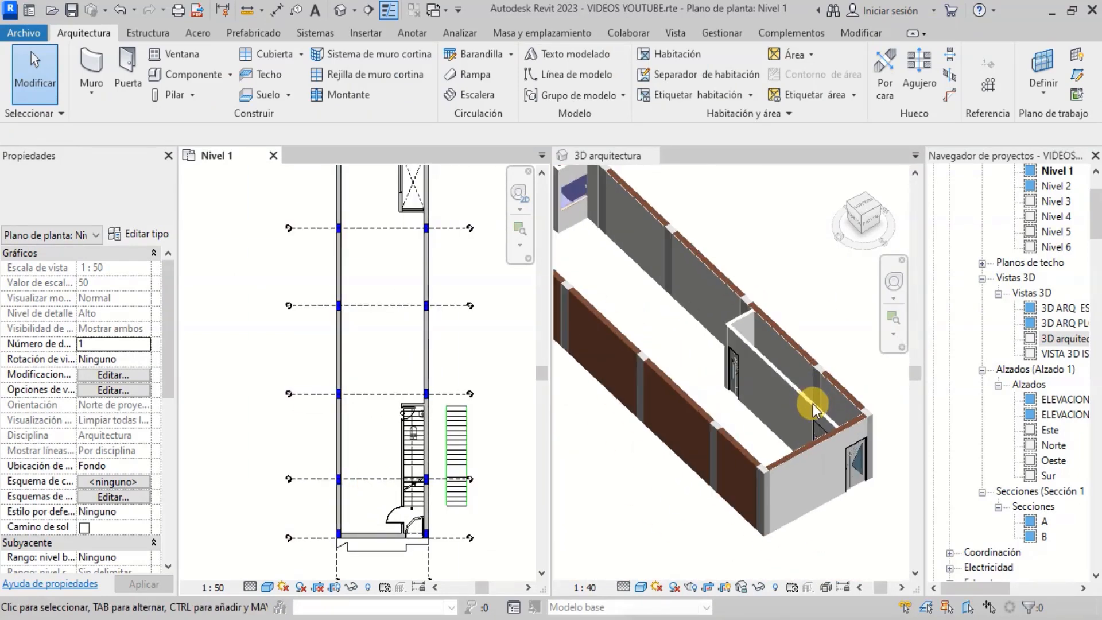
scroll(757, 226, "down", 3)
scroll(758, 222, "up", 3)
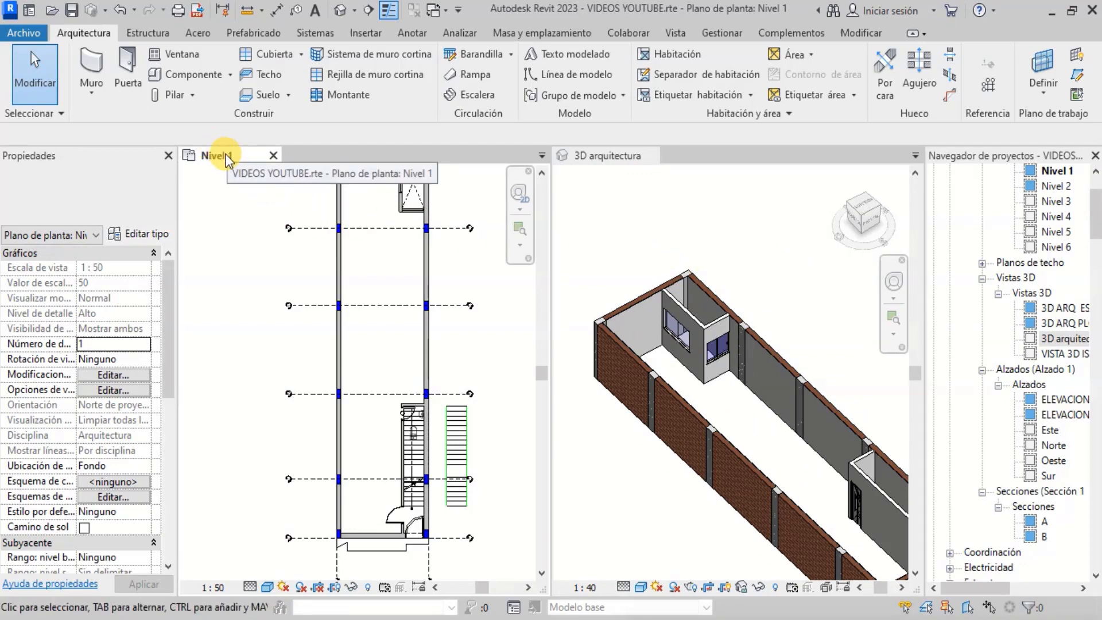
- Close the Nivel 1 plan view and open the Nivel 2 floor plan
left_click(272, 156)
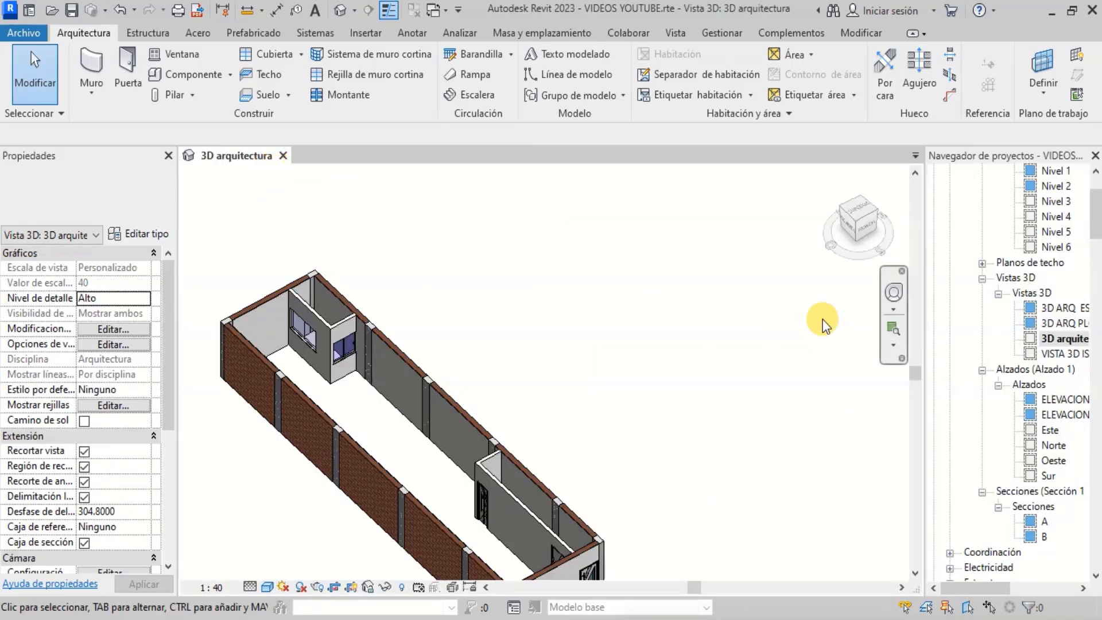
scroll(1062, 296, "up", 2)
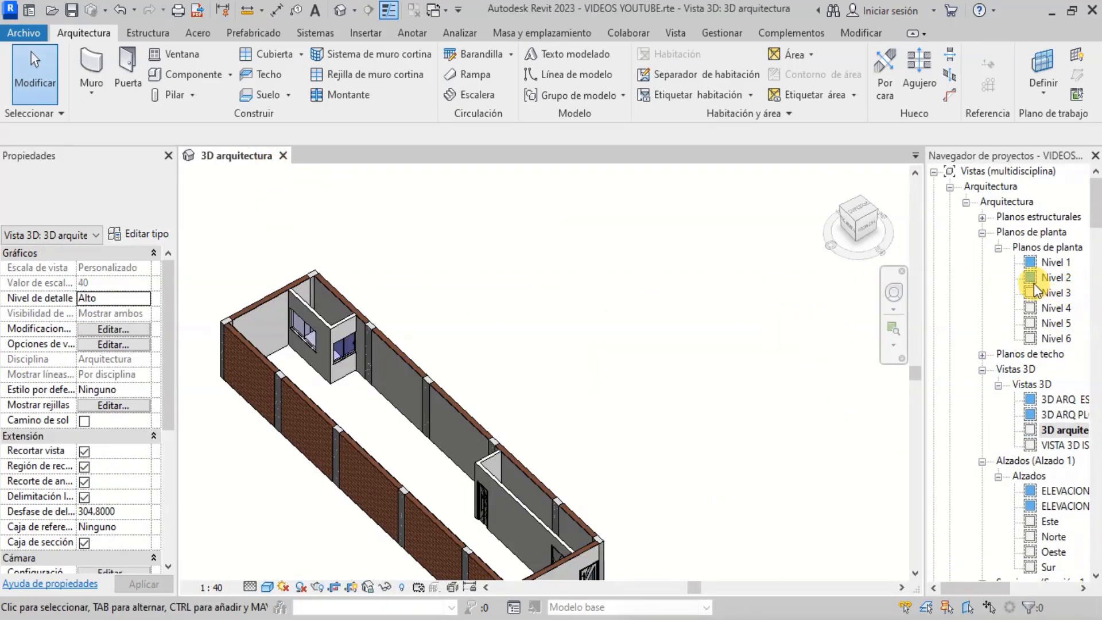
left_click(1048, 278)
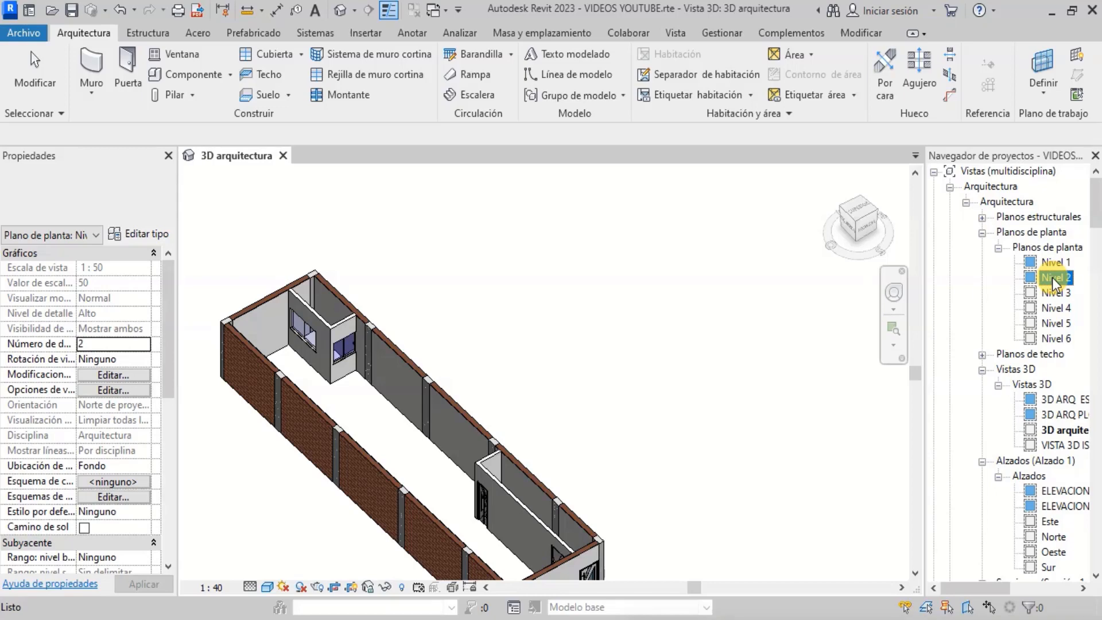
double_click(1053, 278)
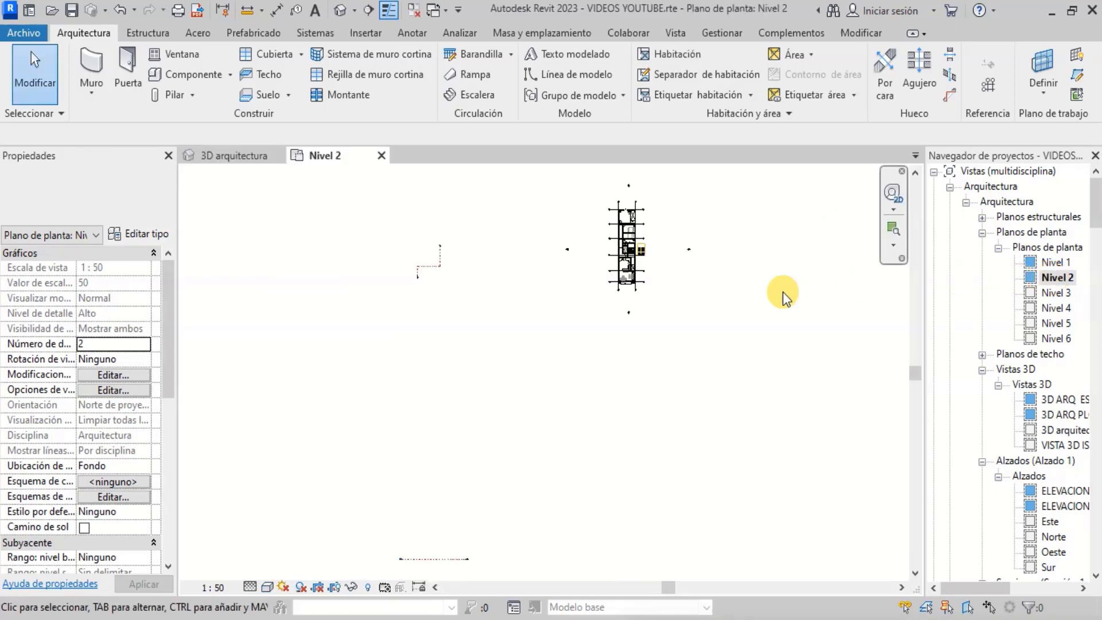
- Examine the Nivel 2 plan's rooms, walls and door openings, zooming through the layout
scroll(642, 244, "up", 5)
scroll(643, 202, "down", 2)
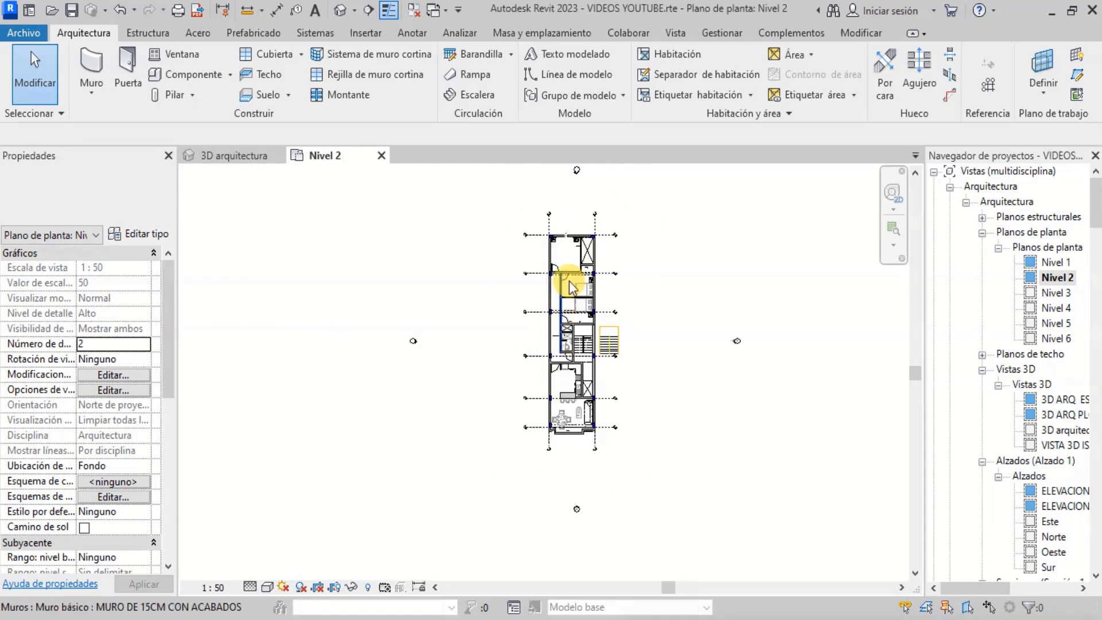
scroll(584, 203, "up", 3)
scroll(523, 393, "up", 3)
scroll(553, 206, "down", 5)
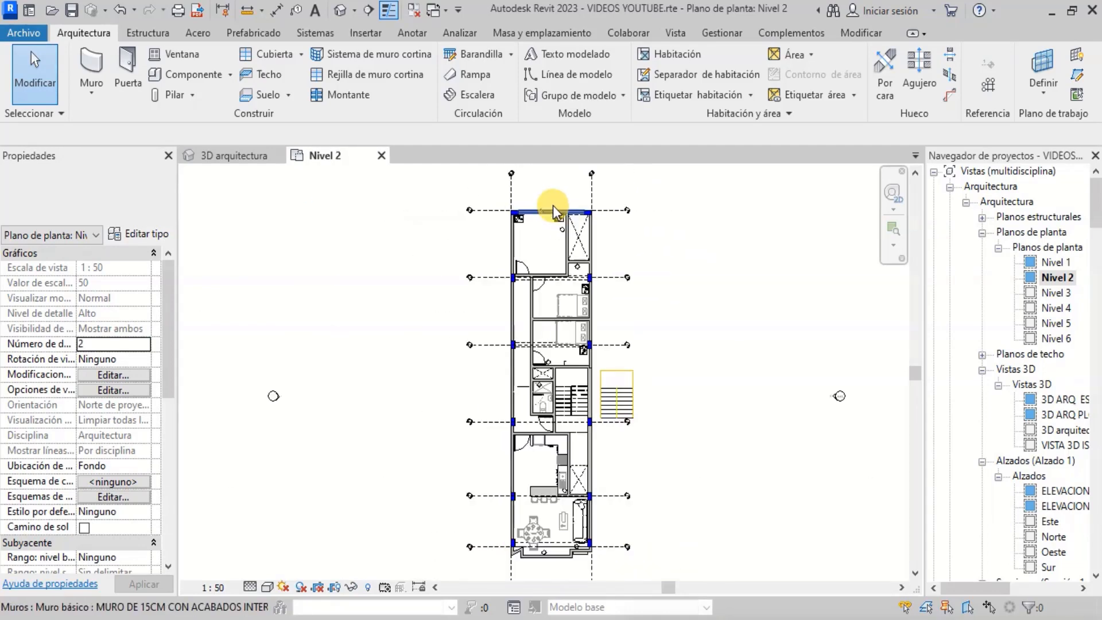
scroll(552, 205, "up", 1)
scroll(537, 270, "up", 4)
scroll(537, 259, "down", 4)
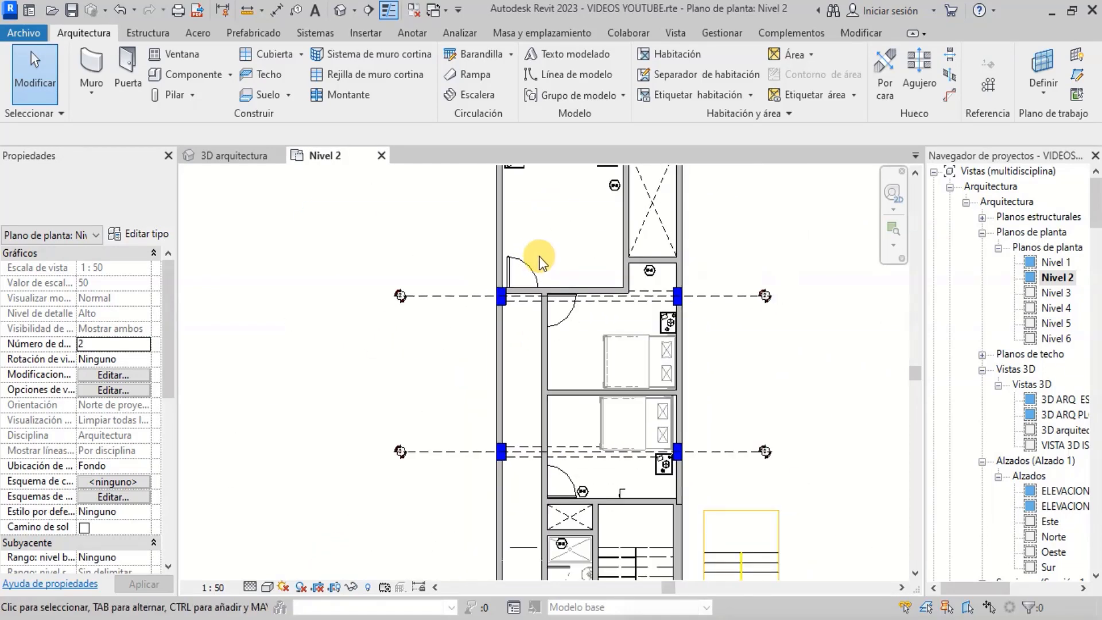
scroll(563, 499, "up", 2)
scroll(552, 319, "up", 2)
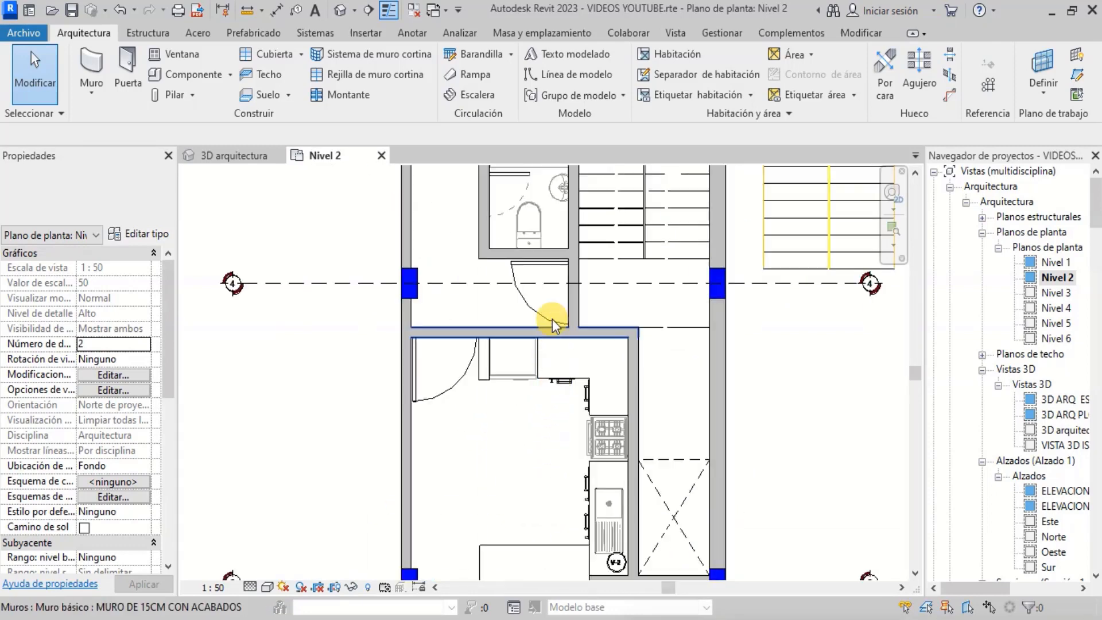
scroll(553, 320, "down", 1)
scroll(597, 418, "up", 2)
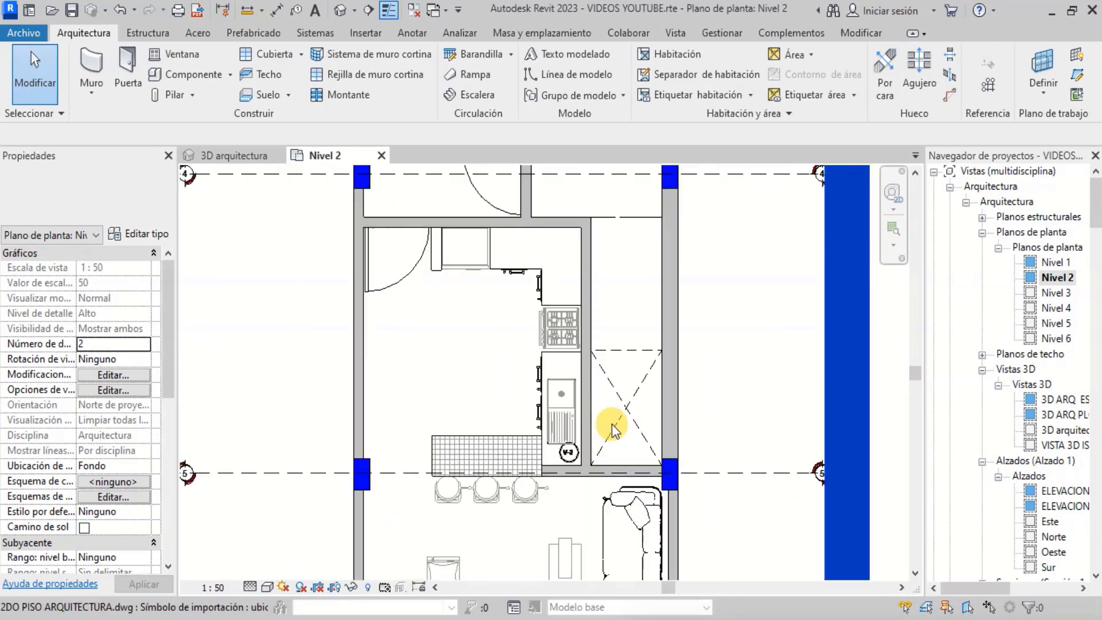
scroll(553, 460, "down", 2)
scroll(528, 258, "up", 4)
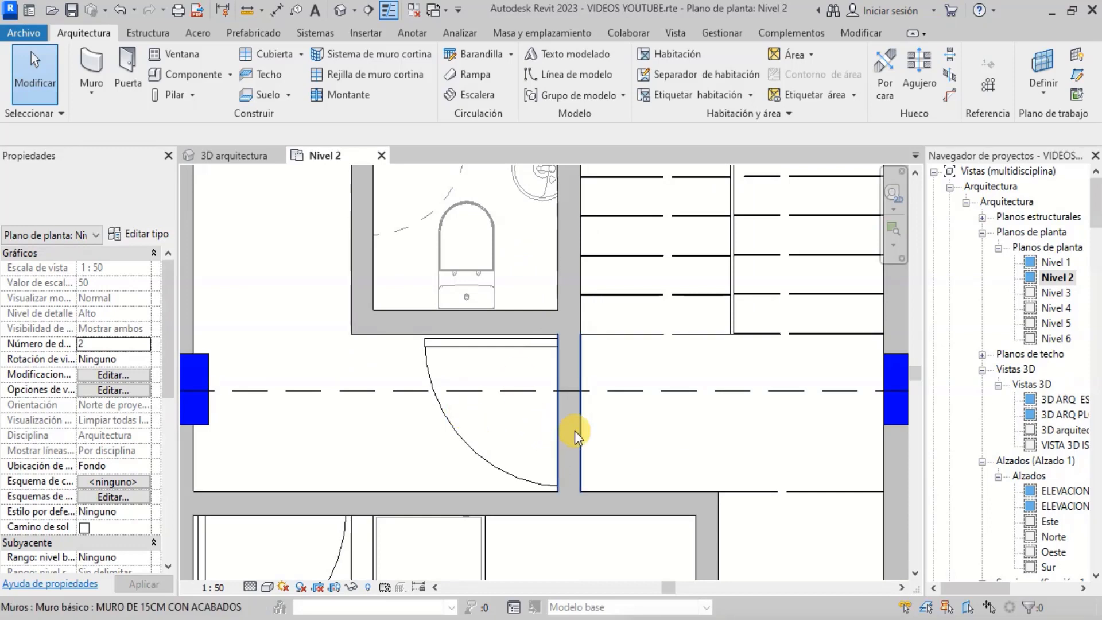
scroll(570, 431, "down", 1)
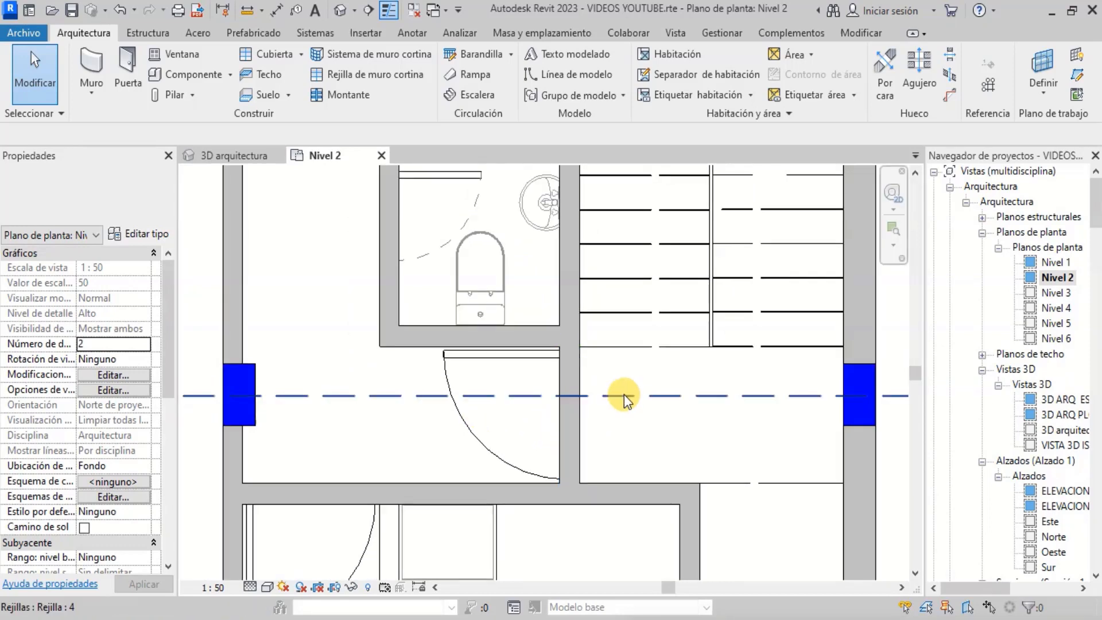
- Tile the Nivel 2 plan and 3D arquitectura views side by side and activate the 3D view
left_click(673, 33)
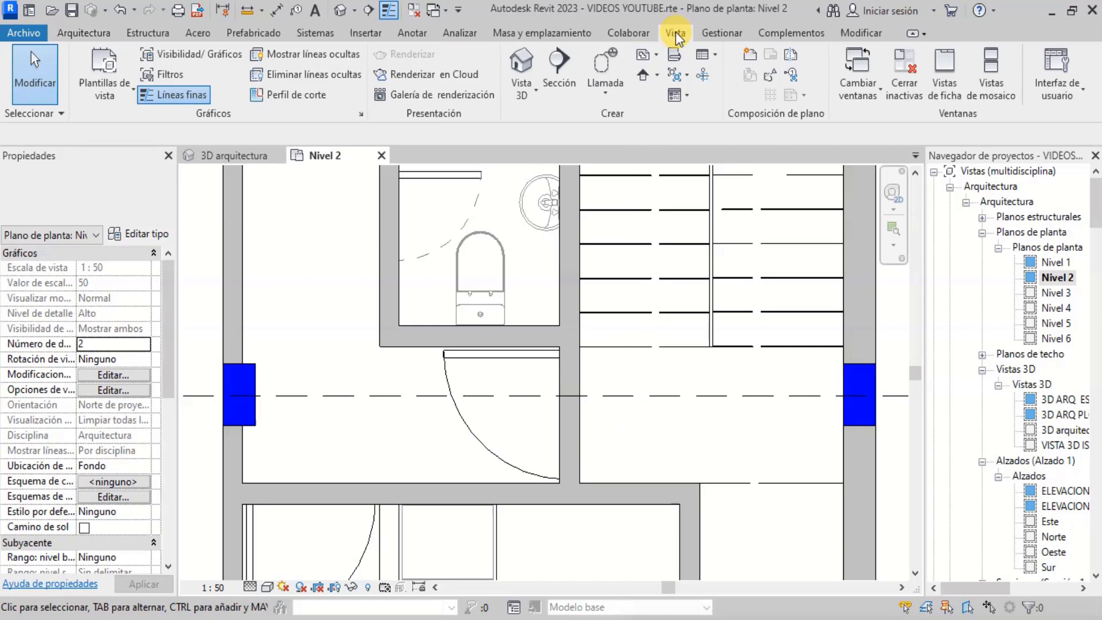
left_click(990, 85)
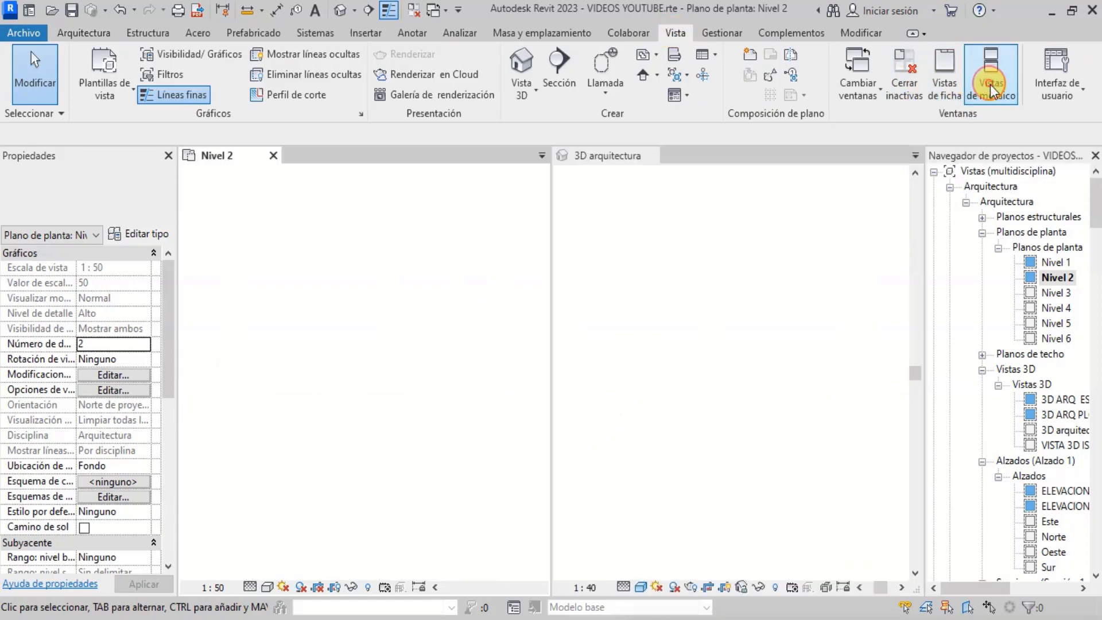
scroll(761, 380, "up", 2)
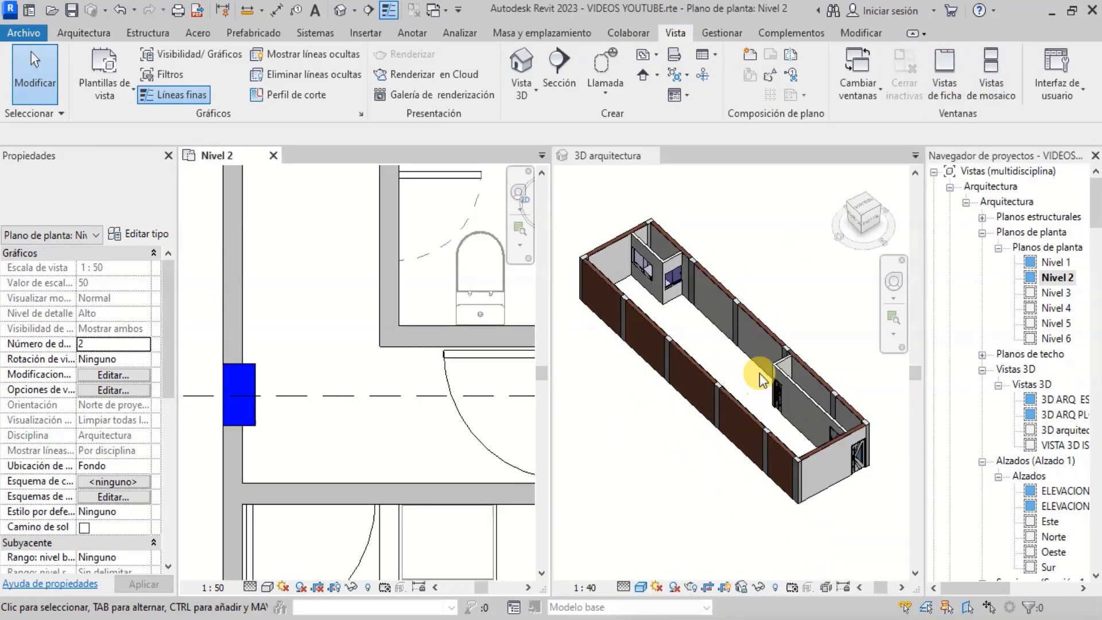
left_click(772, 264)
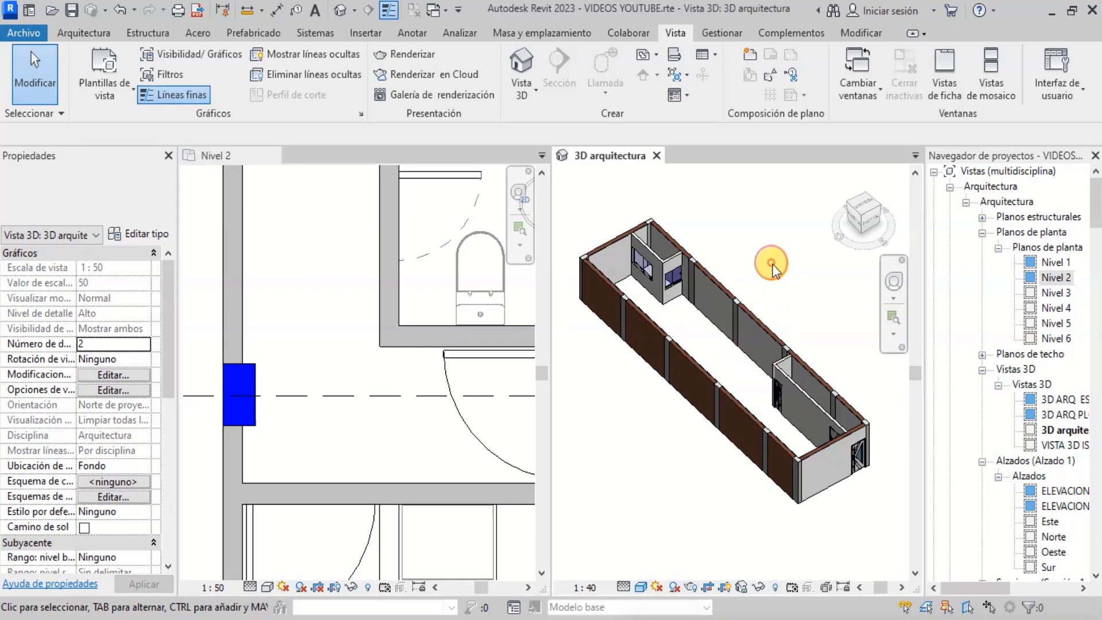
left_click(365, 592)
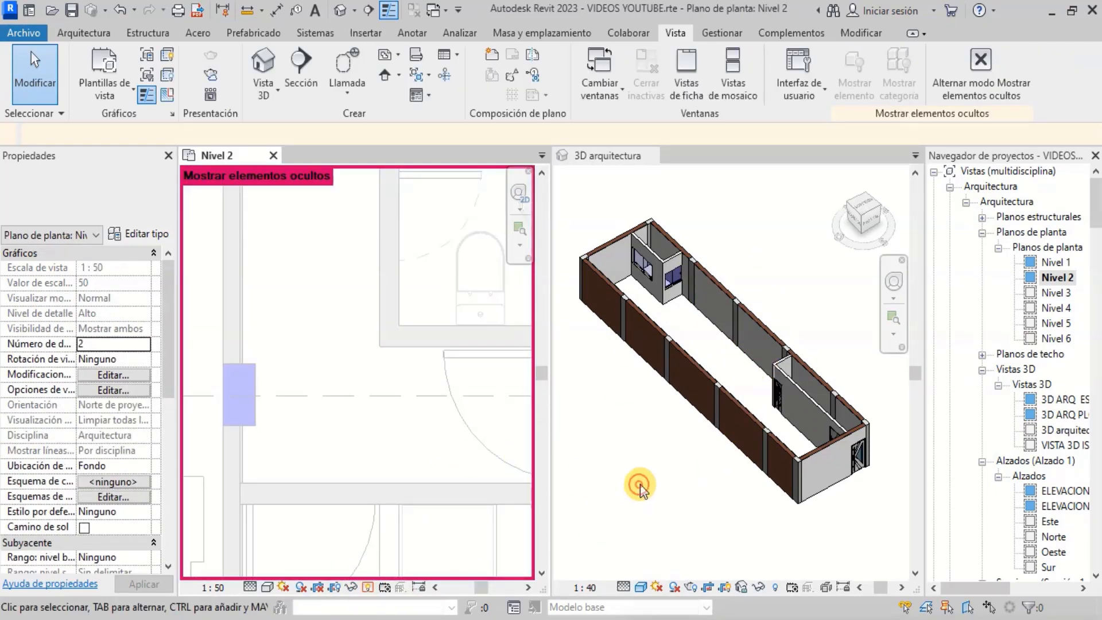
left_click(639, 485)
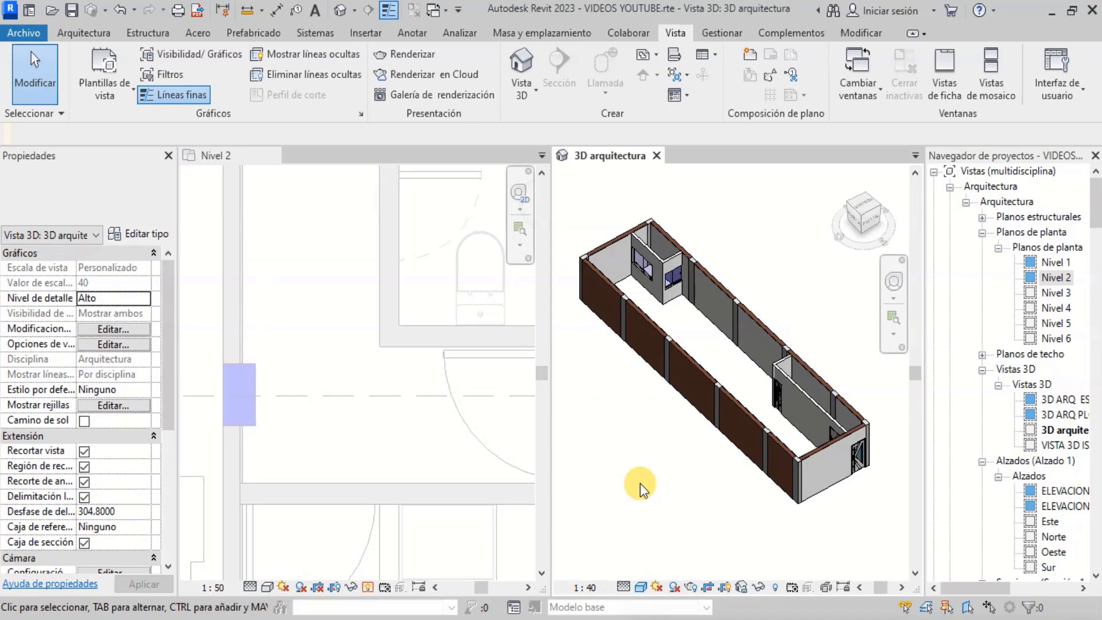
left_click(368, 588)
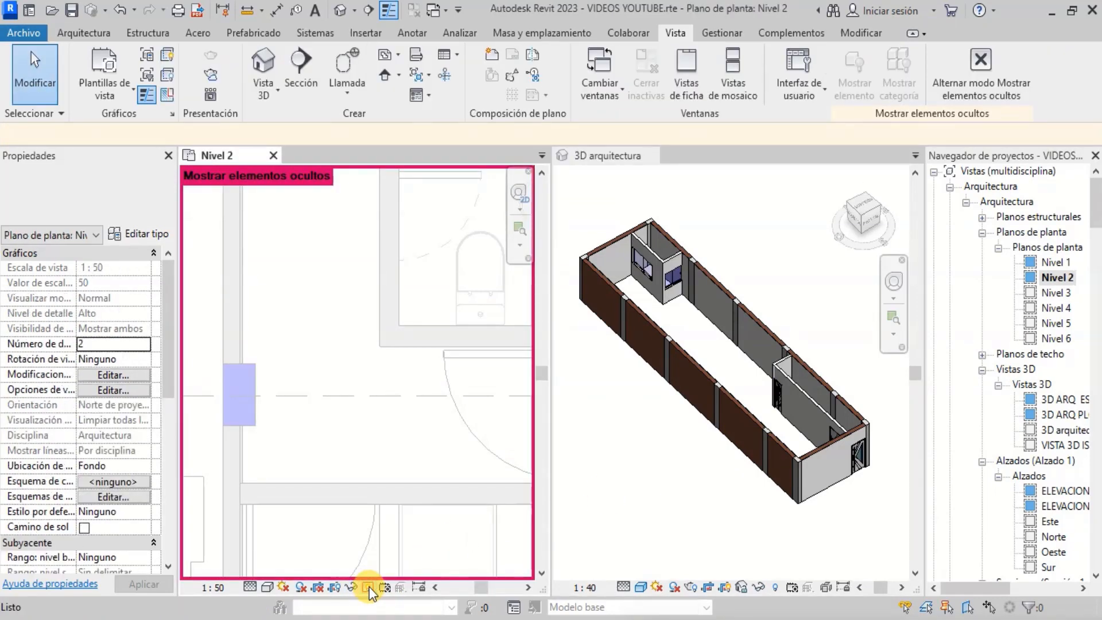
left_click(368, 586)
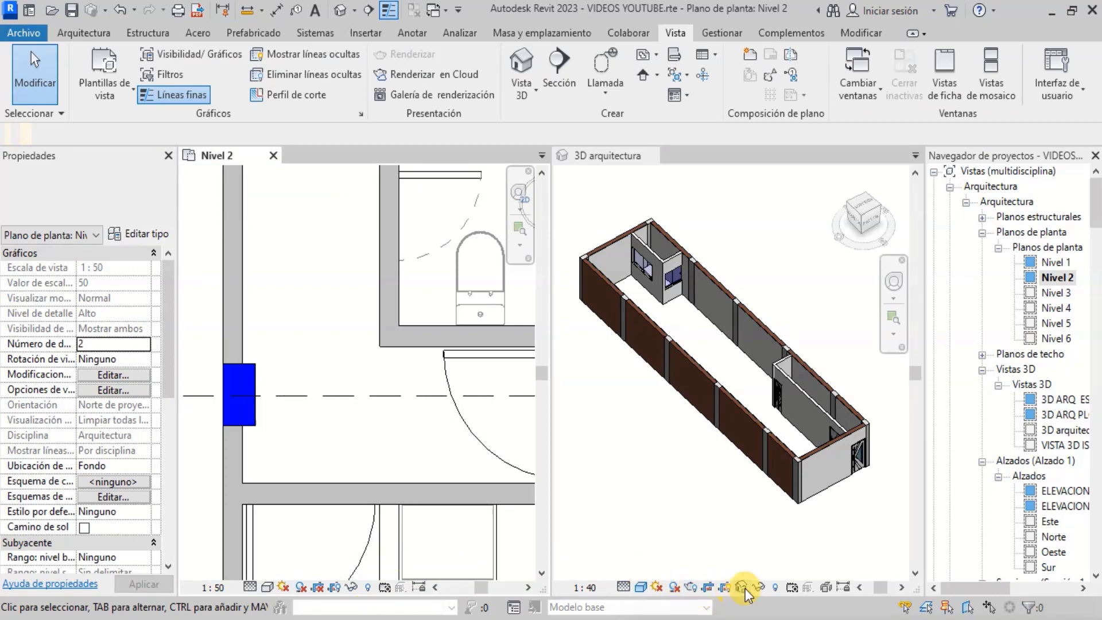
- Reveal hidden elements in the 3D arquitectura view and unhide its section box
left_click(775, 588)
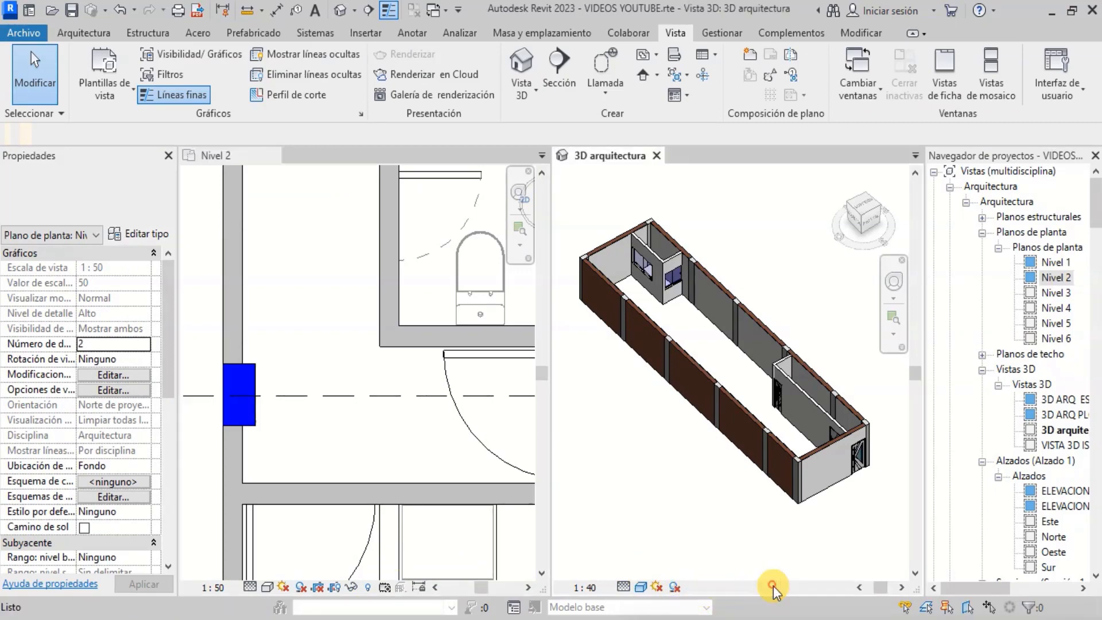
left_click(725, 277)
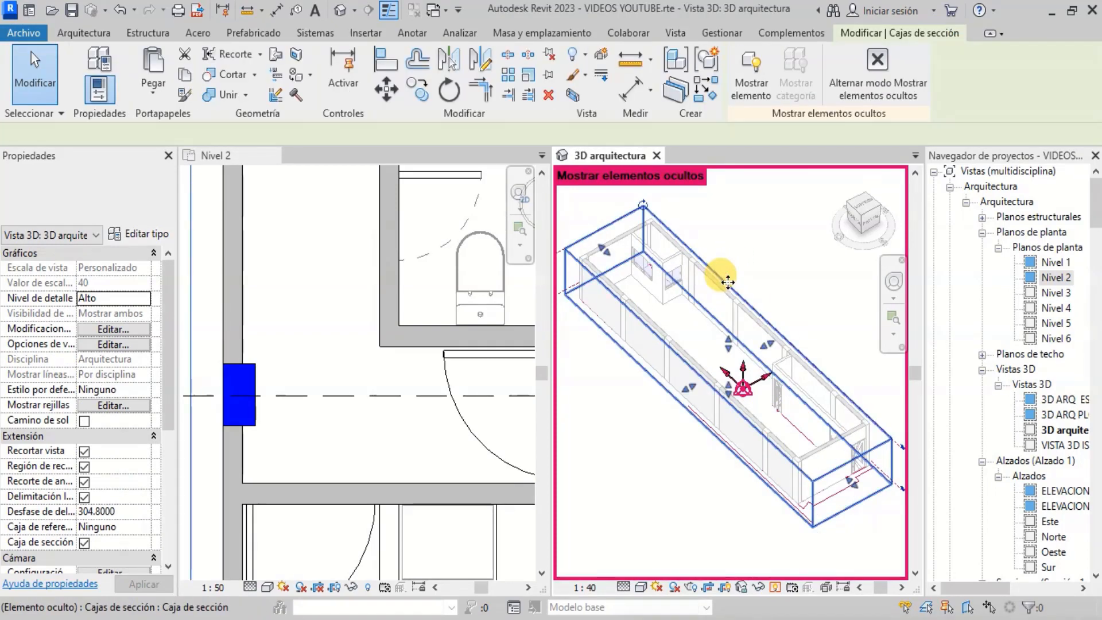
right_click(728, 281)
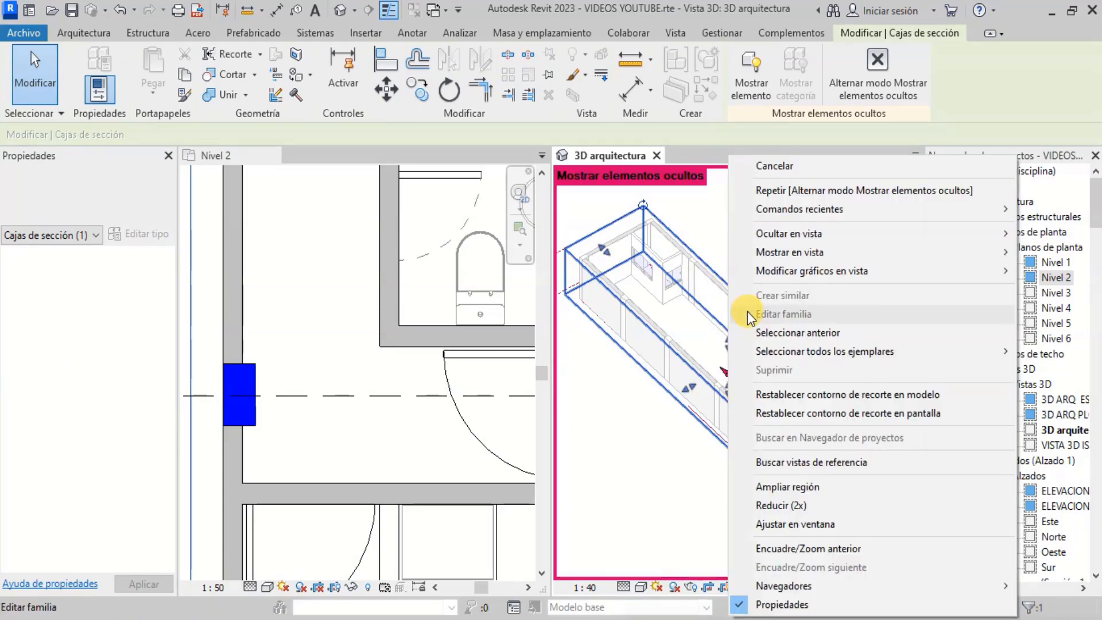
mouse_move(827, 251)
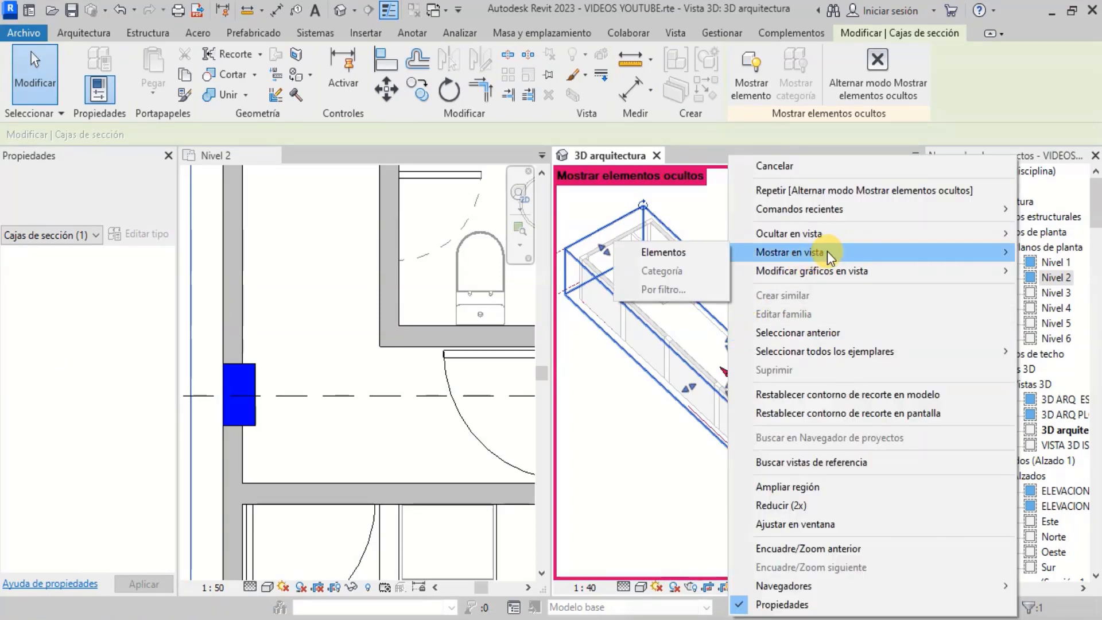
left_click(694, 254)
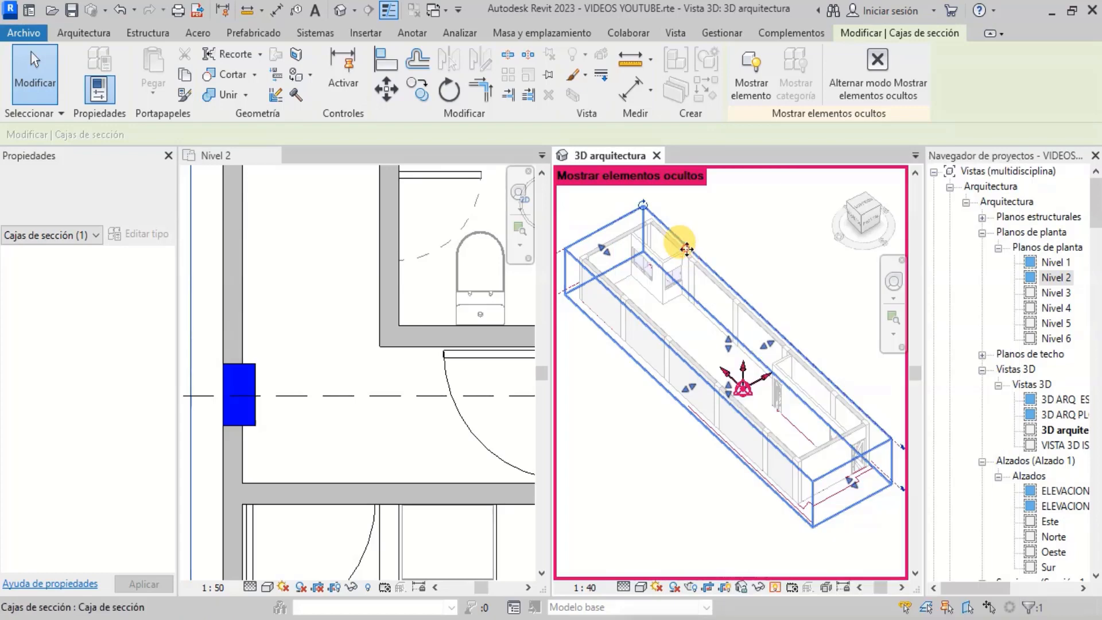
left_click(775, 588)
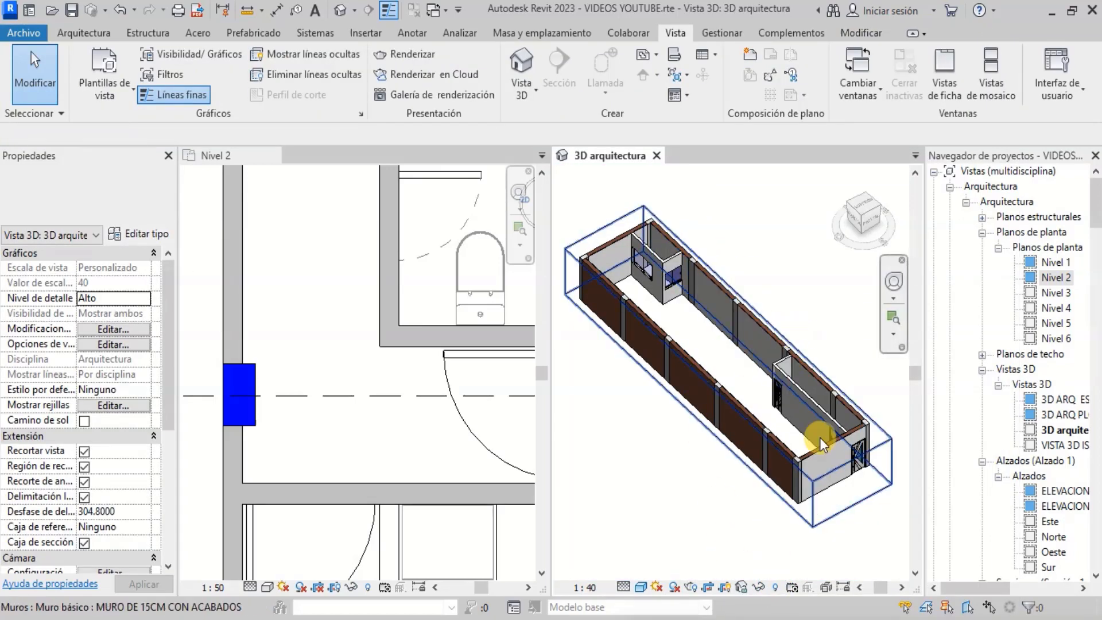
- Turn off the section box of the 3D arquitectura view
left_click(877, 497)
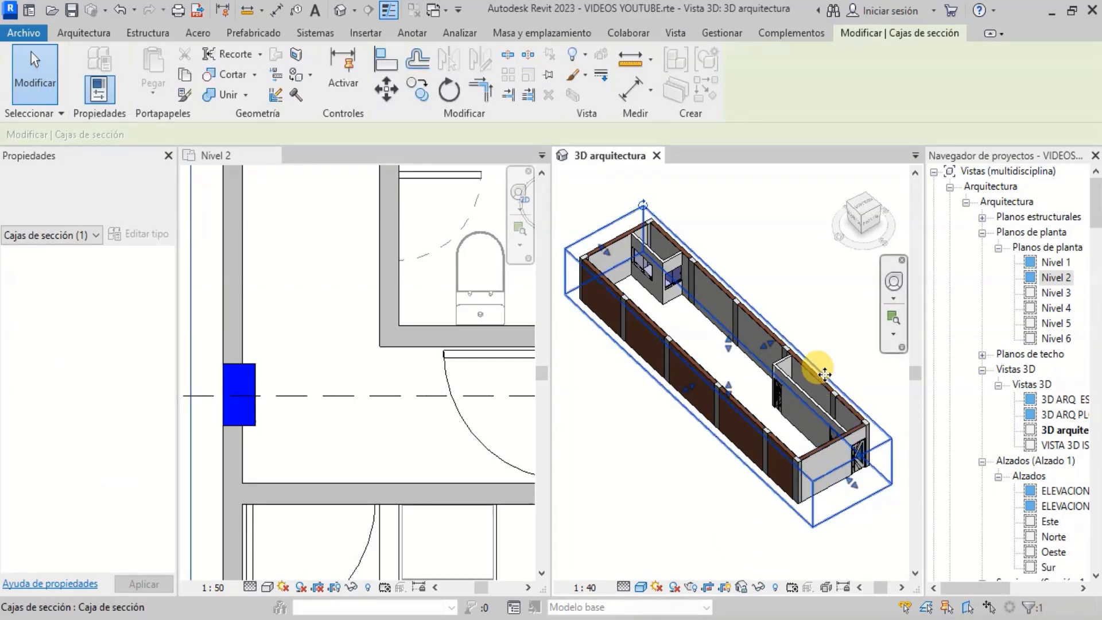
left_click(656, 470)
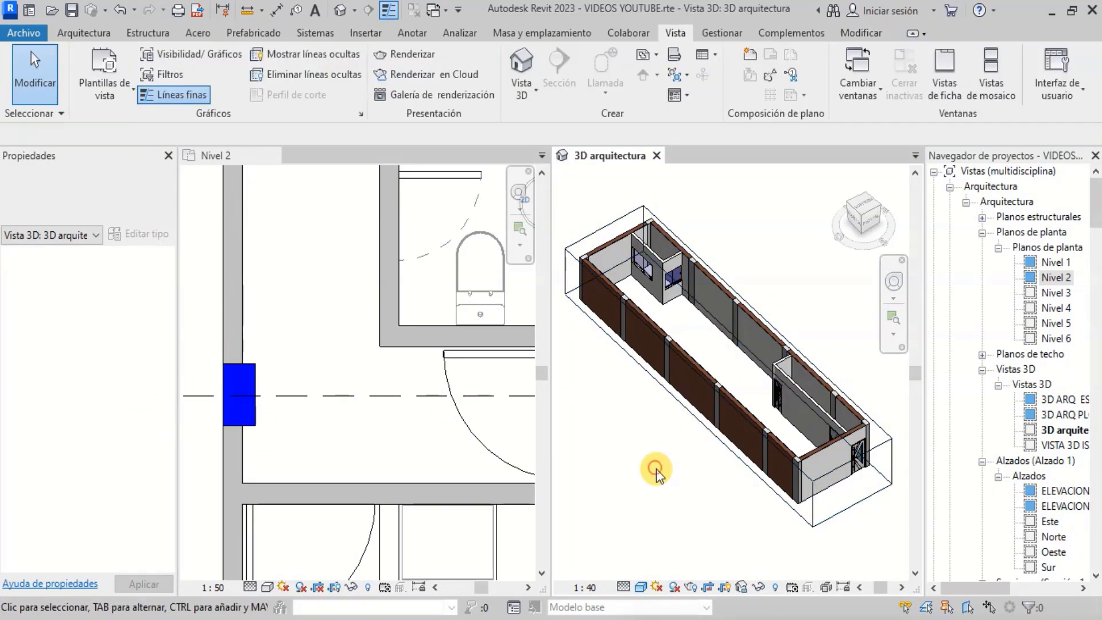
scroll(86, 466, "down", 2)
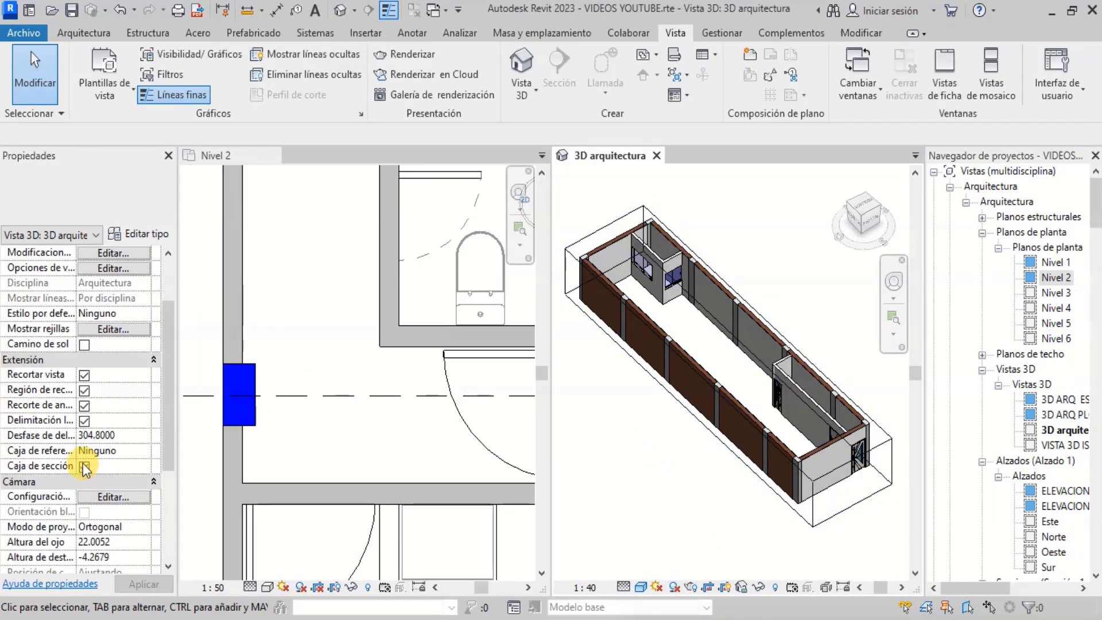
left_click(84, 466)
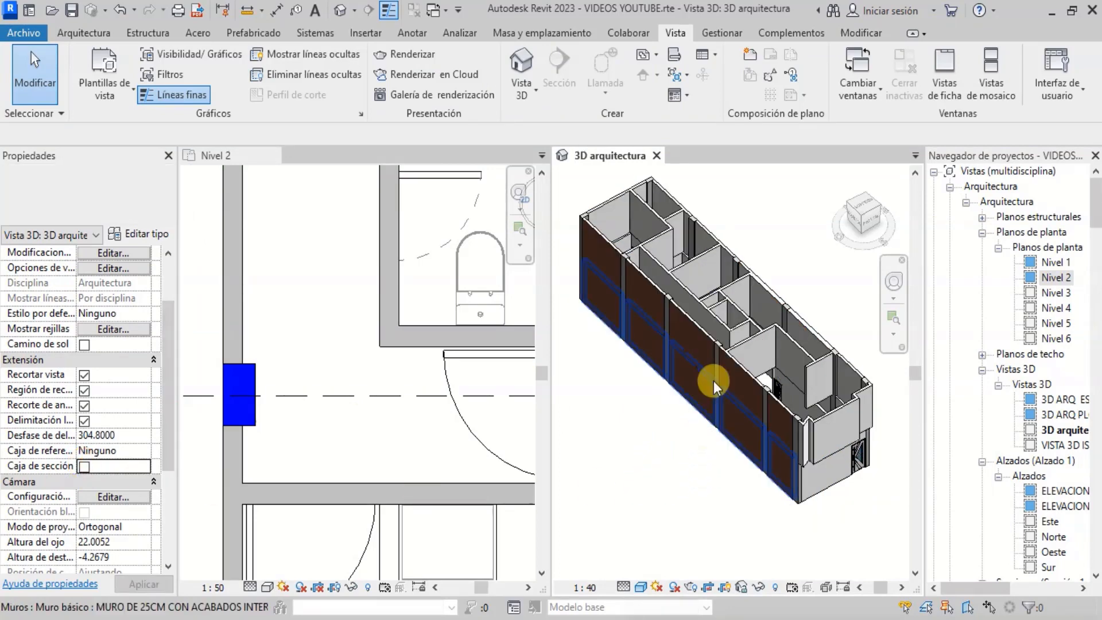
- Examine the Nivel 2 interior walls in the 3D arquitectura view and plan, zooming and orbiting around them
scroll(645, 190, "up", 2)
scroll(738, 262, "down", 2)
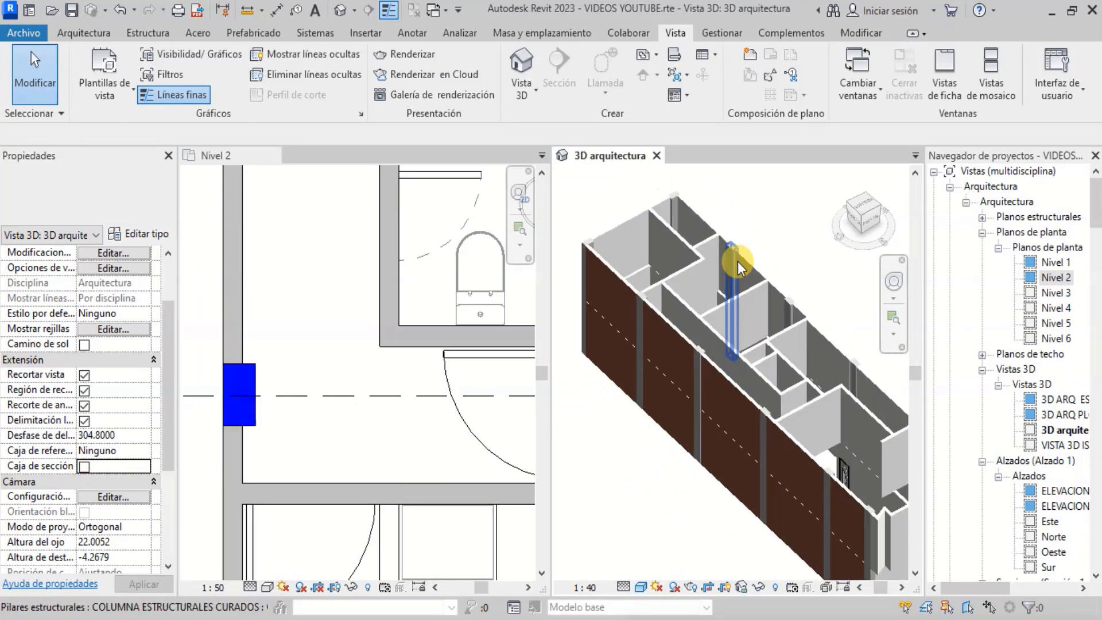
scroll(781, 333, "up", 4)
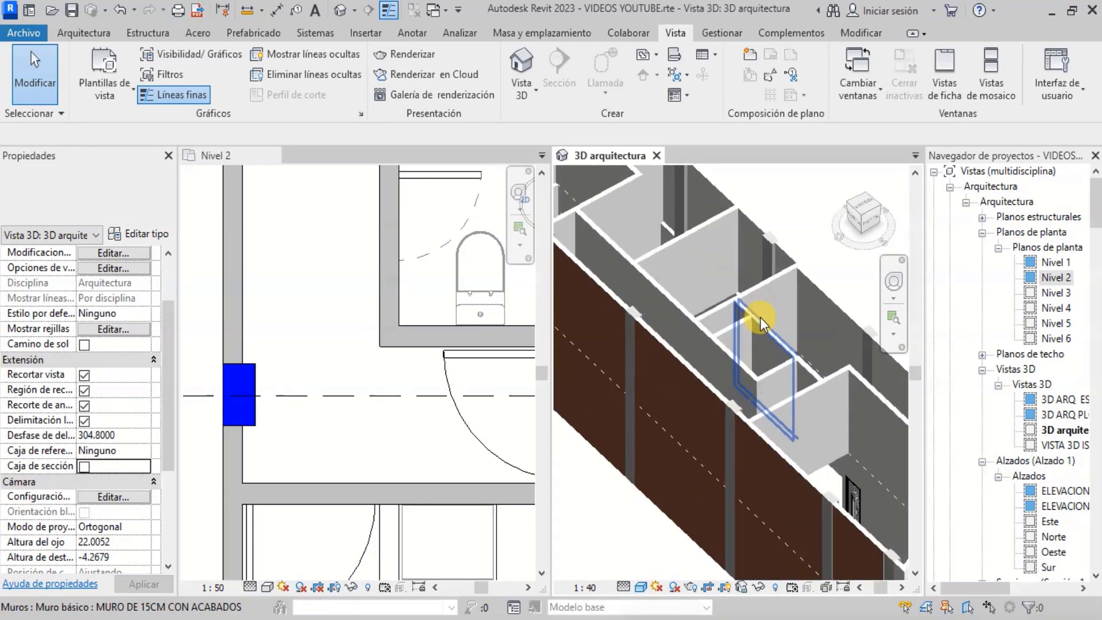
scroll(762, 327, "down", 3)
scroll(370, 391, "down", 2)
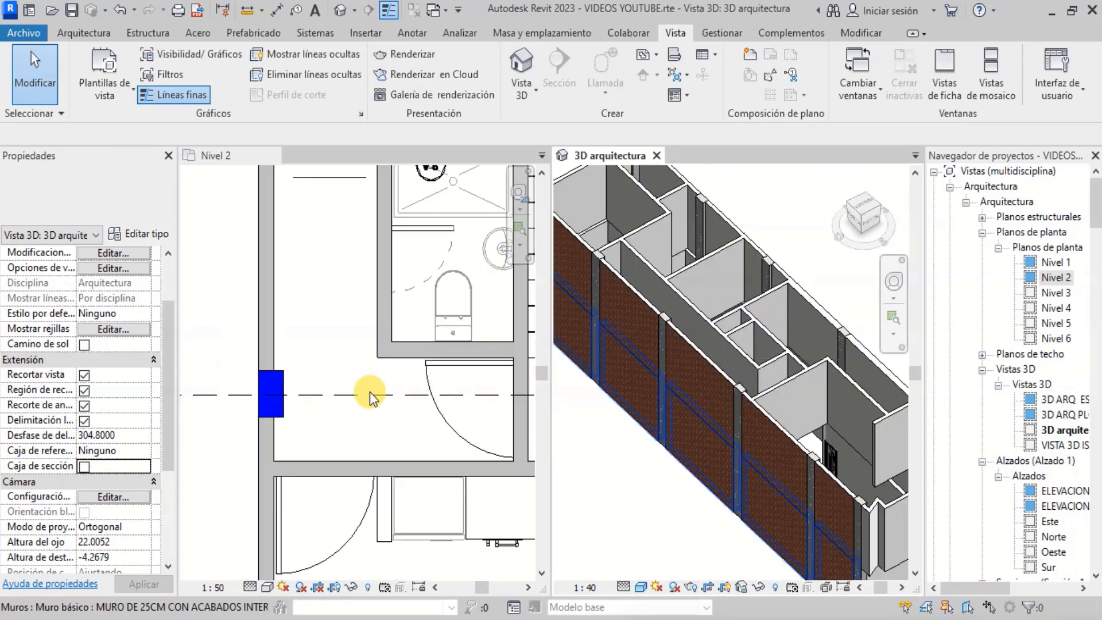
left_click(894, 281)
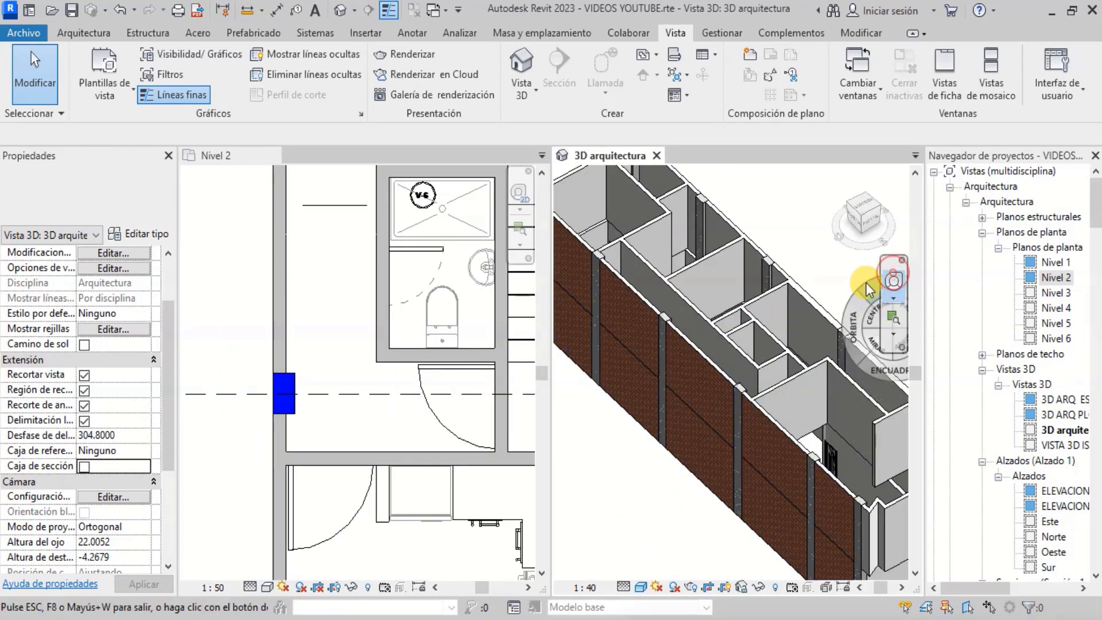
left_click_drag(845, 312, 804, 349)
scroll(680, 322, "down", 1)
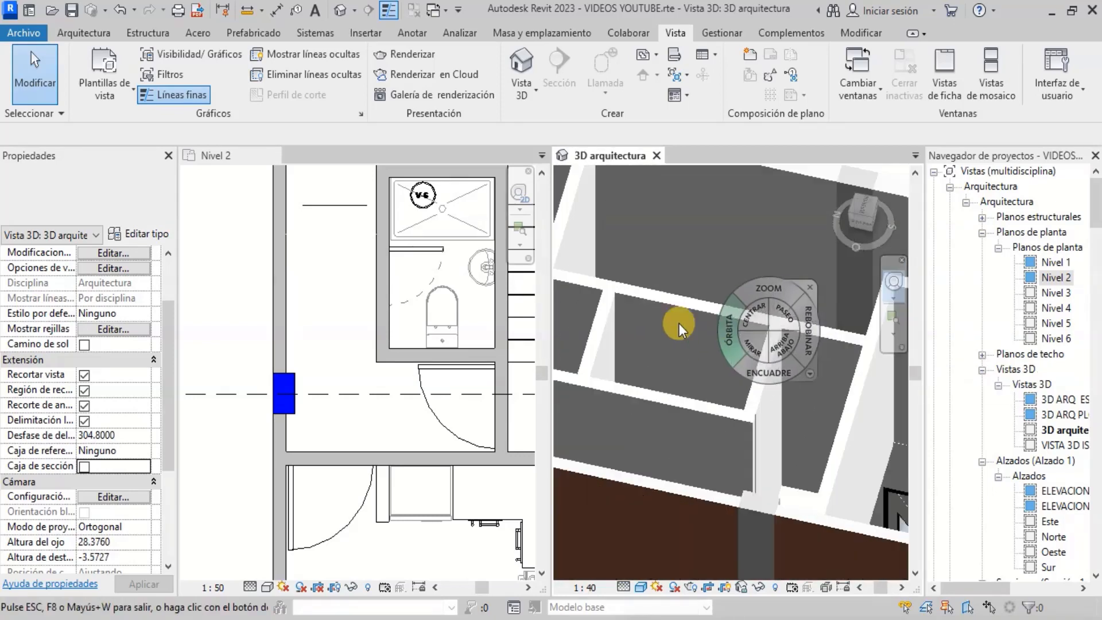
key("Escape")
scroll(754, 363, "down", 2)
scroll(750, 342, "up", 2)
scroll(750, 342, "down", 1)
scroll(413, 382, "down", 1)
scroll(410, 392, "up", 2)
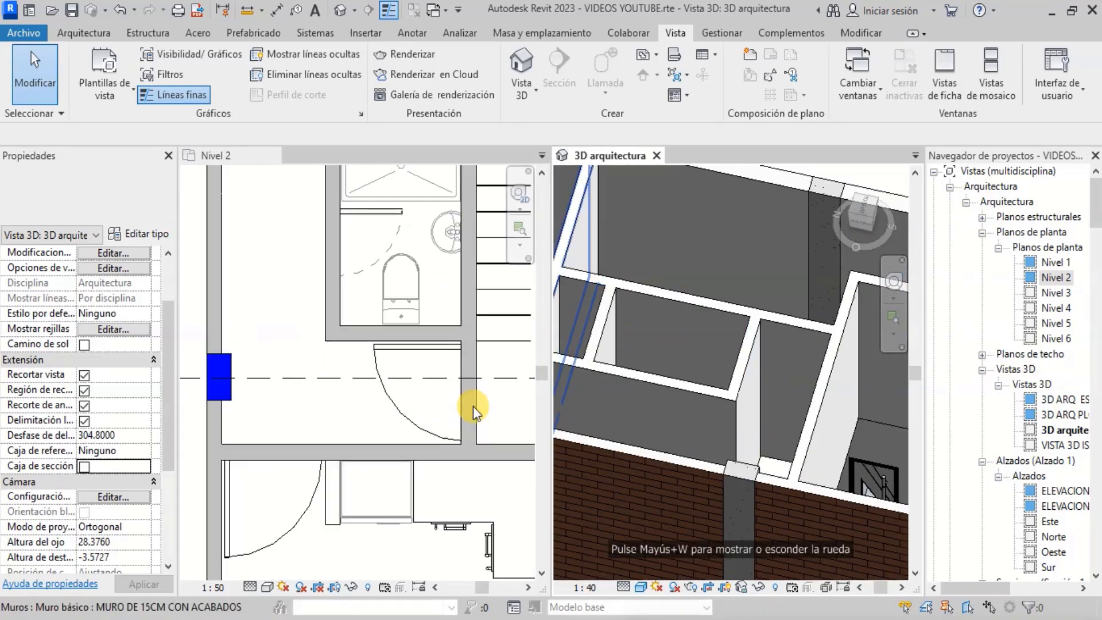
scroll(345, 408, "down", 3)
scroll(402, 411, "up", 4)
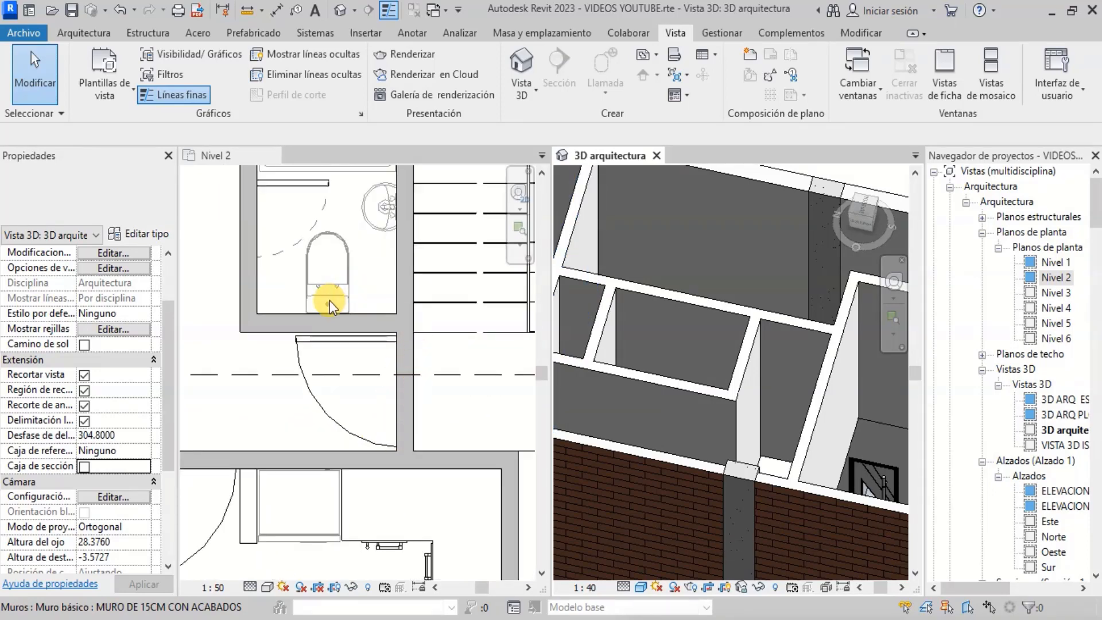
- Start the Door tool with type Puerta Principal P 95CM X2.40 and place one in the vertical interior wall on Nivel 2
left_click(98, 31)
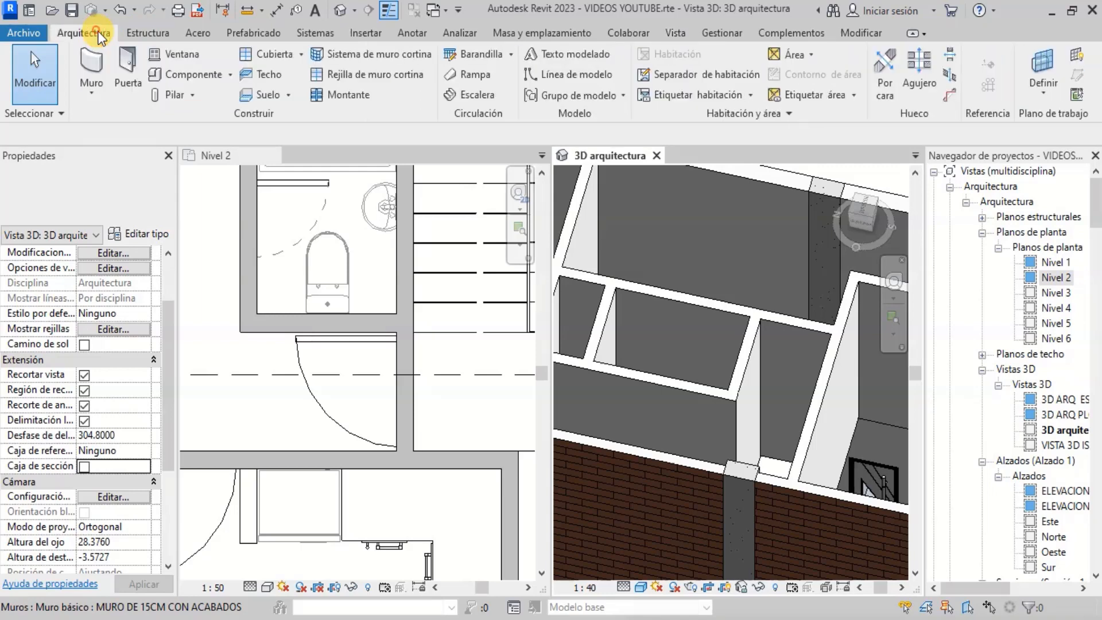
left_click(127, 71)
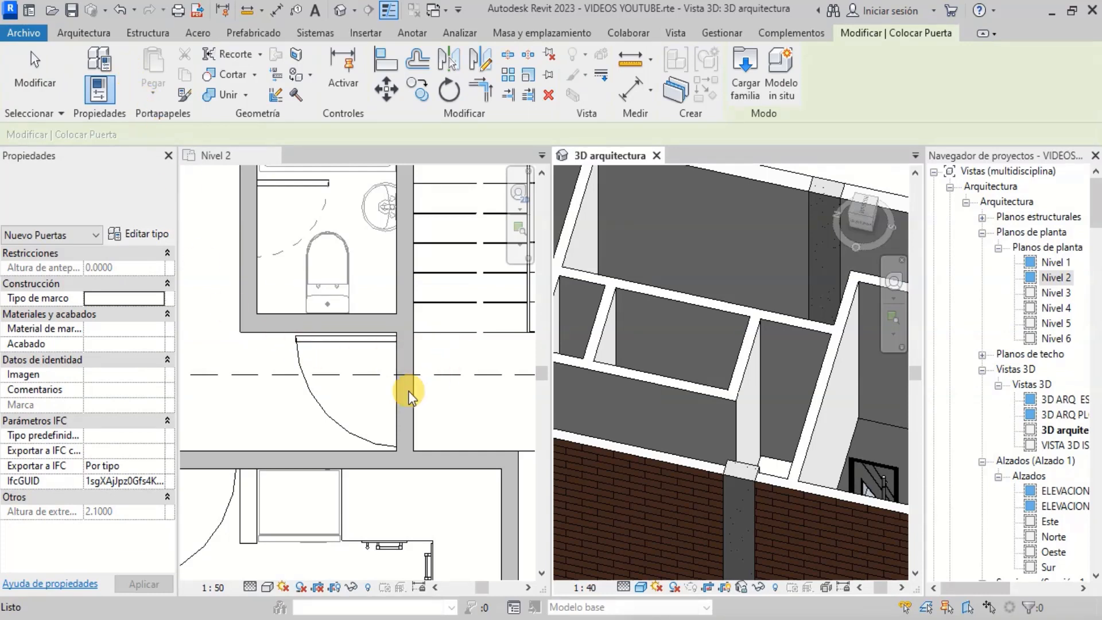
left_click(151, 202)
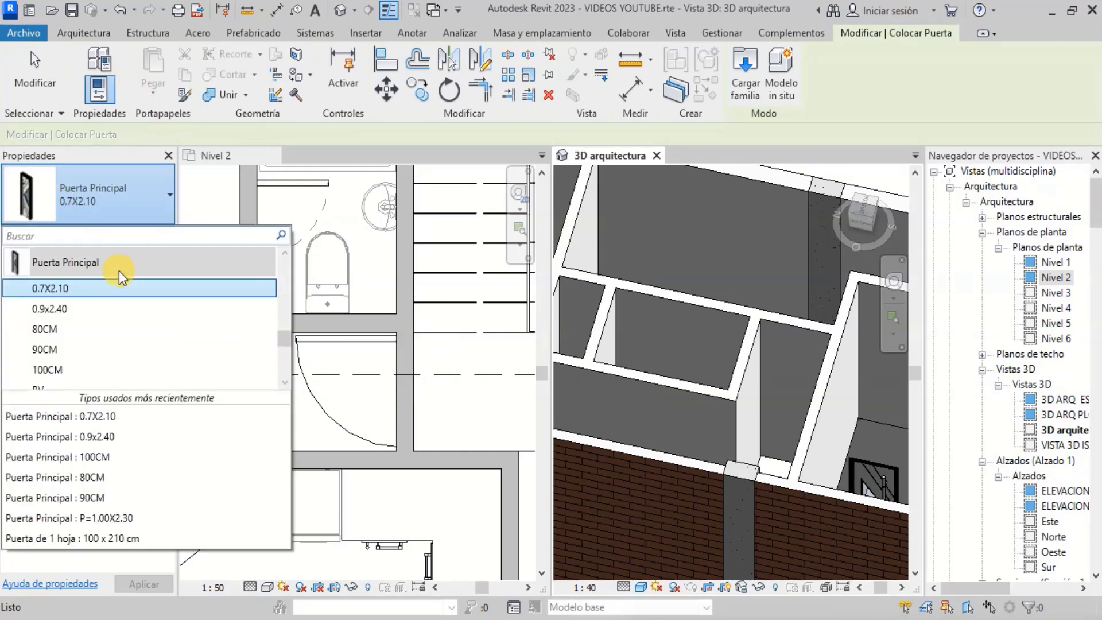
left_click(109, 319)
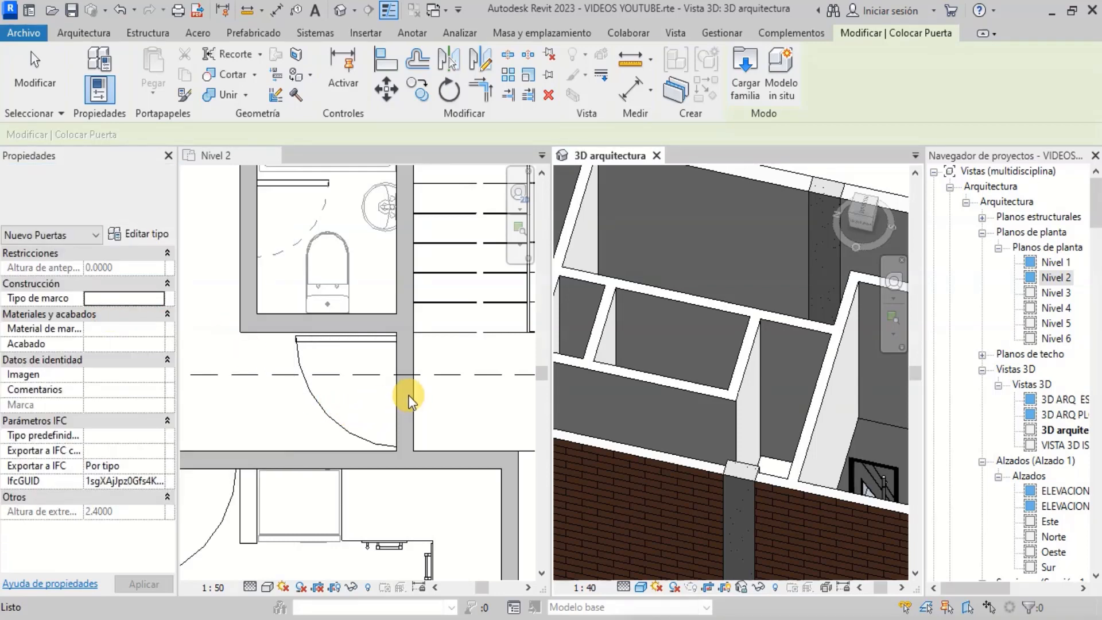
scroll(404, 393, "up", 3)
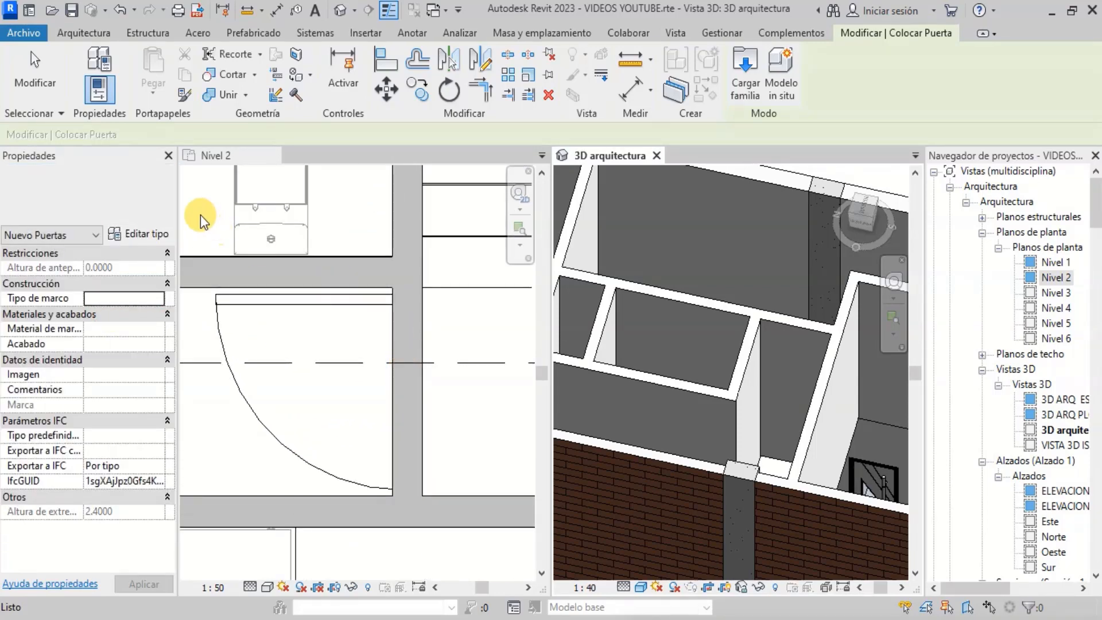
left_click(166, 199)
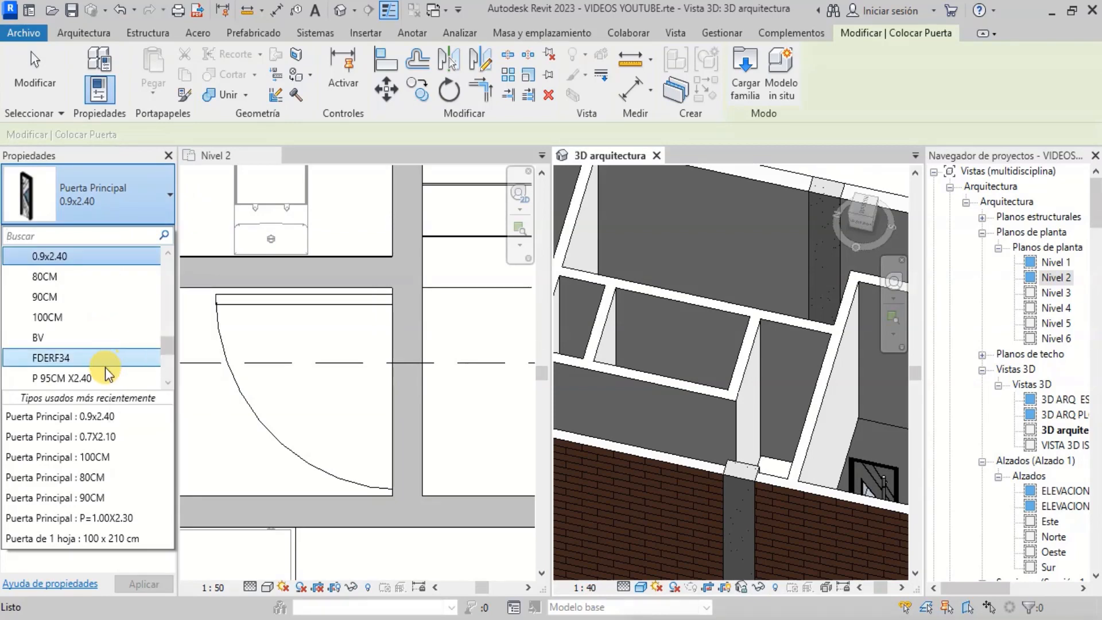
left_click(90, 380)
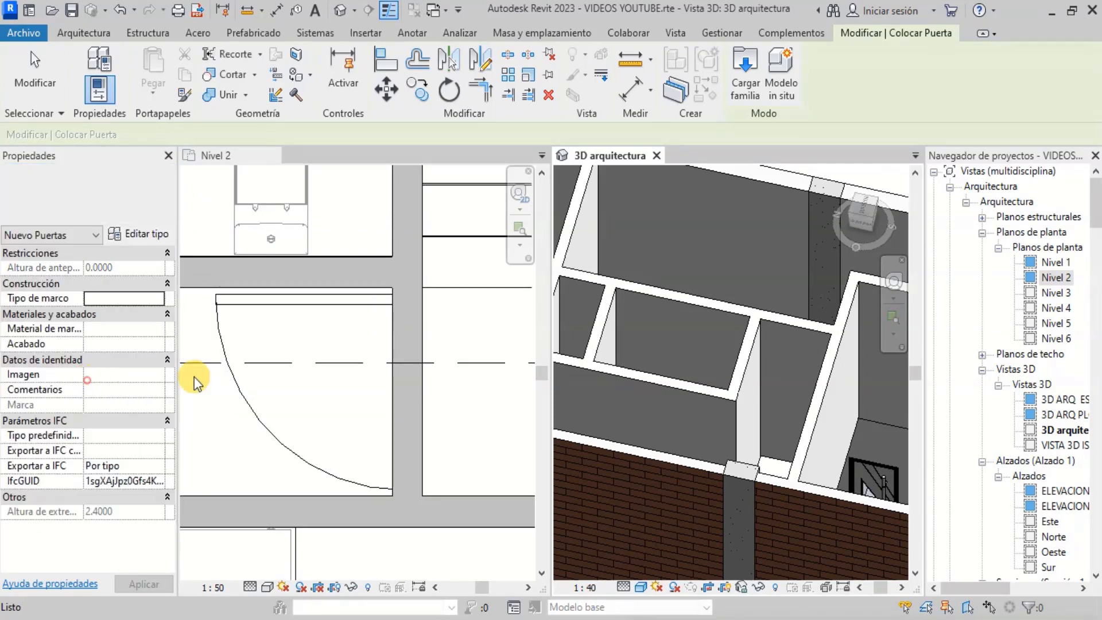
left_click(403, 405)
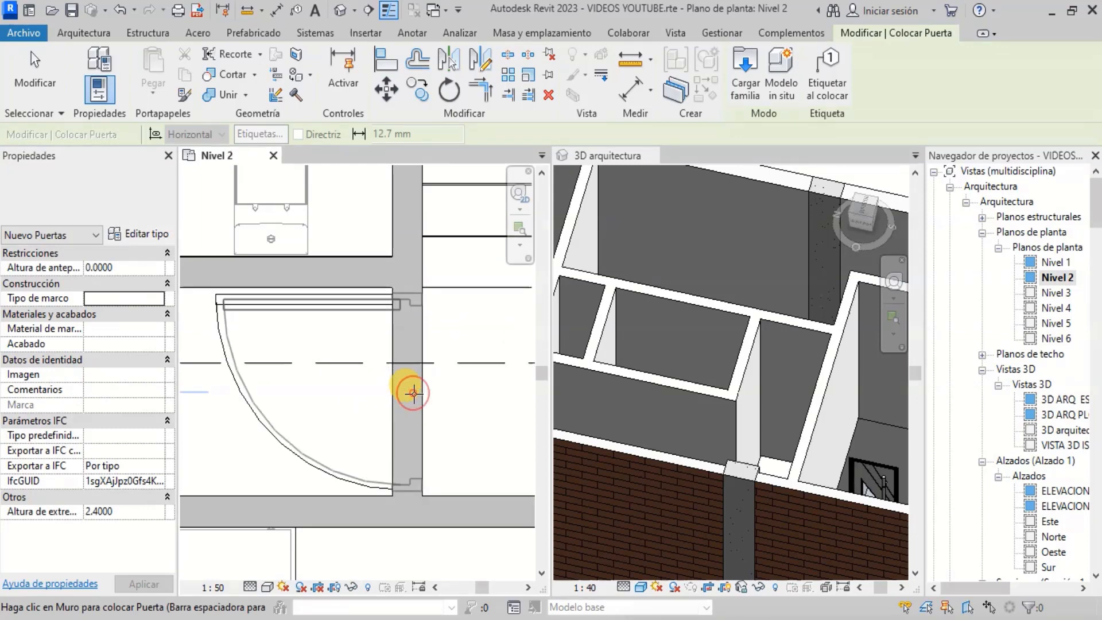
left_click(404, 374)
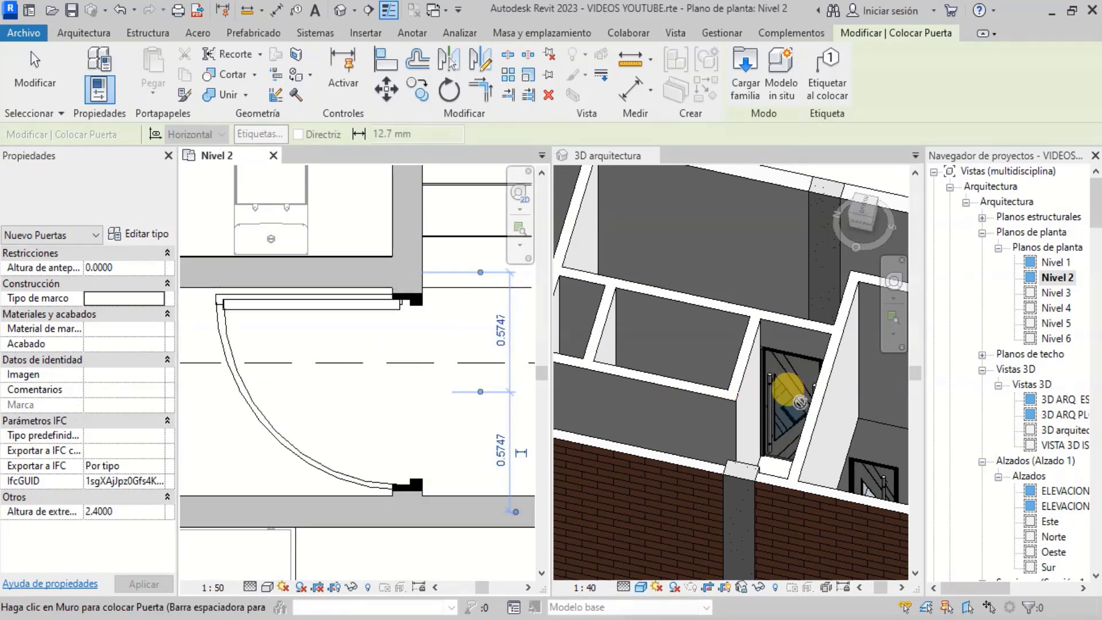
- Place a second P 95CM X2.40 door in the horizontal interior wall just below on Nivel 2
scroll(781, 362, "up", 4)
scroll(783, 352, "down", 2)
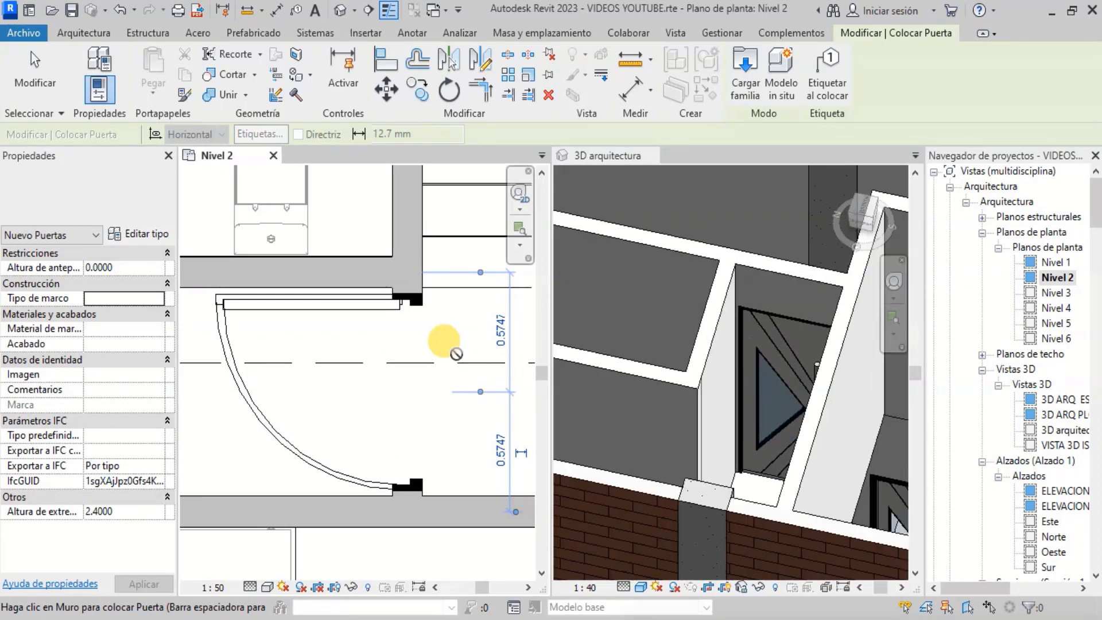
scroll(451, 356, "down", 4)
scroll(361, 411, "up", 4)
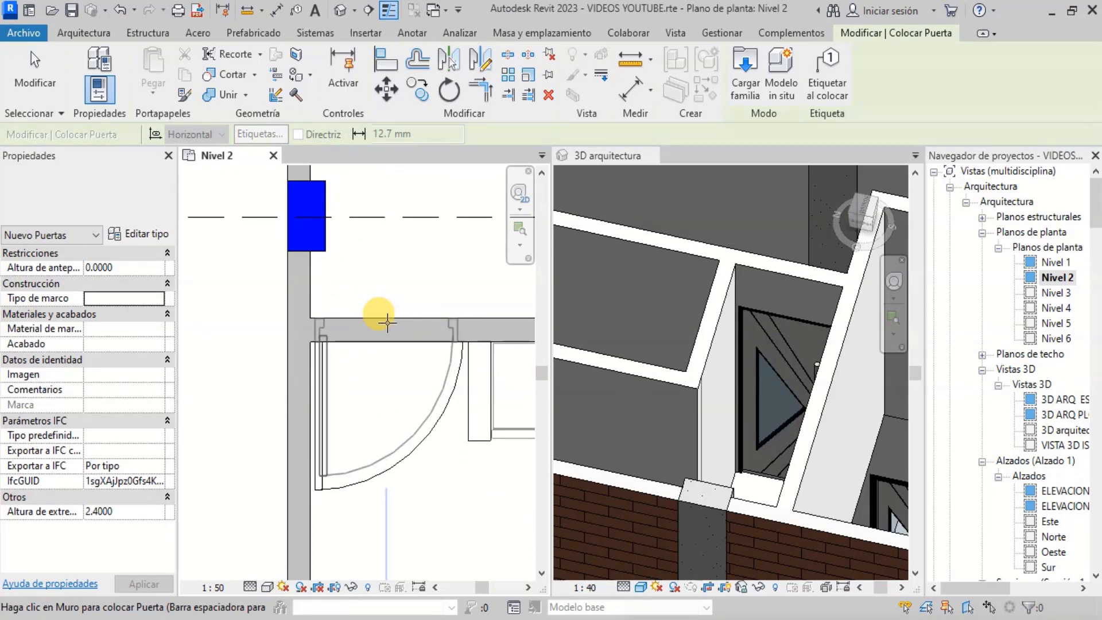
left_click(387, 322)
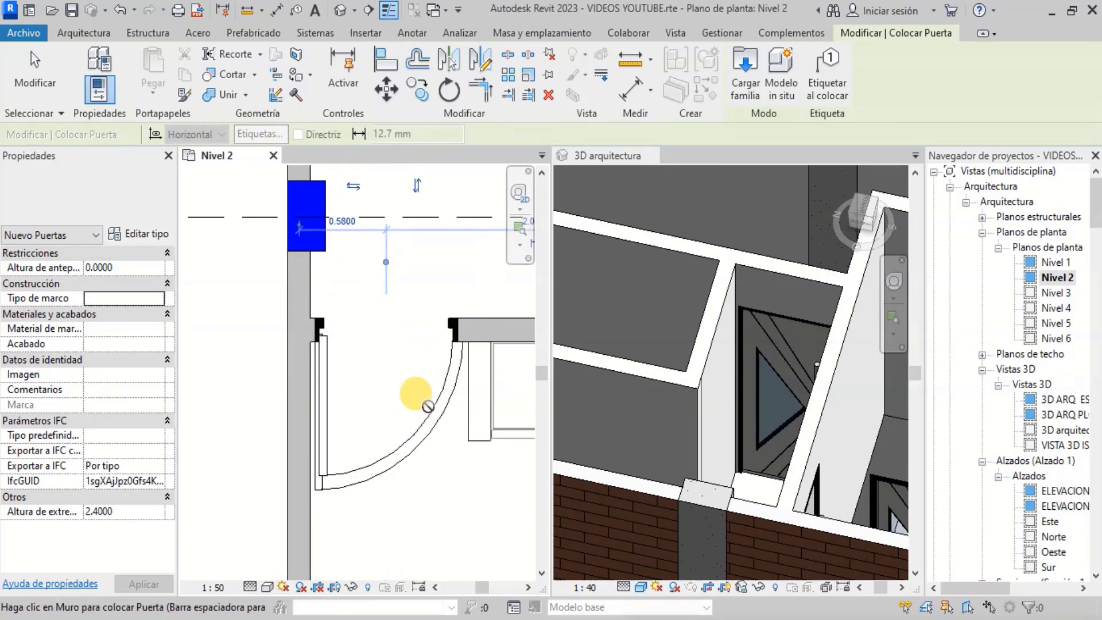
- Inspect the newly placed doors in the 3D arquitectura view, orbiting and zooming, then leave the Door tool
scroll(833, 342, "down", 2)
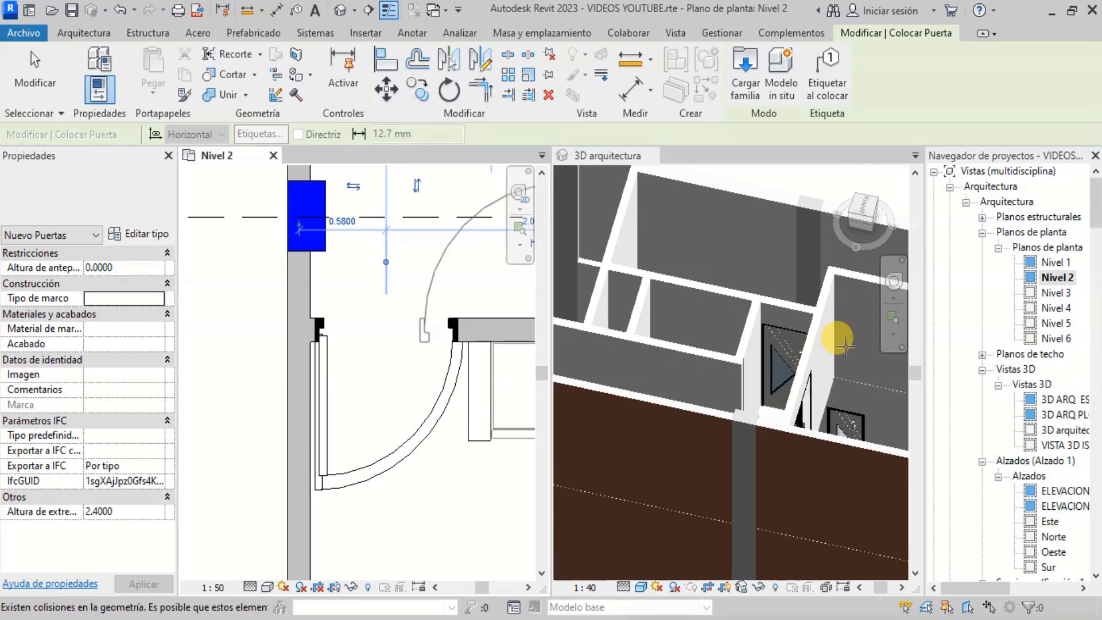
left_click(894, 280)
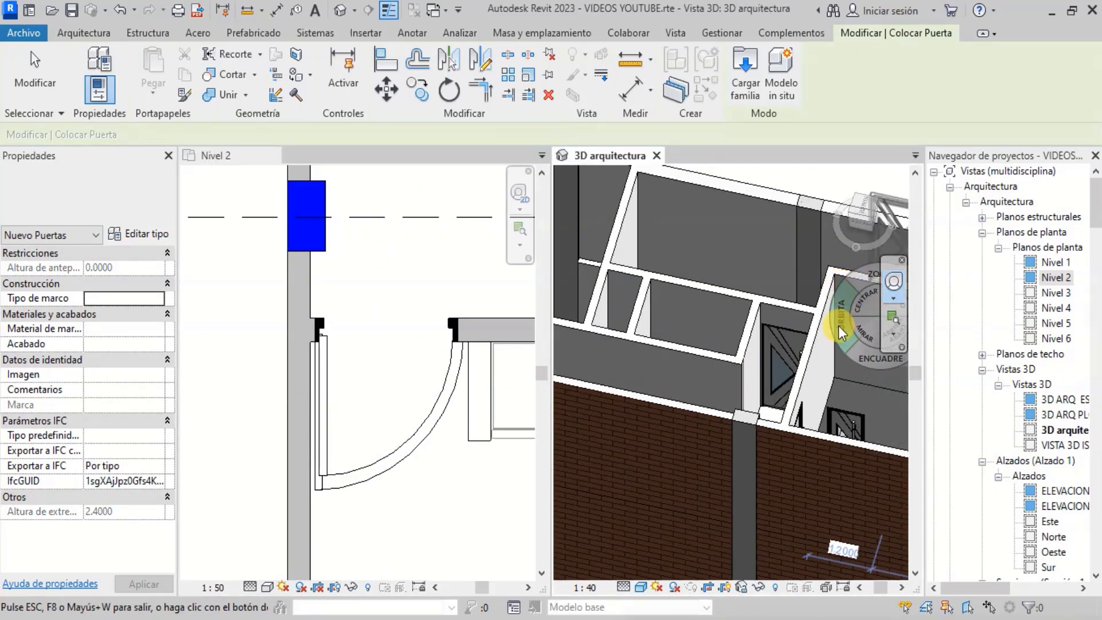
left_click_drag(838, 325, 788, 510)
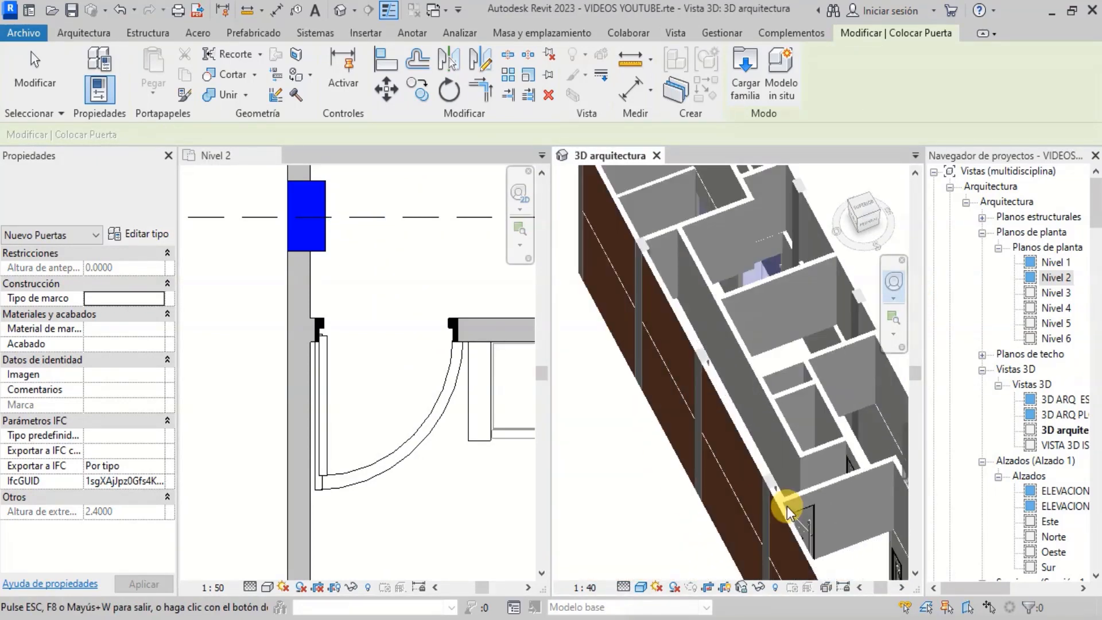
scroll(758, 382, "down", 3)
scroll(783, 465, "up", 4)
left_click_drag(743, 430, 707, 397)
scroll(591, 403, "up", 3)
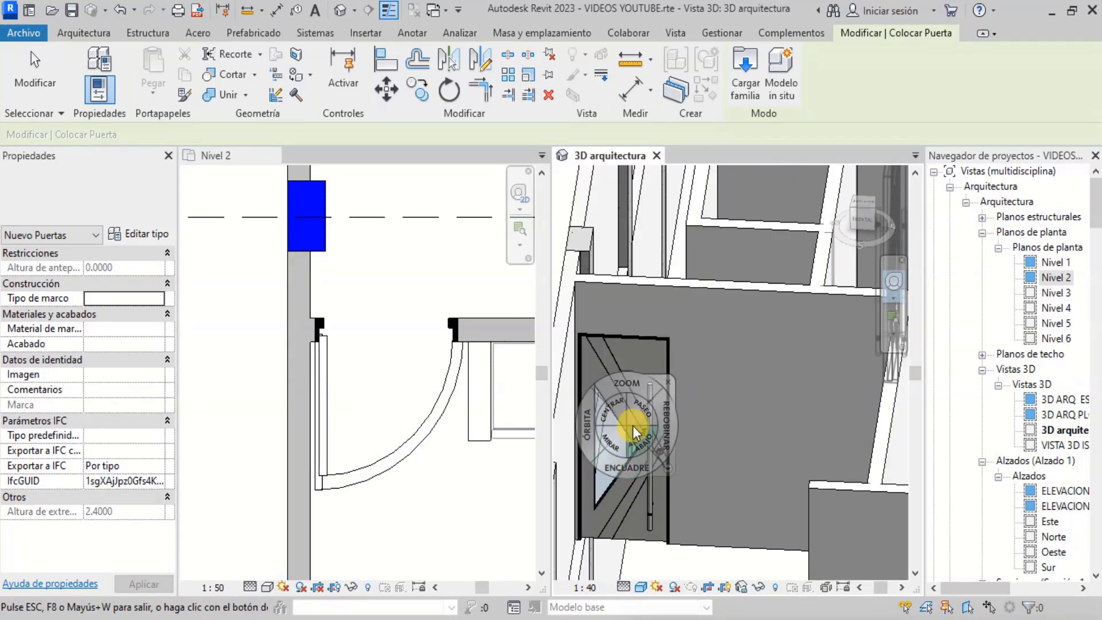
scroll(796, 426, "down", 2)
left_click_drag(698, 434, 670, 393)
scroll(661, 355, "up", 3)
key("Escape")
key("Escape")
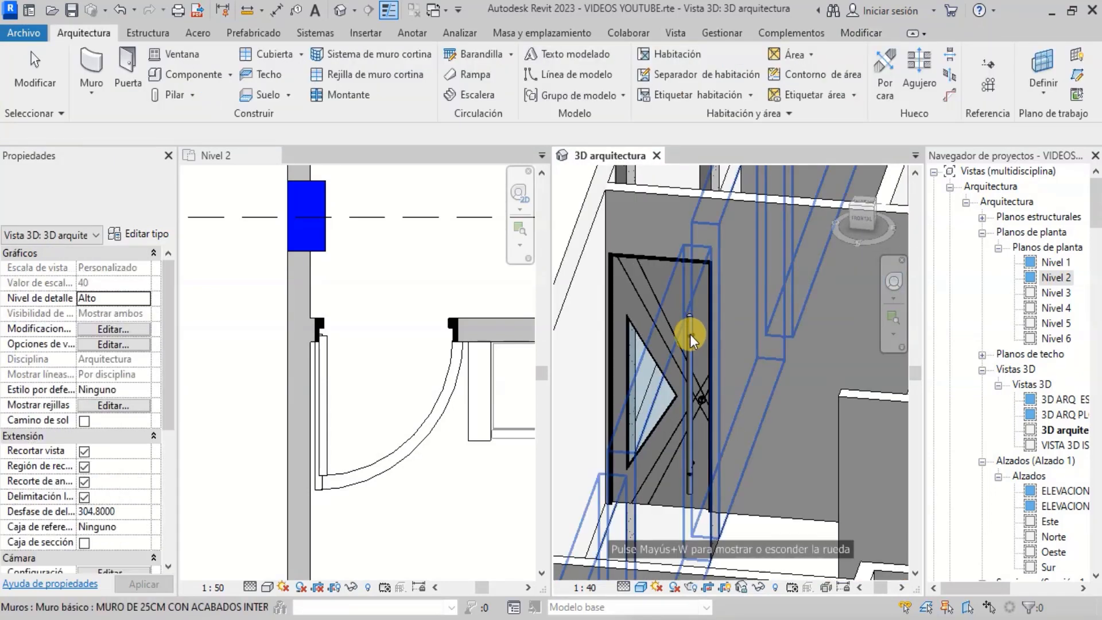
scroll(767, 451, "down", 4)
scroll(418, 344, "down", 5)
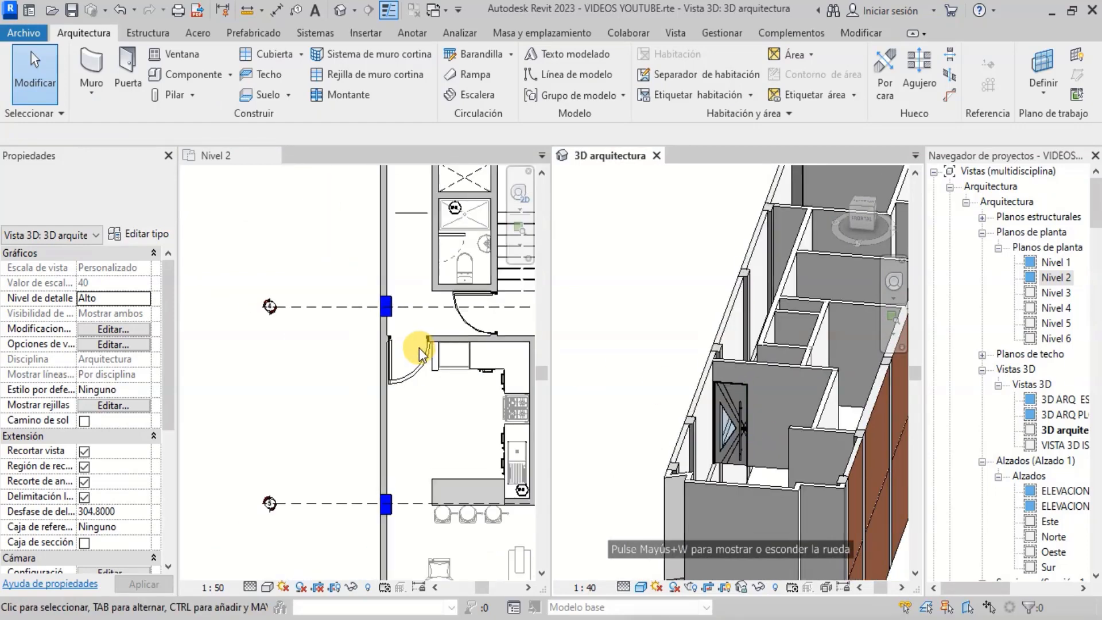
- Examine the bathroom area on Nivel 2 in the plan and the 3D arquitectura view
scroll(431, 352, "up", 6)
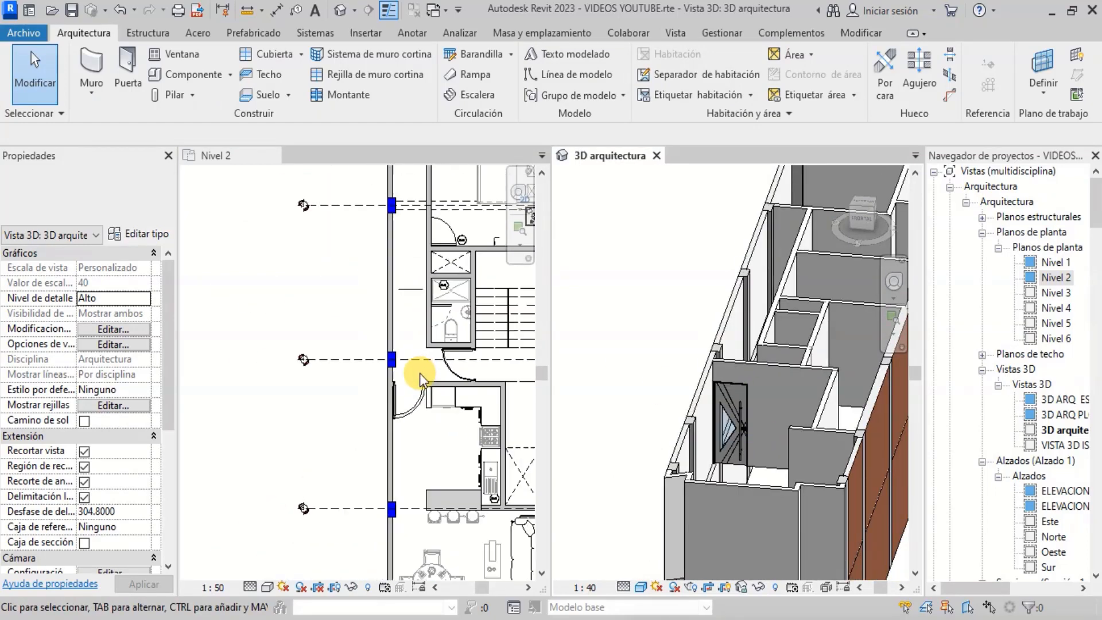
scroll(434, 460, "up", 3)
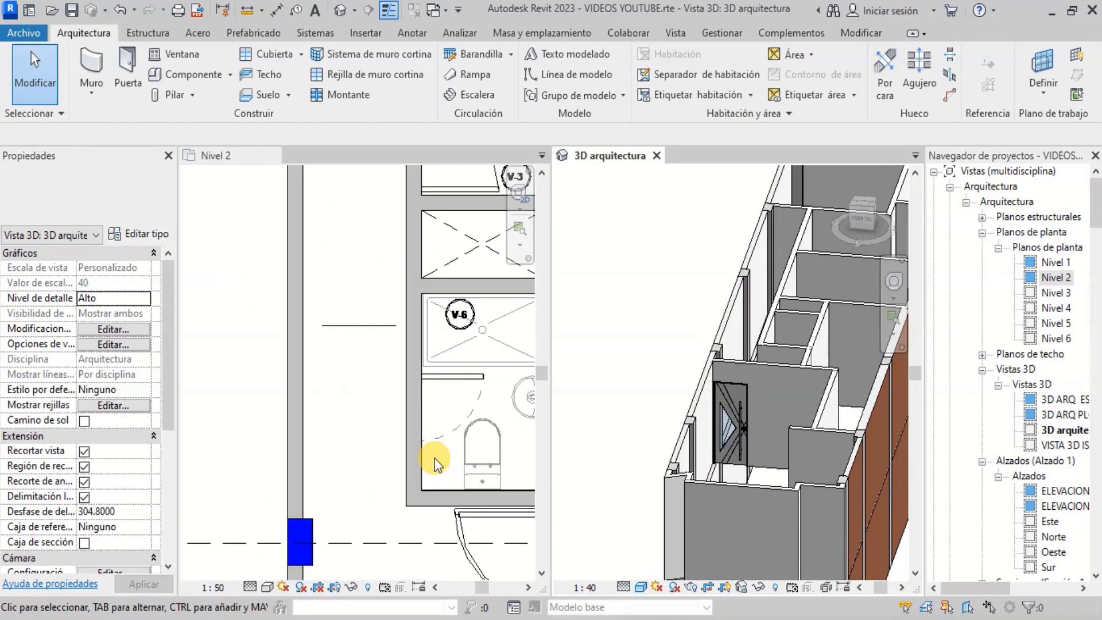
left_click(894, 281)
left_click_drag(759, 279, 814, 317)
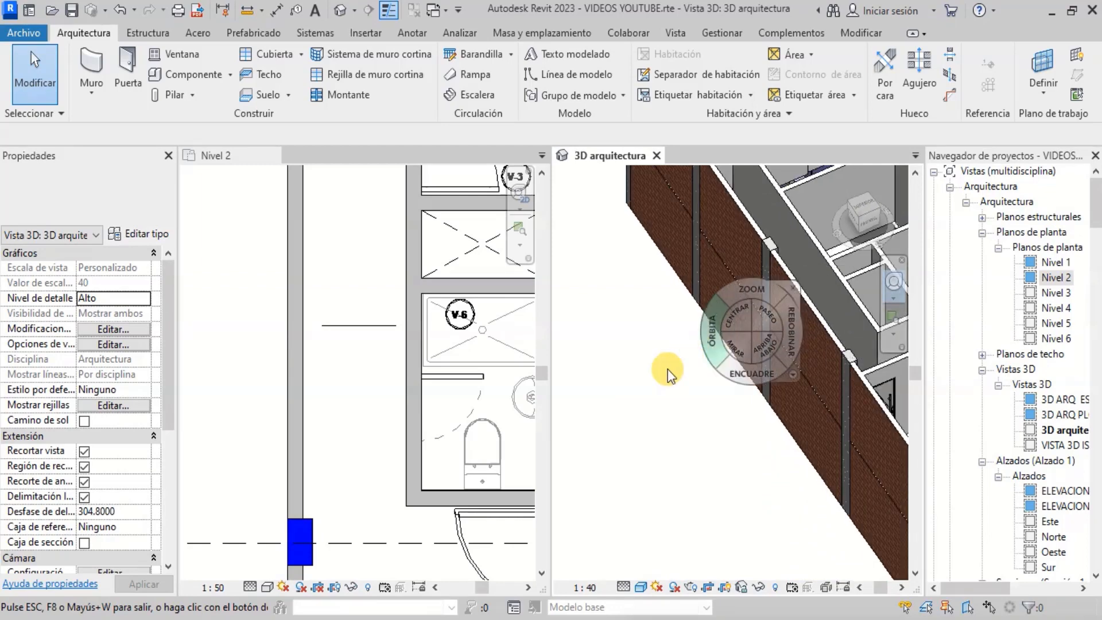
scroll(667, 369, "down", 3)
scroll(702, 363, "up", 5)
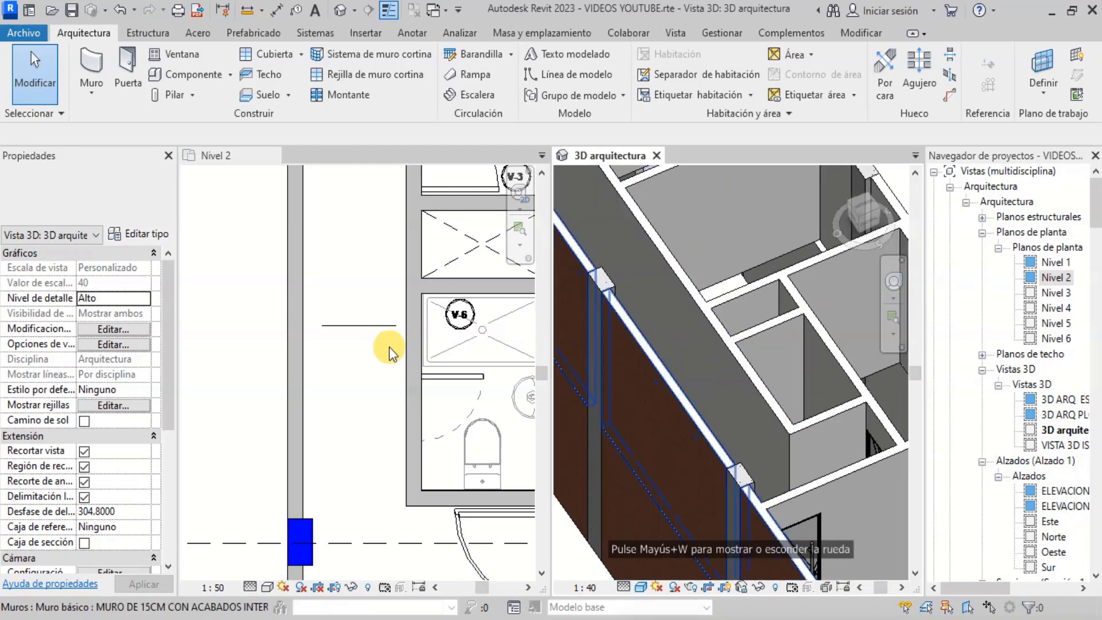
scroll(367, 347, "down", 1)
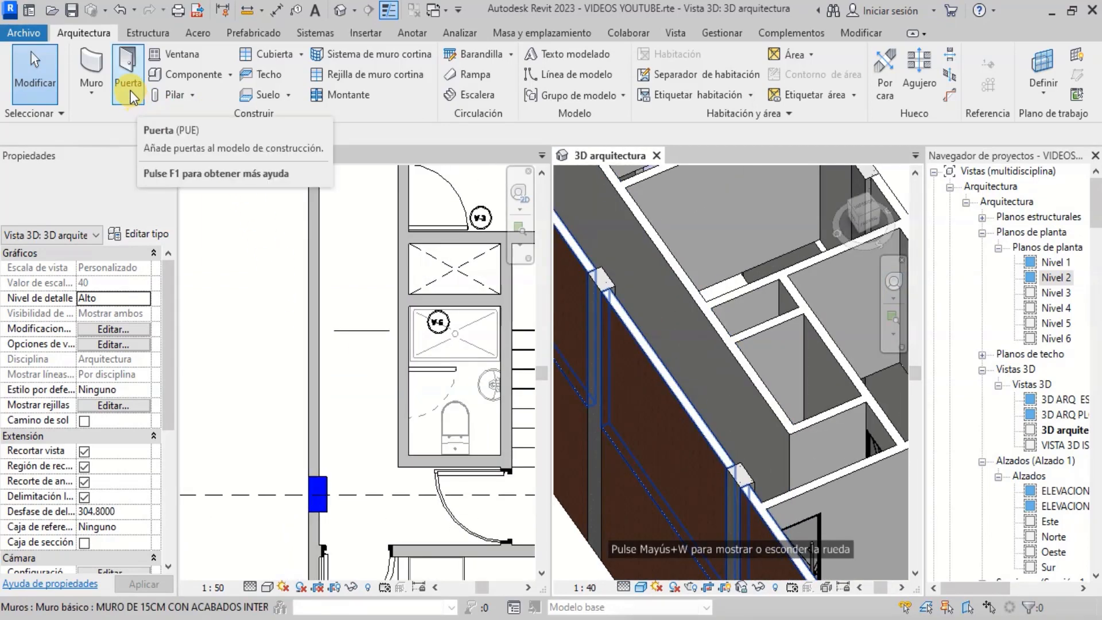
- Start the Door tool, switch the type to Puerta Principal 0.7X2.10, and place it in the bathroom wall on Nivel 2
left_click(130, 91)
scroll(453, 397, "up", 1)
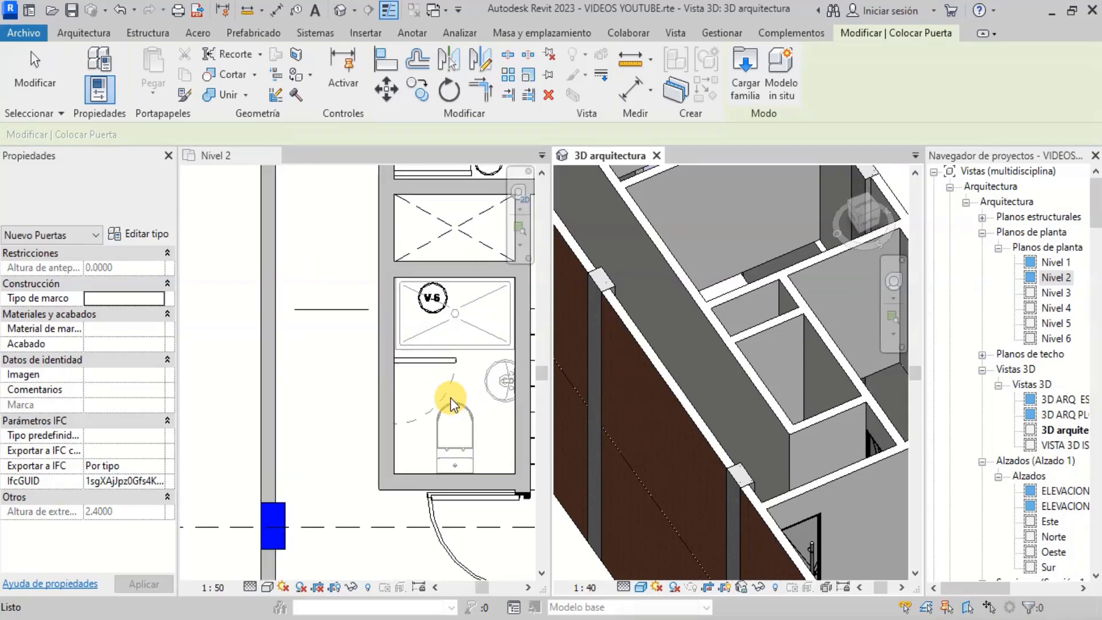
left_click(140, 216)
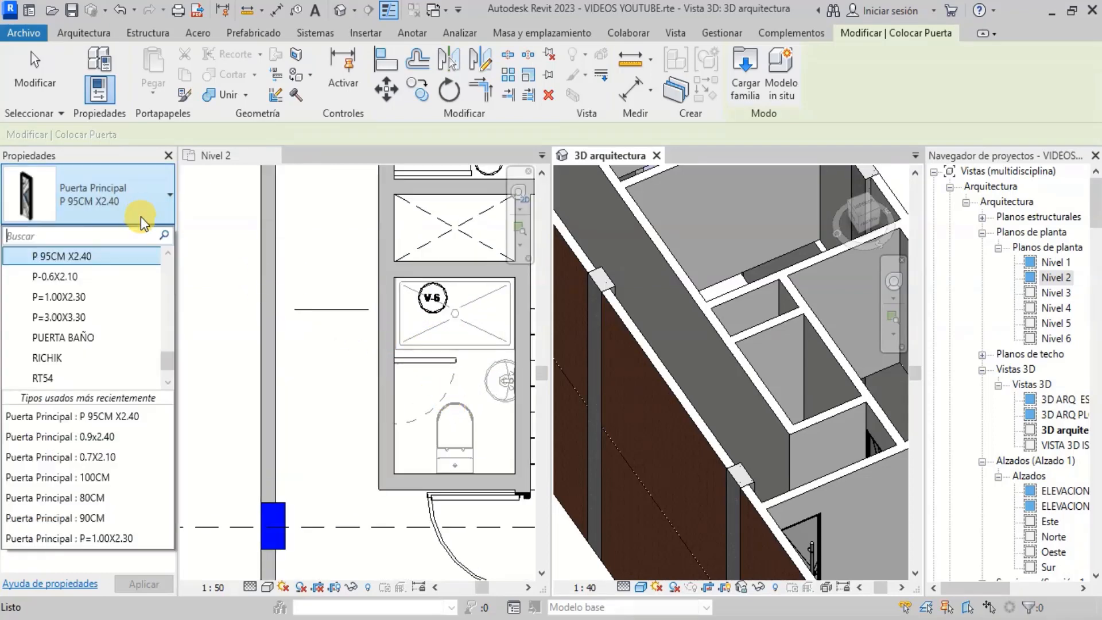
scroll(119, 294, "up", 1)
scroll(115, 290, "up", 2)
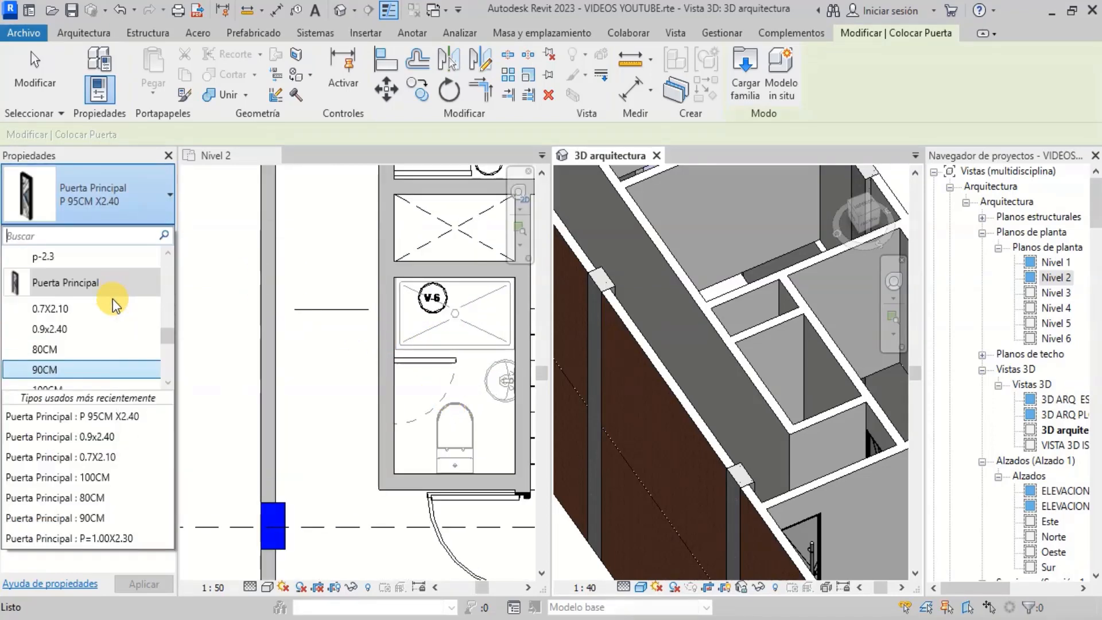
left_click(88, 309)
scroll(392, 403, "up", 2)
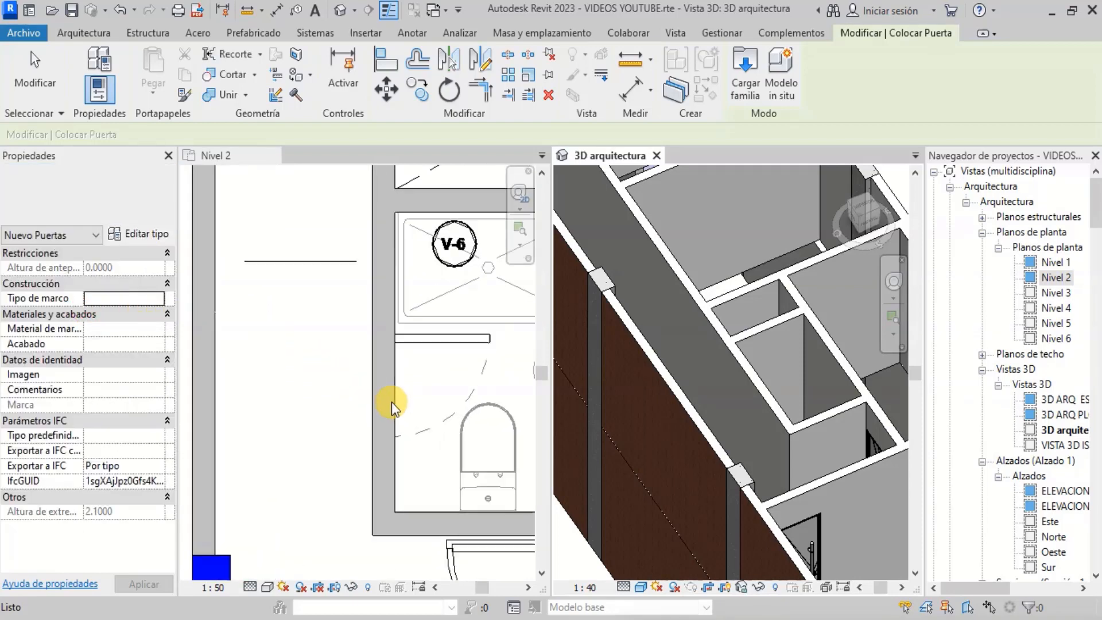
left_click(389, 394)
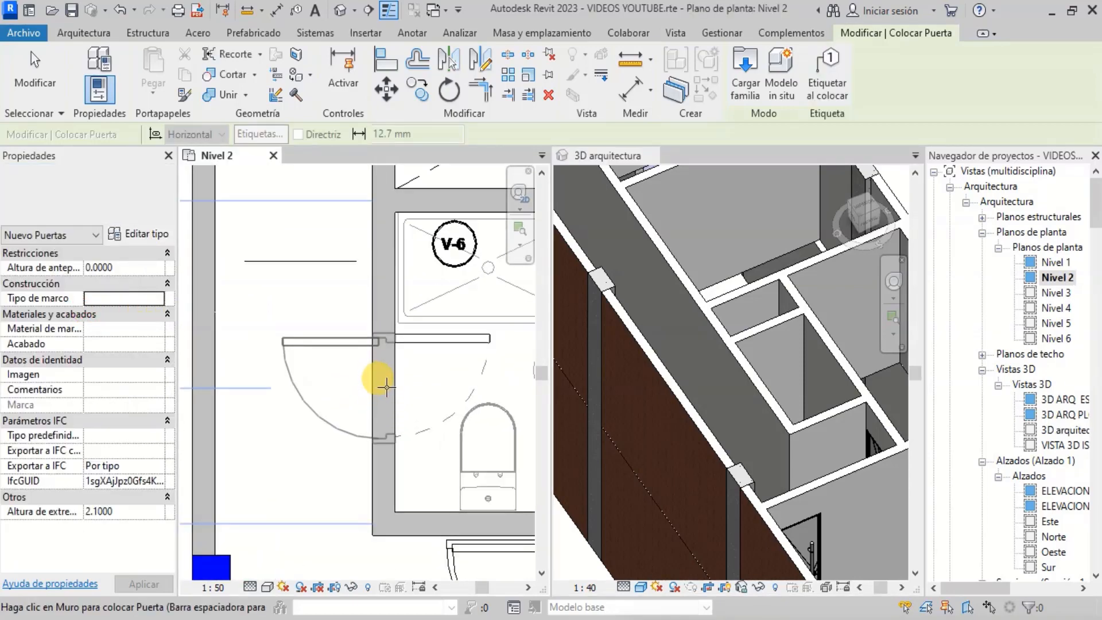
left_click(376, 388)
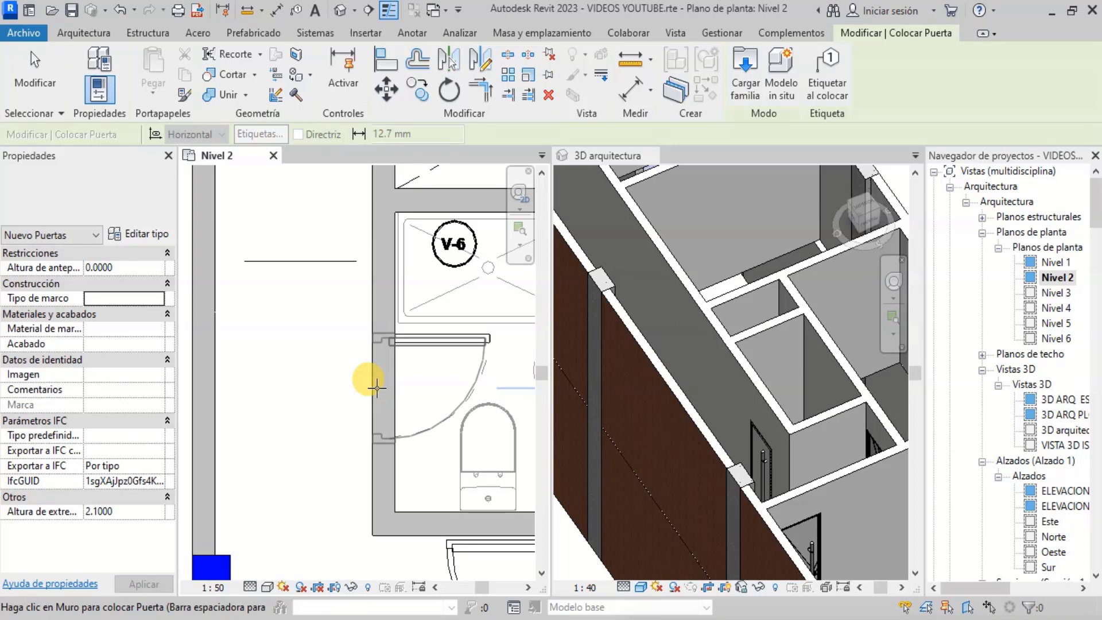
- Switch the door type to Puerta Principal 0.9x2.40 and place one in a vertical interior wall on Nivel 2
scroll(755, 454, "up", 2)
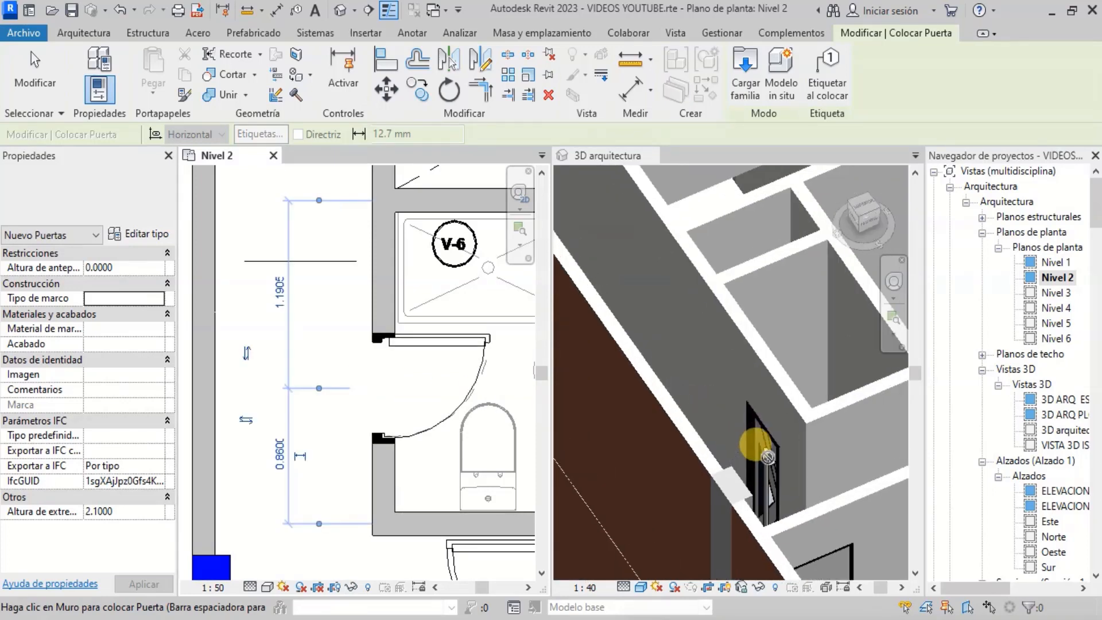
scroll(752, 453, "down", 4)
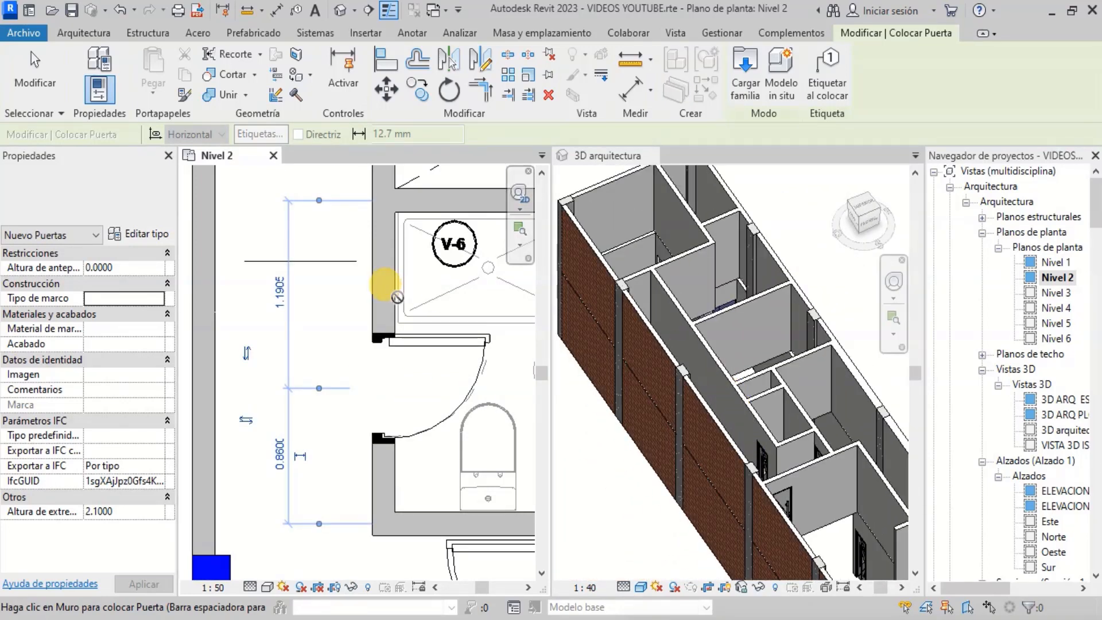
scroll(392, 389, "down", 2)
scroll(392, 389, "down", 1)
scroll(381, 238, "up", 4)
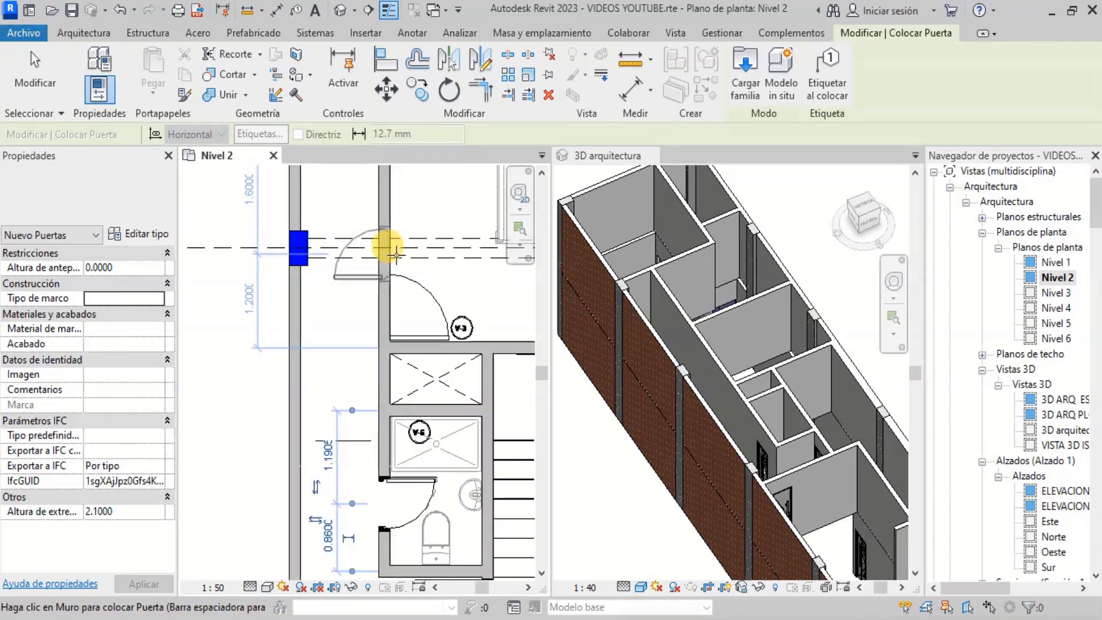
scroll(394, 286, "up", 3)
scroll(657, 296, "up", 4)
scroll(768, 319, "down", 2)
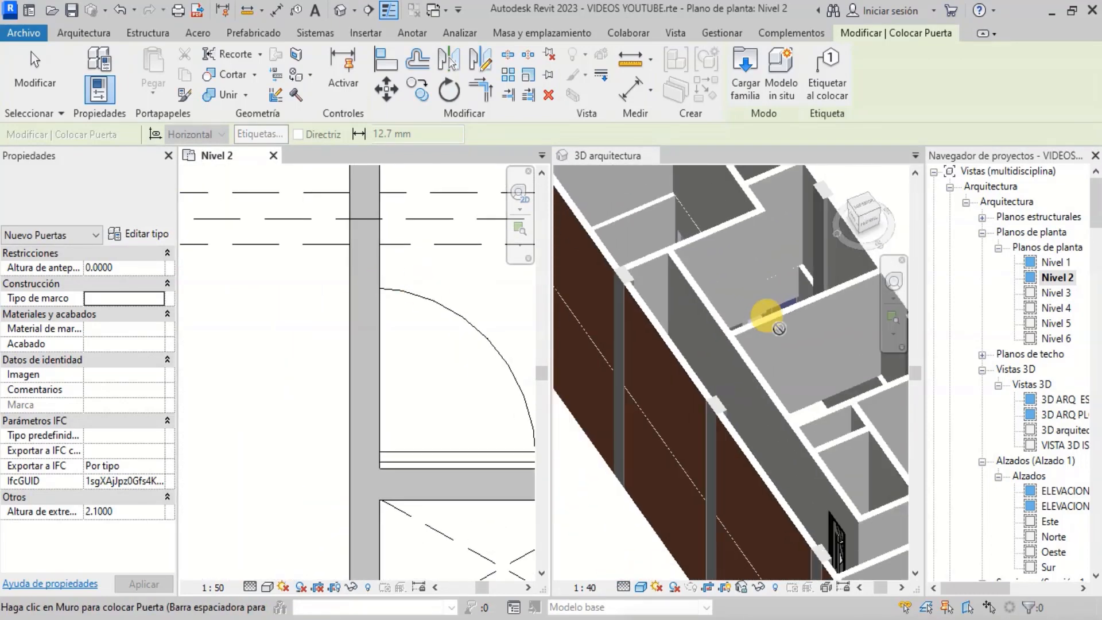
left_click(126, 198)
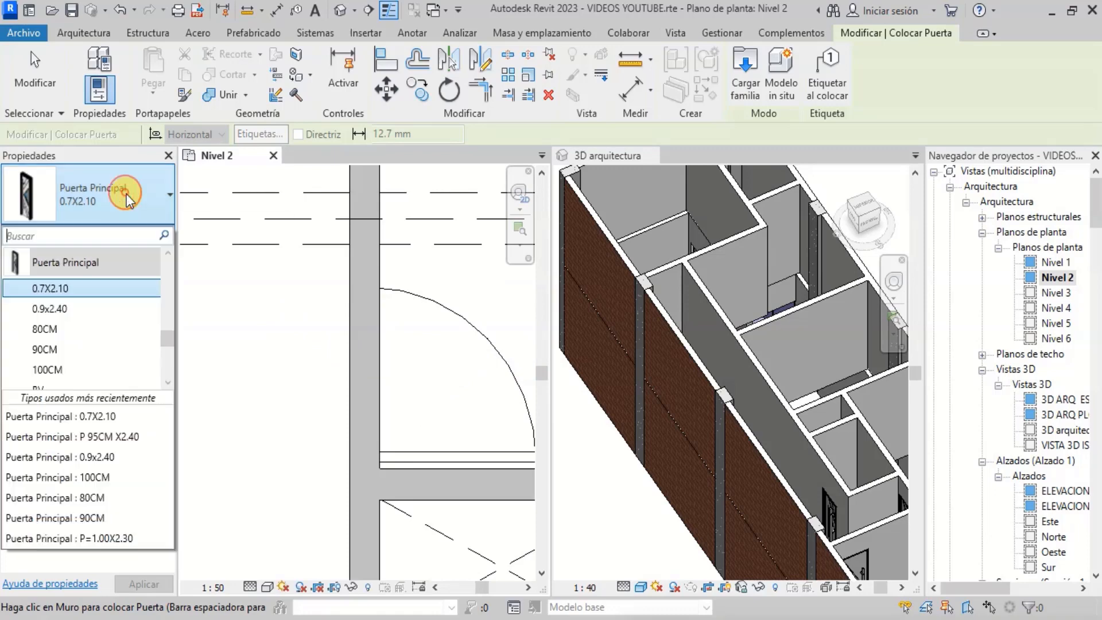
left_click(92, 318)
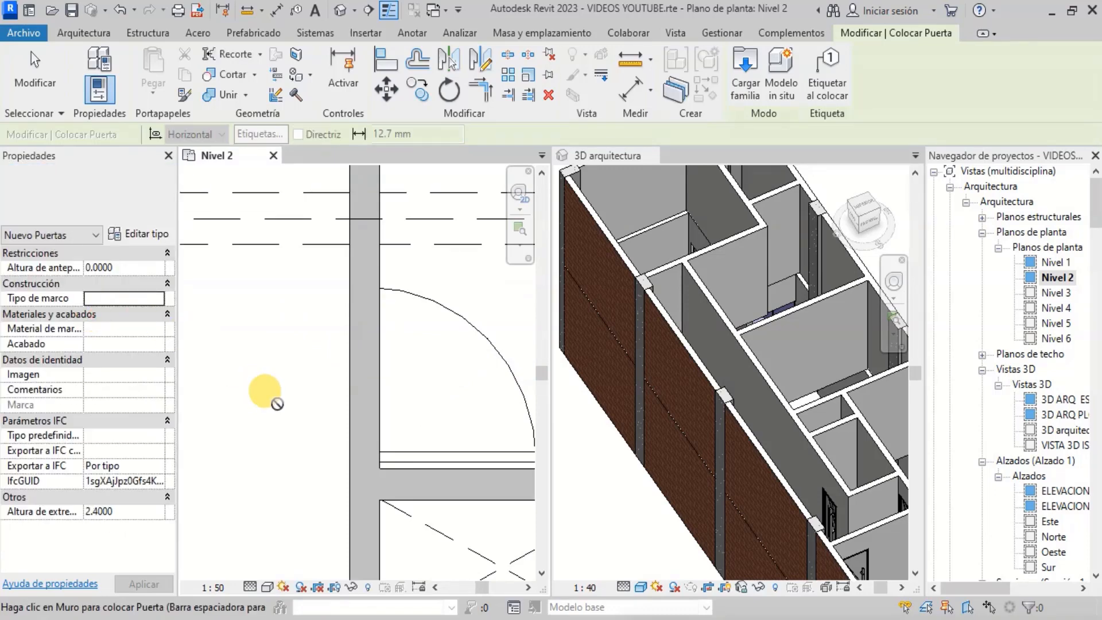
left_click(356, 369)
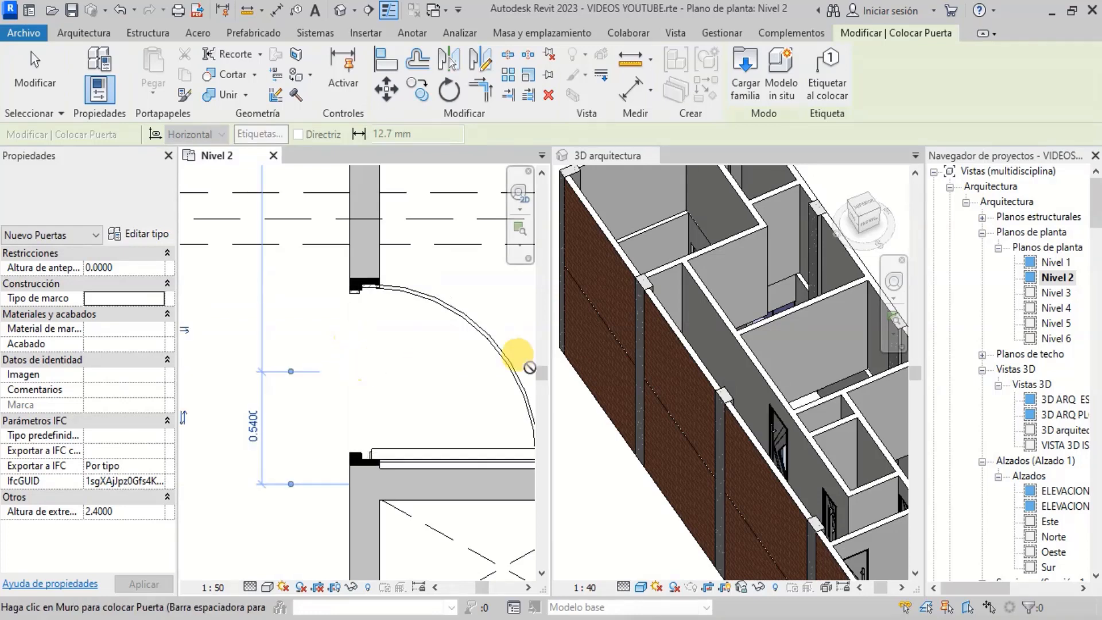
- Flip the door's orientation and place another 0.9x2.40 door in the vertical wall just below the horizontal wall
scroll(787, 430, "up", 5)
scroll(781, 430, "down", 4)
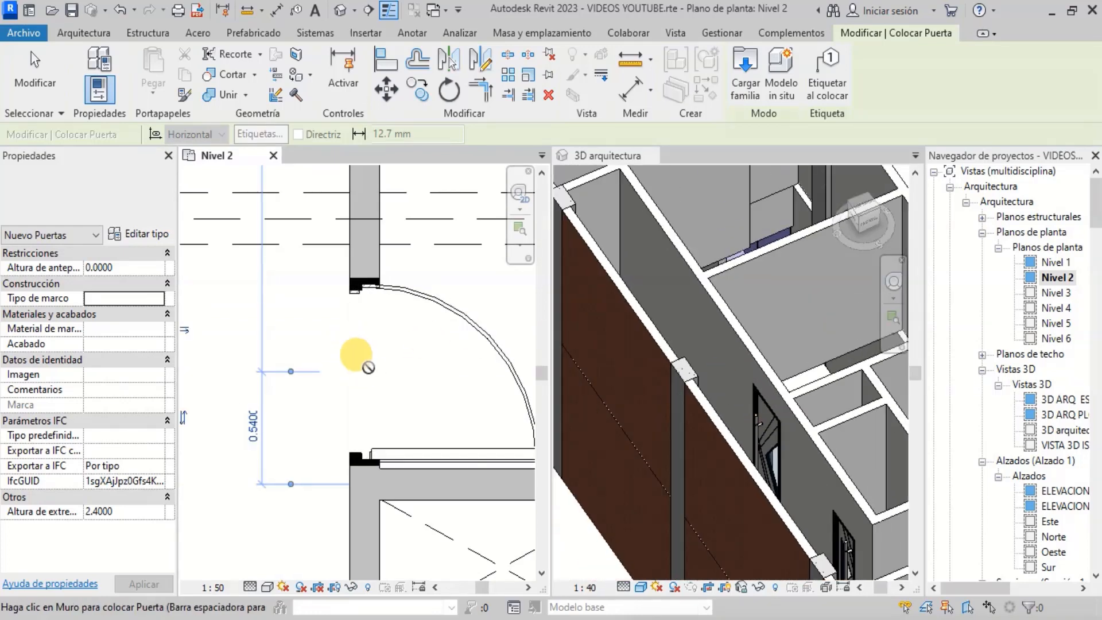
scroll(296, 364, "down", 4)
scroll(356, 373, "down", 2)
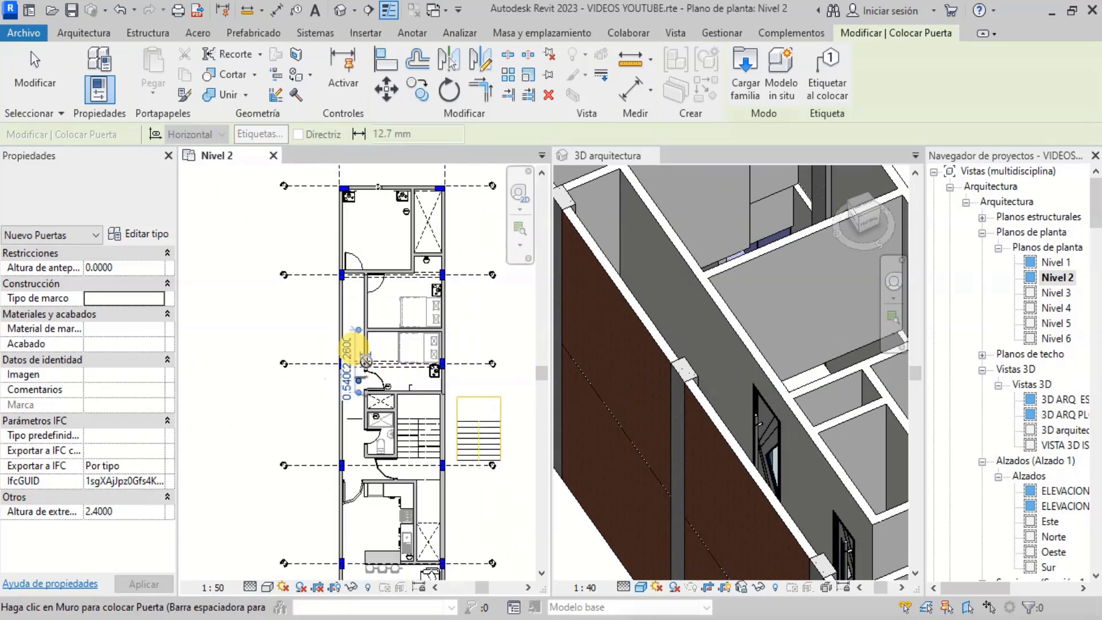
scroll(357, 250, "up", 6)
scroll(380, 319, "up", 2)
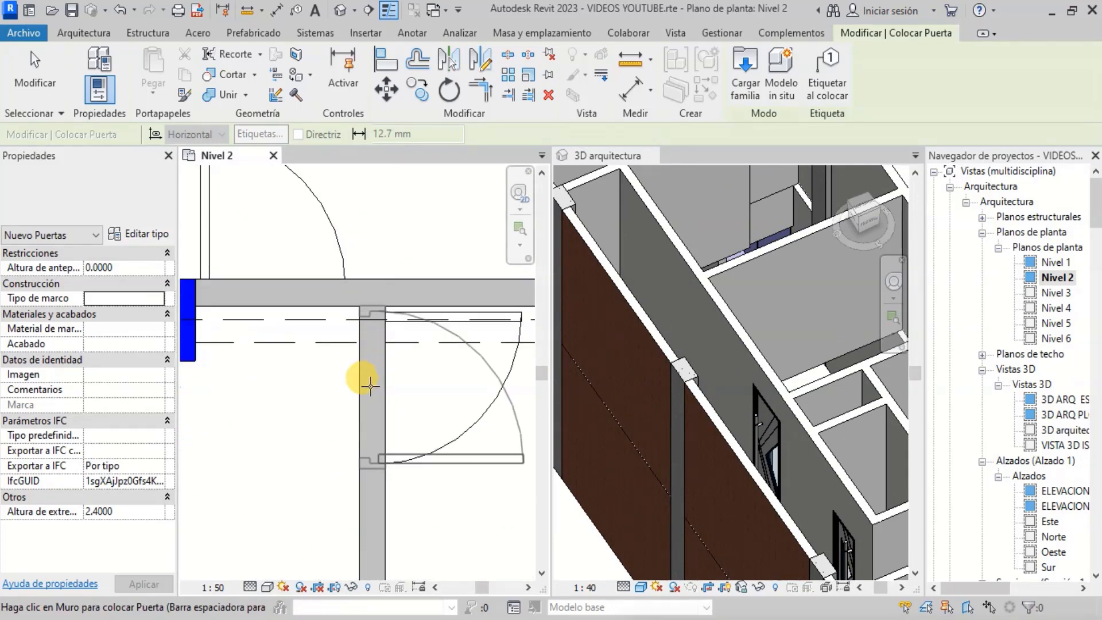
key("space")
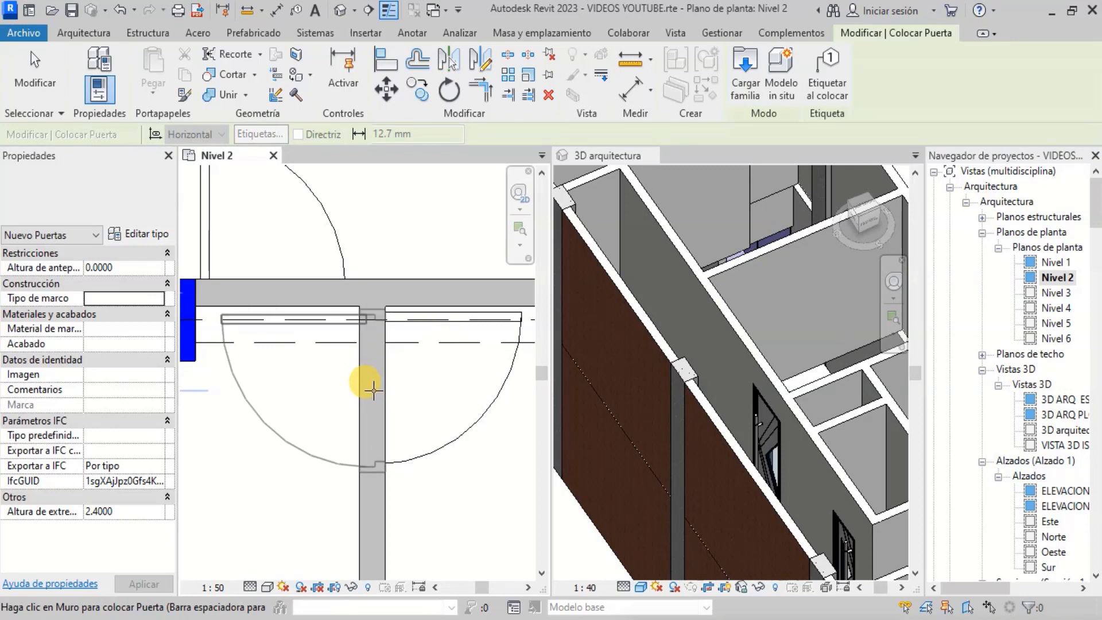
key("space")
left_click(374, 391)
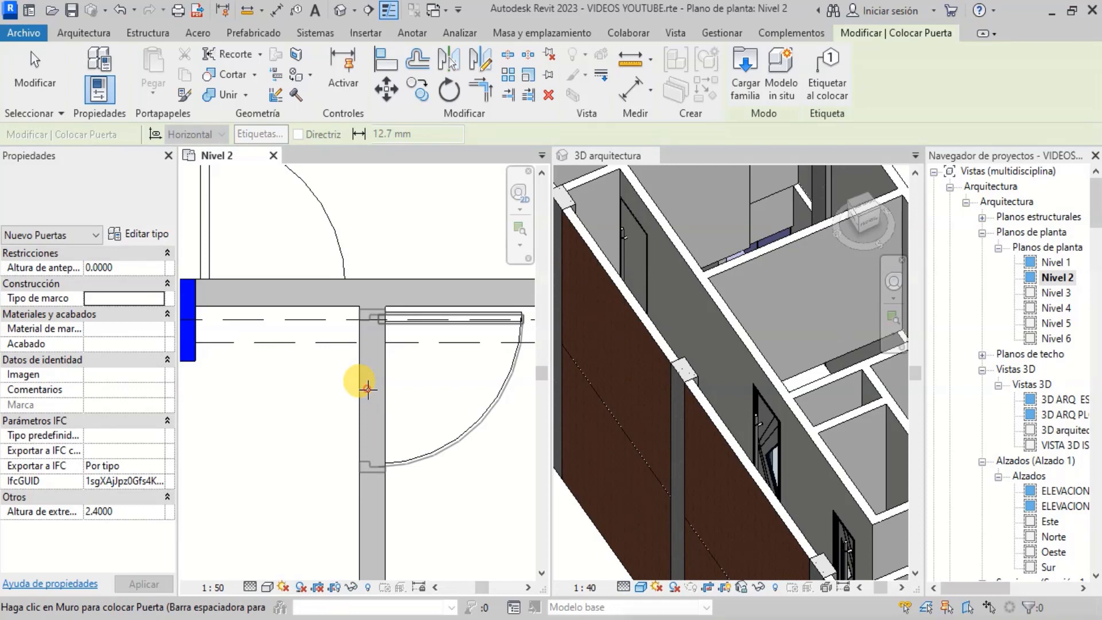
left_click(368, 389)
- Inspect the new doors in the plan and the 3D arquitectura view, then leave the Door tool
scroll(602, 172, "up", 3)
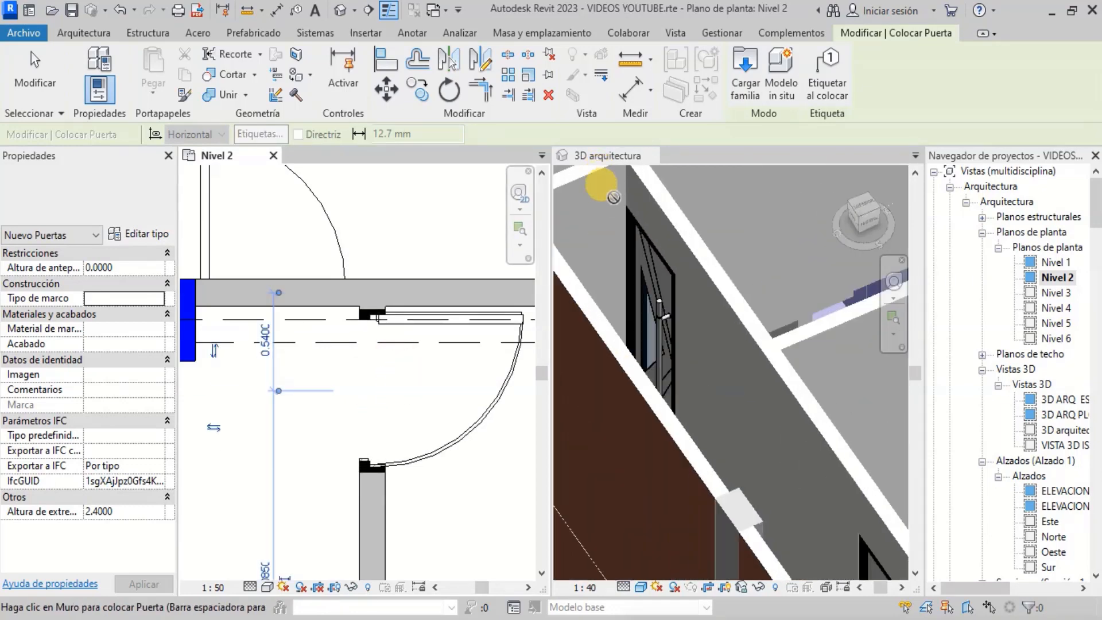
scroll(692, 322, "down", 4)
scroll(640, 287, "up", 2)
scroll(417, 347, "down", 3)
scroll(356, 292, "up", 3)
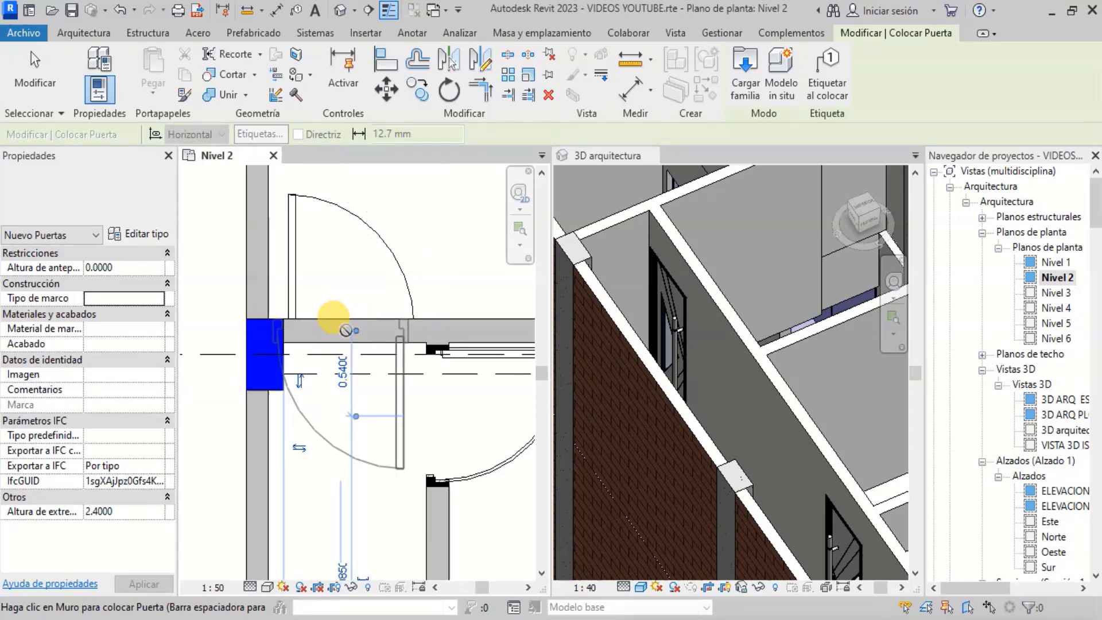
scroll(355, 314, "up", 2)
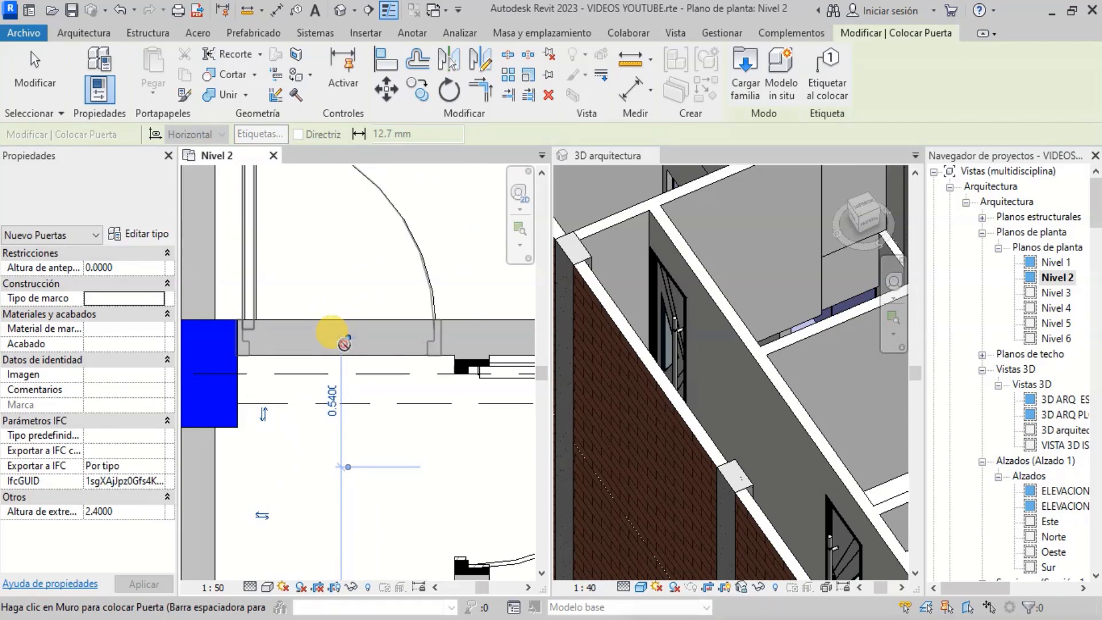
scroll(402, 344, "down", 2)
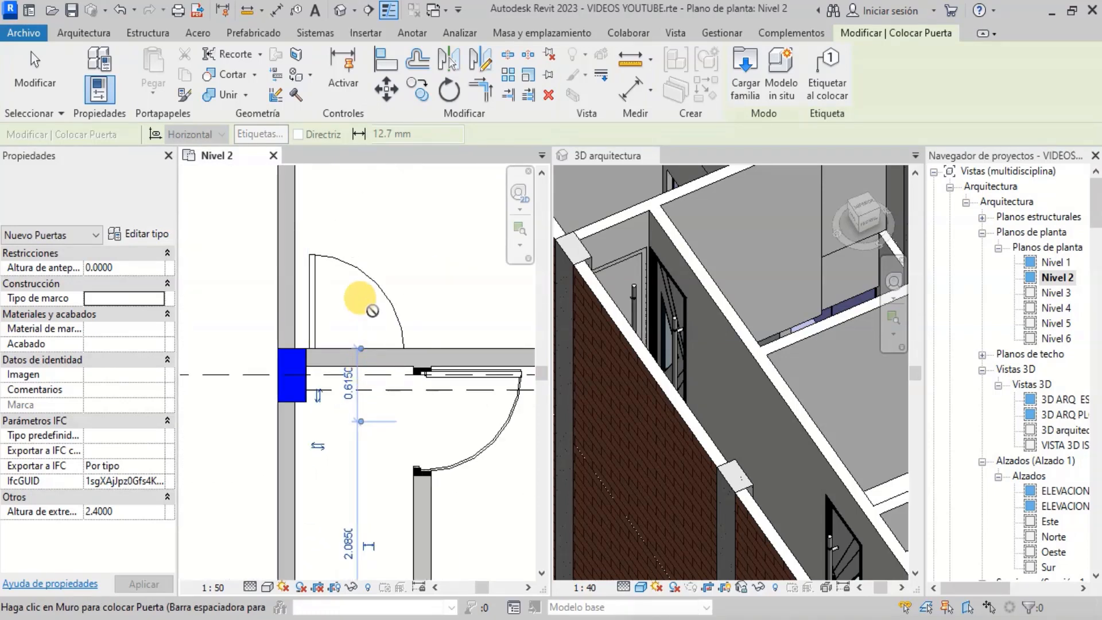
scroll(361, 309, "up", 2)
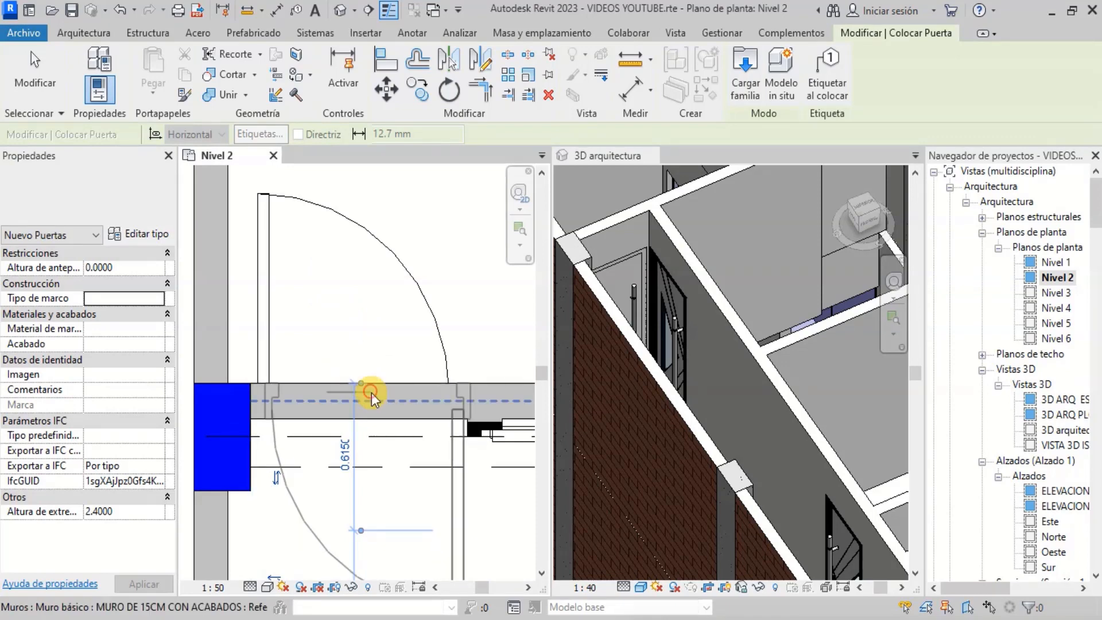
key("Escape")
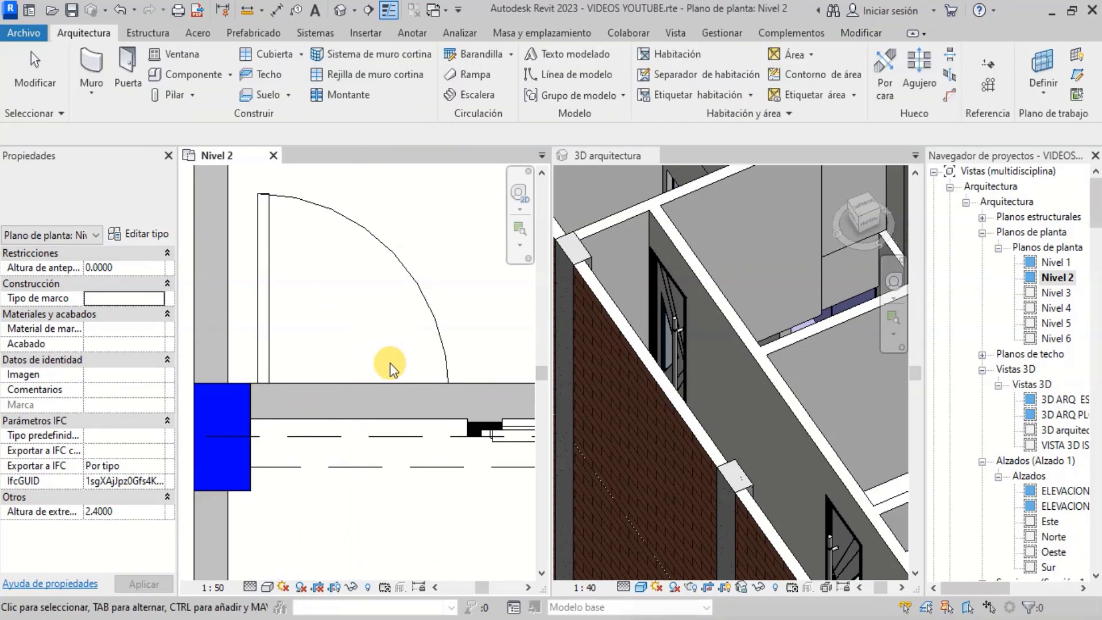
- Restart the Door tool and place a door in the horizontal wall next to the previous doors, then exit the tool
scroll(396, 399, "down", 2)
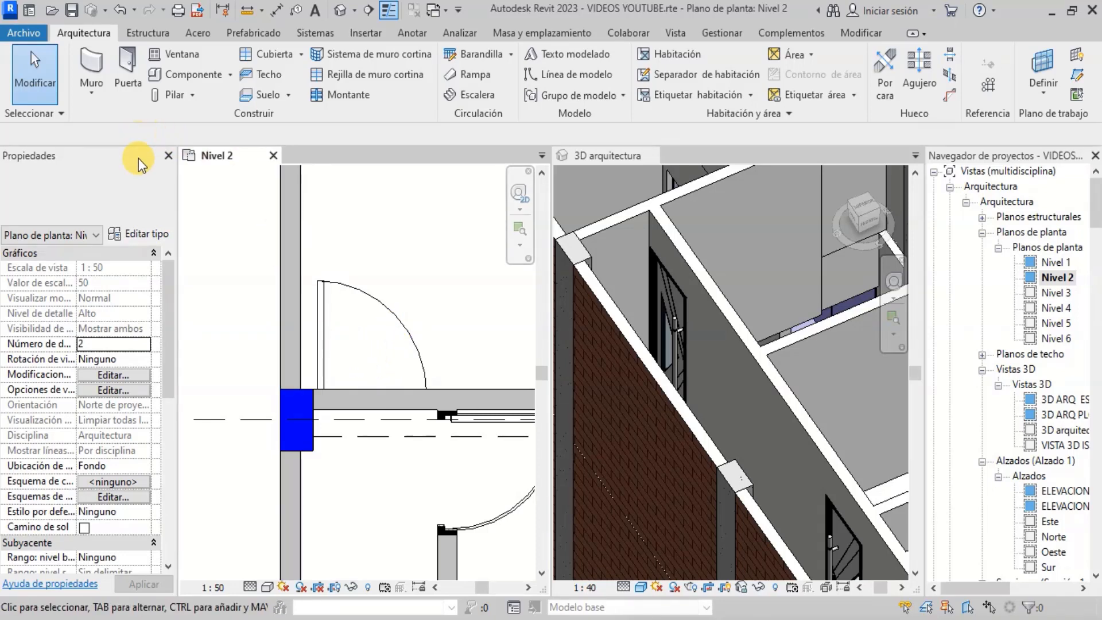
left_click(137, 186)
left_click(137, 186)
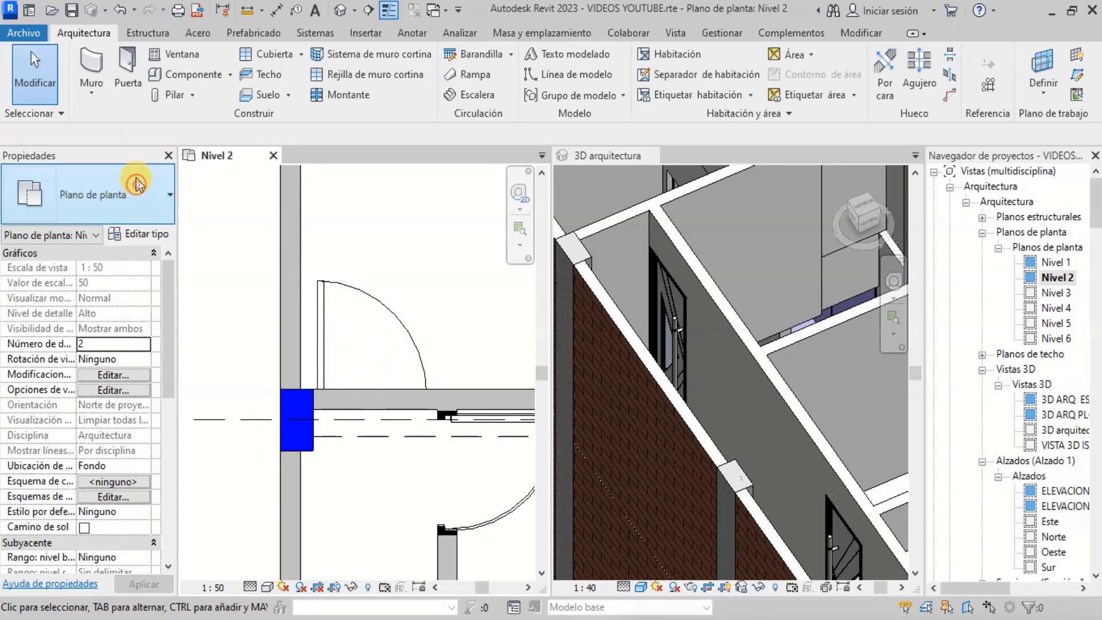
left_click(128, 75)
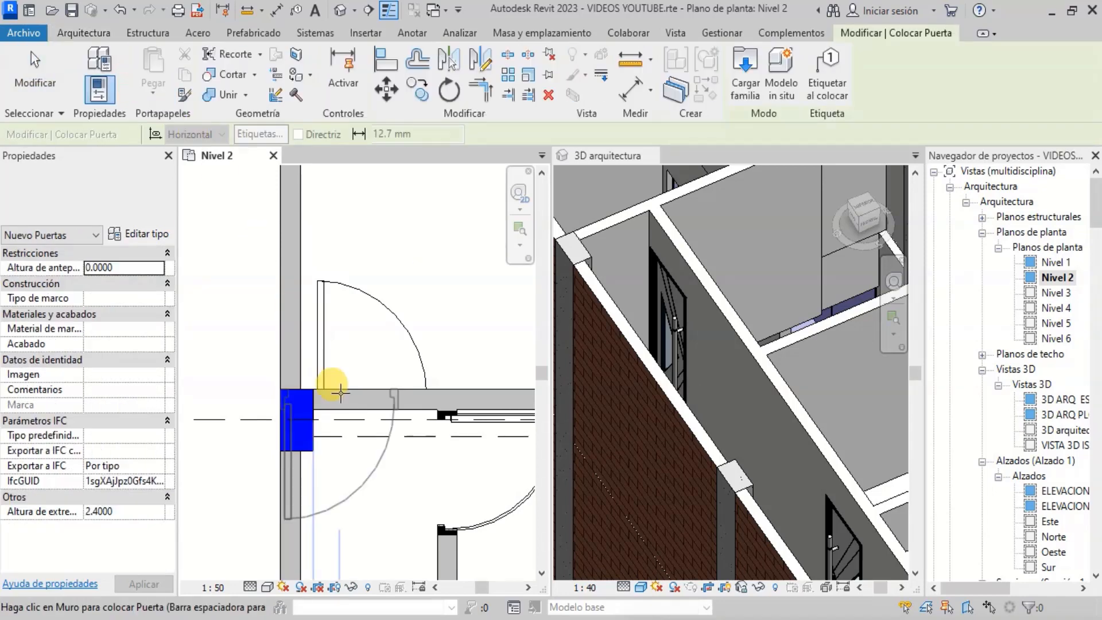
left_click(376, 403)
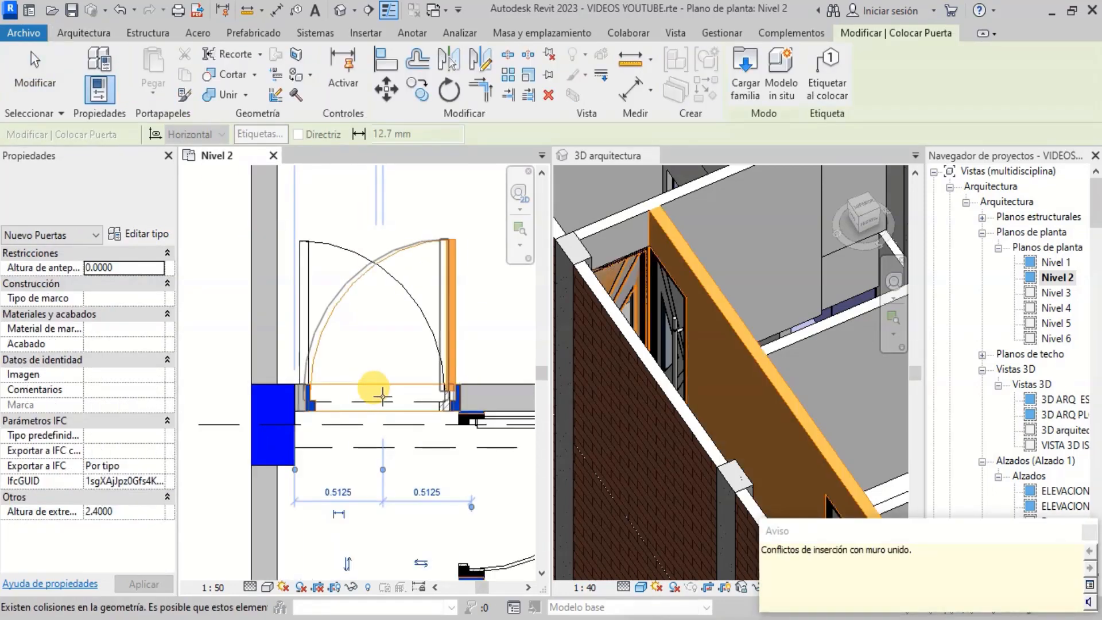
key("Escape")
key("Escape")
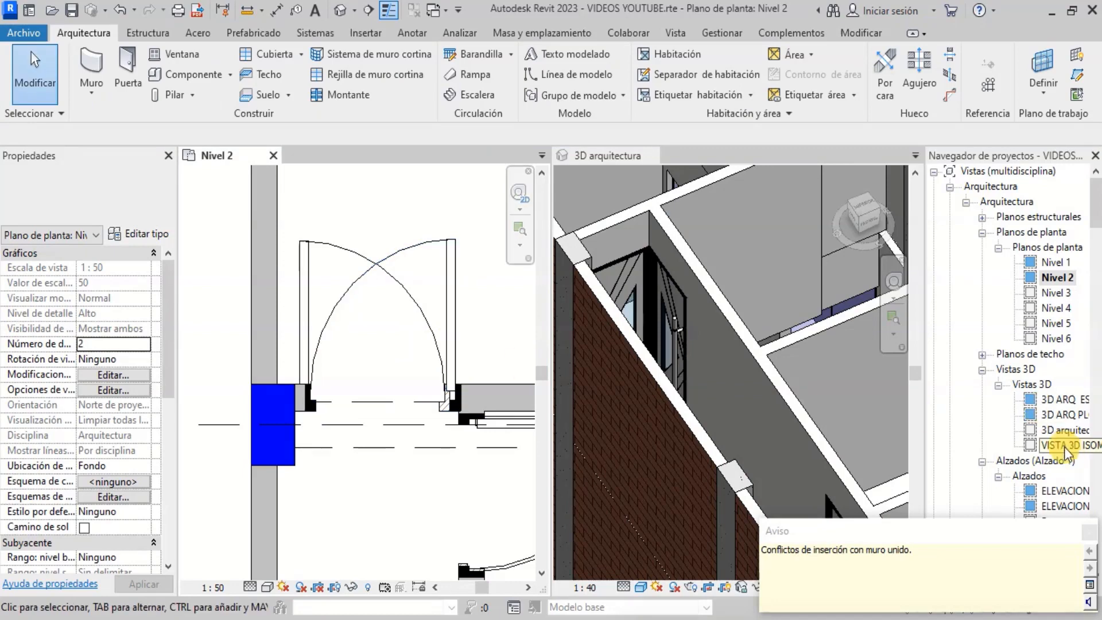
left_click(1089, 533)
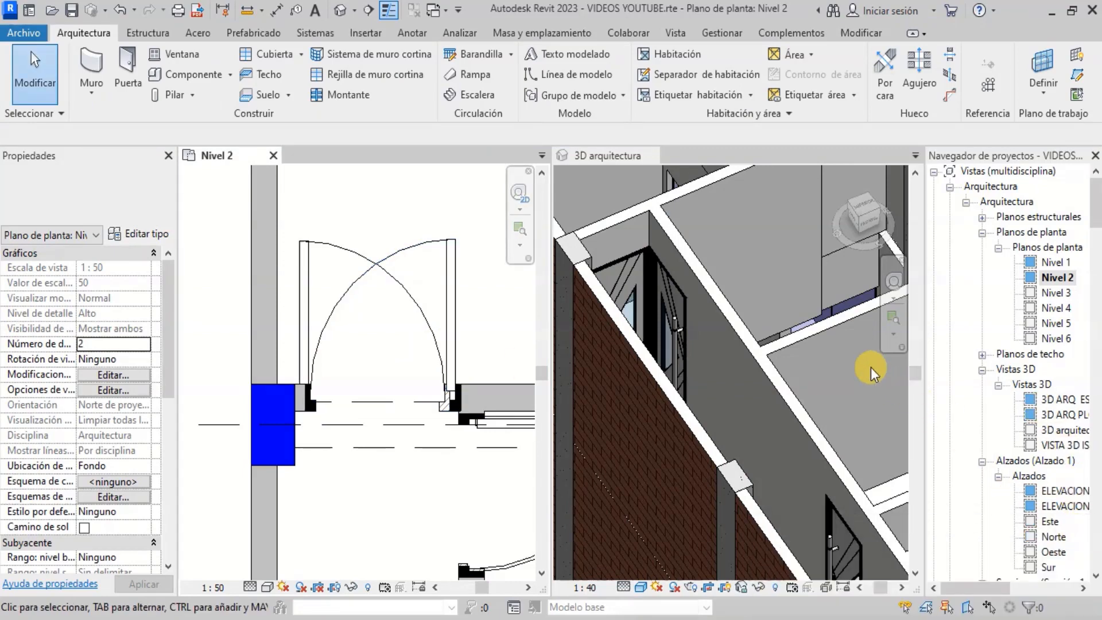
- Select the new 0.9x2.40 door in the horizontal wall, flip its orientation and nudge it slightly left
left_click(461, 297)
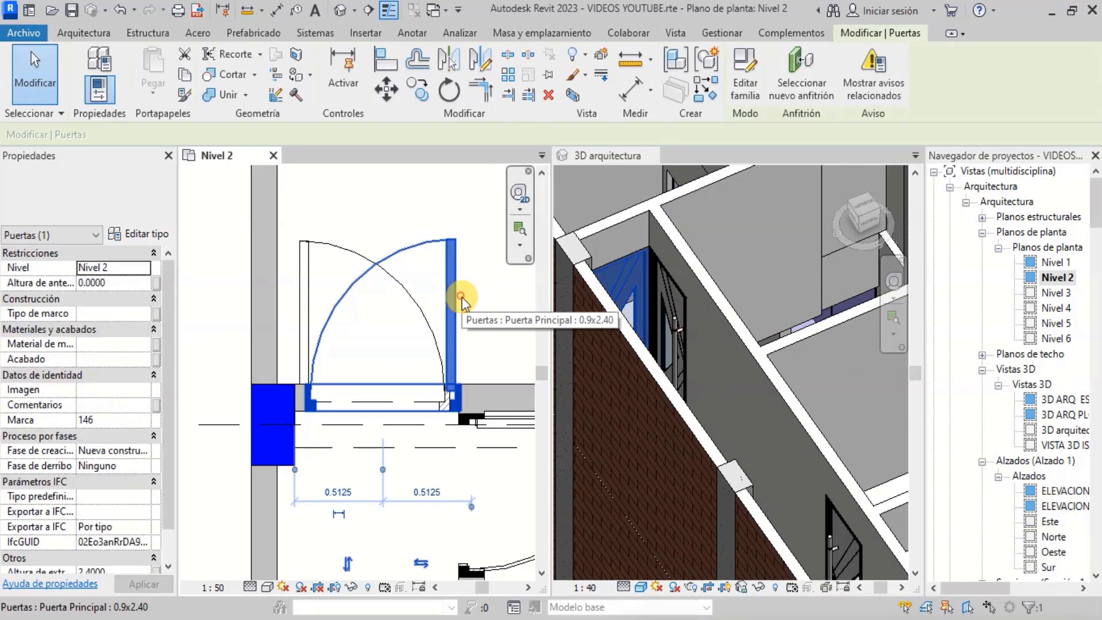
key("space")
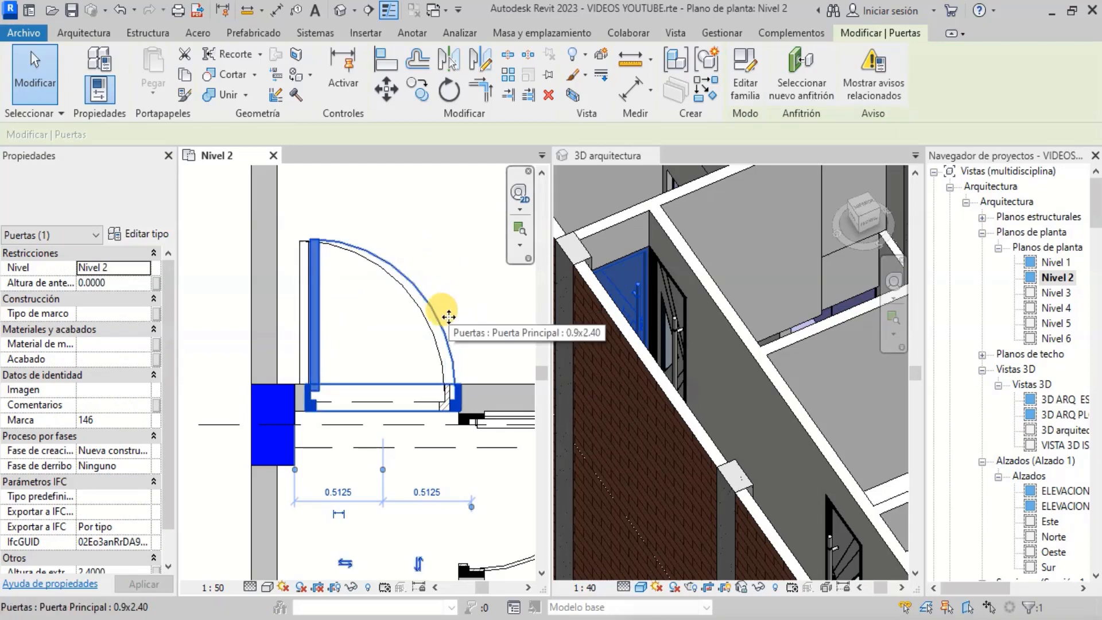
key("Left")
key("Left")
key("Left")
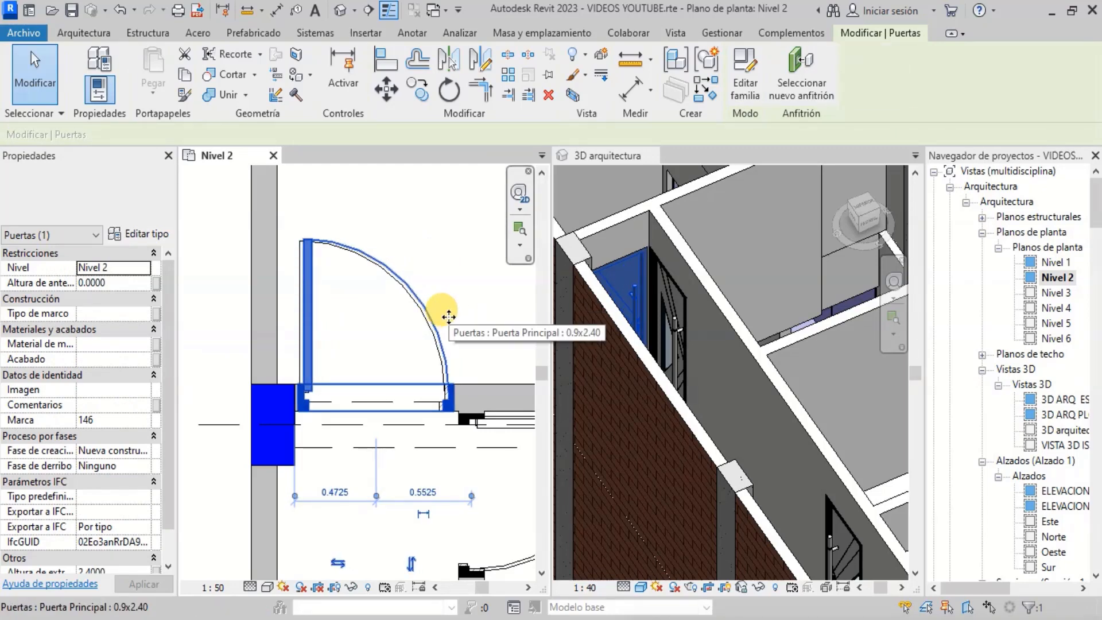
scroll(256, 438, "up", 5)
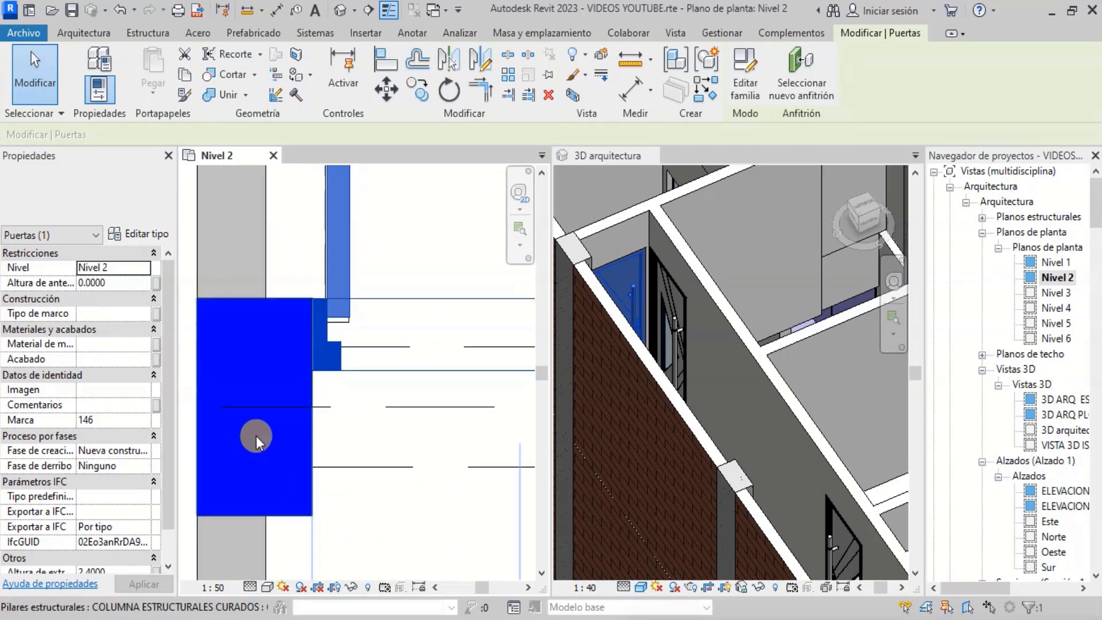
scroll(333, 315, "up", 3)
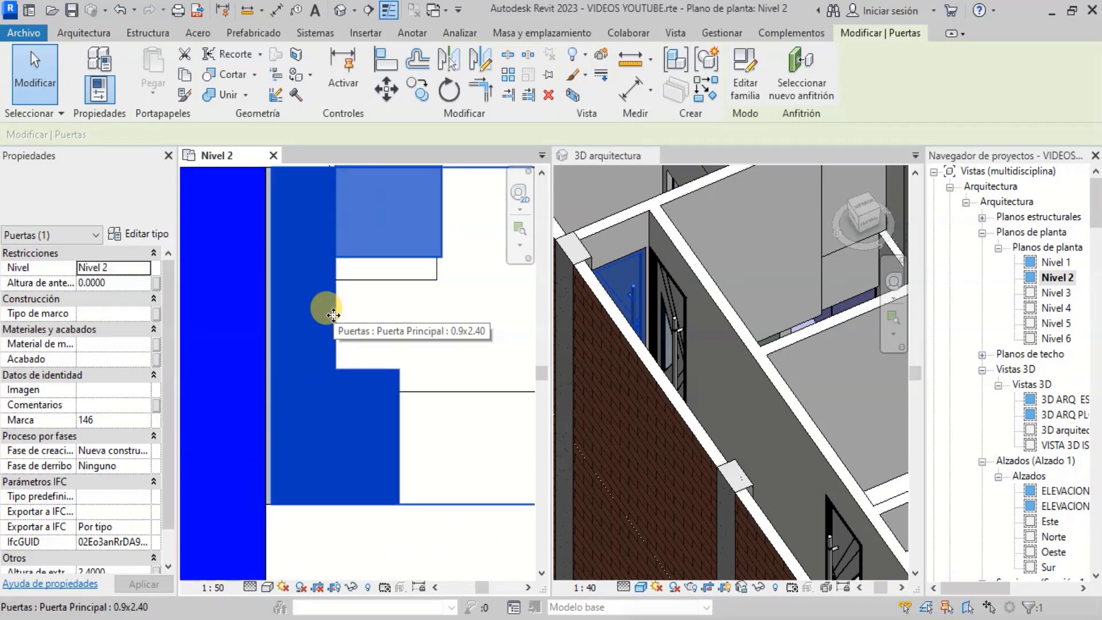
key("Left")
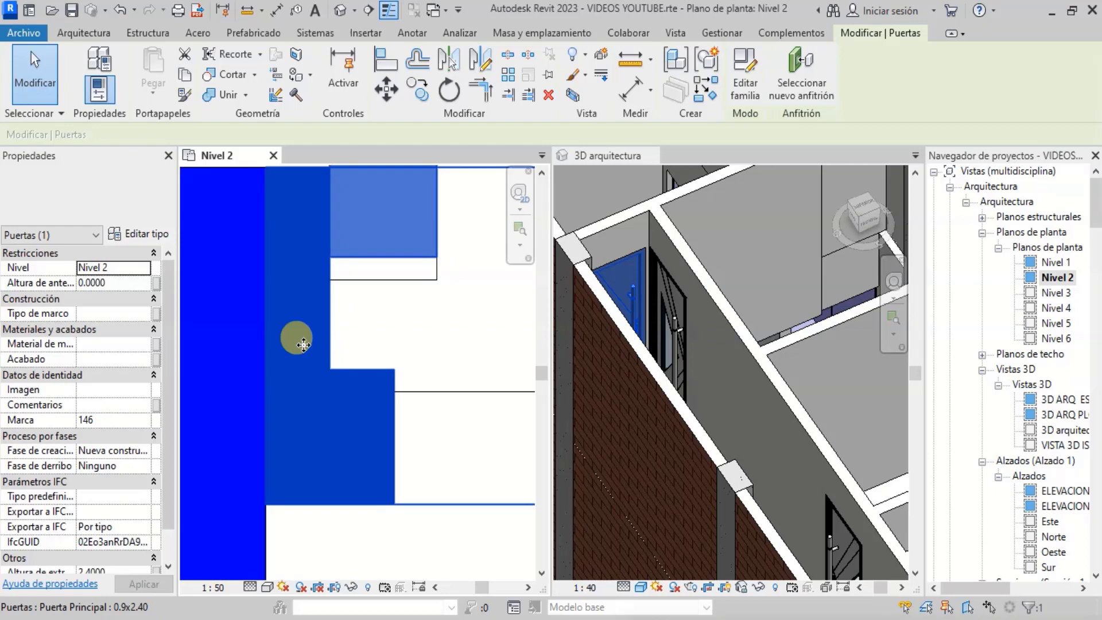
scroll(287, 402, "down", 5)
key("Escape")
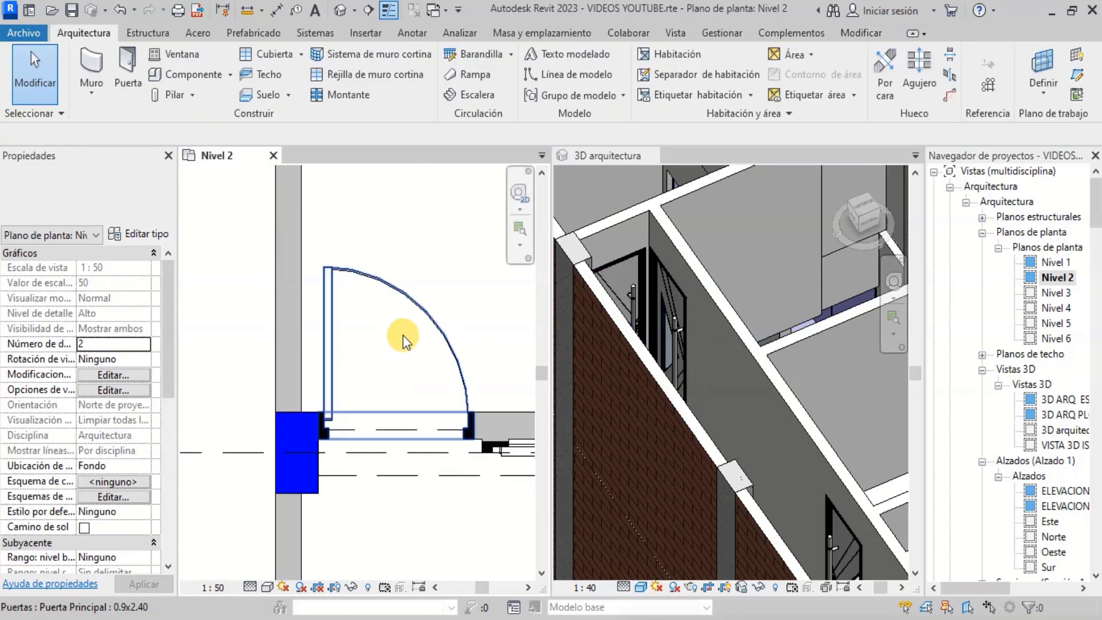
- Examine the Nivel 2 plan and the 3D arquitectura view around the upper rooms
scroll(345, 270, "down", 5)
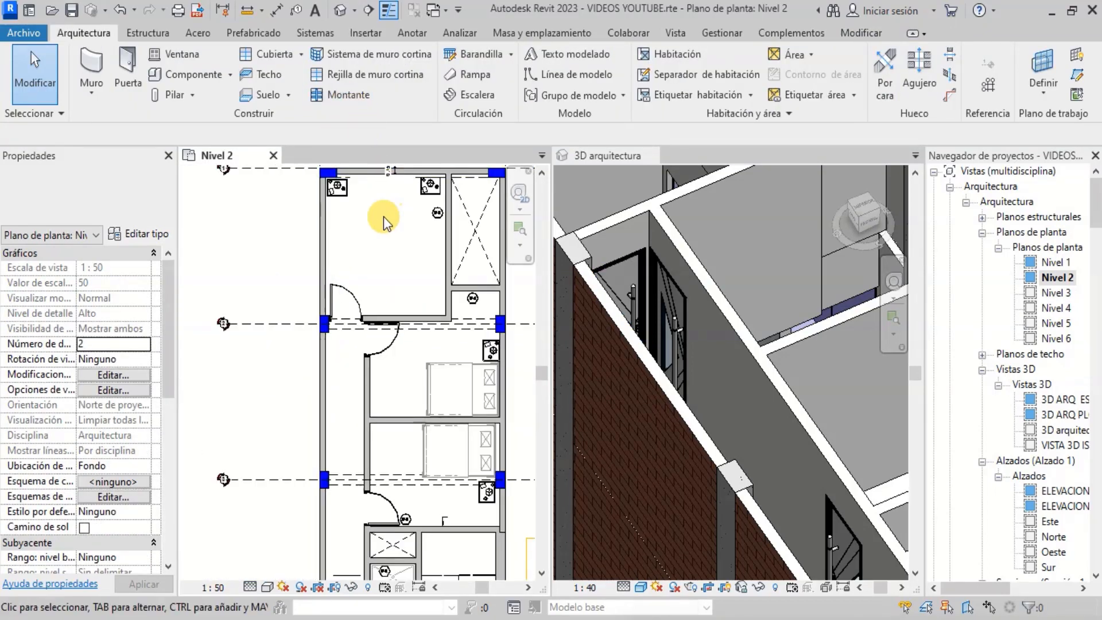
scroll(373, 333, "up", 6)
scroll(379, 402, "down", 3)
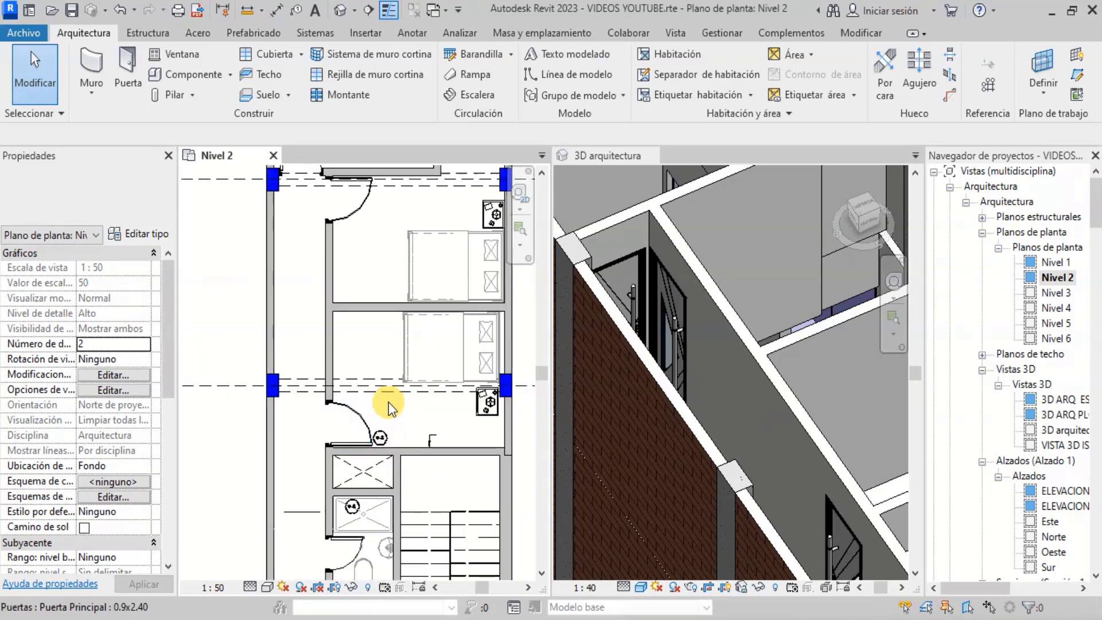
scroll(684, 322, "down", 6)
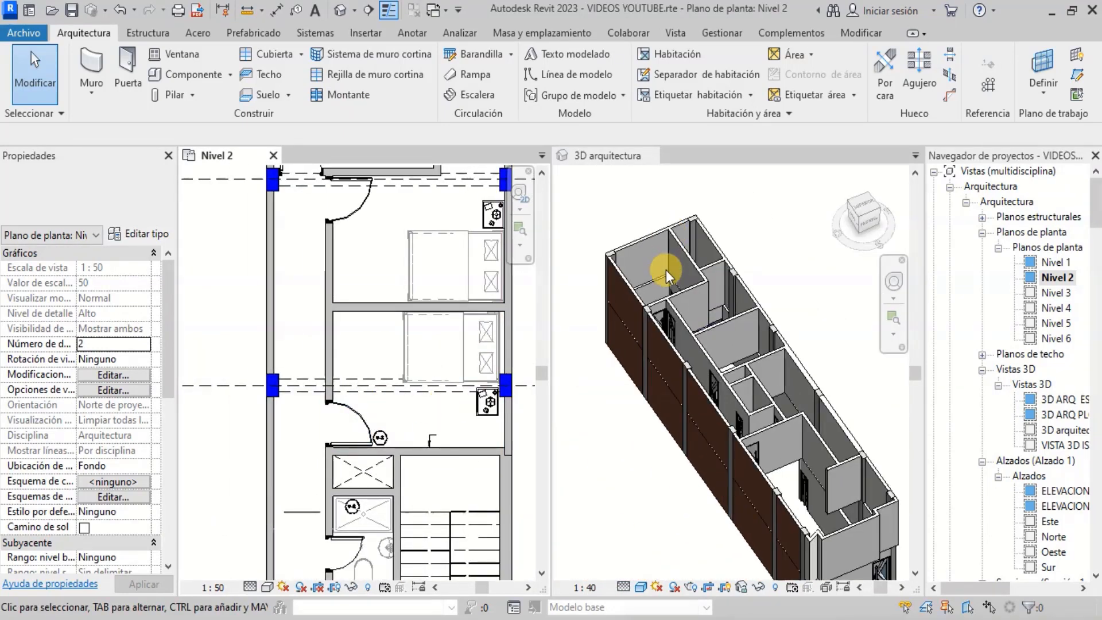
scroll(729, 253, "up", 8)
scroll(781, 341, "down", 3)
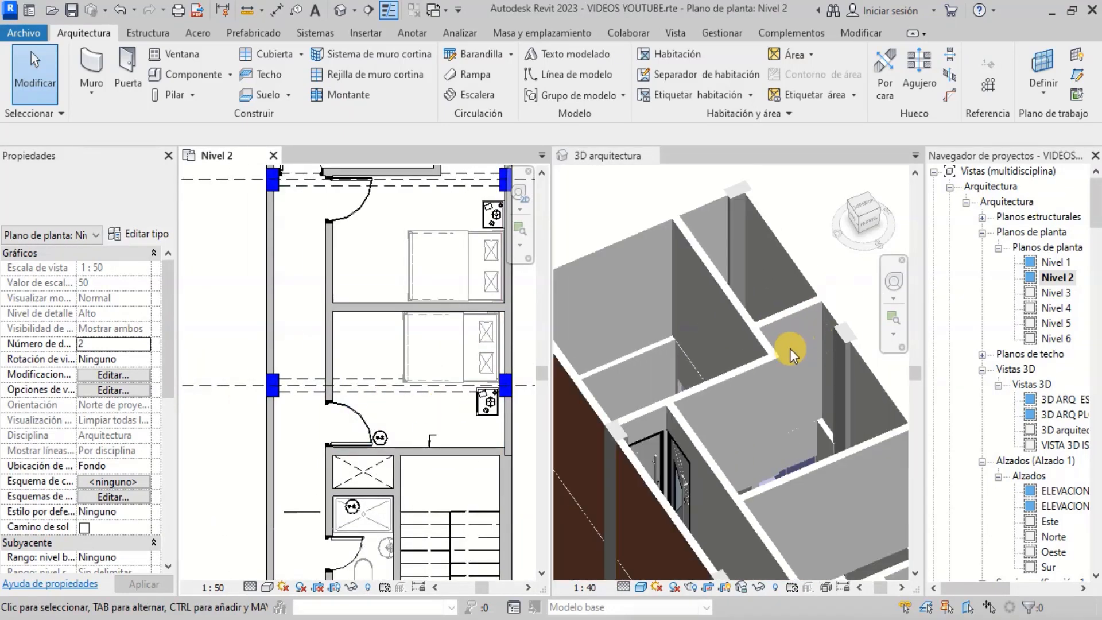
scroll(687, 247, "up", 4)
scroll(286, 445, "down", 2)
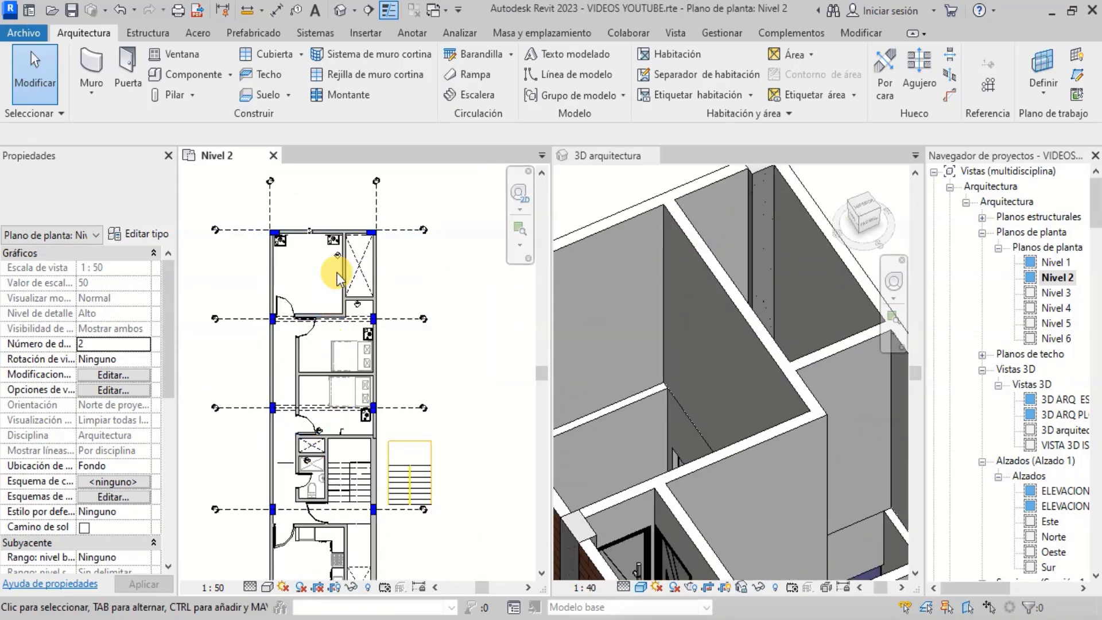
scroll(327, 281, "up", 4)
scroll(467, 404, "up", 1)
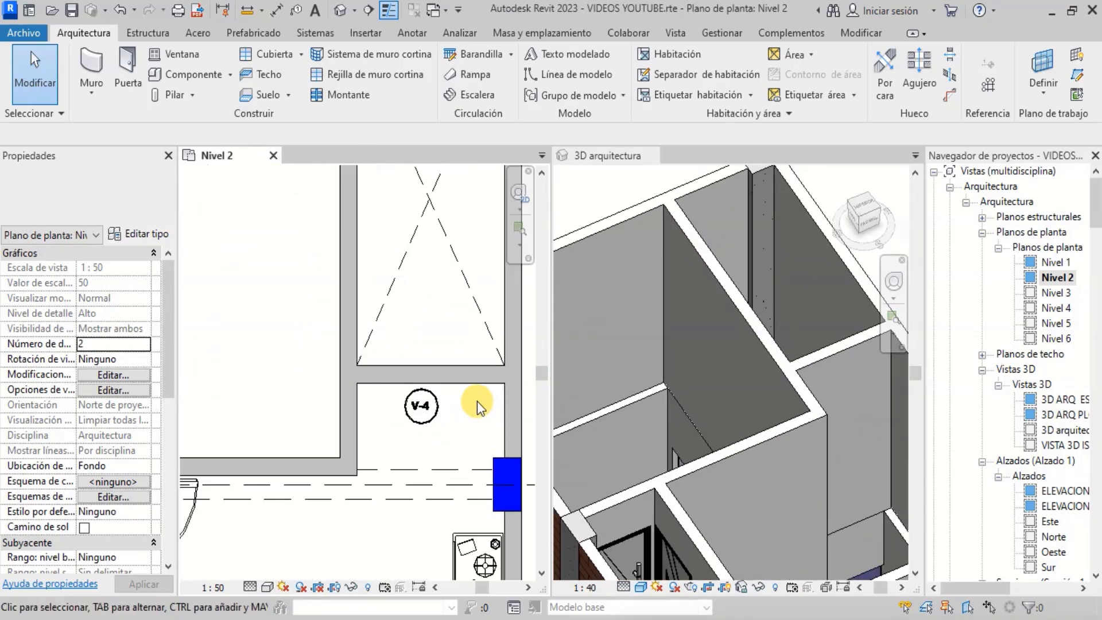
- Select the horizontal wall at V-4 and measure its length with an aligned dimension, then leave the tool
left_click(433, 373)
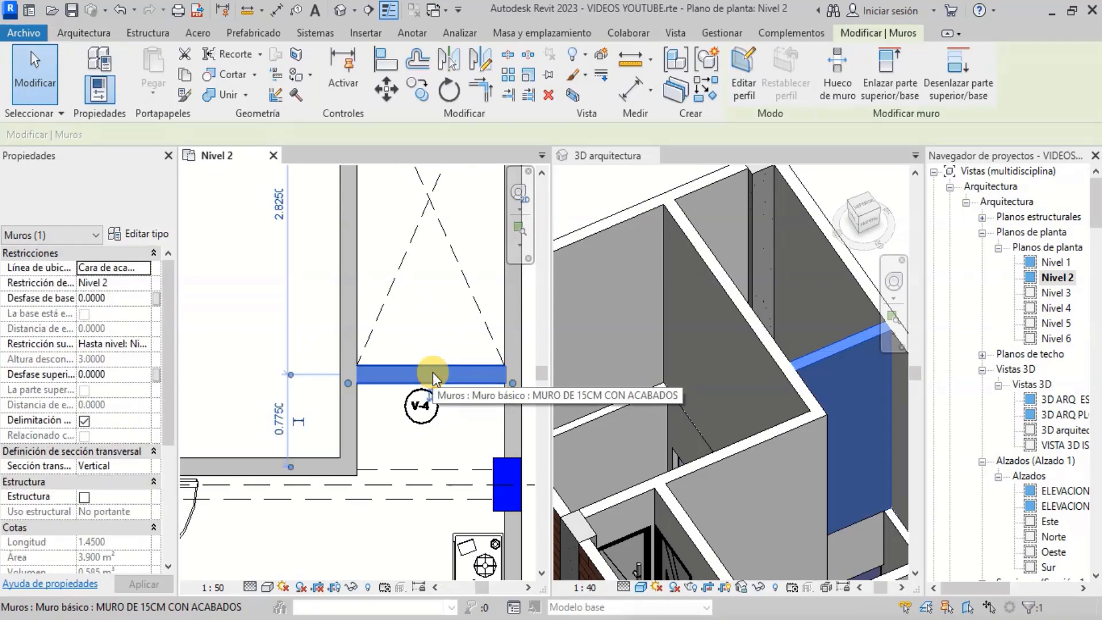
left_click(625, 93)
scroll(508, 335, "up", 1)
left_click(507, 339)
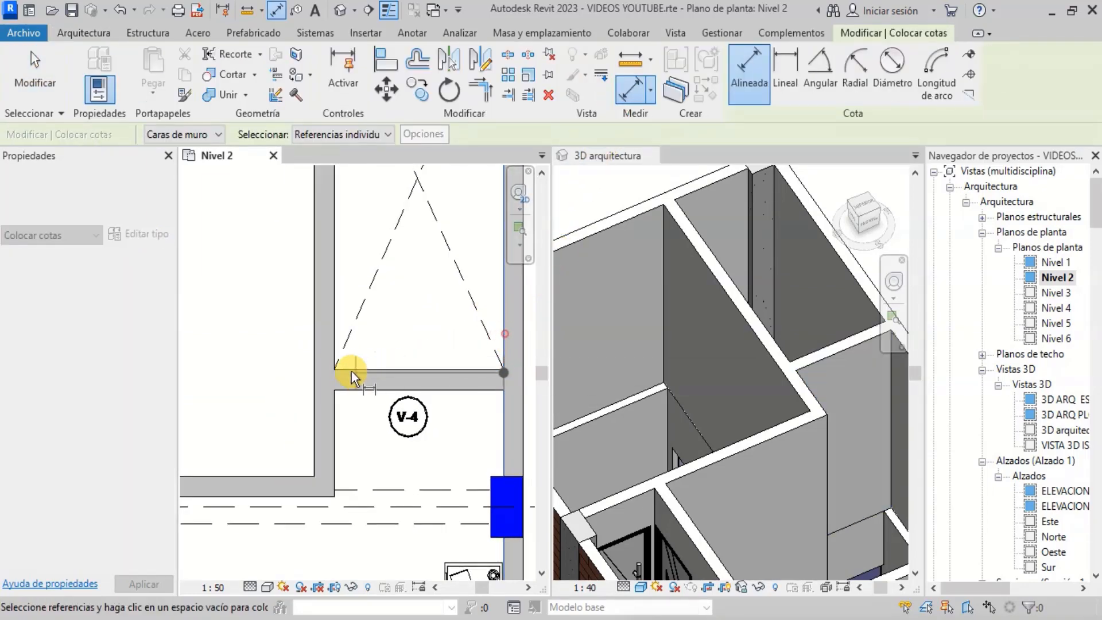
left_click(336, 347)
scroll(385, 336, "up", 1)
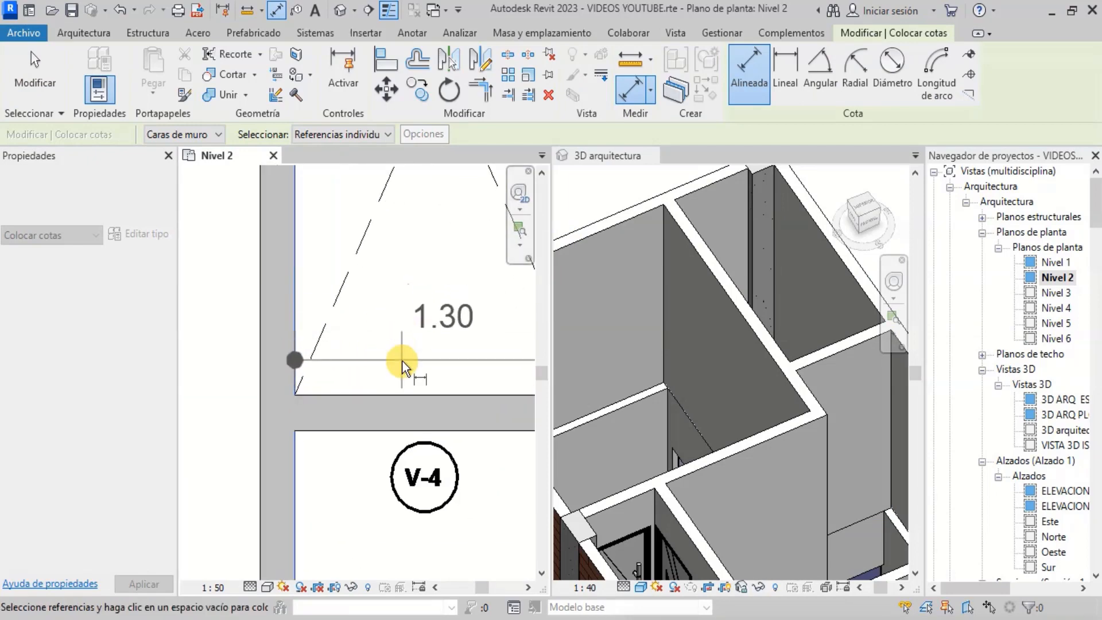
scroll(326, 384, "down", 2)
scroll(399, 367, "up", 2)
scroll(391, 364, "down", 3)
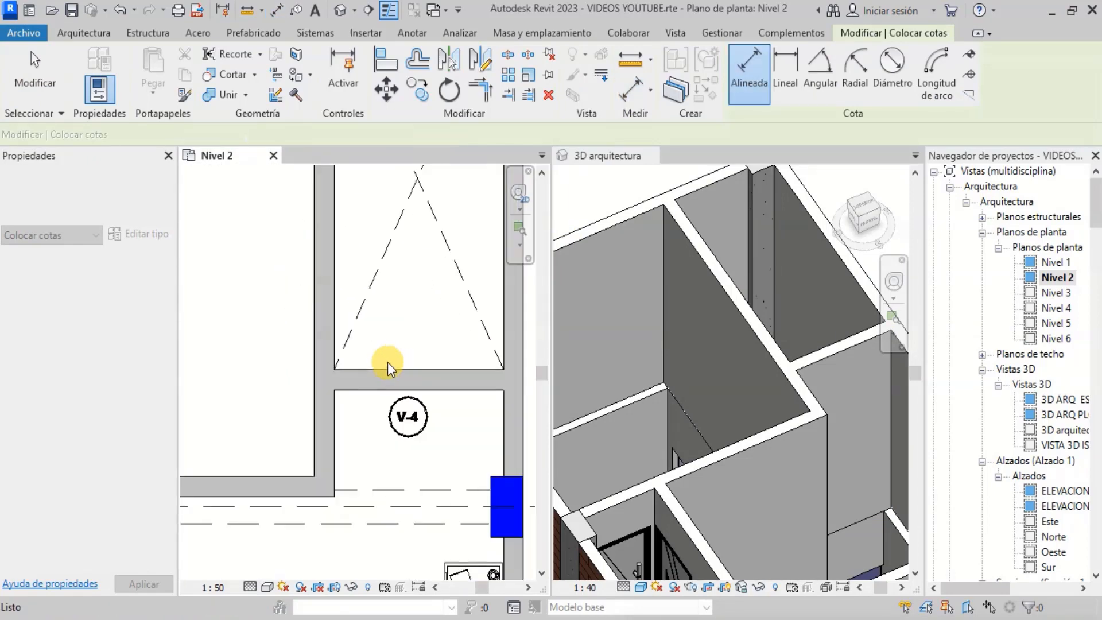
key("Escape")
key("Escape")
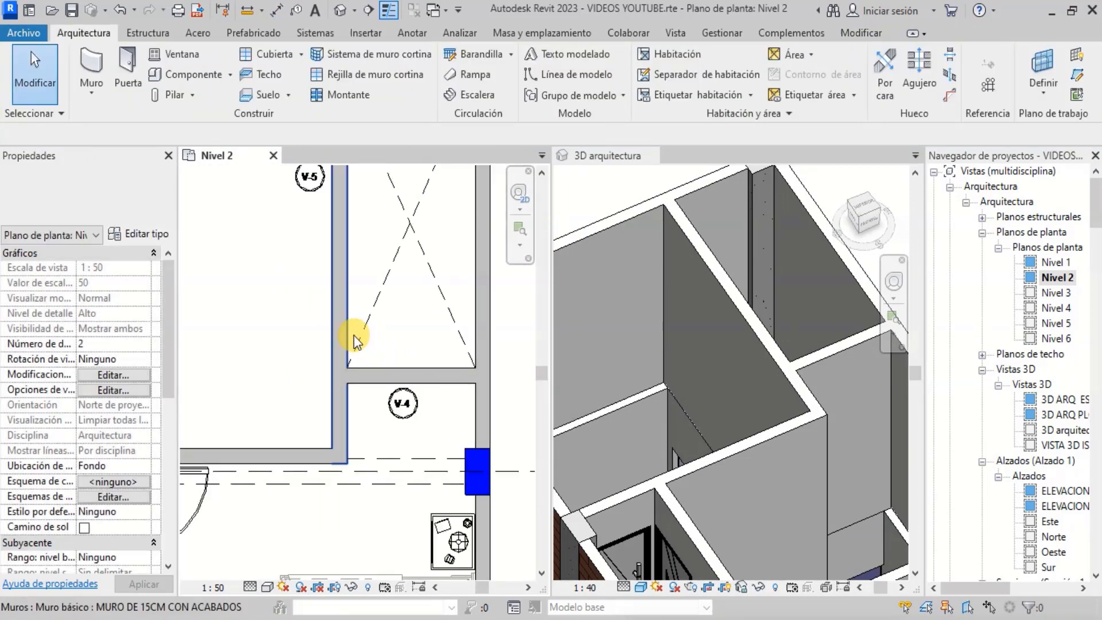
- Start the Window tool, choose the Janela correr v-1.3m type and place it in the horizontal wall at V-4
left_click(183, 54)
left_click(151, 186)
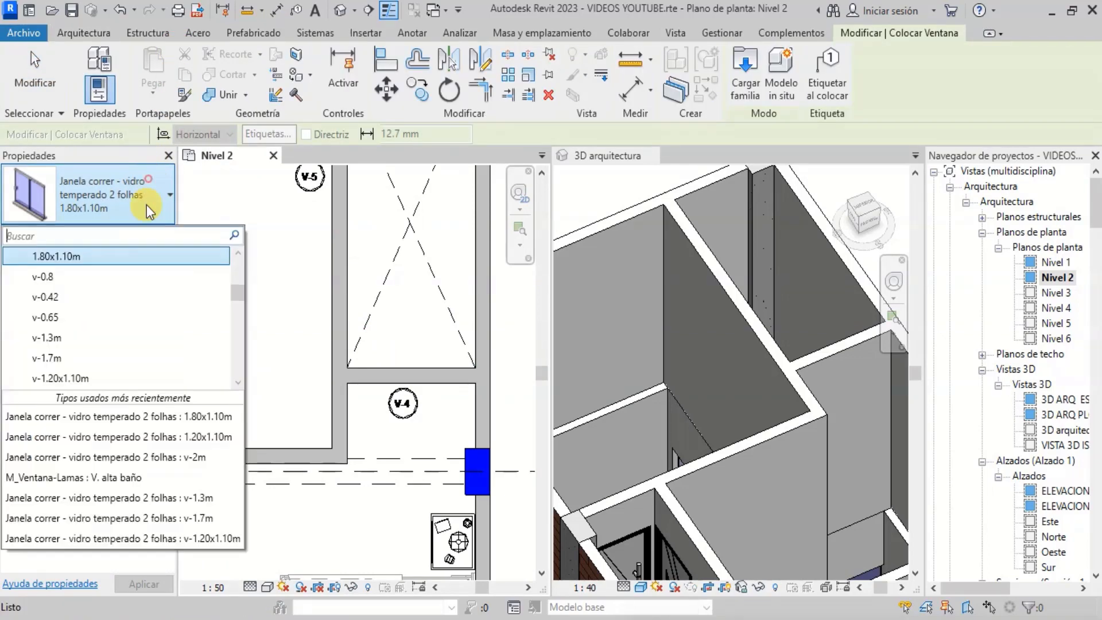
scroll(135, 339, "down", 2)
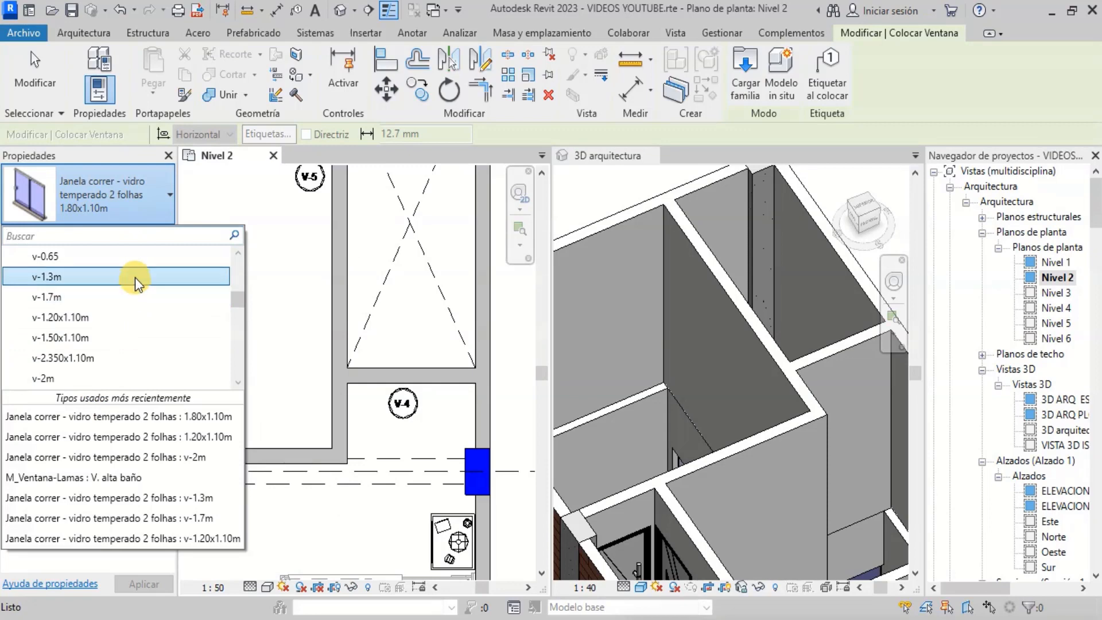
left_click(135, 278)
scroll(424, 379, "up", 1)
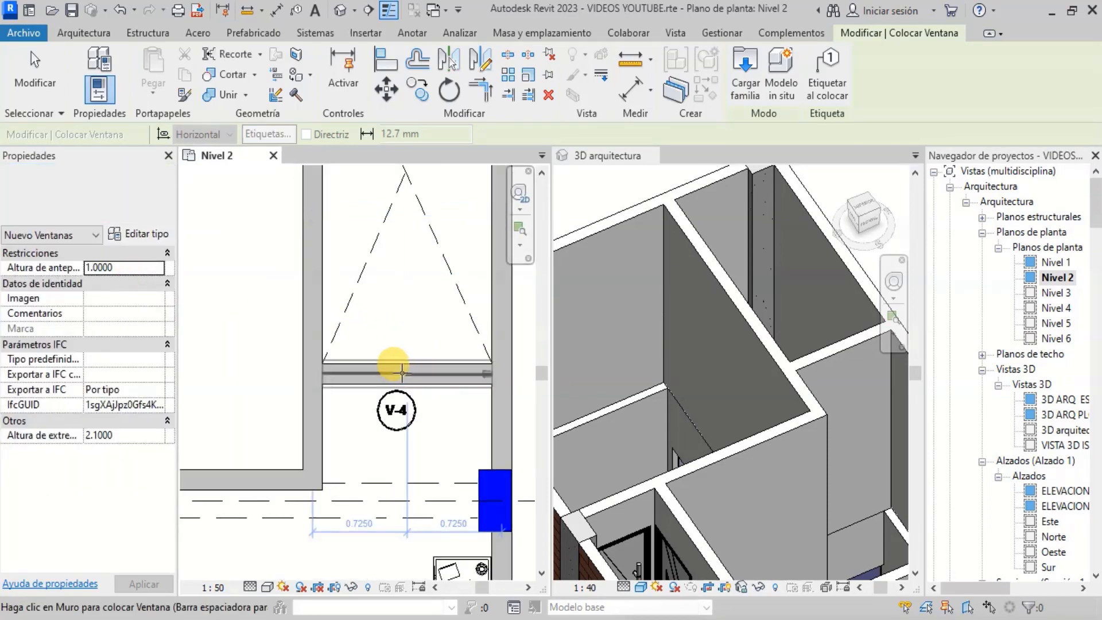
left_click(405, 372)
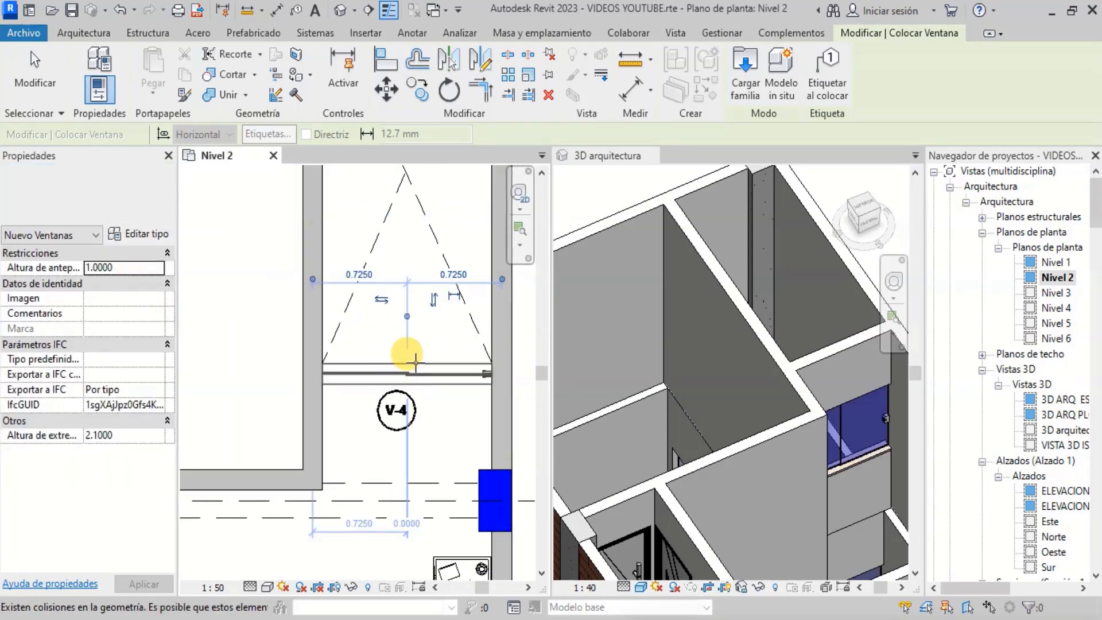
- Switch the window type to 1.80x1.10m and place one in the vertical wall at V-5
scroll(793, 384, "up", 3)
scroll(814, 402, "up", 2)
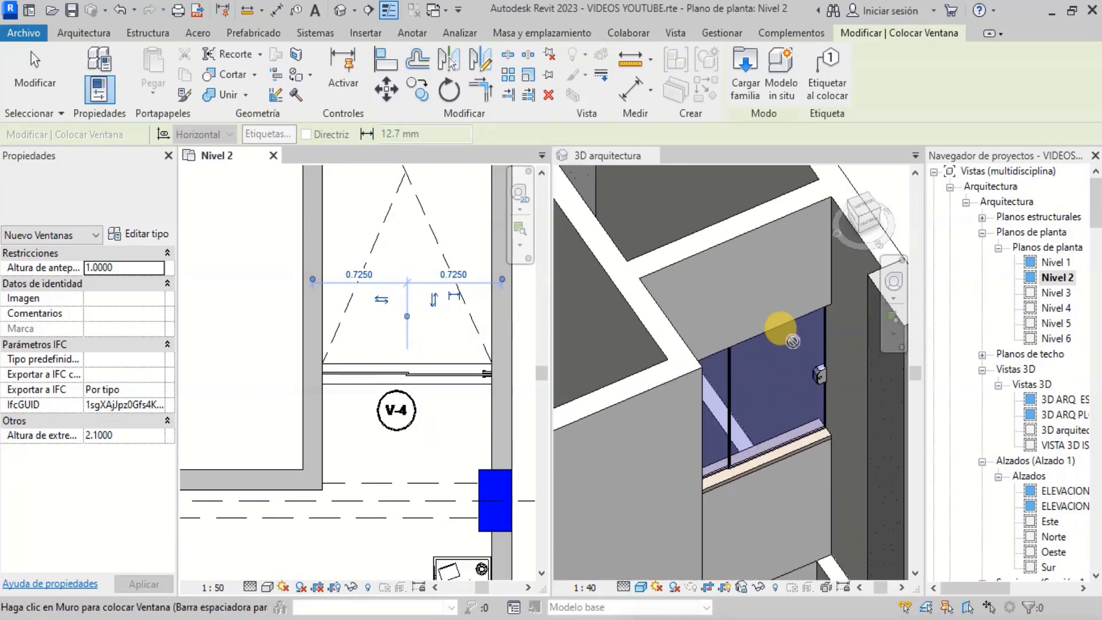
scroll(362, 352, "up", 3)
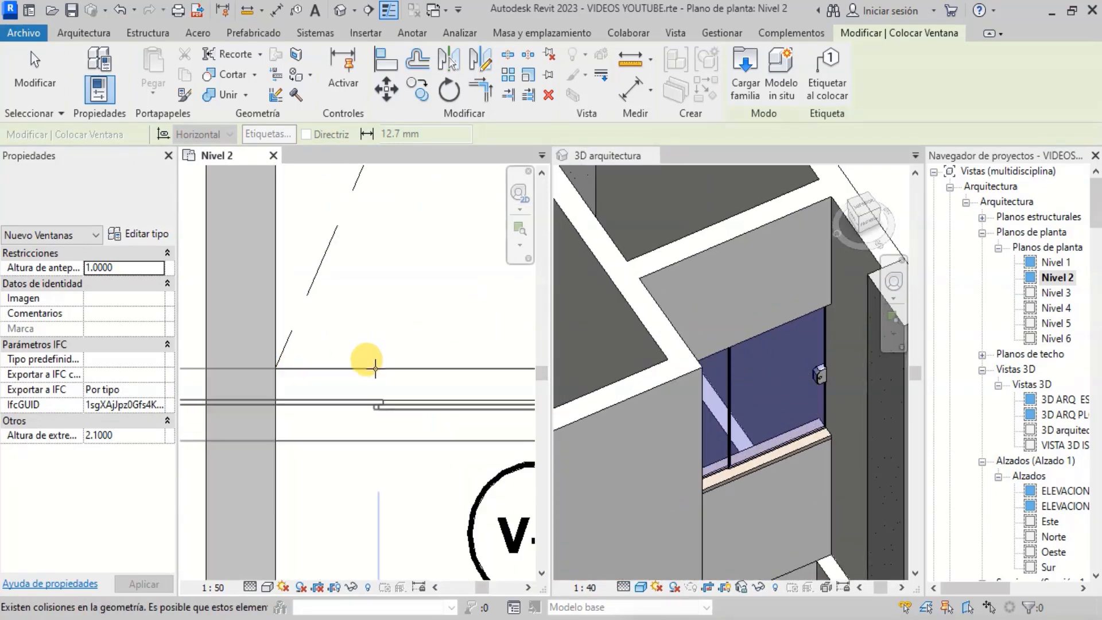
scroll(371, 373, "down", 1)
scroll(386, 394, "down", 4)
scroll(347, 252, "up", 2)
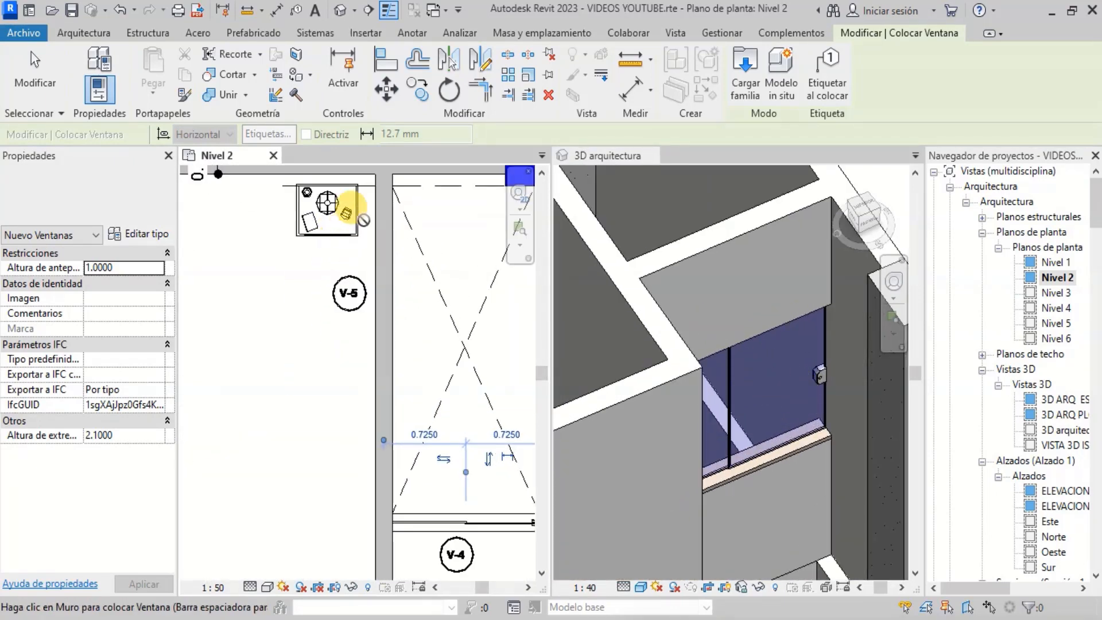
left_click(137, 207)
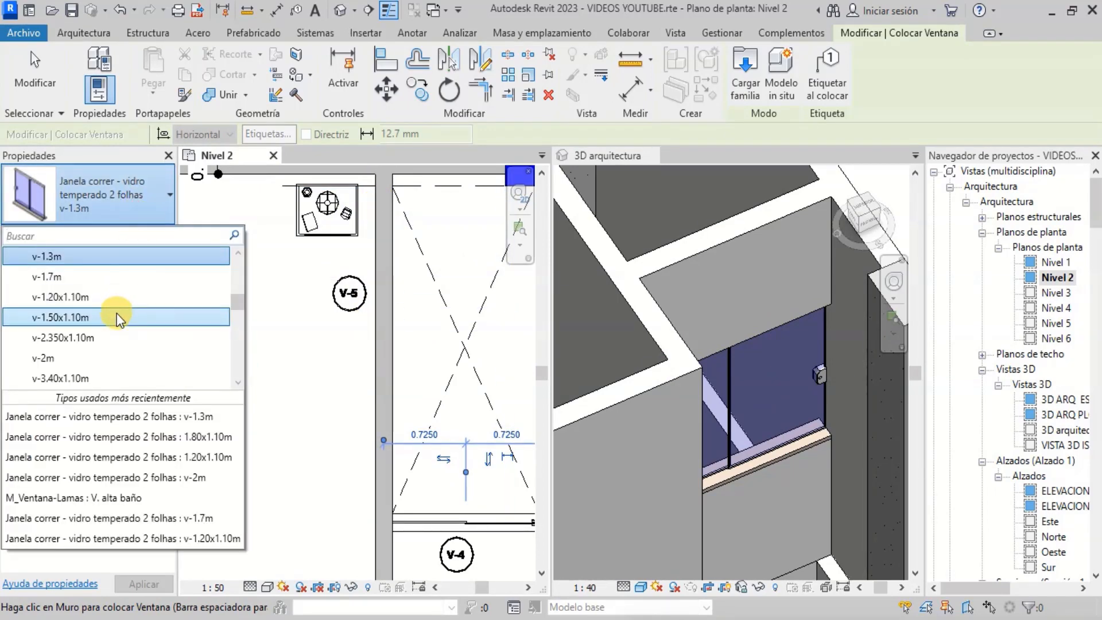
scroll(116, 312, "up", 2)
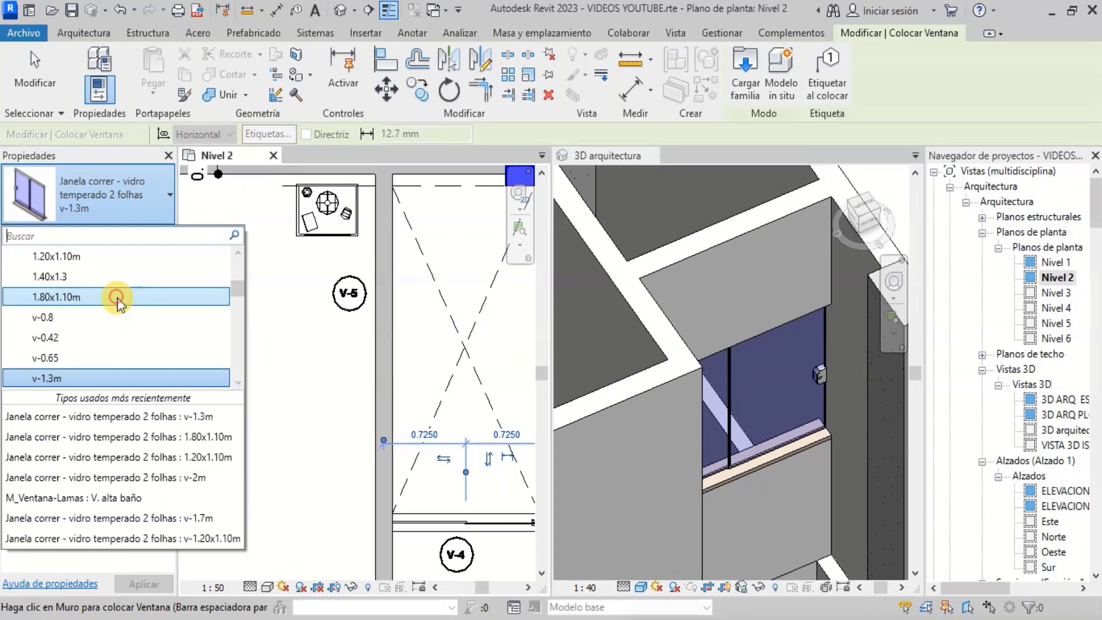
left_click(117, 298)
scroll(390, 314, "down", 1)
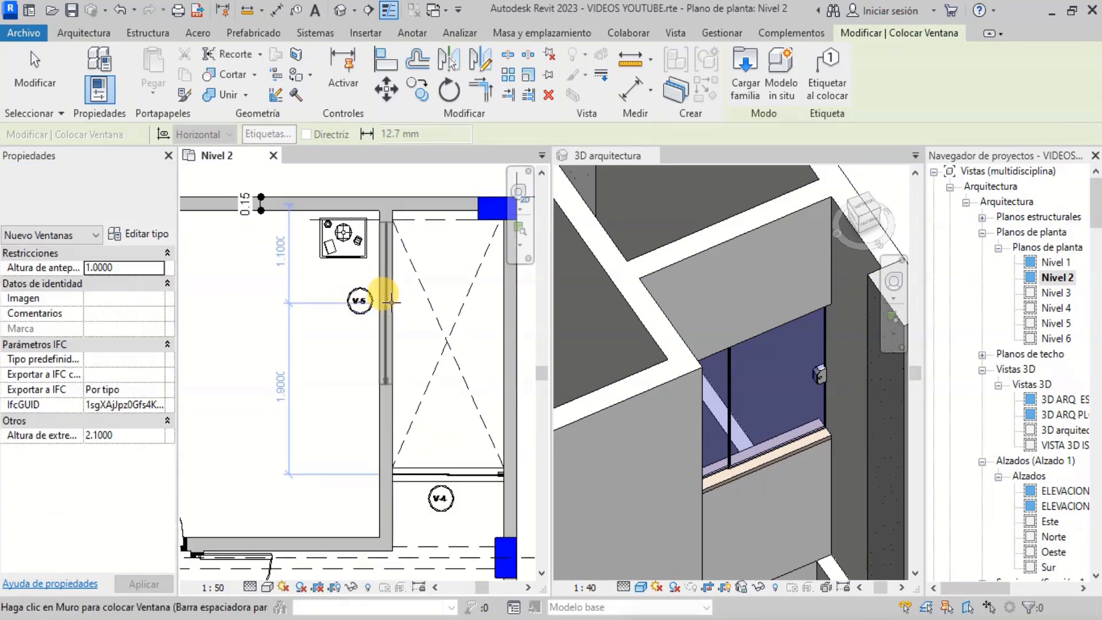
left_click(392, 300)
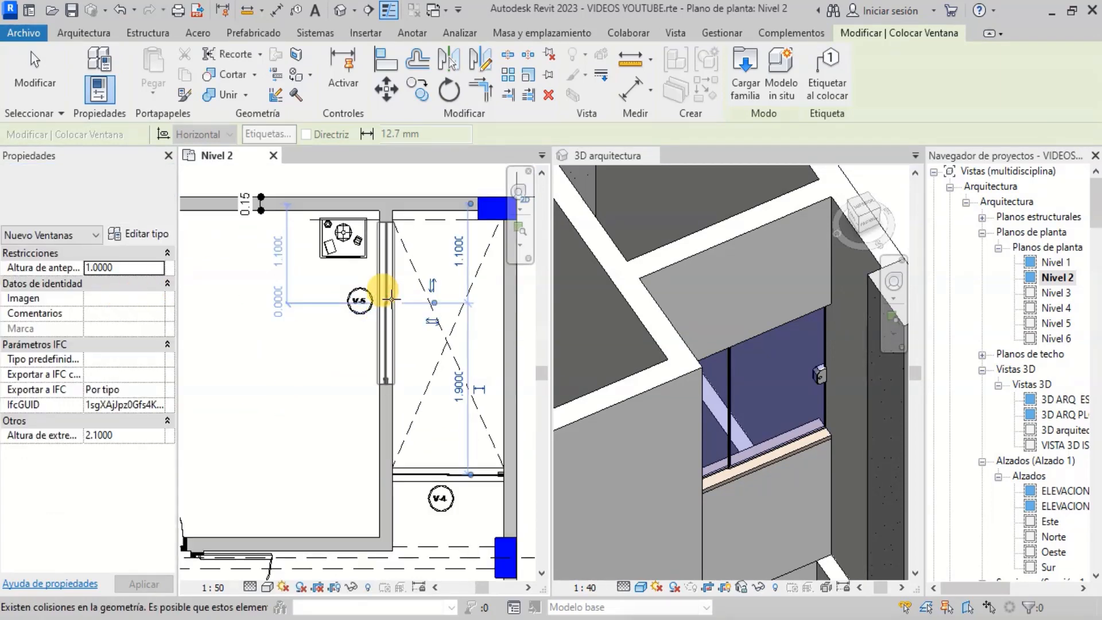
- Inspect the placed windows in the 3D arquitectura view and the Nivel 2 plan
scroll(782, 363, "down", 3)
scroll(624, 282, "up", 3)
scroll(612, 269, "up", 2)
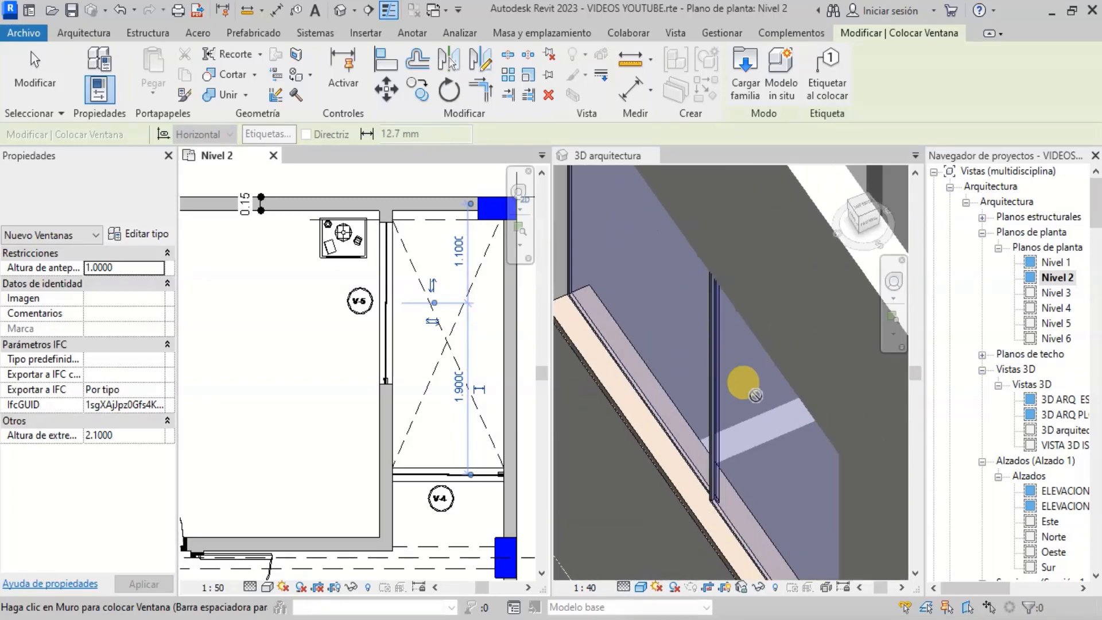
scroll(745, 384, "down", 2)
scroll(381, 263, "down", 3)
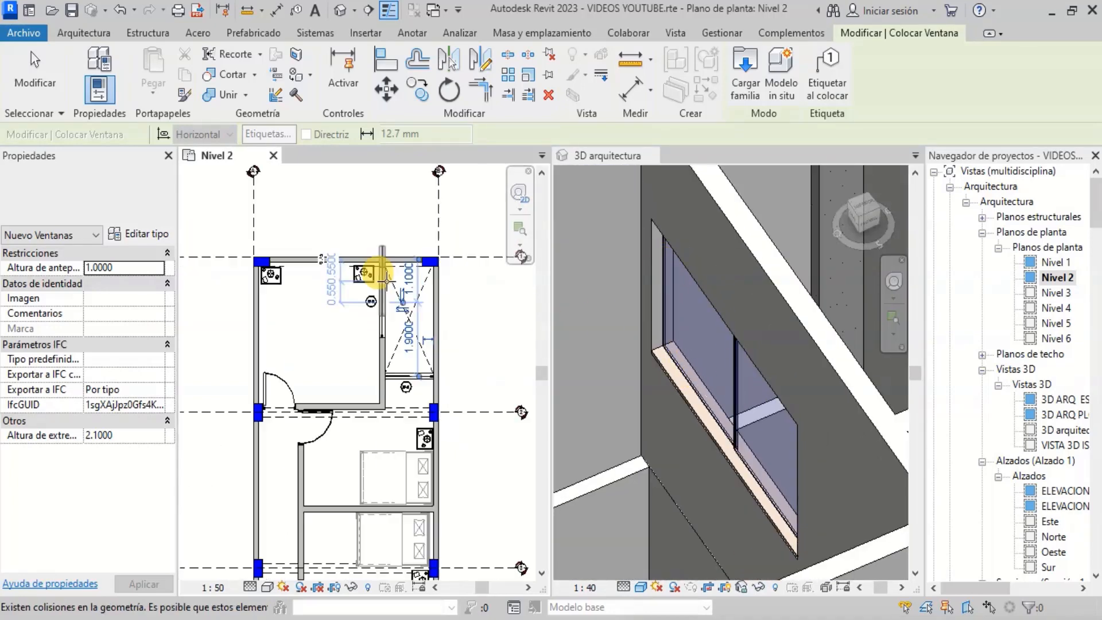
scroll(360, 430, "up", 1)
scroll(364, 300, "down", 2)
scroll(362, 438, "down", 1)
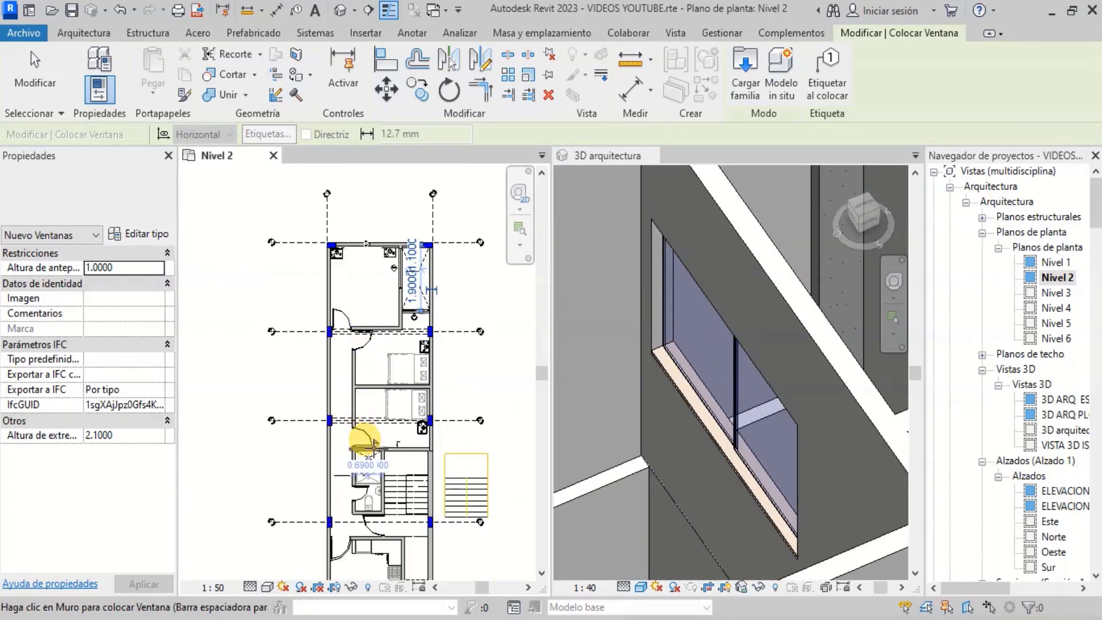
- Place another 1.80x1.10m window in the horizontal wall at V-3 above the stair
scroll(377, 389, "up", 2)
scroll(381, 423, "up", 2)
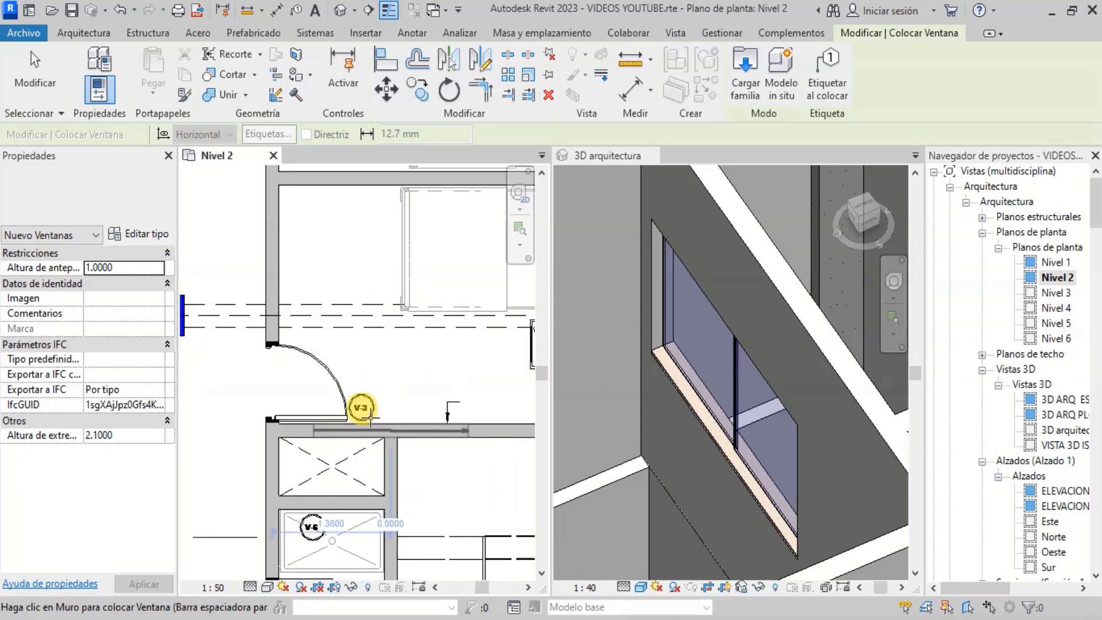
scroll(364, 414, "down", 1)
scroll(447, 425, "up", 2)
scroll(446, 425, "down", 2)
scroll(394, 320, "up", 3)
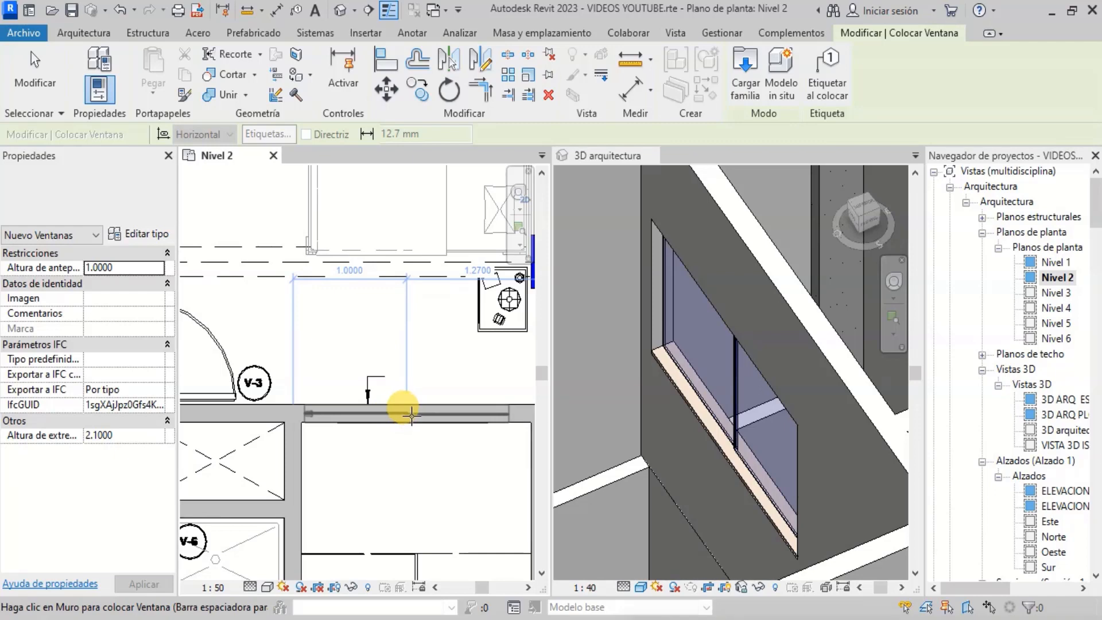
left_click(411, 408)
scroll(361, 320, "down", 3)
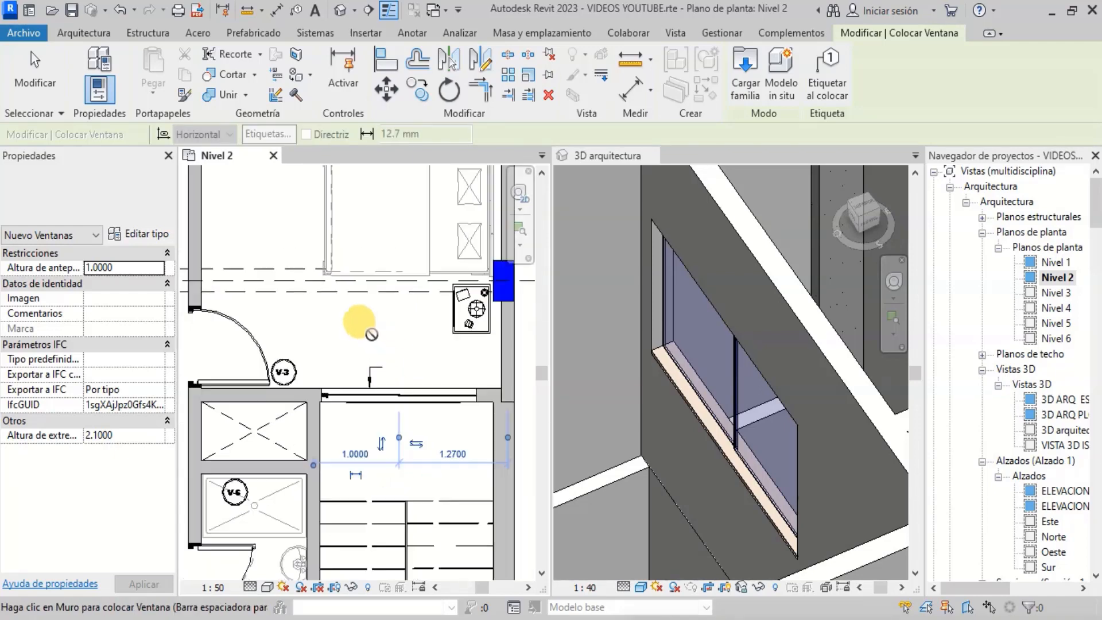
- Inspect the window above the stair in the 3D arquitectura view and the Nivel 2 plan
scroll(653, 366, "down", 2)
scroll(653, 366, "down", 2)
scroll(744, 422, "down", 1)
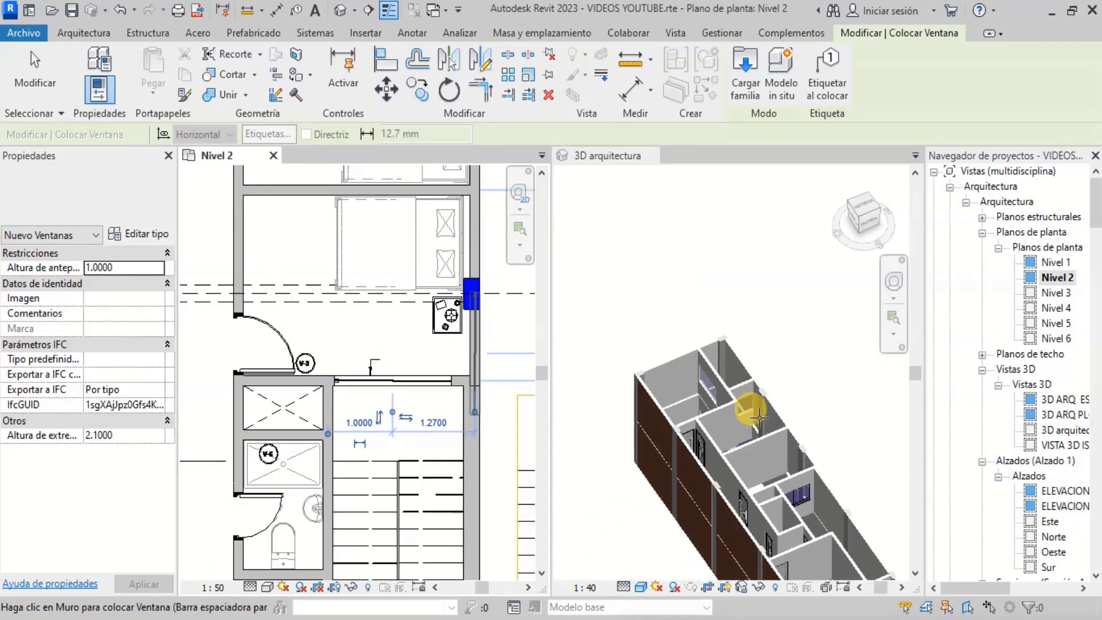
scroll(786, 488, "up", 5)
scroll(755, 436, "up", 1)
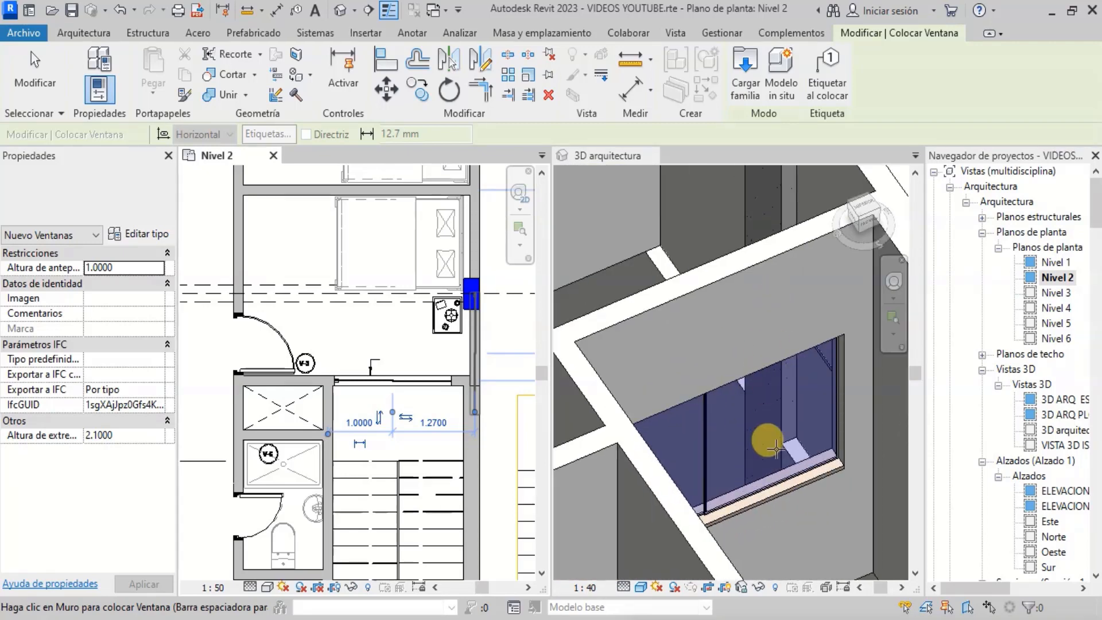
scroll(785, 329, "down", 2)
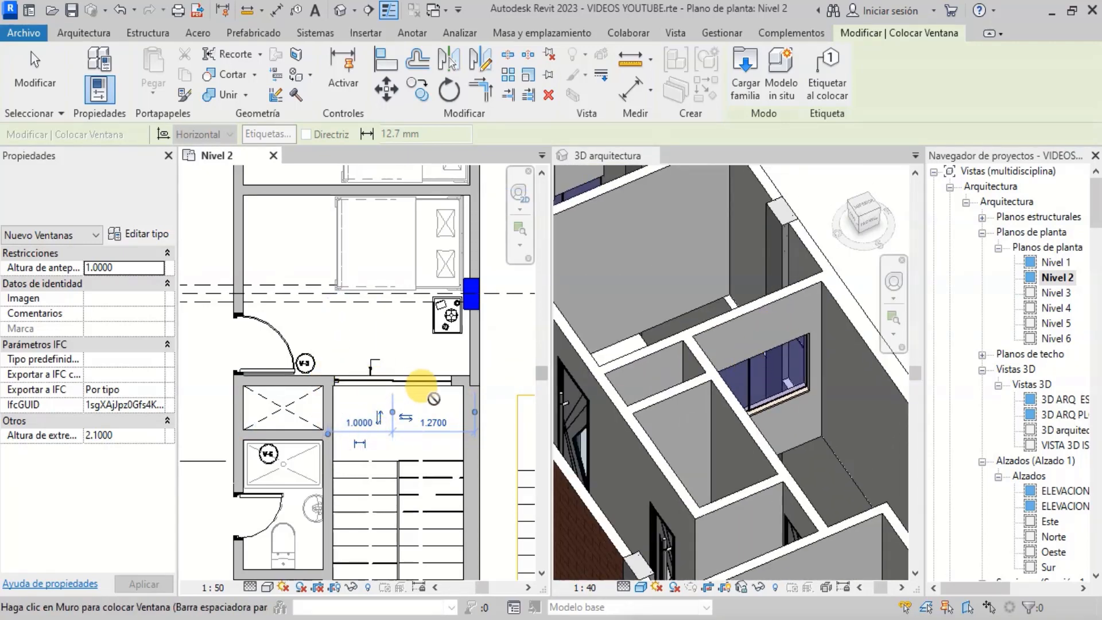
scroll(438, 318, "down", 2)
scroll(439, 316, "down", 1)
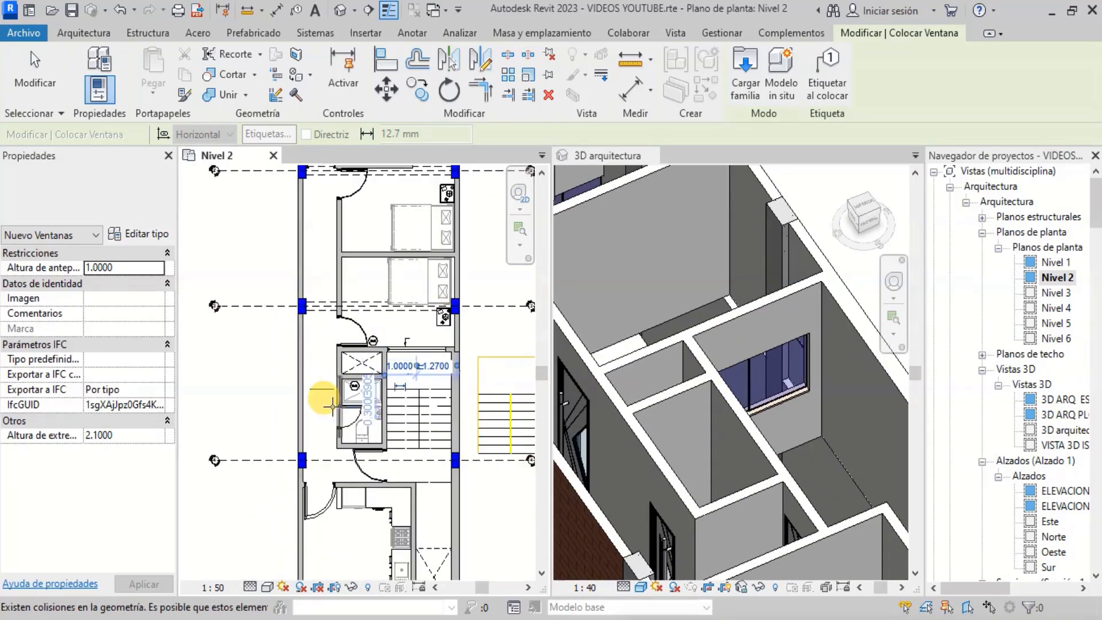
- Delete the window just placed in the wall at V-3
key("Escape")
key("Escape")
scroll(419, 349, "up", 2)
left_click(419, 349)
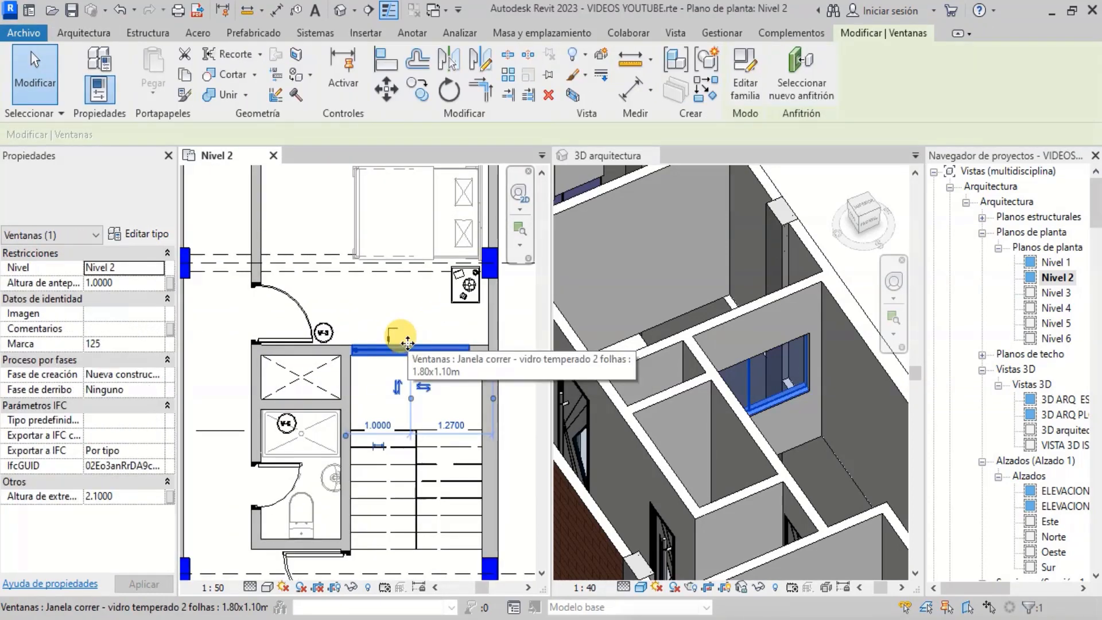
key("Delete")
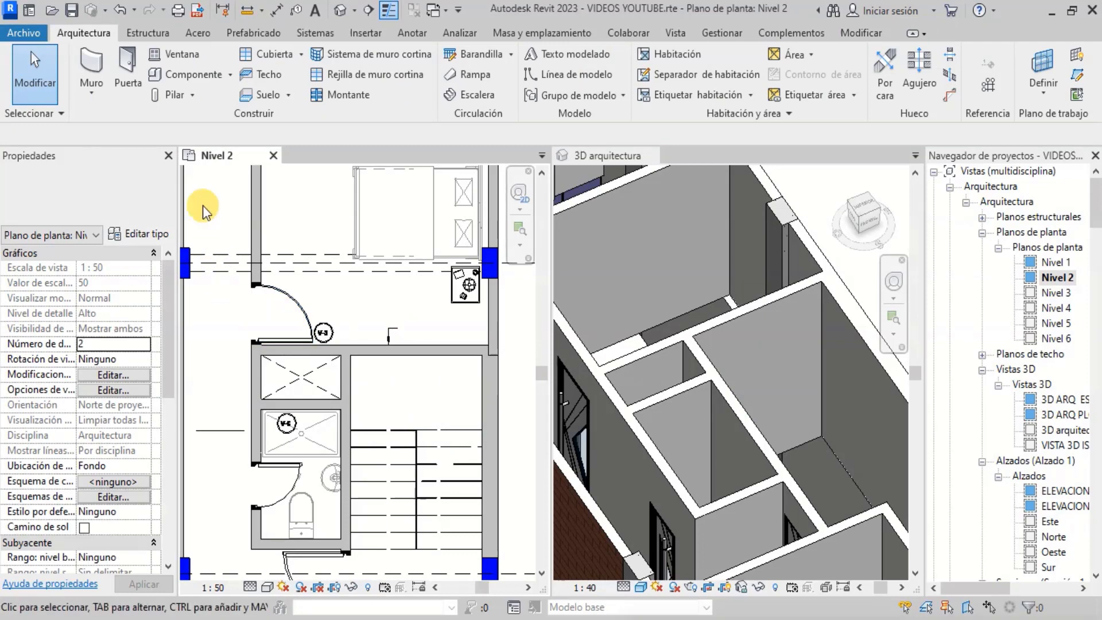
- Place a new window centered in the same wall at V-3 above the stair
left_click(170, 50)
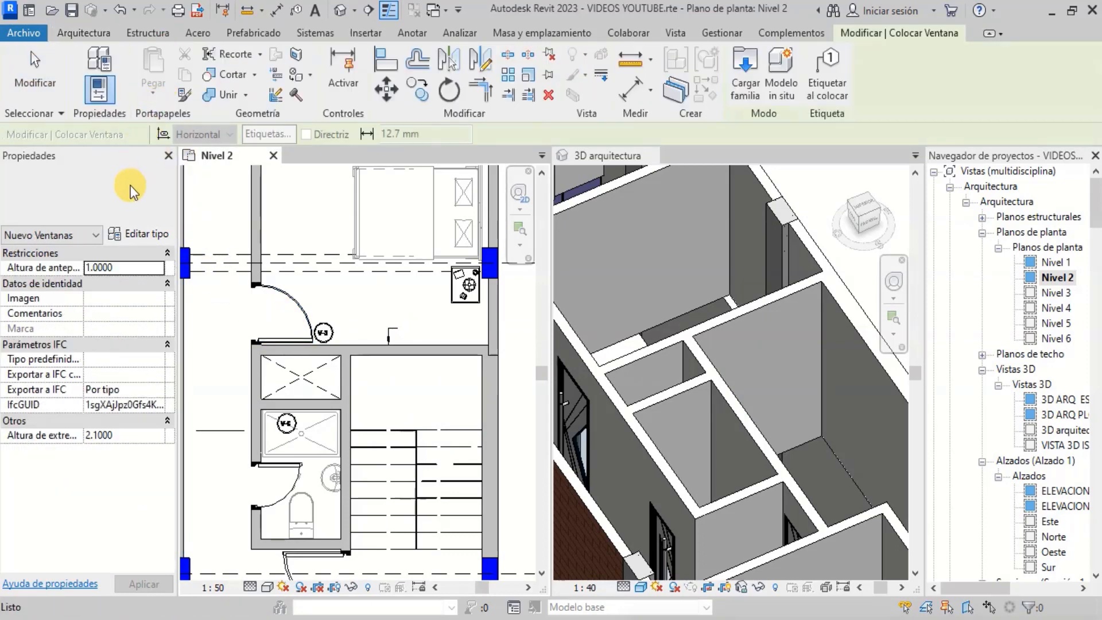
left_click(128, 199)
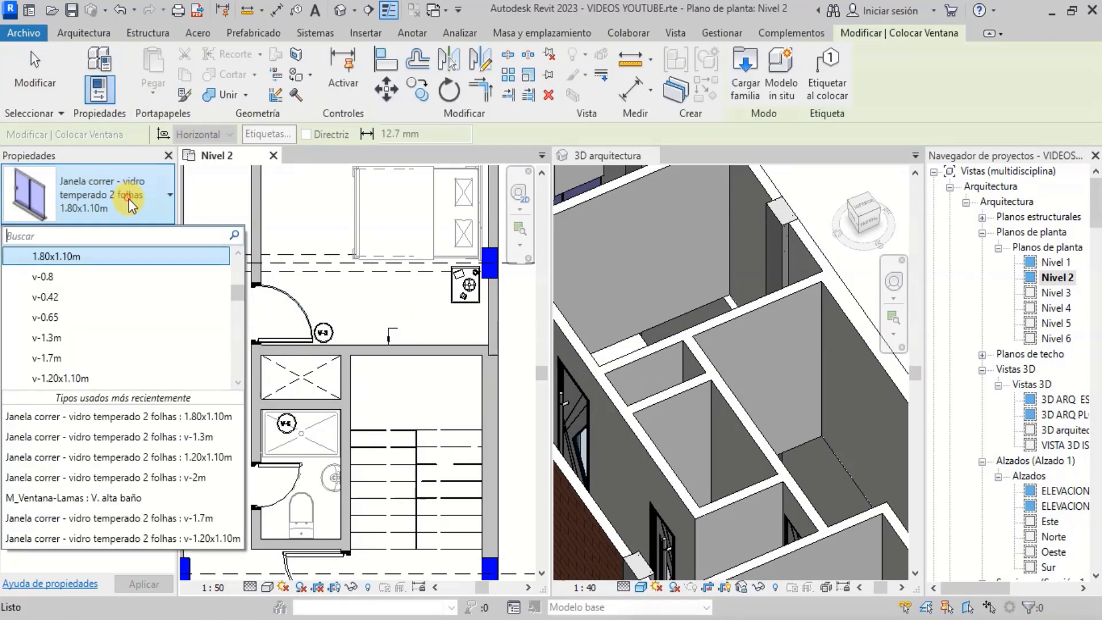
left_click(412, 345)
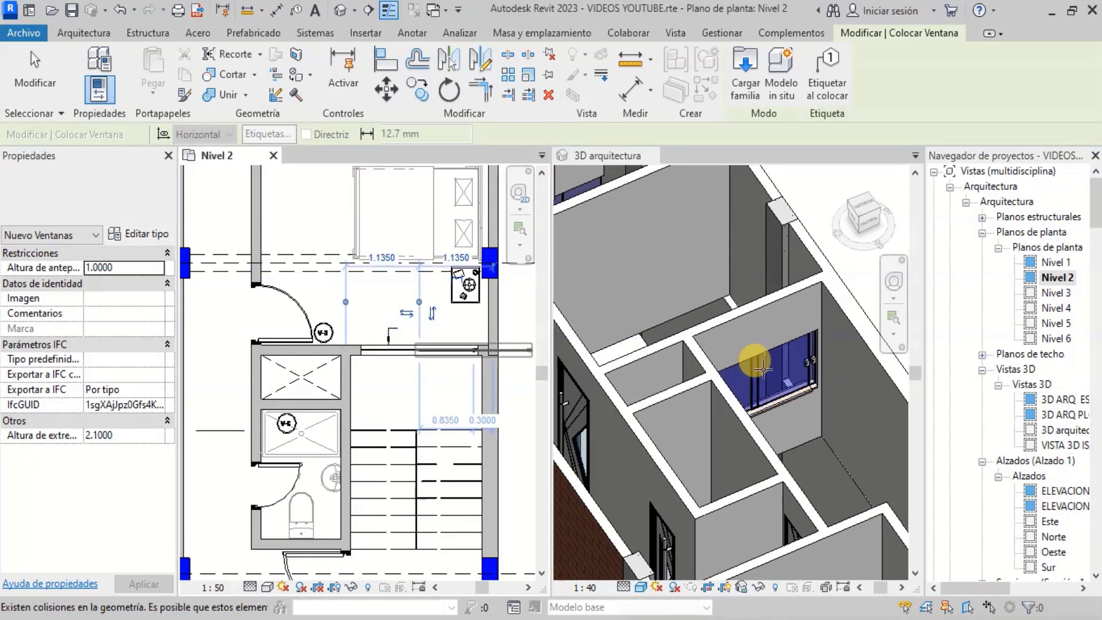
scroll(413, 333, "down", 3)
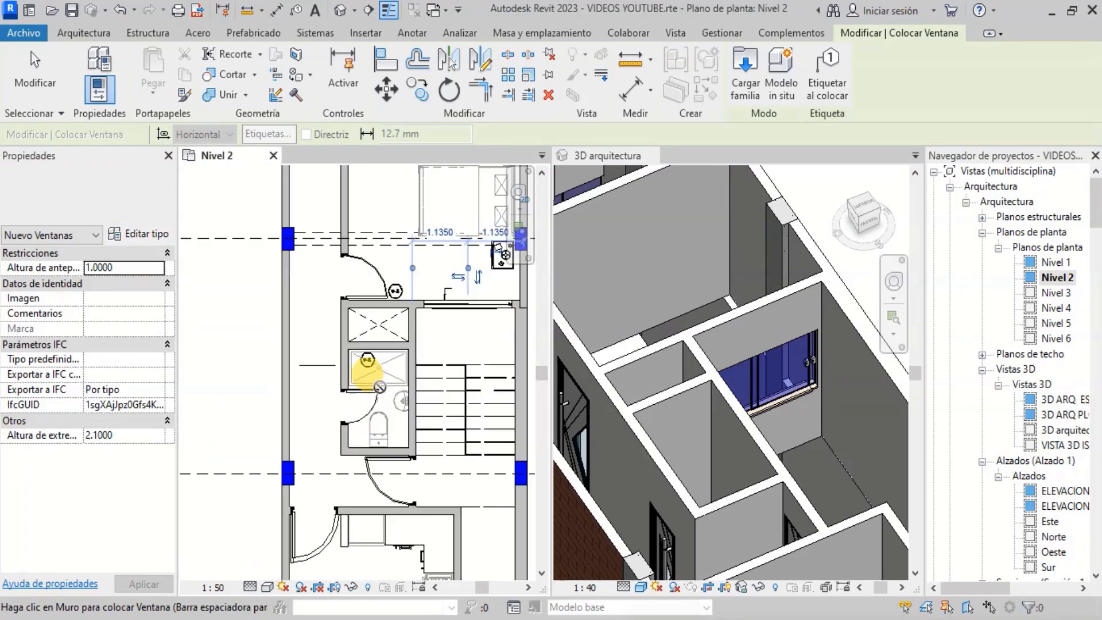
key("Escape")
scroll(364, 377, "up", 5)
key("Escape")
- Start the Window tool and choose the v-0.8 window type
scroll(361, 409, "down", 2)
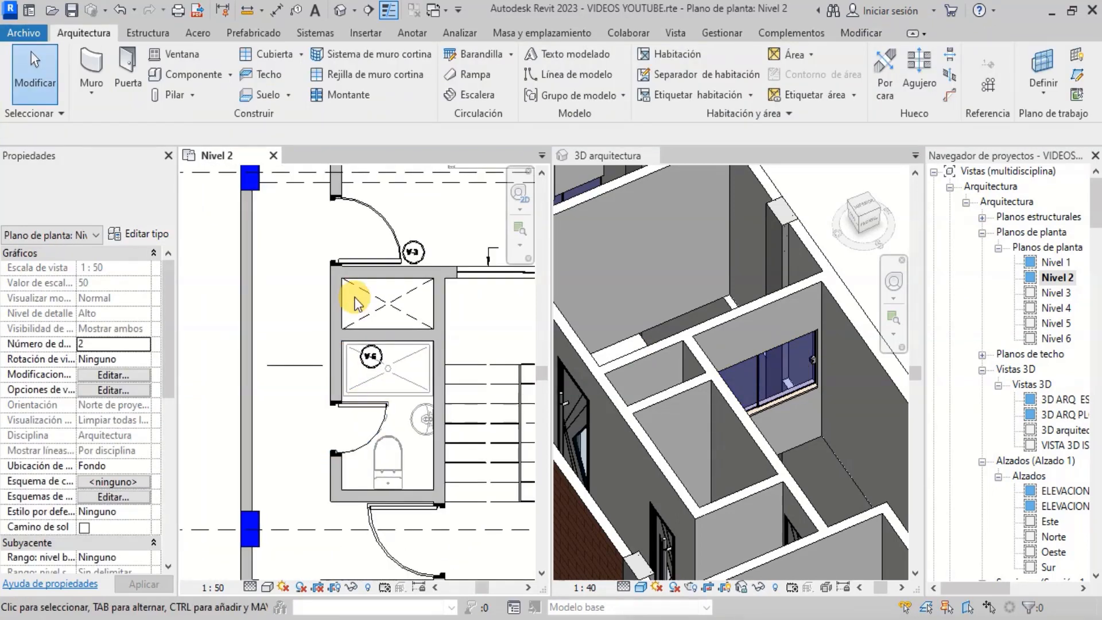
scroll(355, 303, "up", 2)
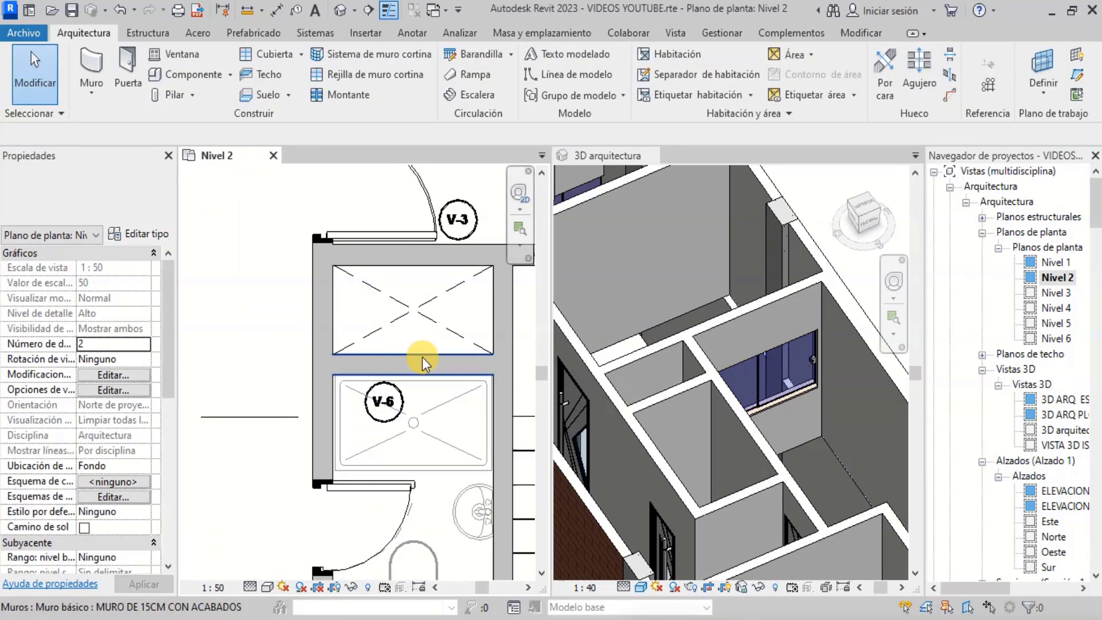
left_click(183, 54)
left_click(155, 189)
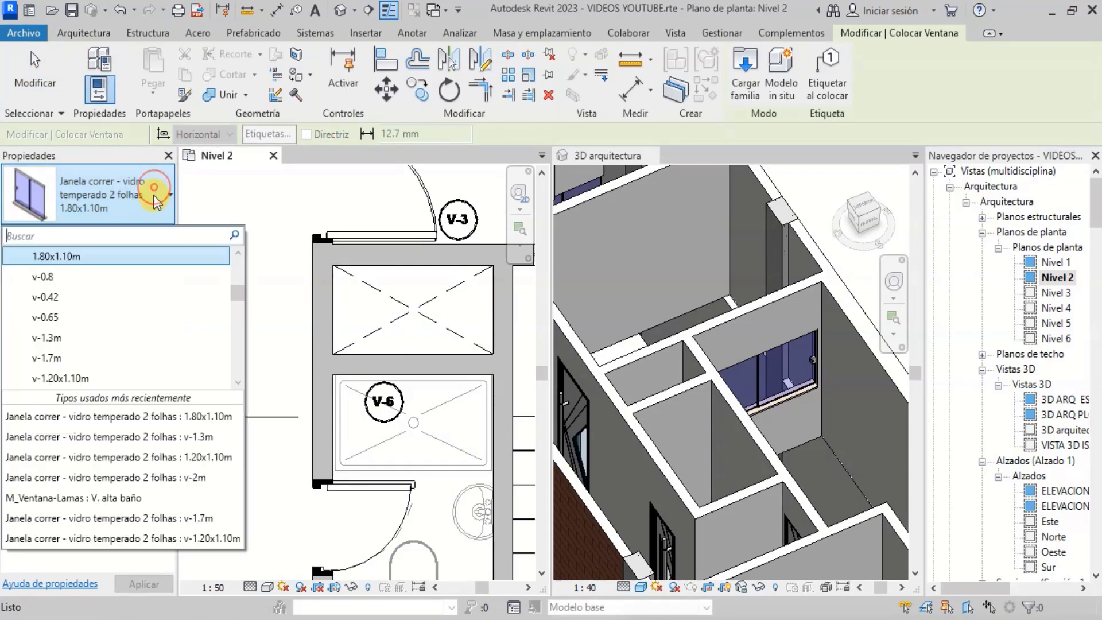
scroll(136, 308, "down", 3)
left_click(131, 290)
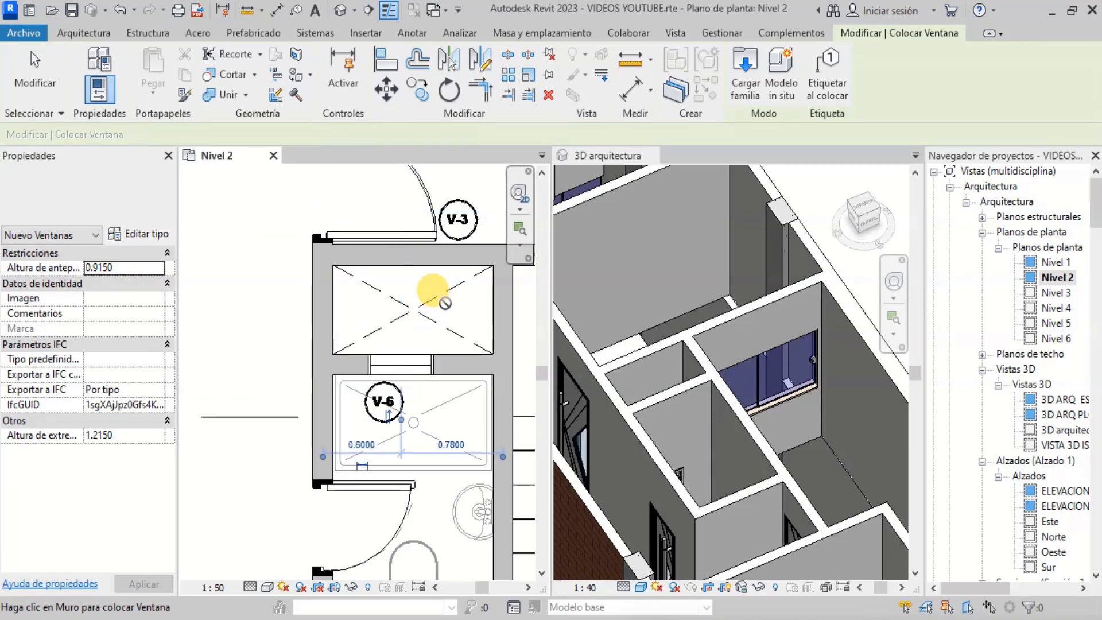
- Survey the Nivel 2 plan around the V-6 and V-2 marks for where to place the v-0.8 window
scroll(402, 364, "down", 3)
scroll(401, 366, "up", 3)
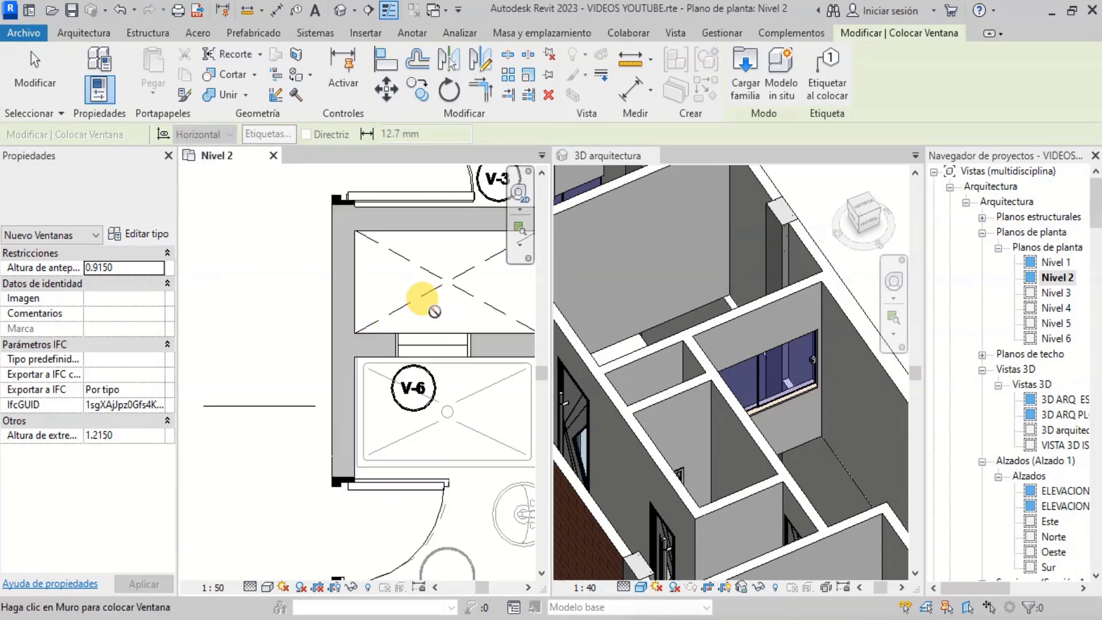
scroll(347, 299, "down", 5)
scroll(343, 296, "down", 1)
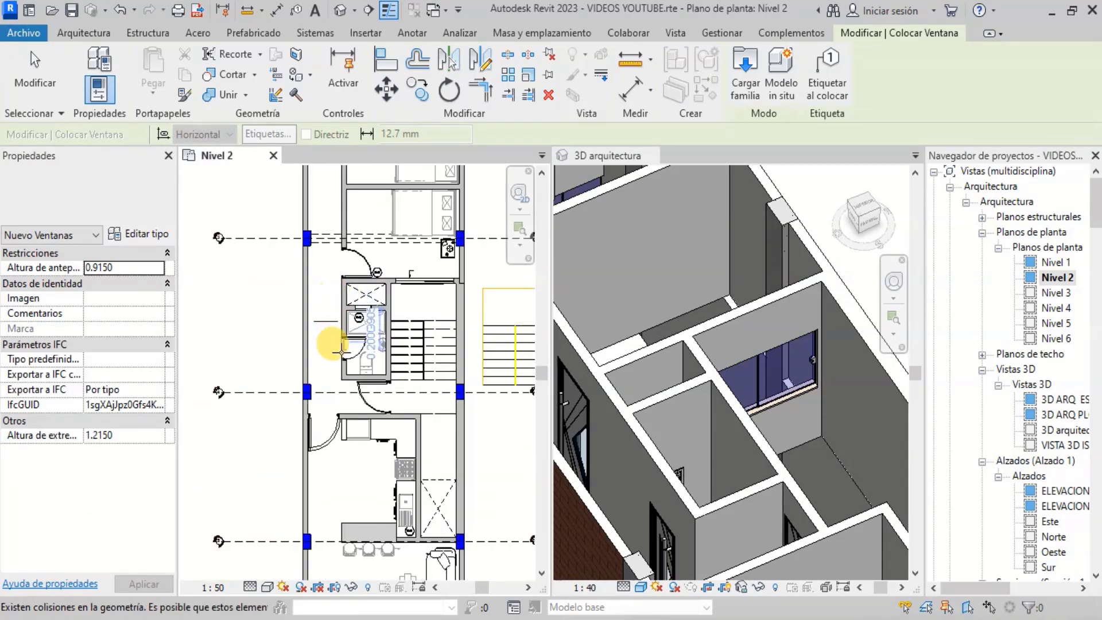
scroll(367, 340, "down", 2)
scroll(372, 432, "up", 6)
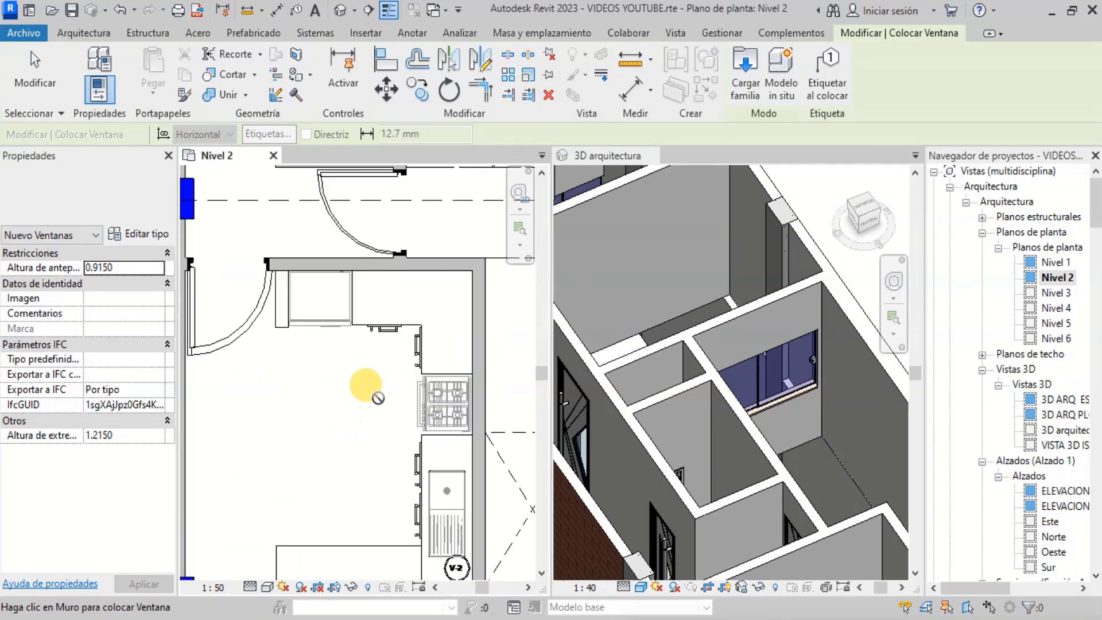
scroll(359, 313, "down", 5)
scroll(397, 310, "up", 6)
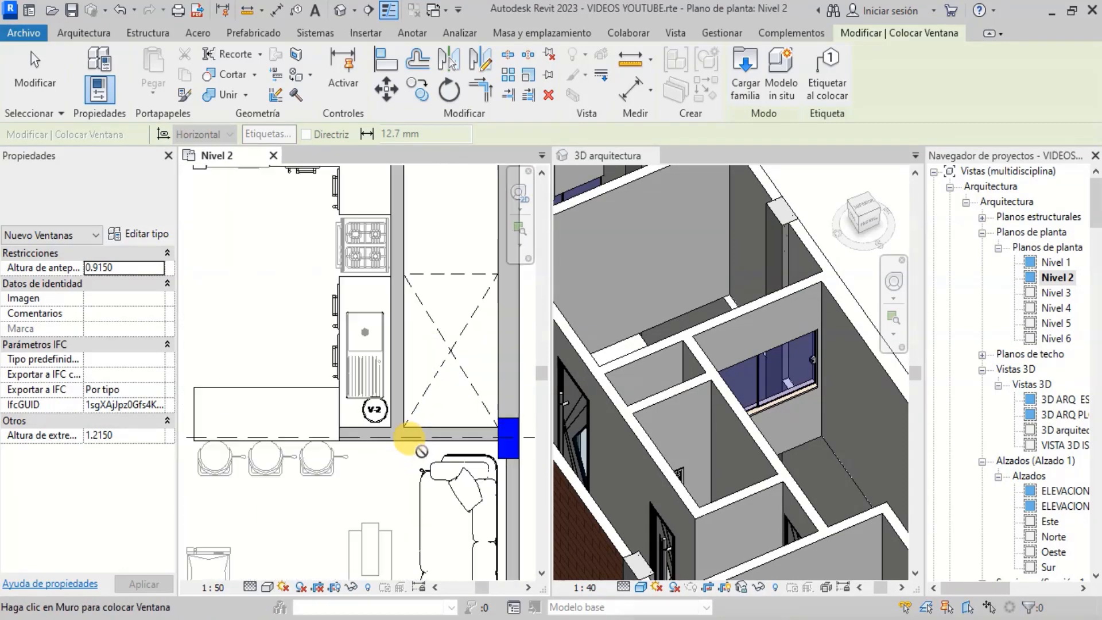
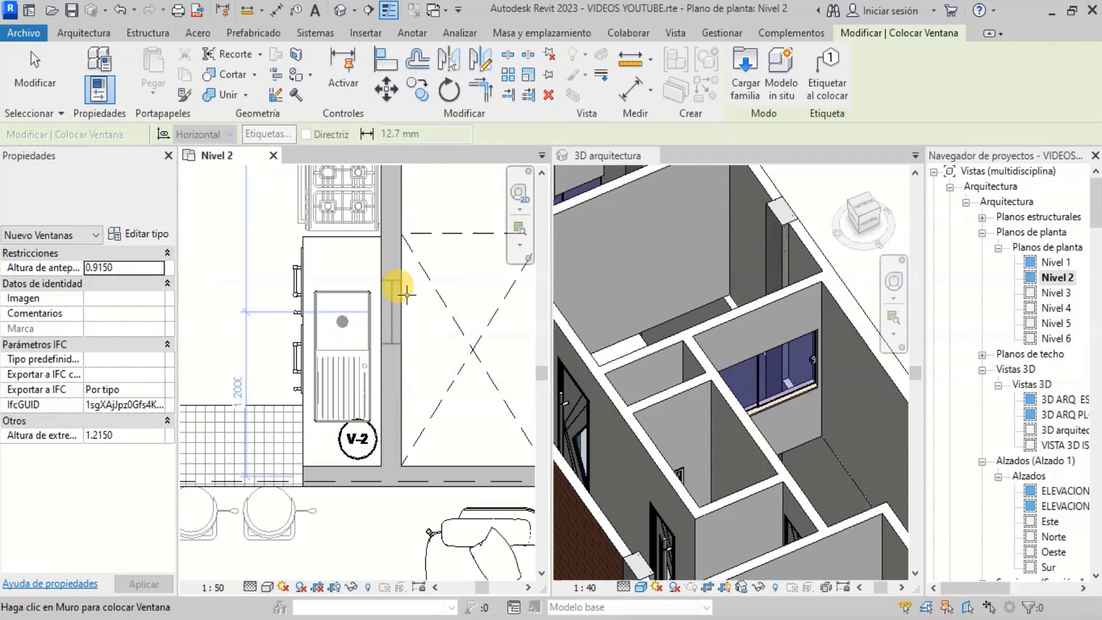
- Choose the Janela correr - vidro temperado 2 folhas v-1.3m window type for placement
left_click(167, 194)
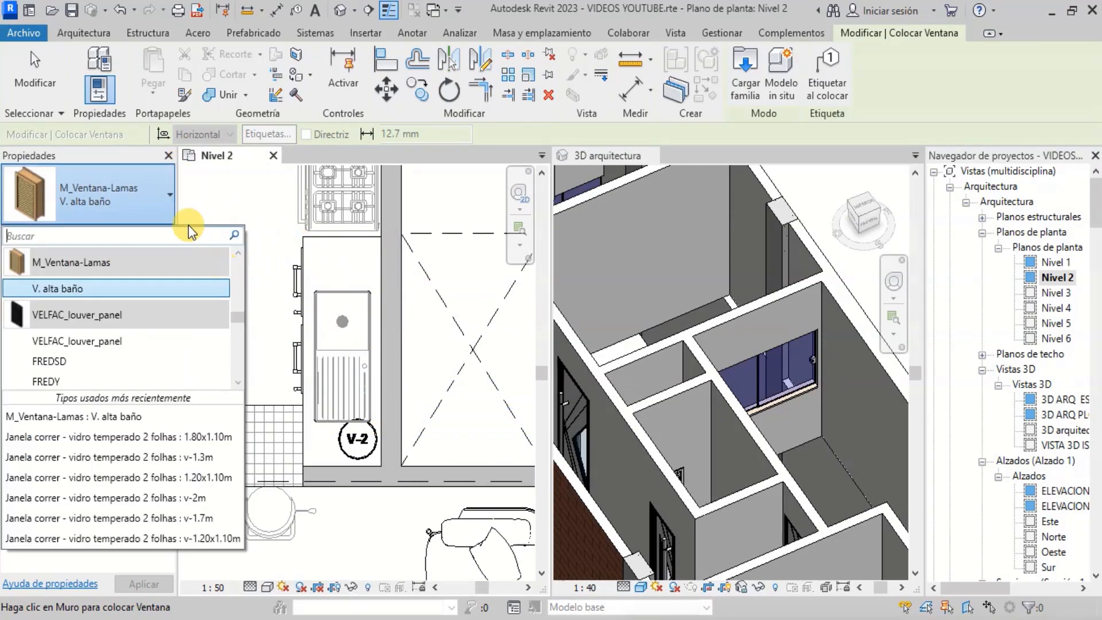
left_click(171, 200)
scroll(741, 356, "down", 3)
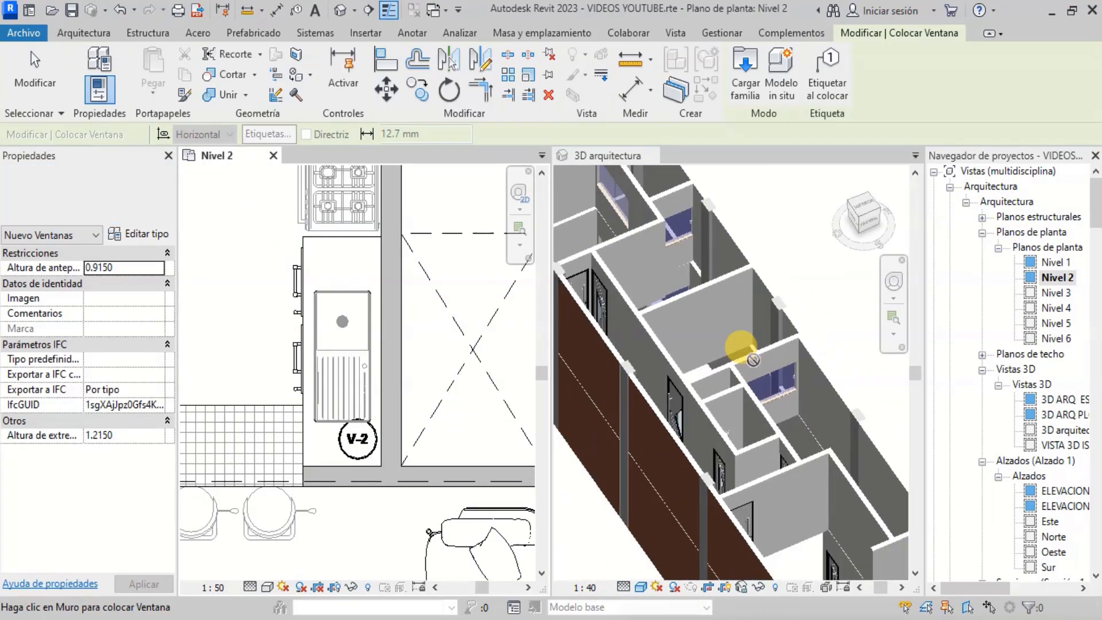
scroll(753, 360, "up", 6)
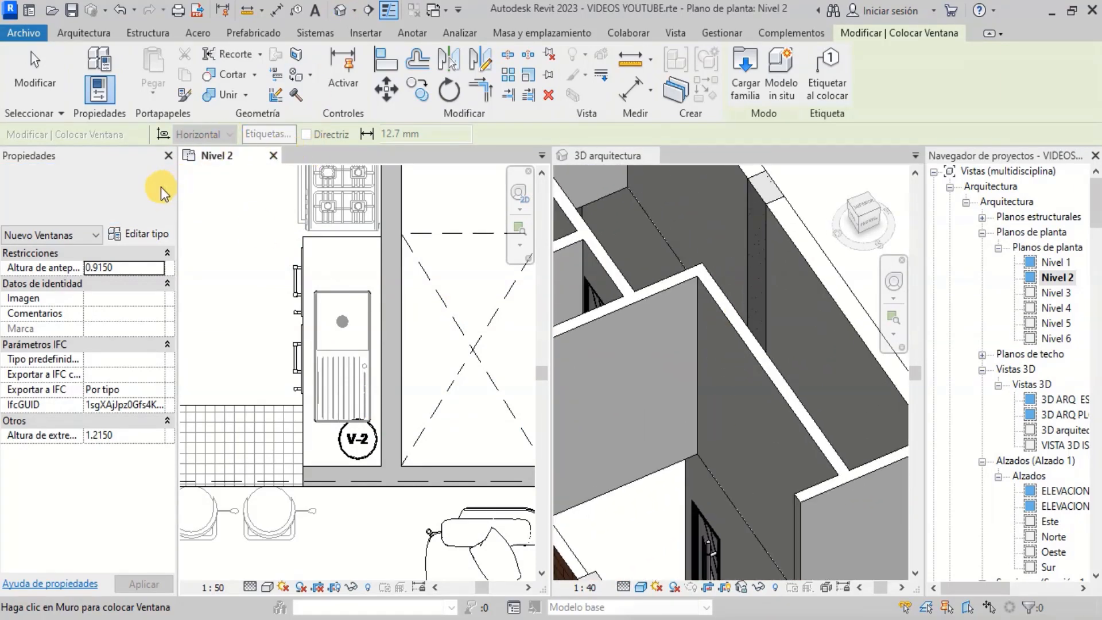
left_click(98, 35)
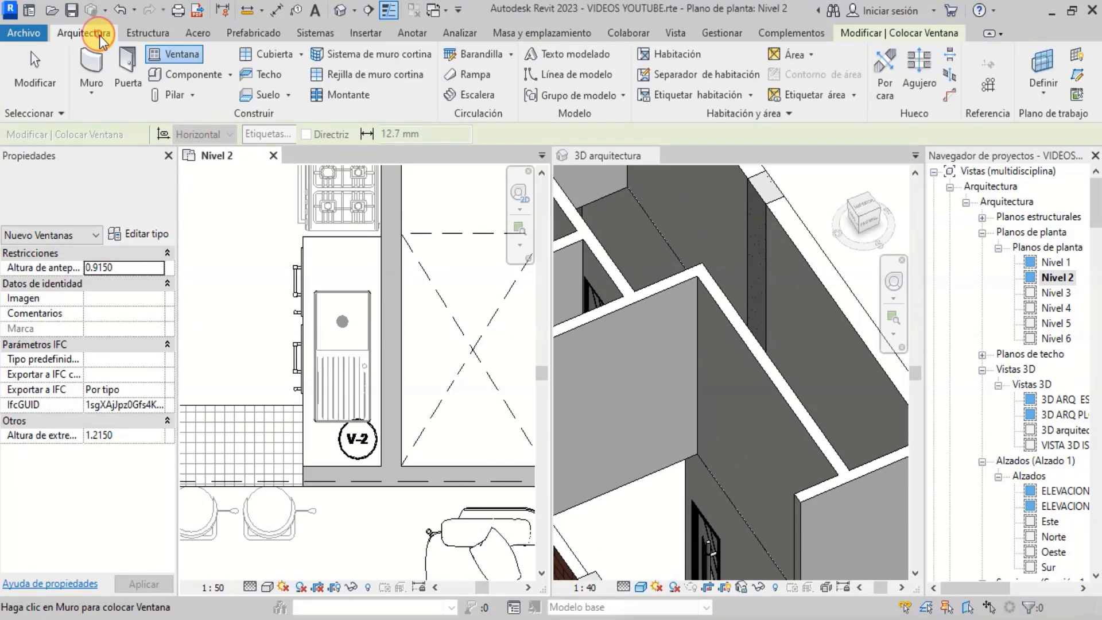
left_click(146, 196)
scroll(133, 356, "down", 1)
scroll(133, 356, "down", 1)
scroll(146, 342, "up", 1)
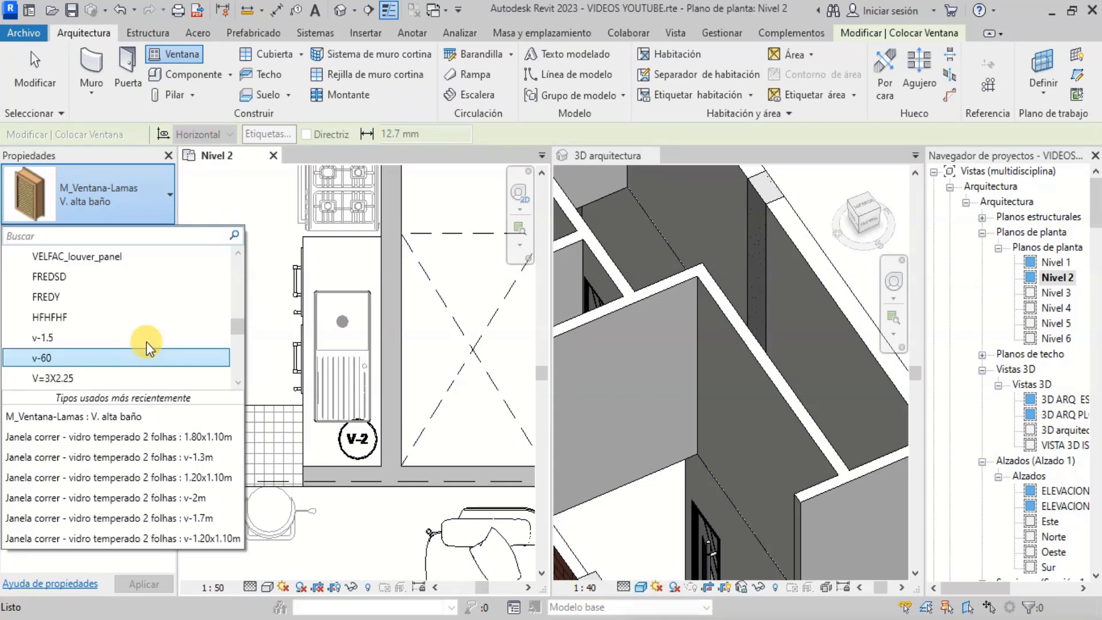
scroll(147, 342, "down", 3)
scroll(147, 342, "up", 3)
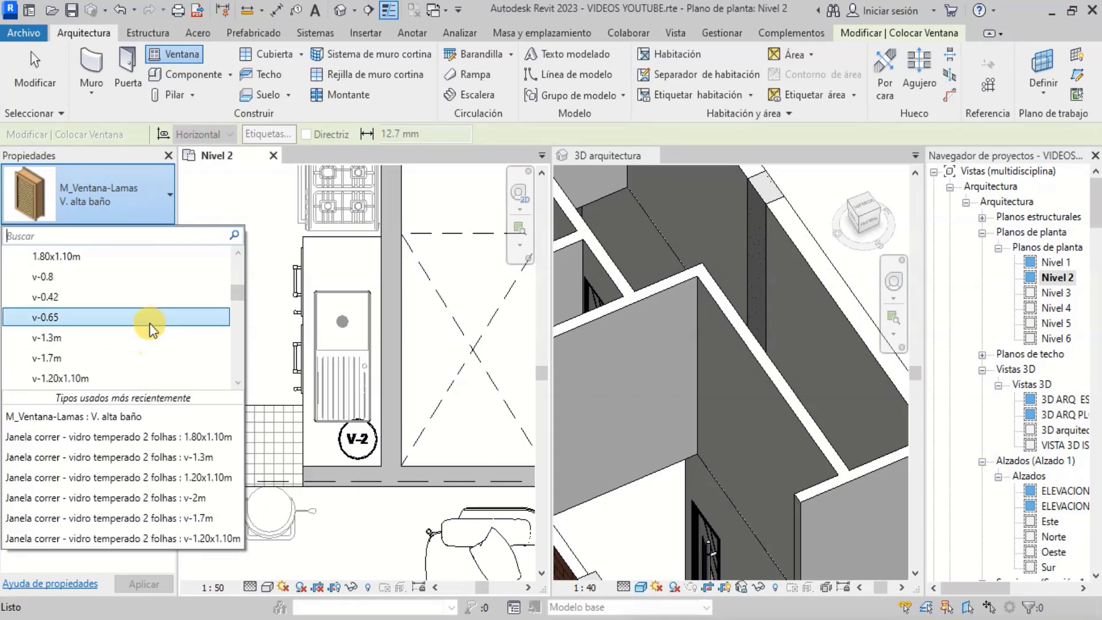
left_click(146, 355)
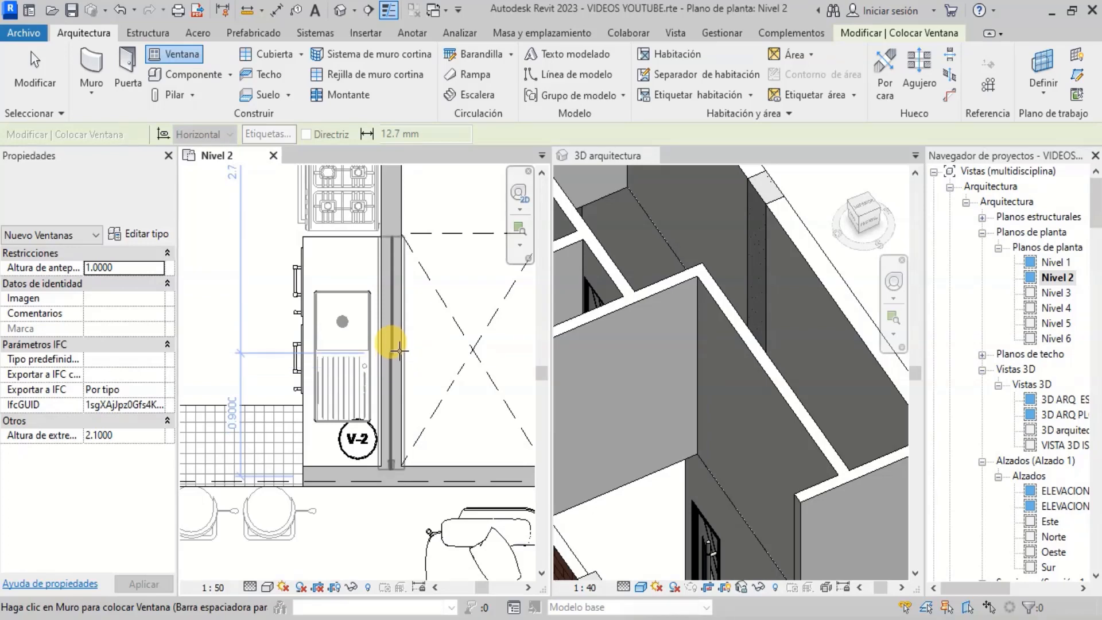
left_click(164, 210)
scroll(145, 312, "up", 1)
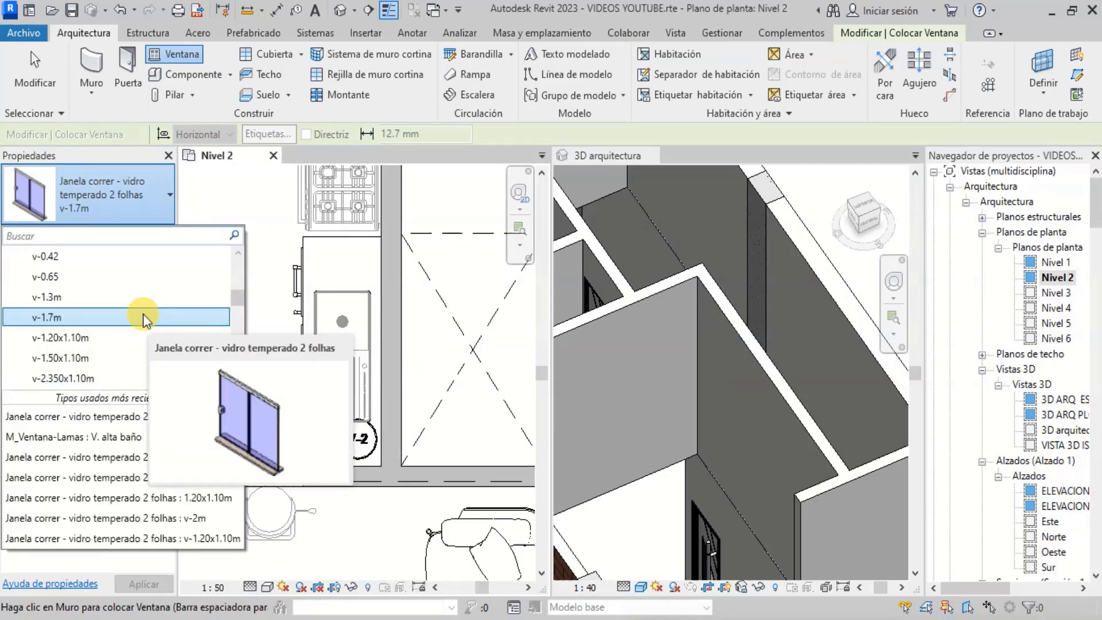
left_click(144, 298)
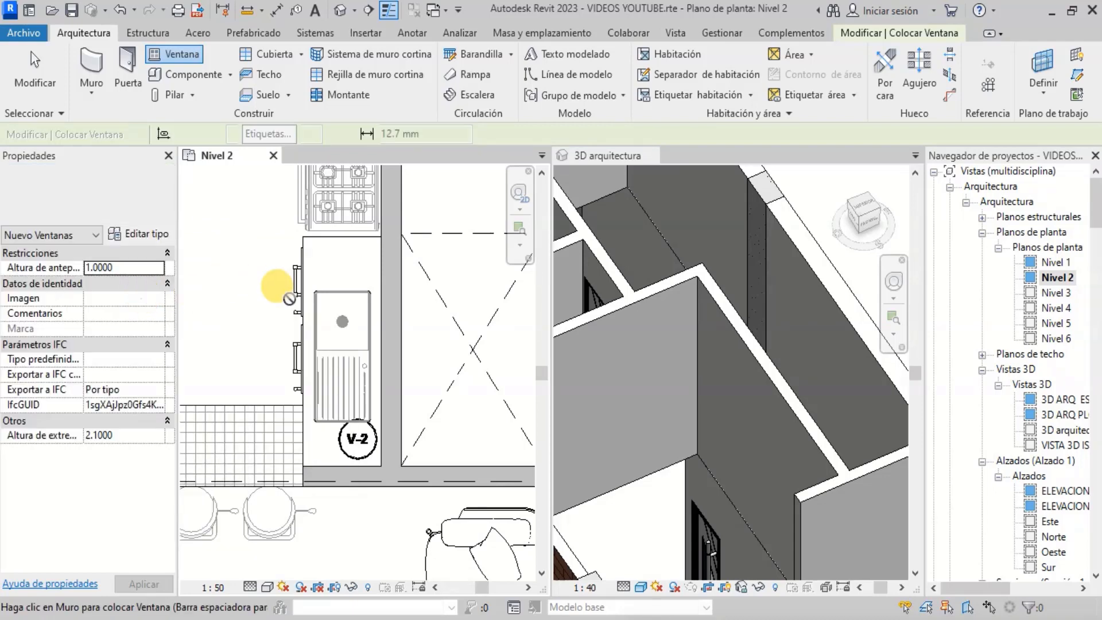
- Place the v-1.3m window in the kitchen wall beside the sink near V-2
left_click(378, 354)
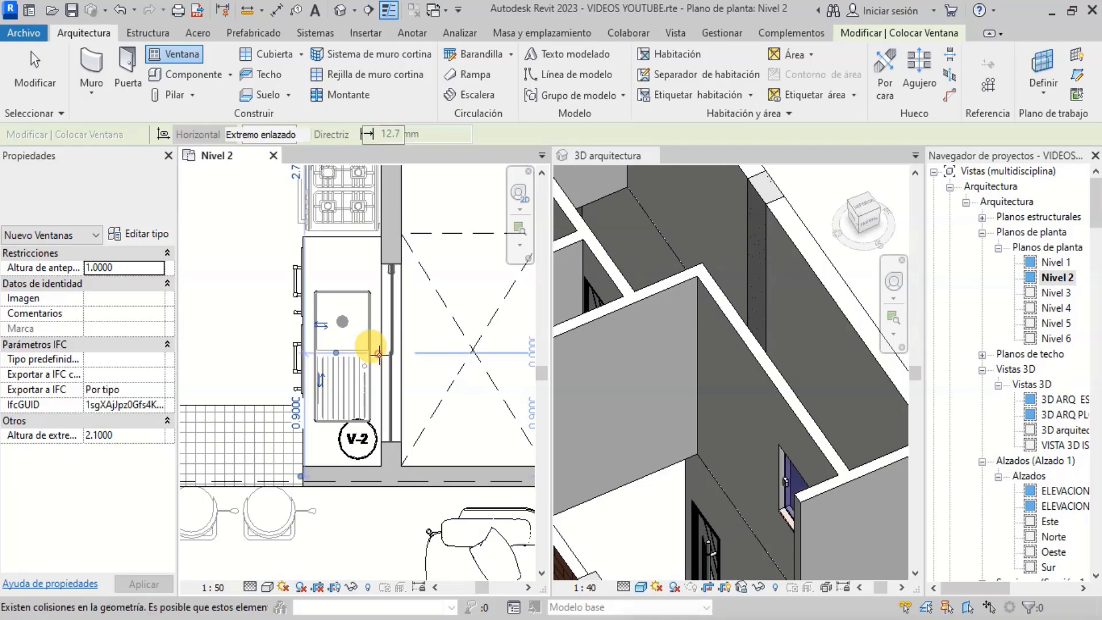
scroll(659, 357, "down", 4)
scroll(732, 436, "up", 2)
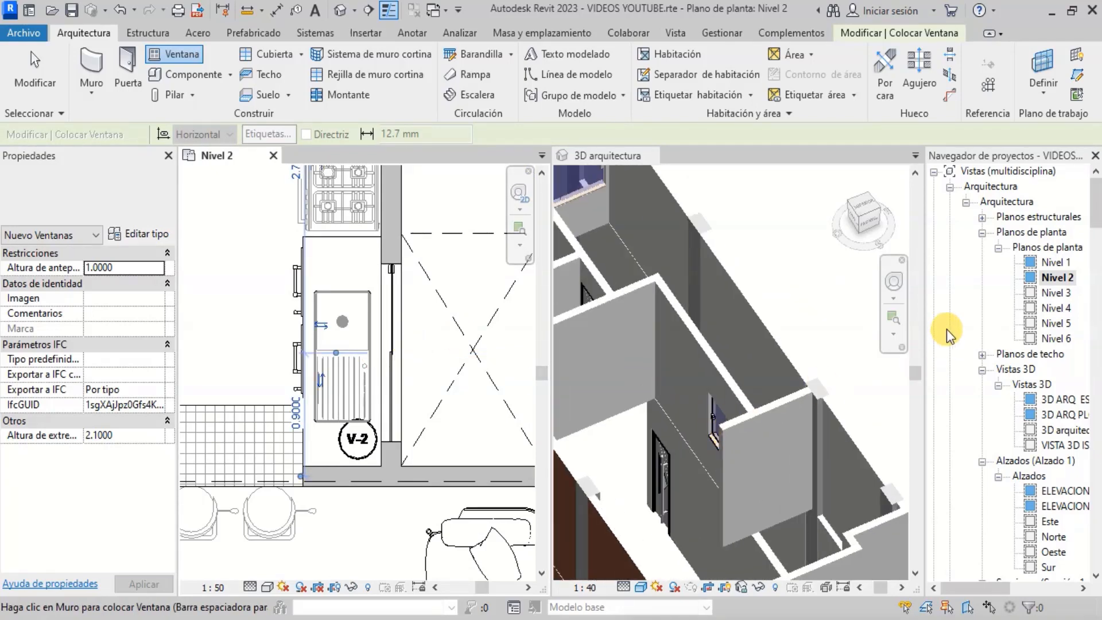
- Examine the newly placed window up close in the 3D arquitectura view
left_click(892, 280)
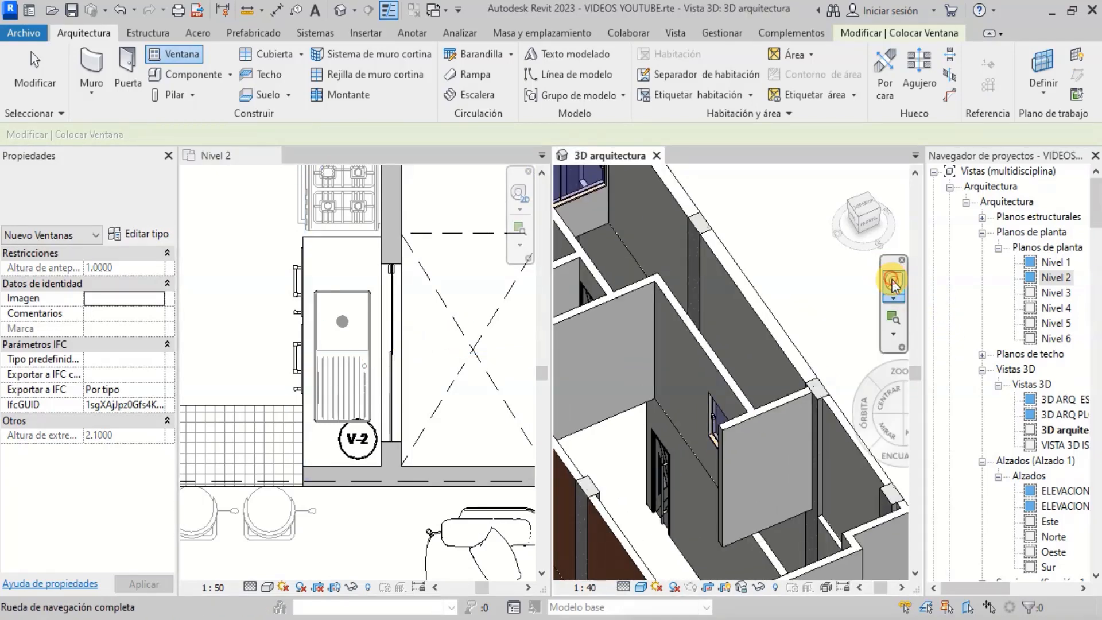
left_click(893, 282)
left_click_drag(801, 308, 825, 371)
scroll(825, 371, "down", 2)
scroll(782, 236, "up", 4)
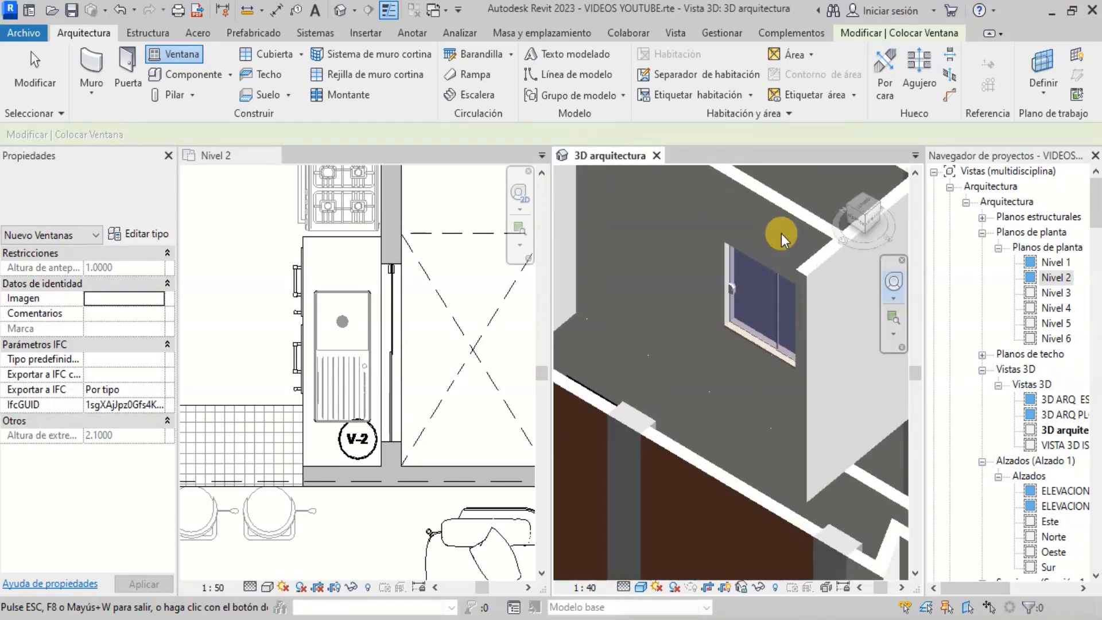
scroll(758, 285, "up", 1)
key("Escape")
key("Escape")
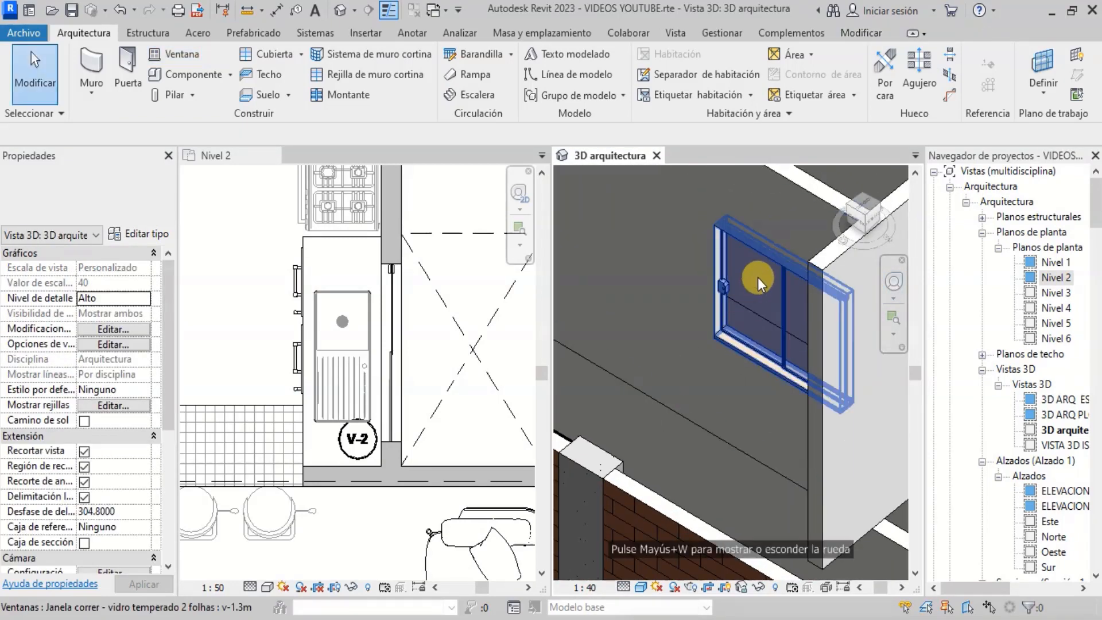
- Select the new window in the 3D and plan views and review its type list
left_click(752, 295)
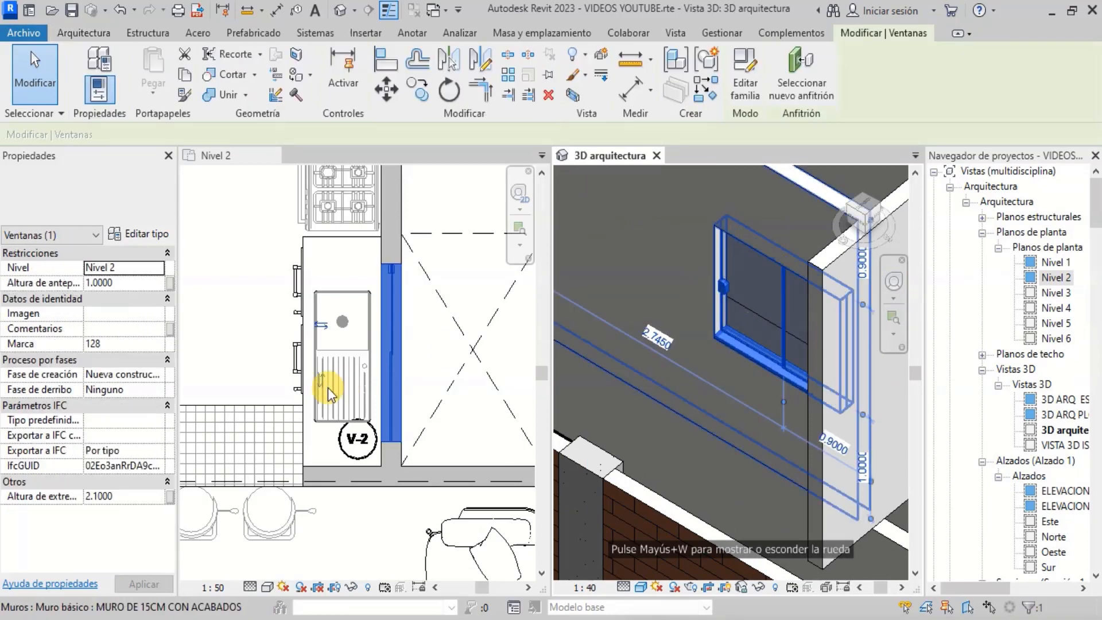
key("Escape")
scroll(384, 345, "down", 2)
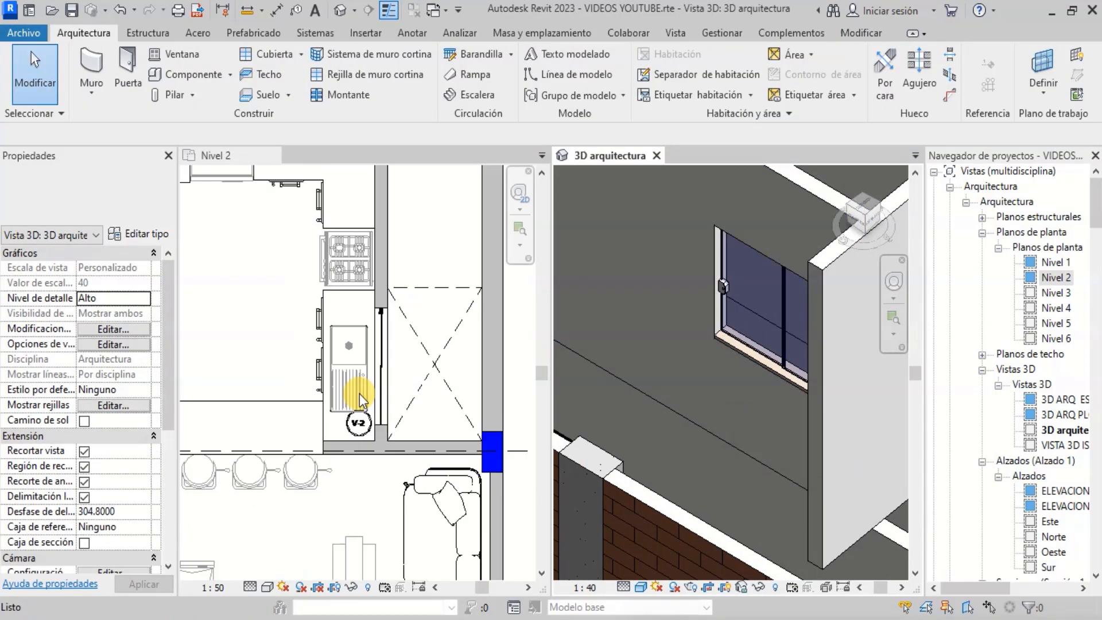
scroll(363, 347, "up", 3)
left_click(381, 322)
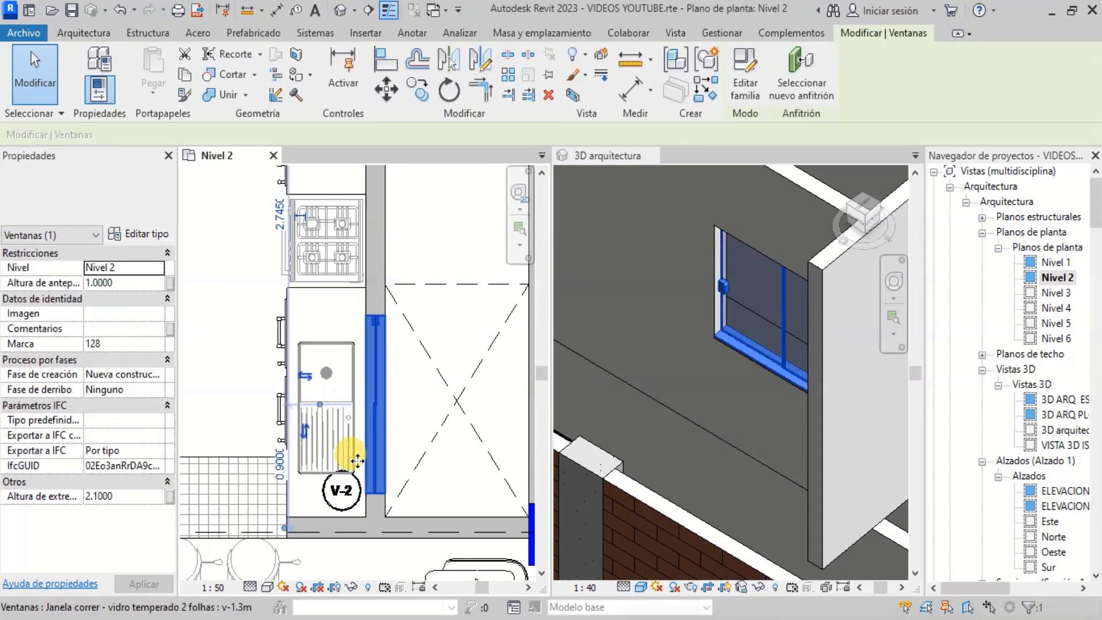
left_click(165, 195)
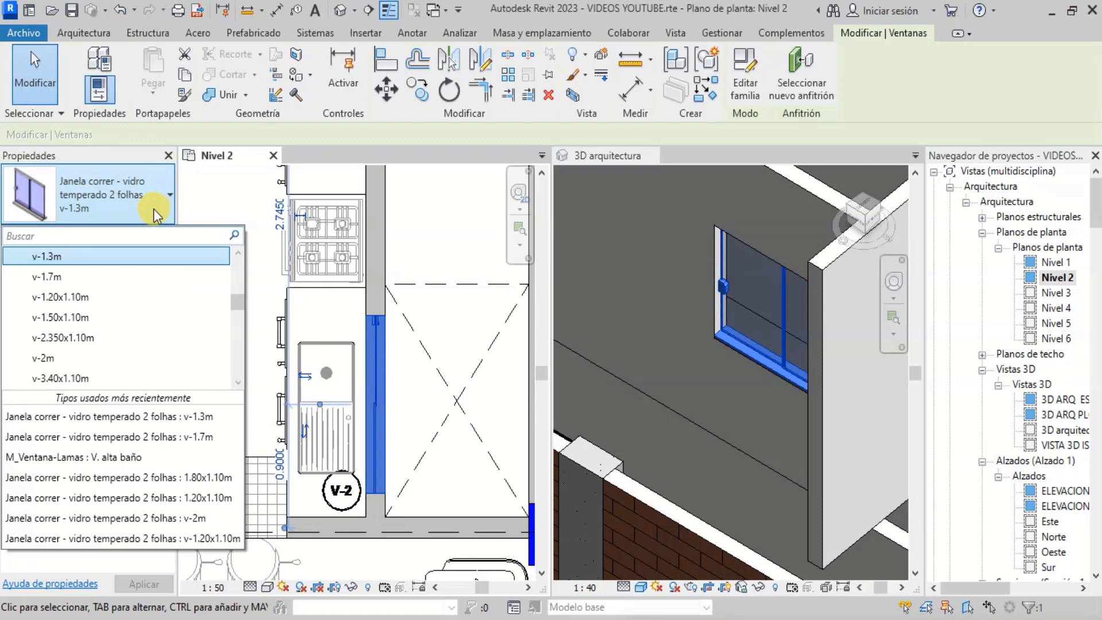
scroll(133, 293, "up", 1)
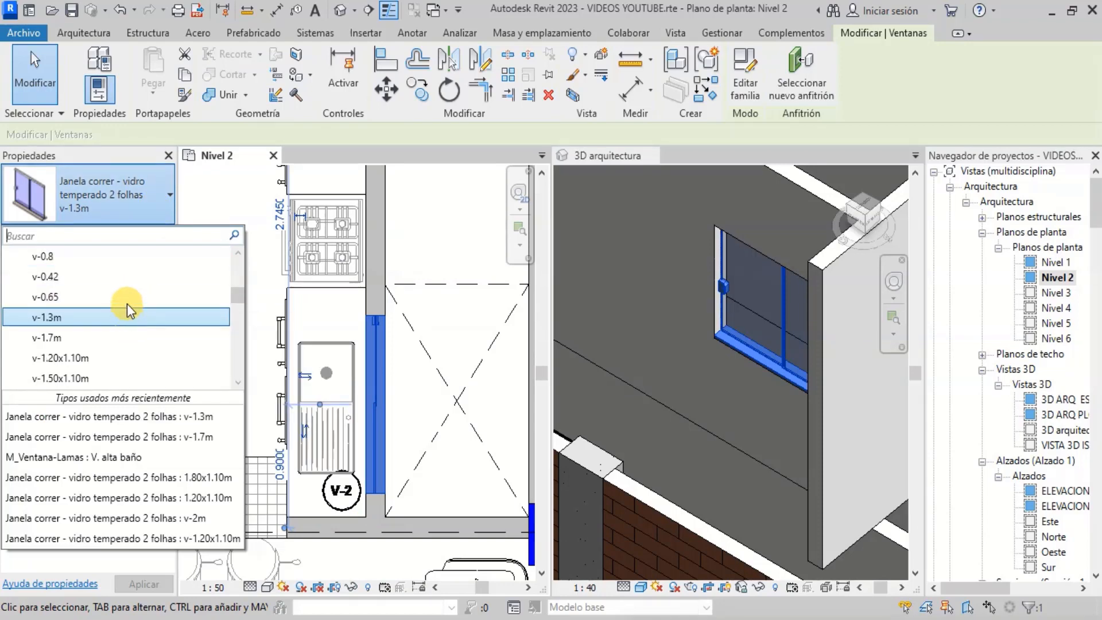
left_click(374, 322)
left_click(432, 292)
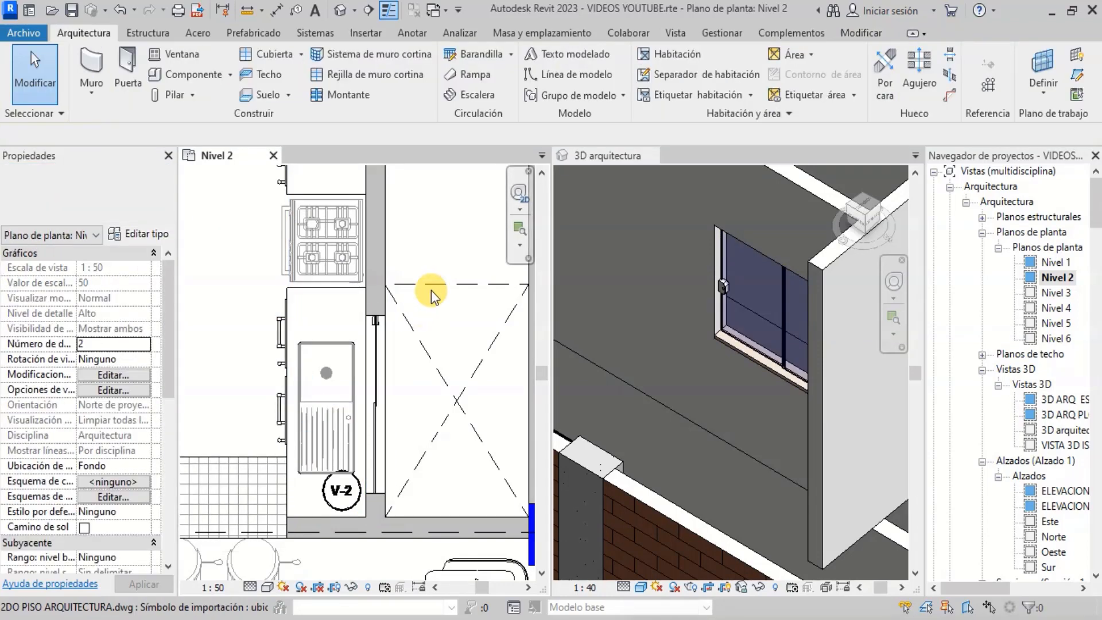
left_click(363, 356)
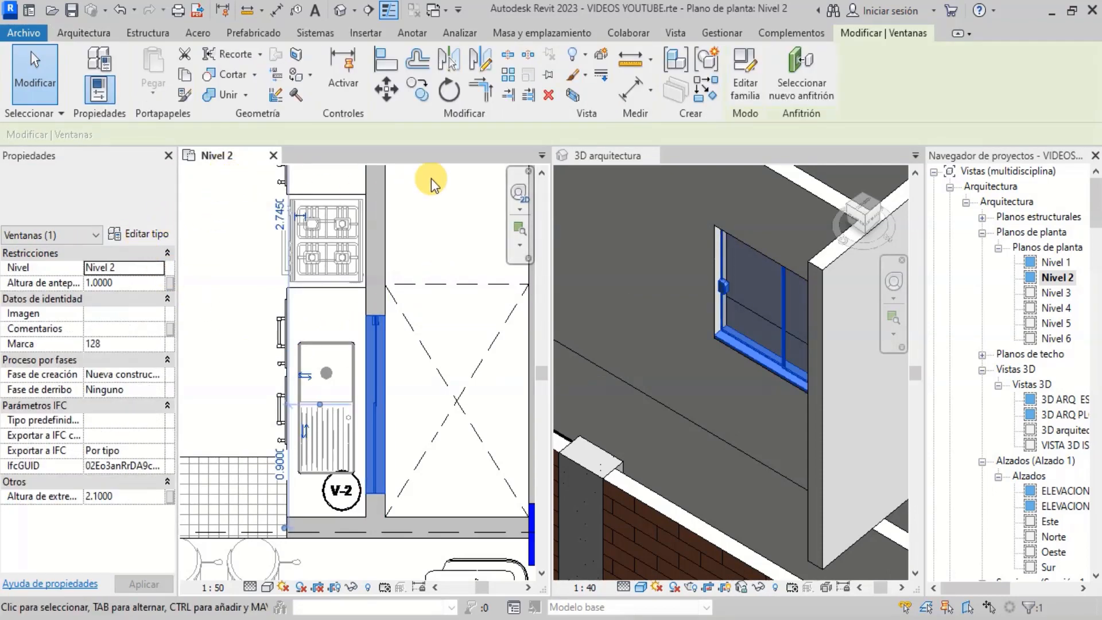
- Measure the kitchen opening's length between wall faces with an aligned dimension
left_click(631, 92)
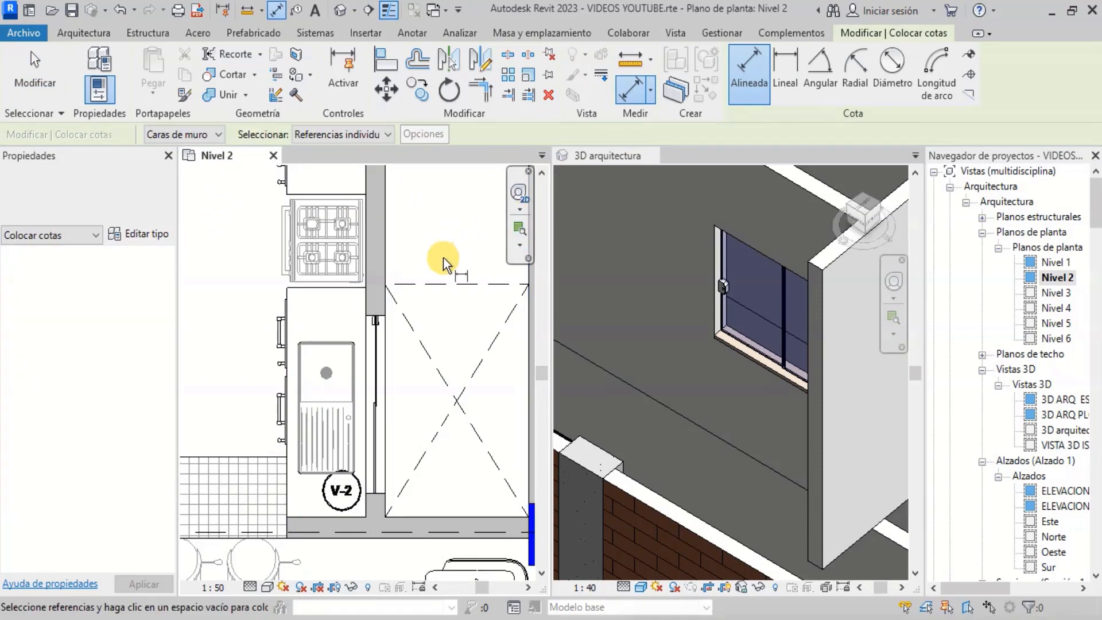
left_click(426, 285)
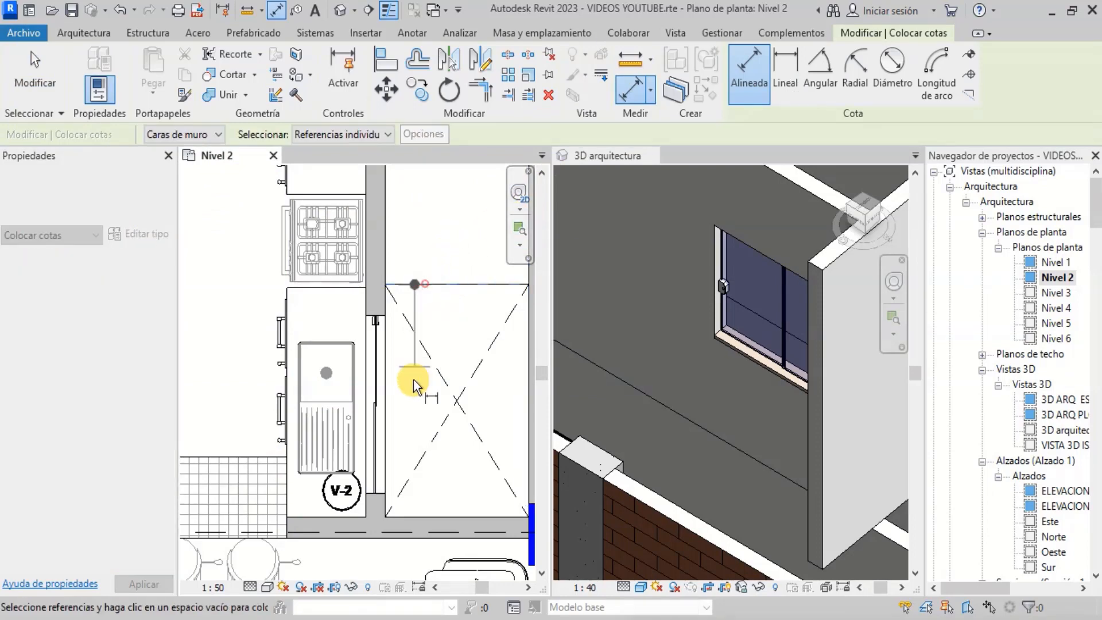
left_click(409, 517)
scroll(391, 410, "up", 2)
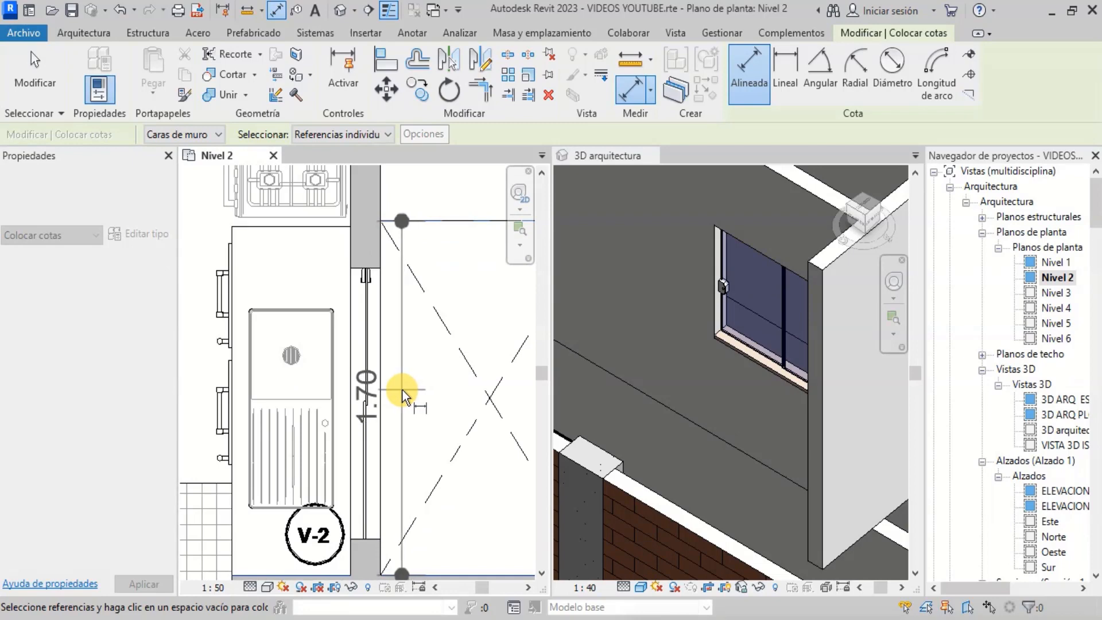
scroll(402, 391, "down", 1)
scroll(379, 402, "down", 1)
key("Escape")
key("Escape")
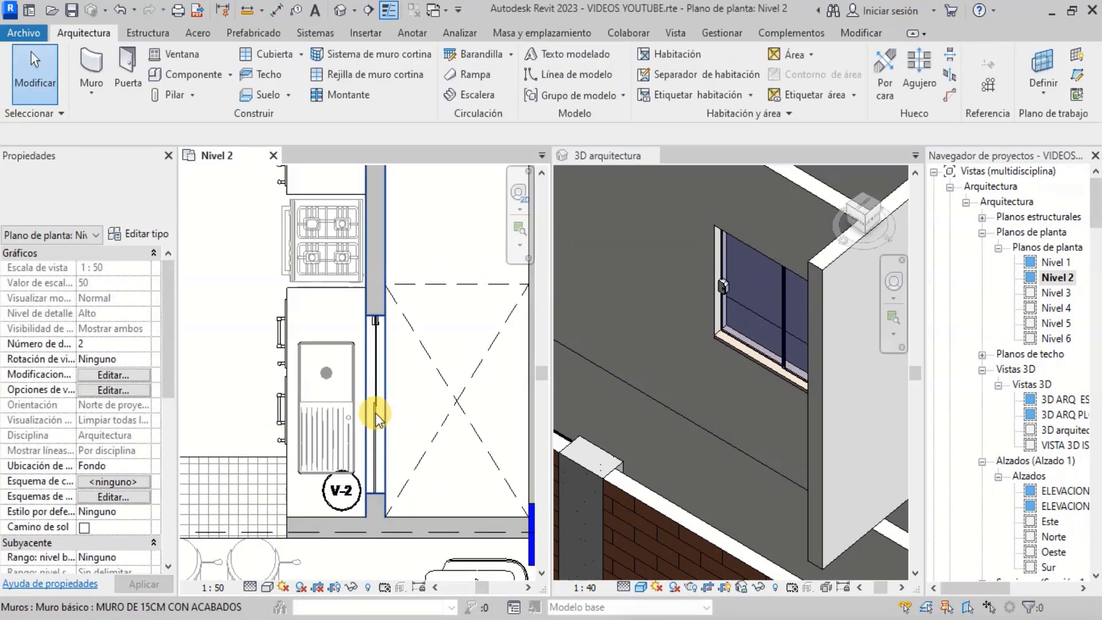
- Change the kitchen window's type to v-1.7m
left_click(377, 411)
scroll(377, 411, "up", 2)
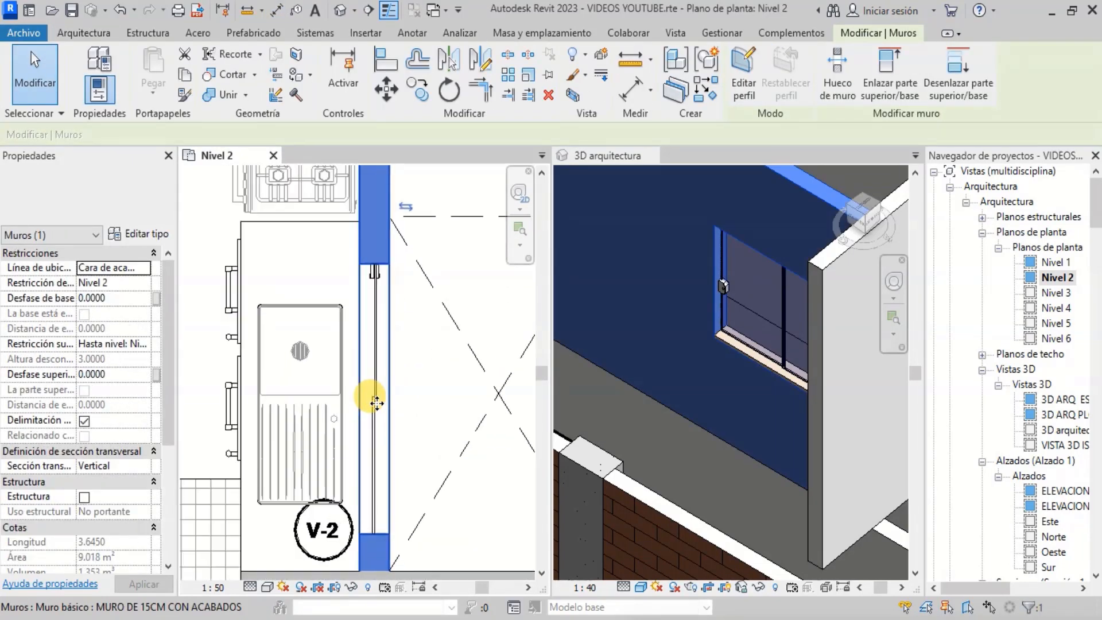
key("Escape")
left_click(384, 416)
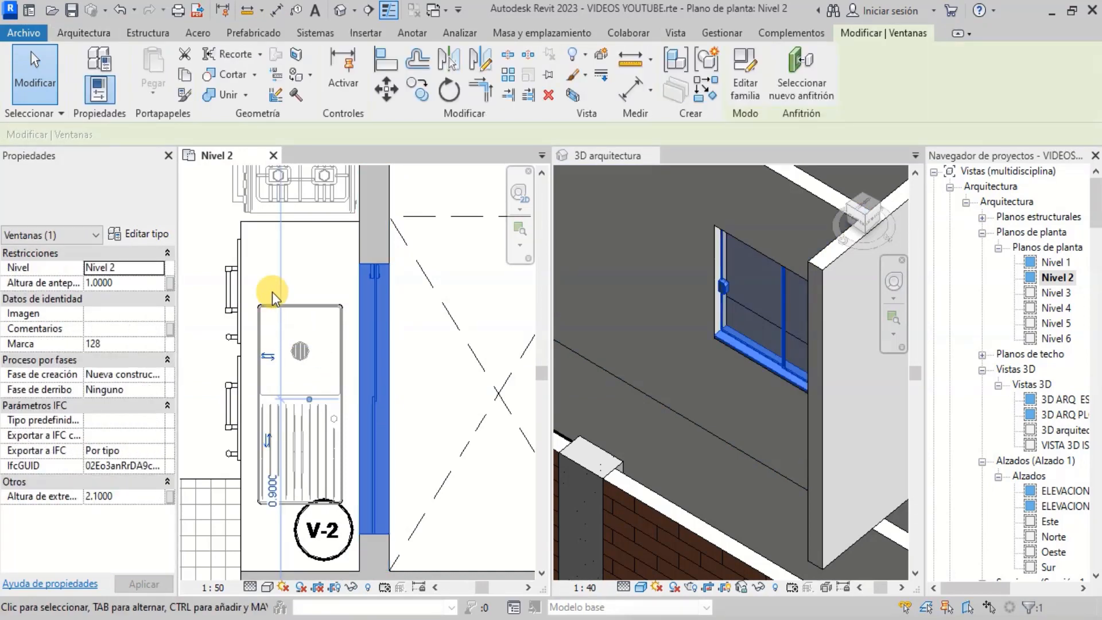
left_click(148, 192)
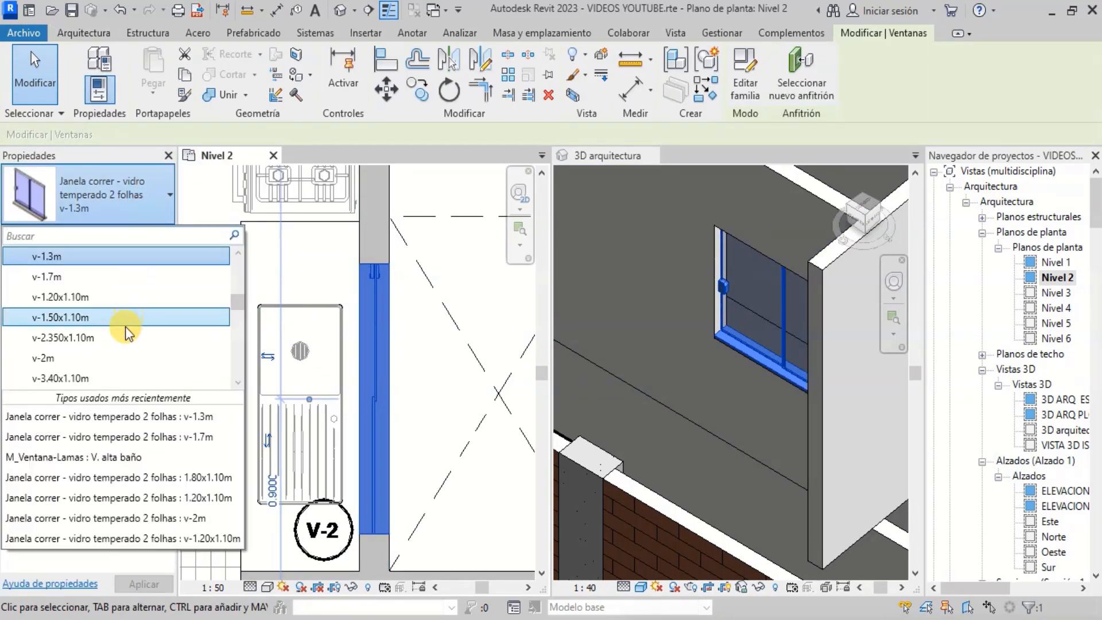
left_click(126, 281)
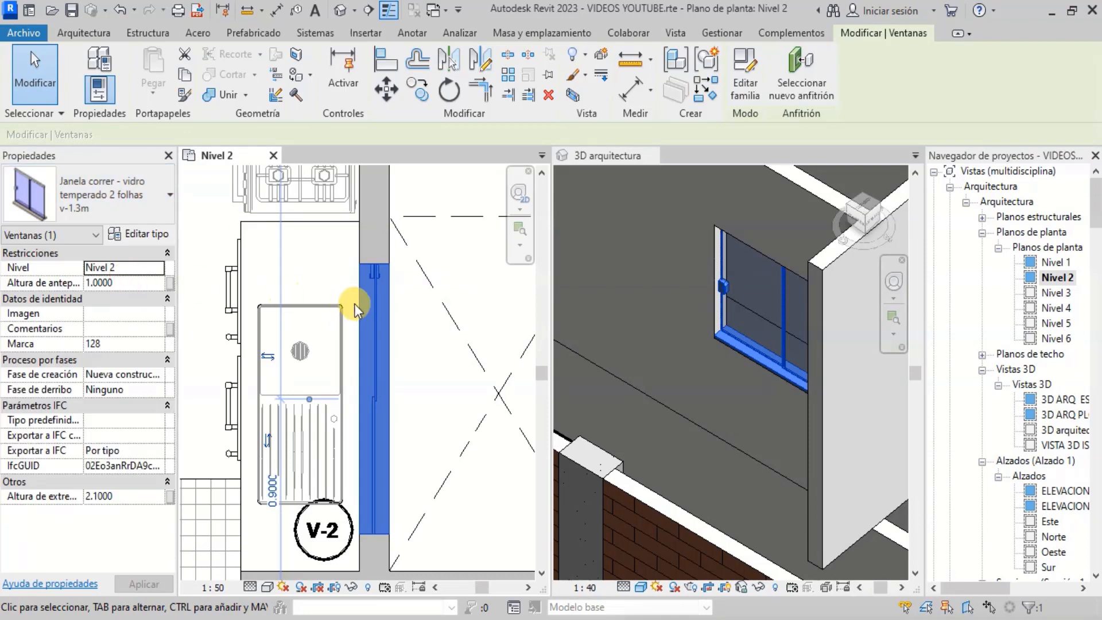
- Nudge the v-1.7m window slightly downward so it ends flush with the wall corner
scroll(367, 533, "up", 4)
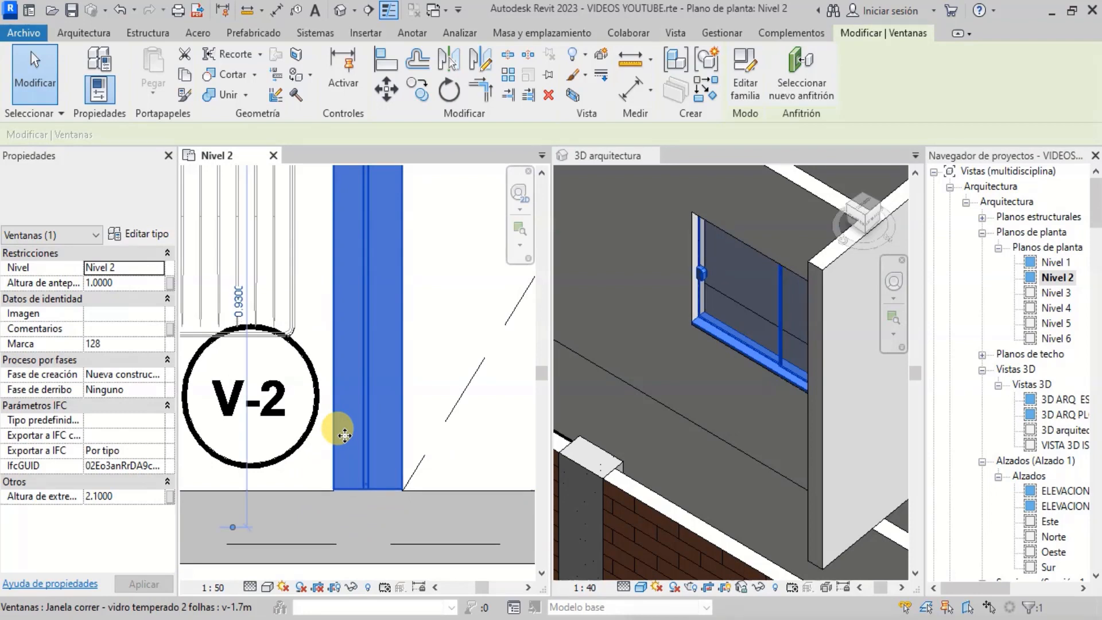
scroll(344, 448, "up", 5)
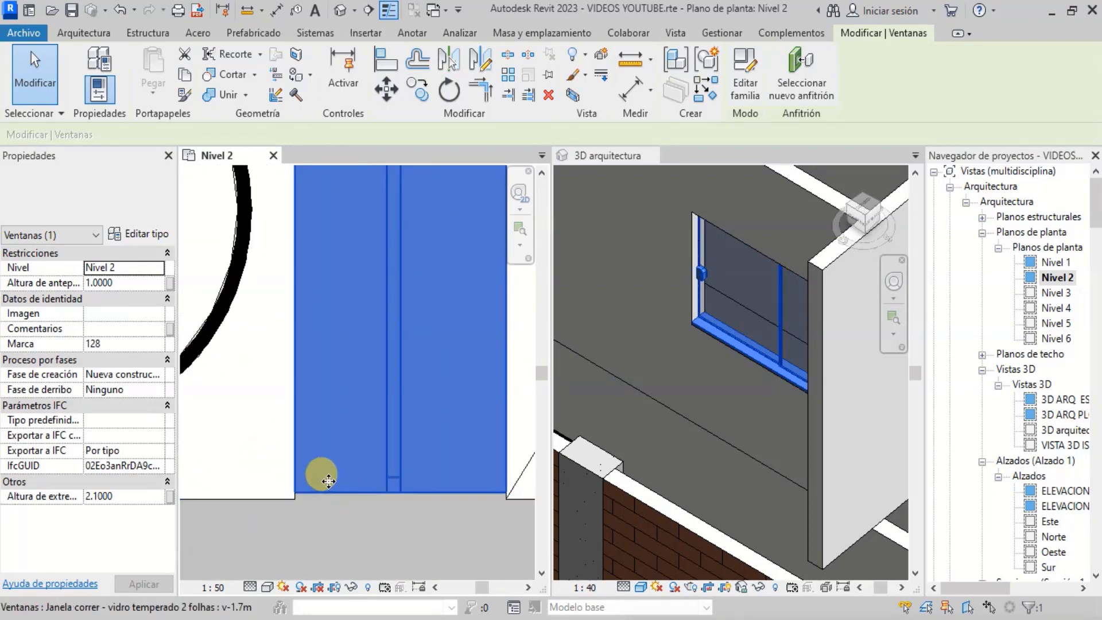
key("Down")
scroll(328, 481, "down", 8)
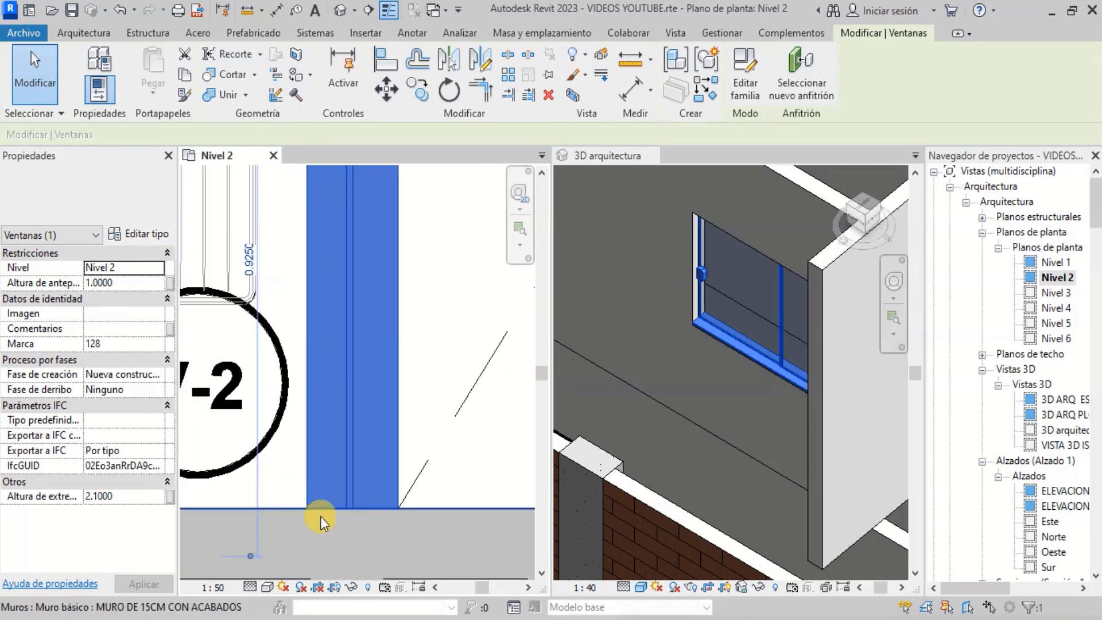
key("Escape")
scroll(360, 370, "up", 3)
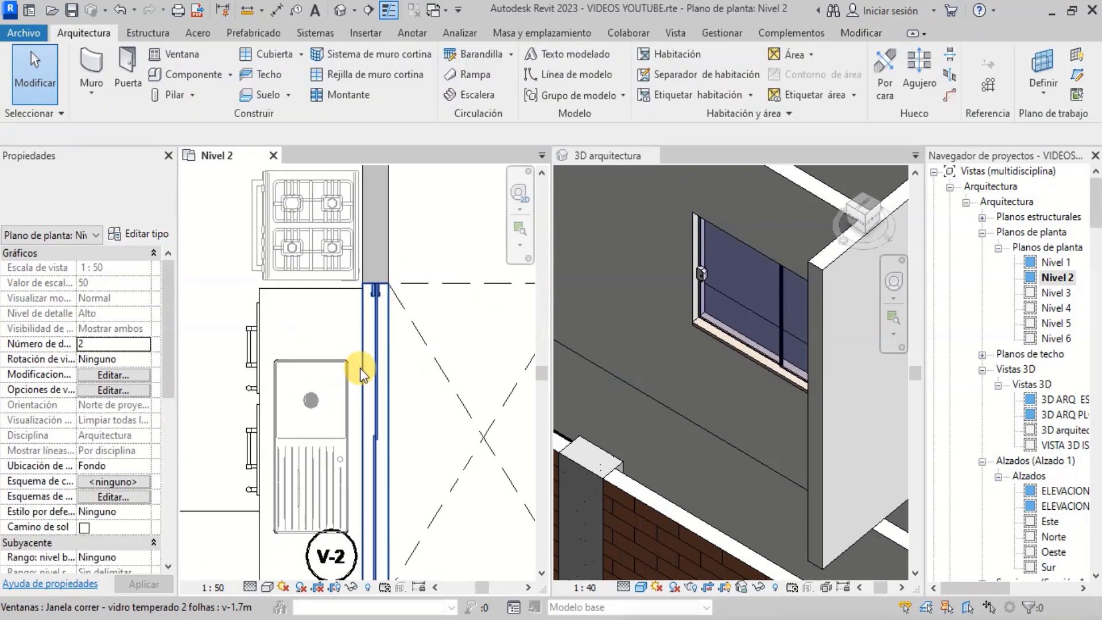
scroll(413, 313, "down", 3)
scroll(392, 287, "down", 3)
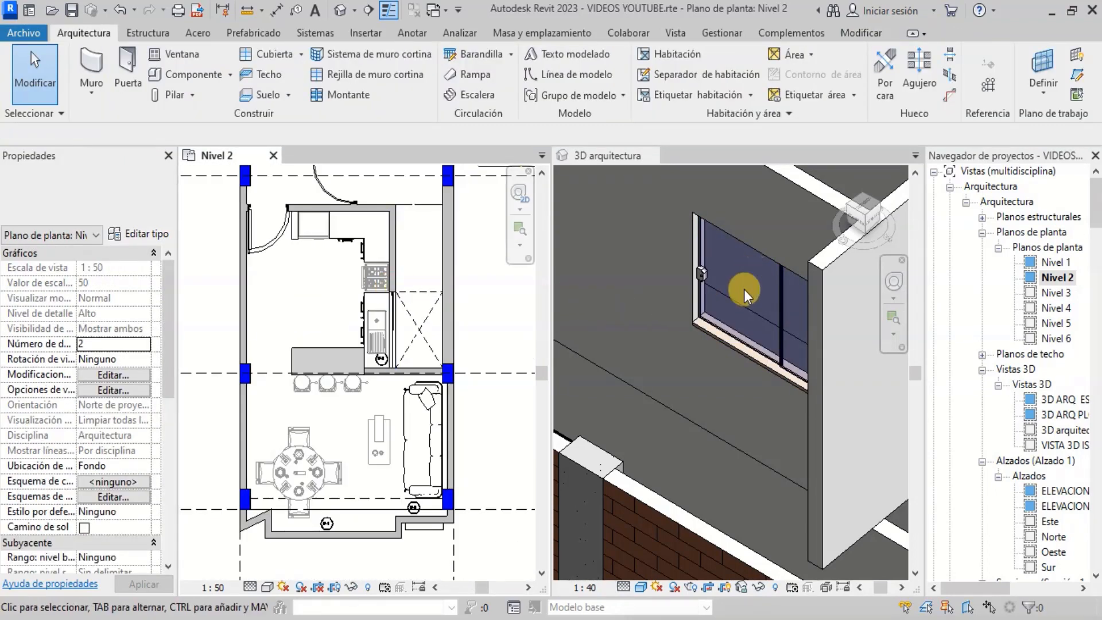
scroll(744, 289, "down", 6)
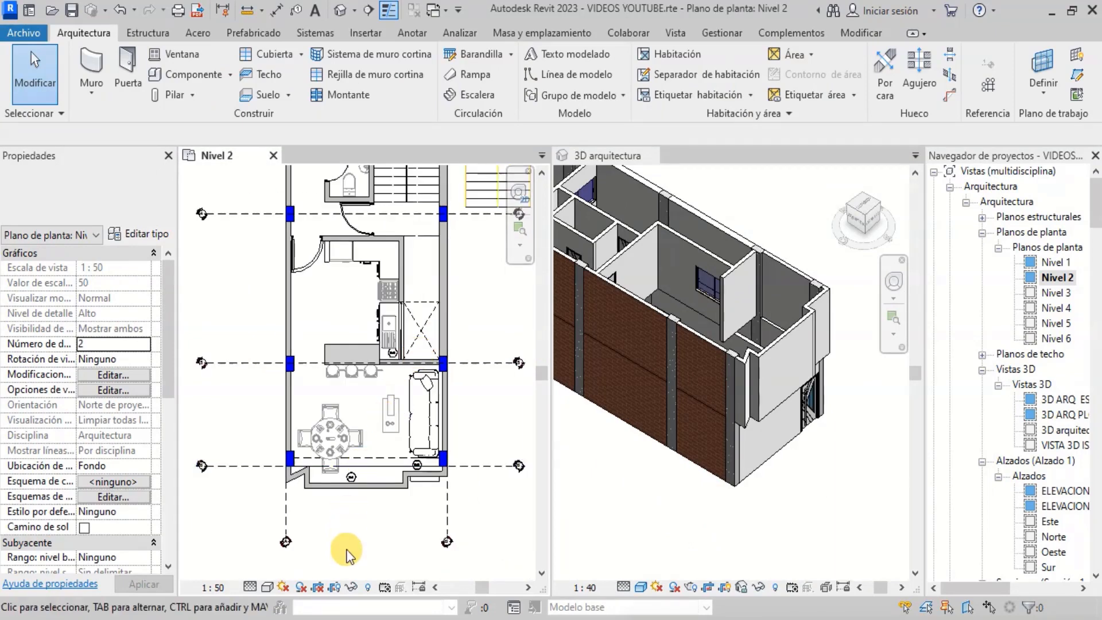
- Select the balcony's front walls on Nivel 2 and inspect them in plan and in the orbited 3D view
scroll(421, 439, "up", 5)
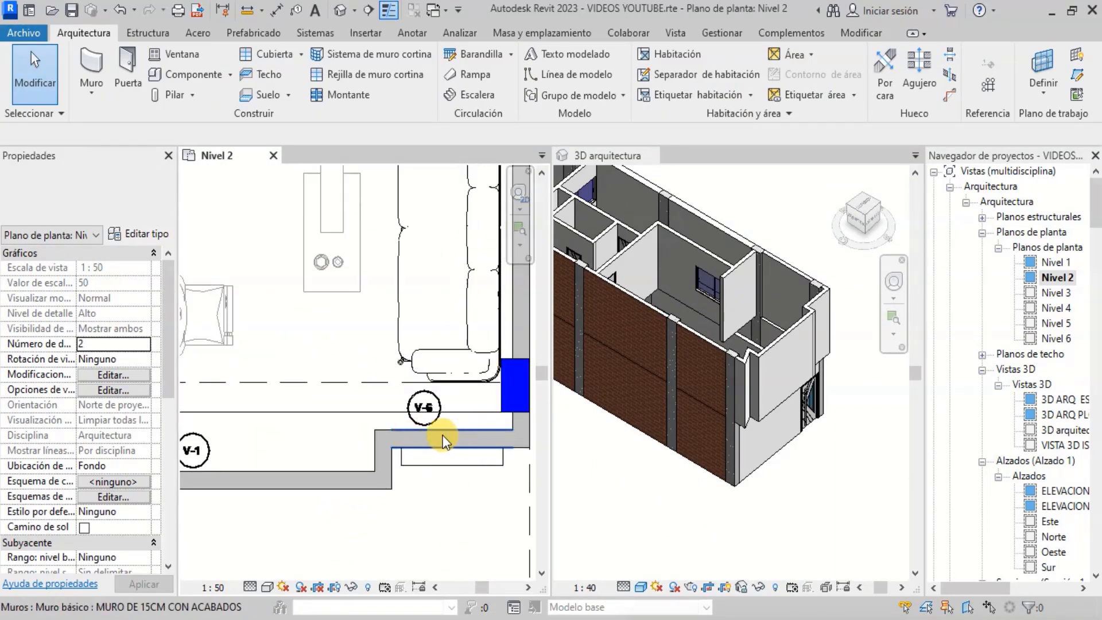
left_click(442, 436)
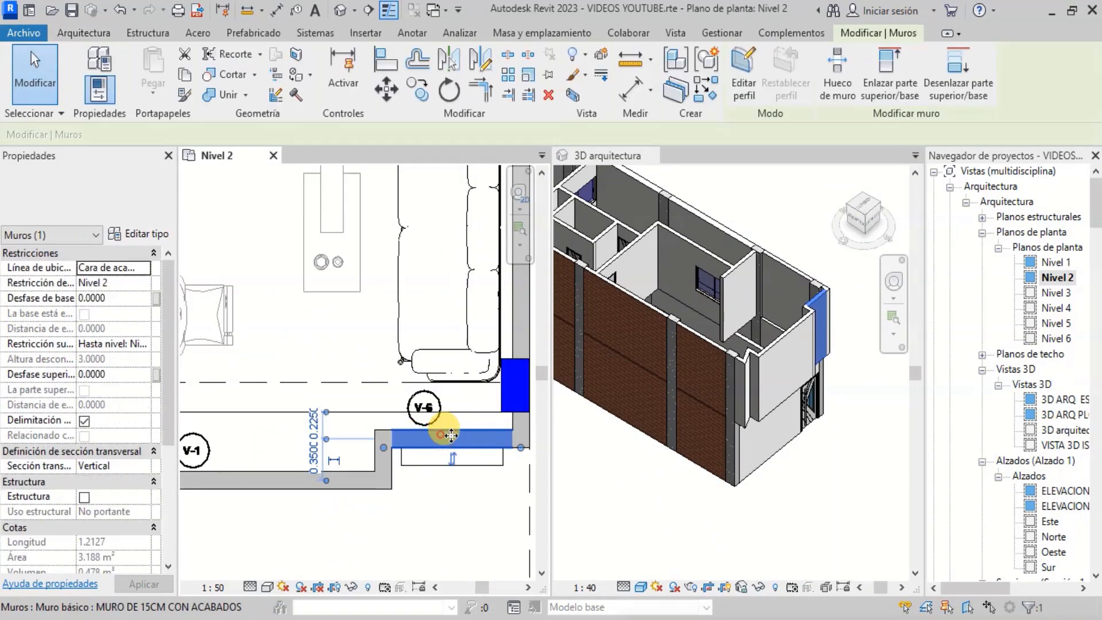
left_click(301, 477)
scroll(821, 307, "up", 4)
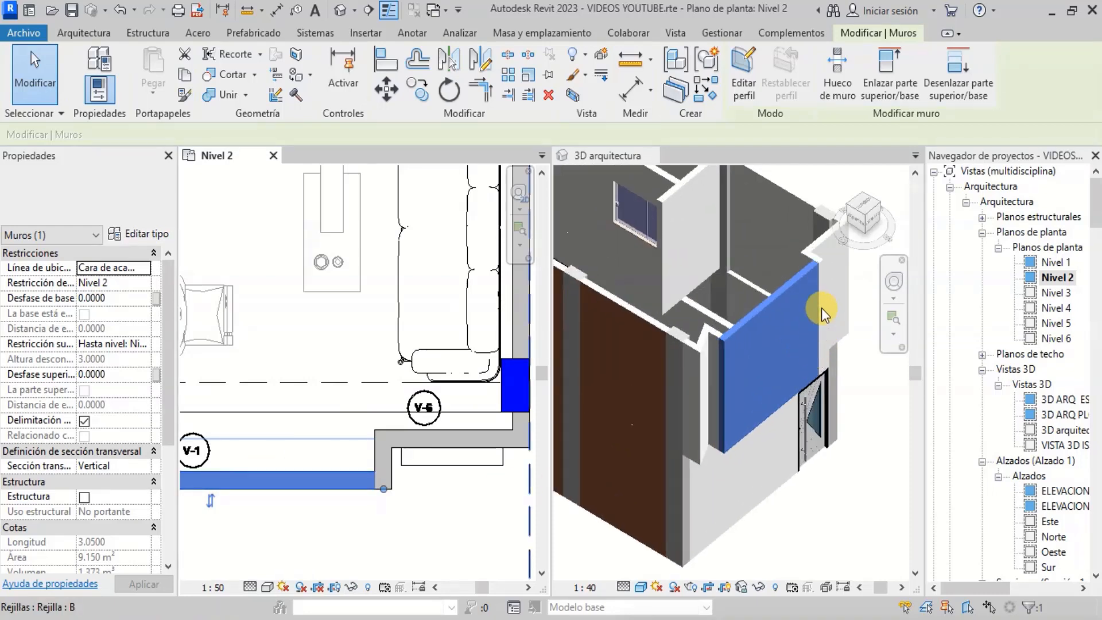
scroll(808, 329, "down", 3)
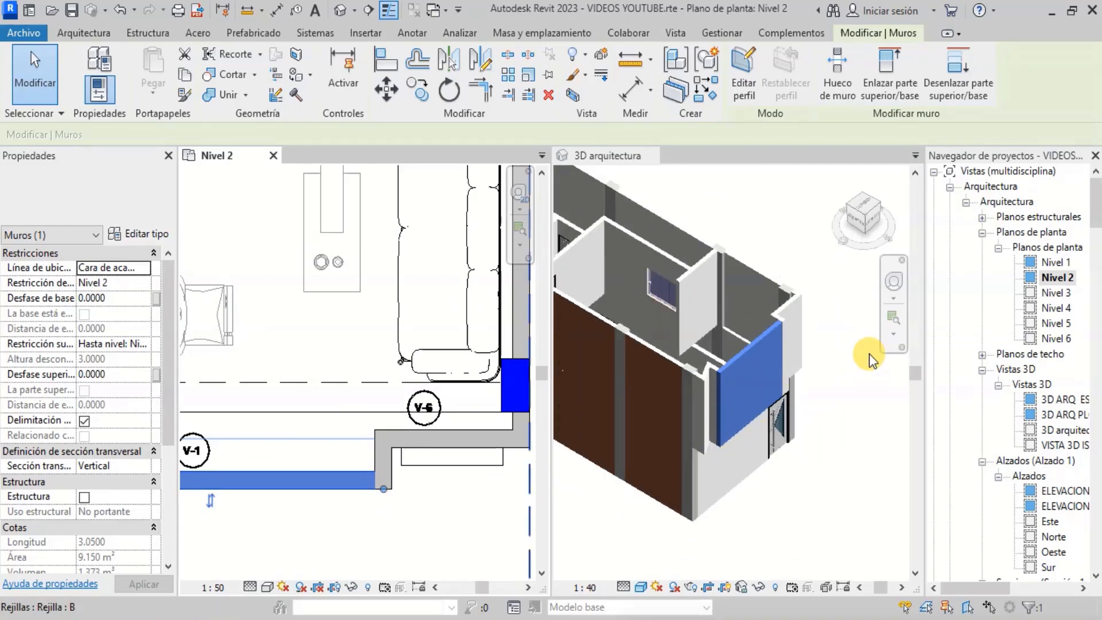
left_click(894, 287)
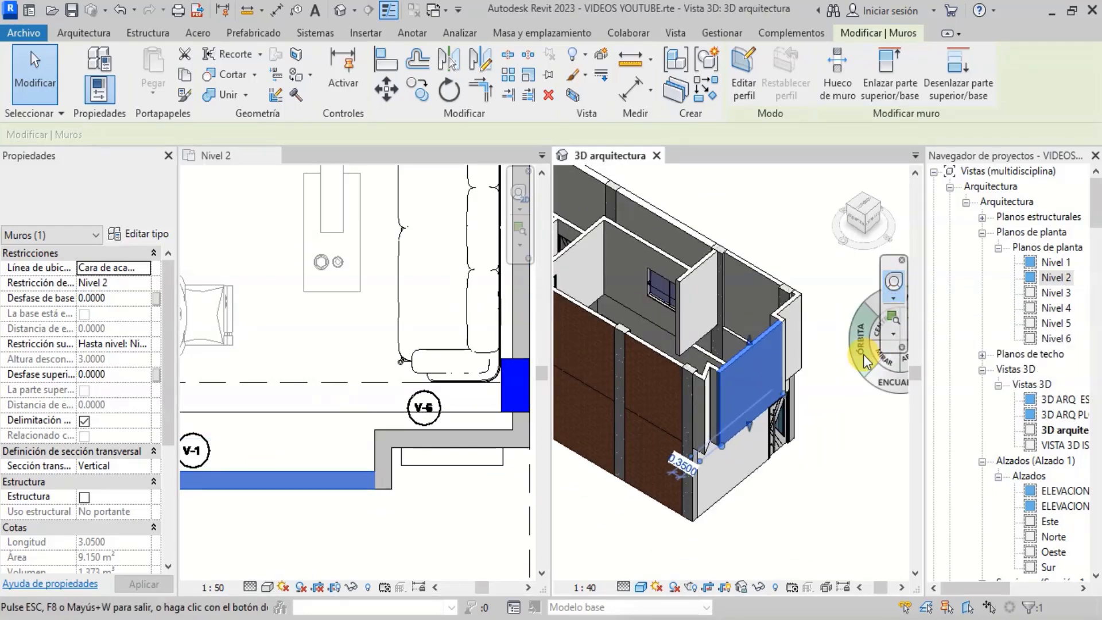
left_click_drag(864, 354, 815, 297)
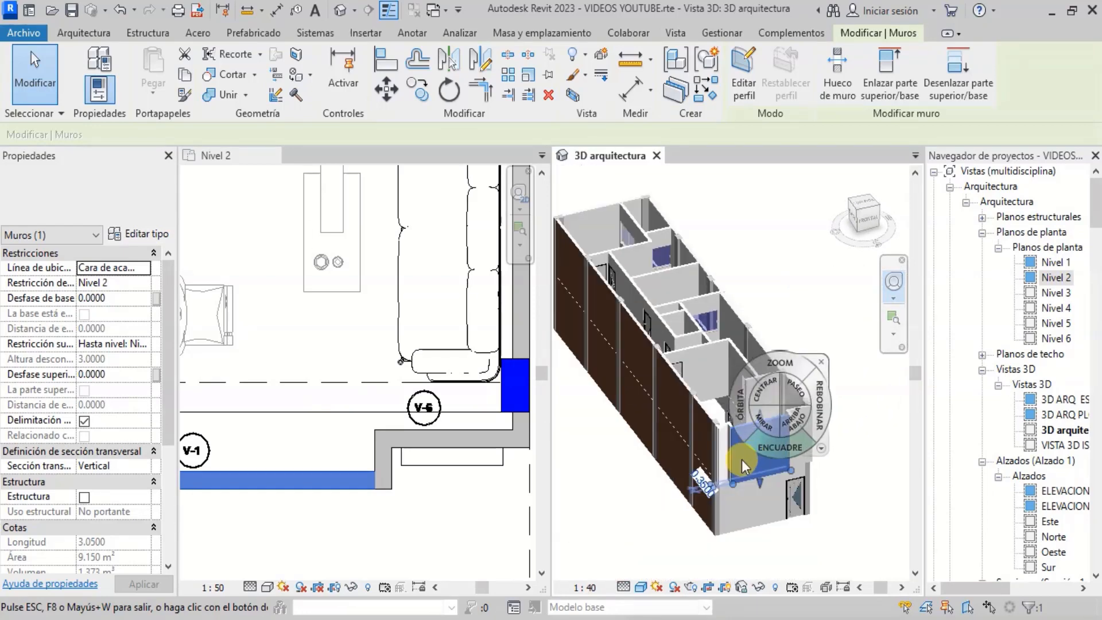
scroll(741, 459, "up", 5)
key("Escape")
key("Escape")
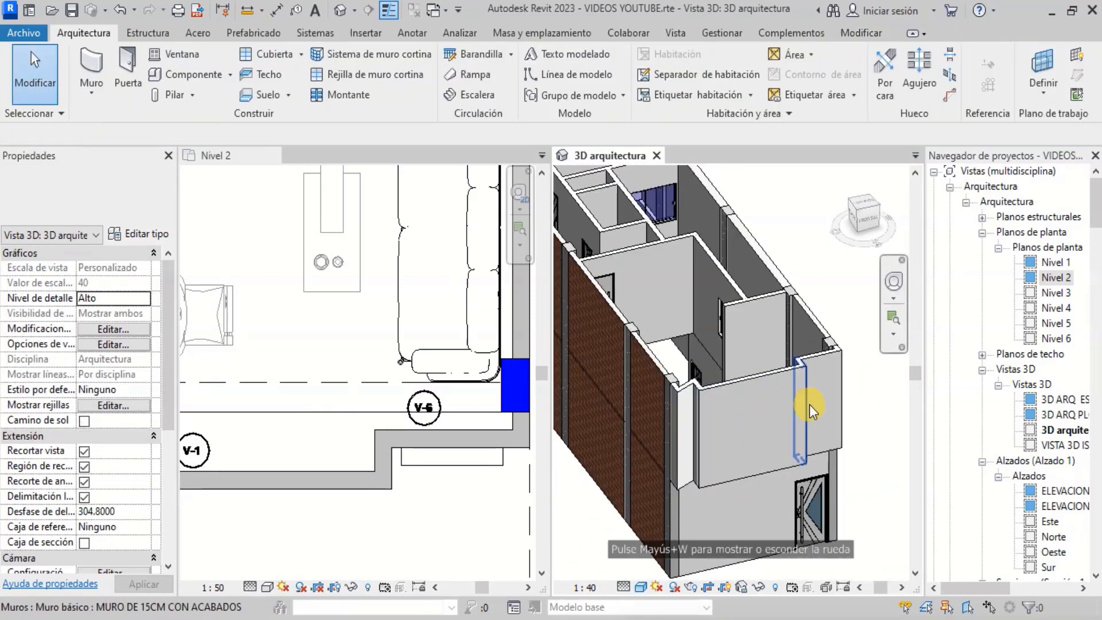
scroll(386, 419, "down", 2)
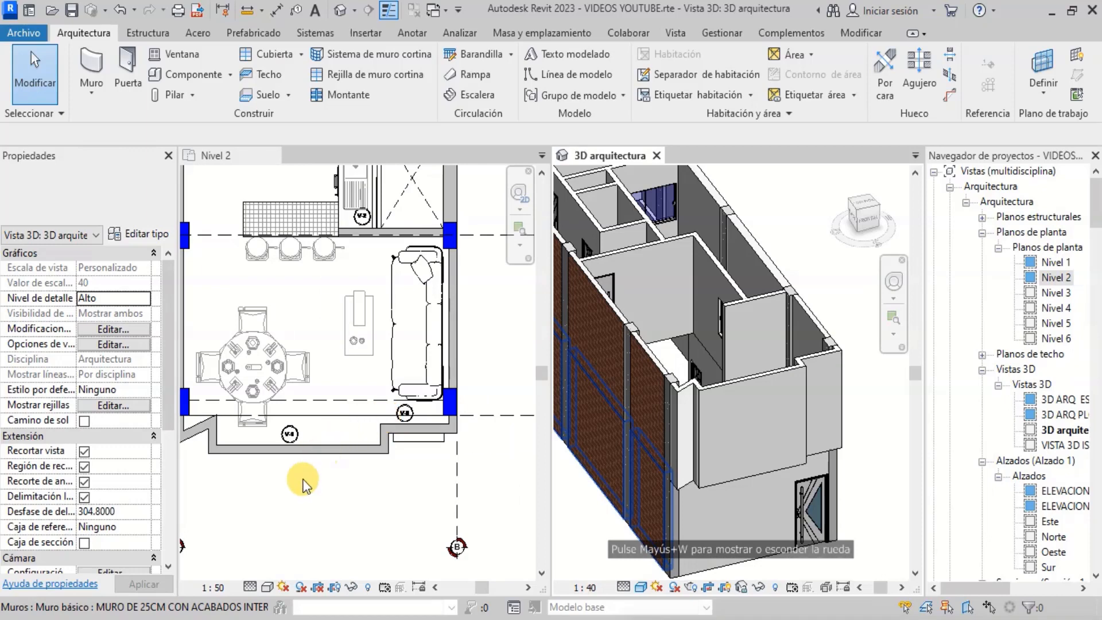
- Draw a Muro cortina: Ventanas curtain wall along the centreline of the balcony's lower front wall on Nivel 2
left_click(102, 98)
left_click(126, 125)
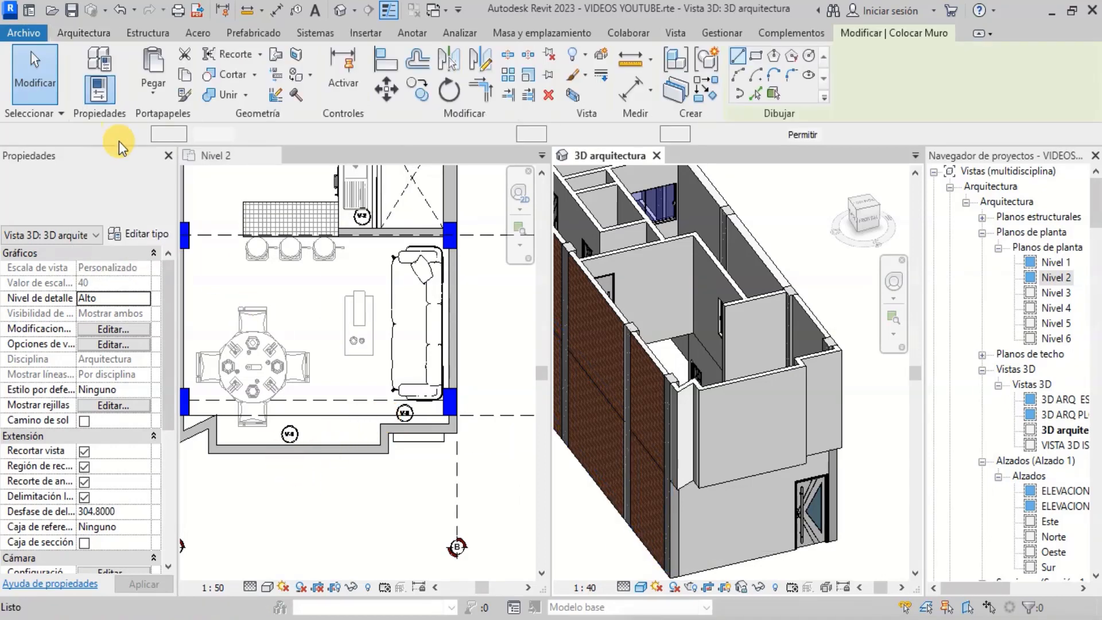
left_click(142, 197)
scroll(134, 254, "down", 5)
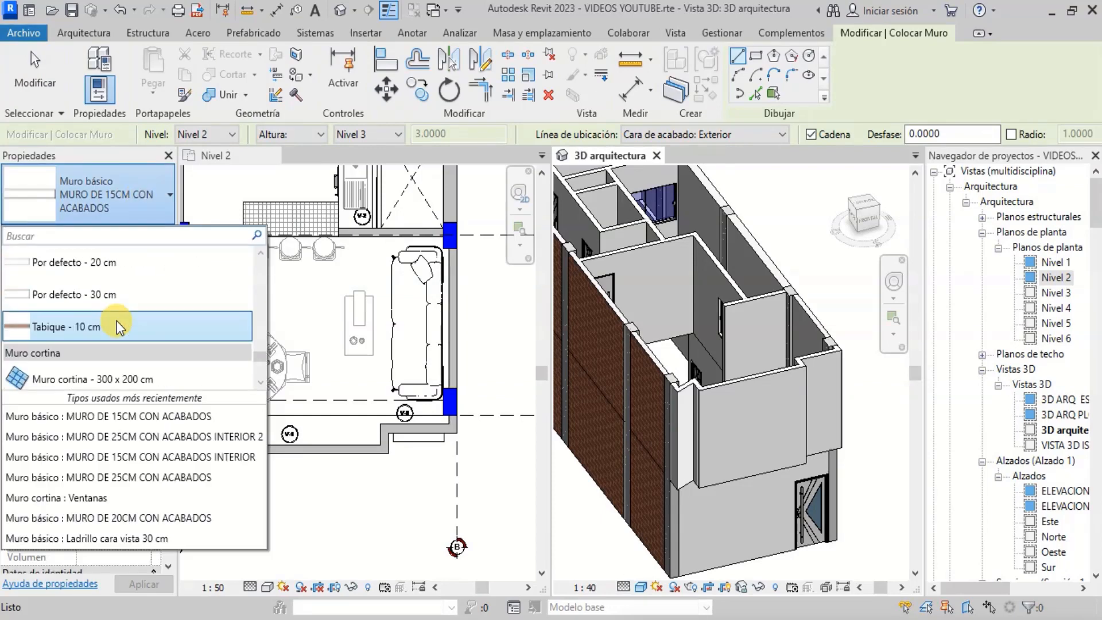
scroll(121, 324, "up", 1)
scroll(122, 324, "up", 1)
scroll(122, 324, "down", 1)
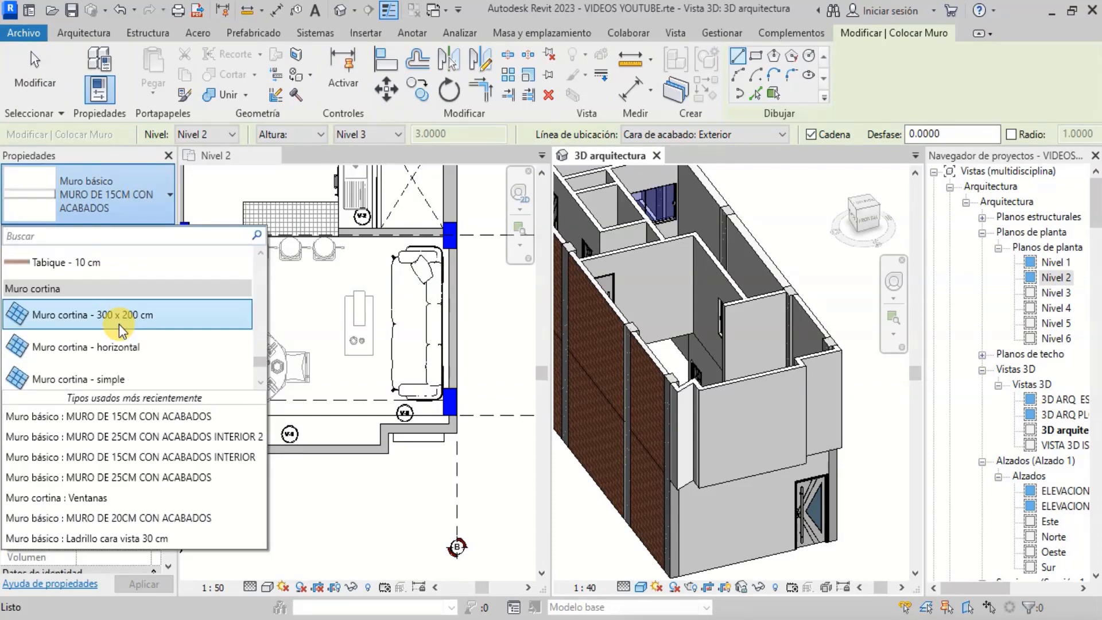
scroll(30, 289, "down", 1)
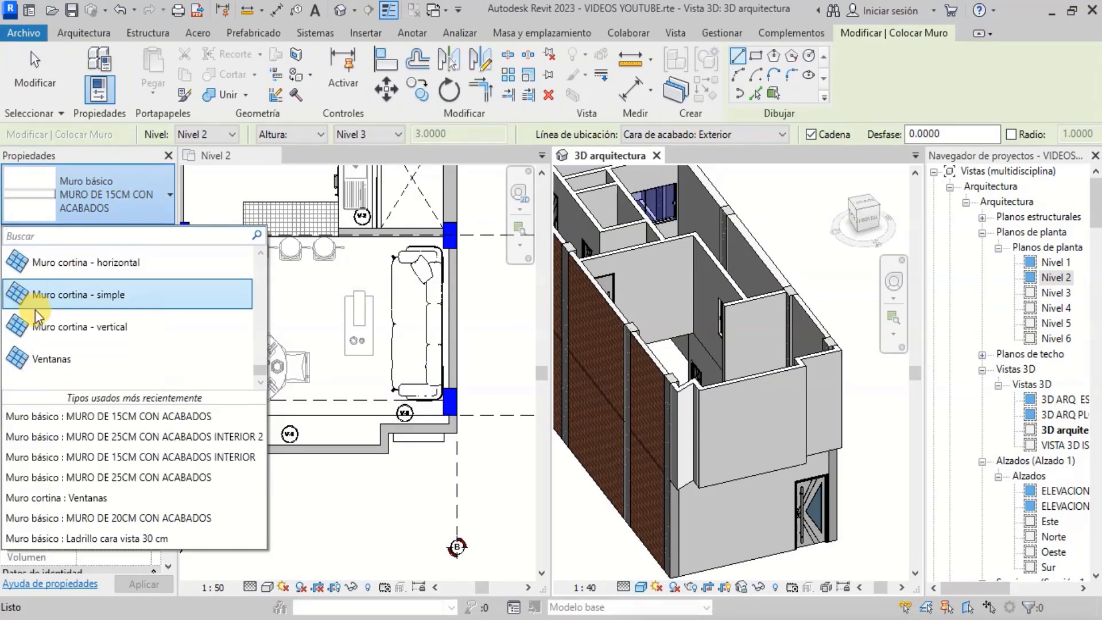
left_click(57, 357)
scroll(278, 406, "down", 1)
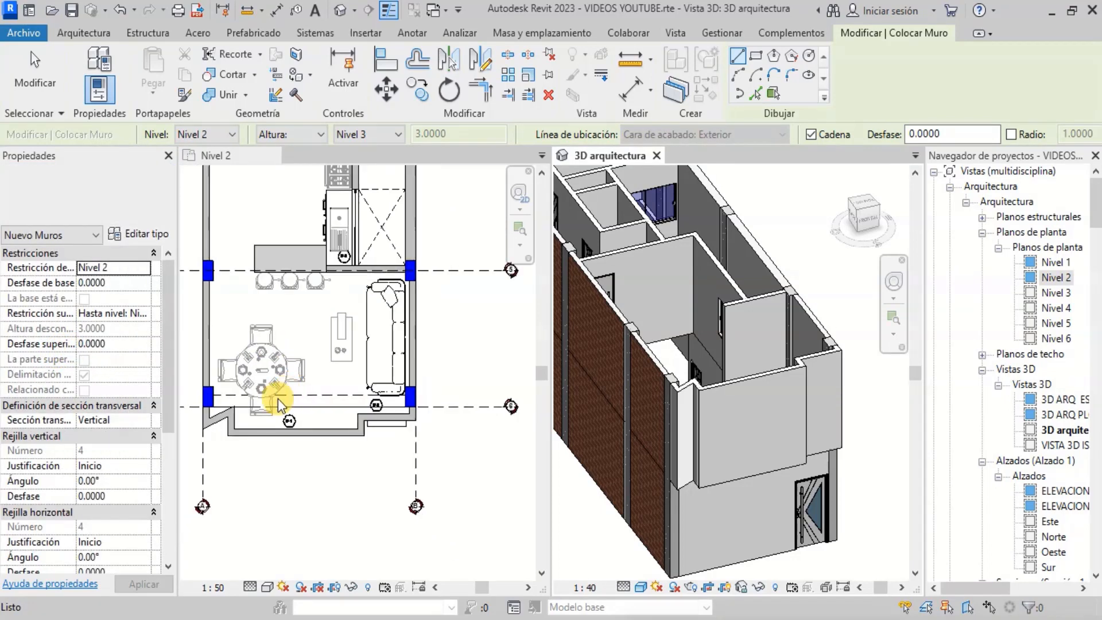
scroll(248, 436, "up", 2)
scroll(214, 439, "up", 2)
left_click(223, 457)
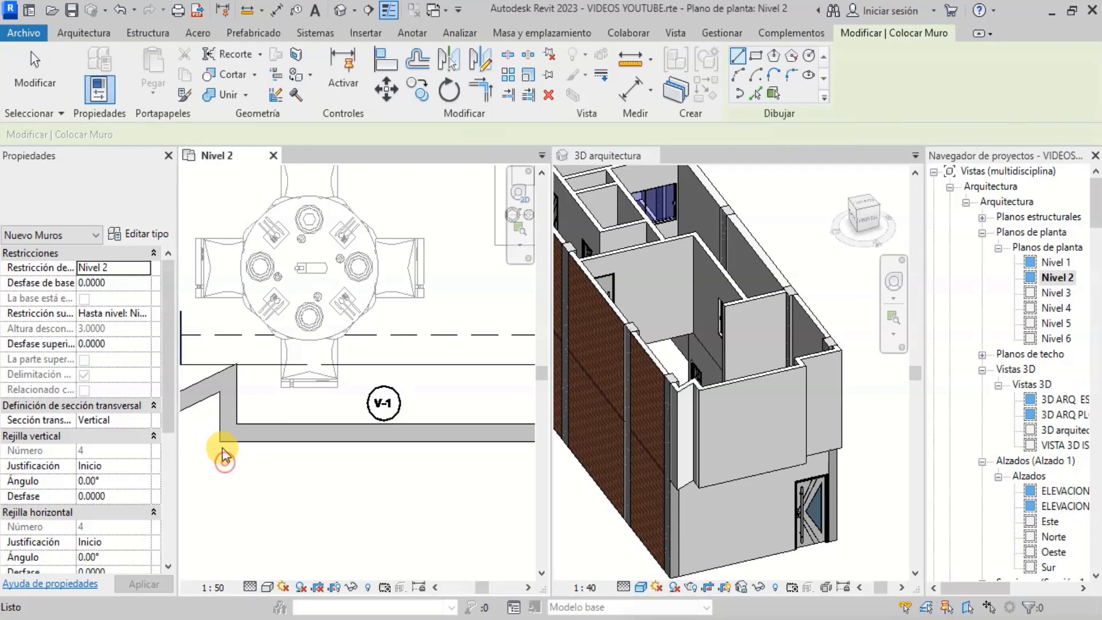
scroll(224, 439, "up", 2)
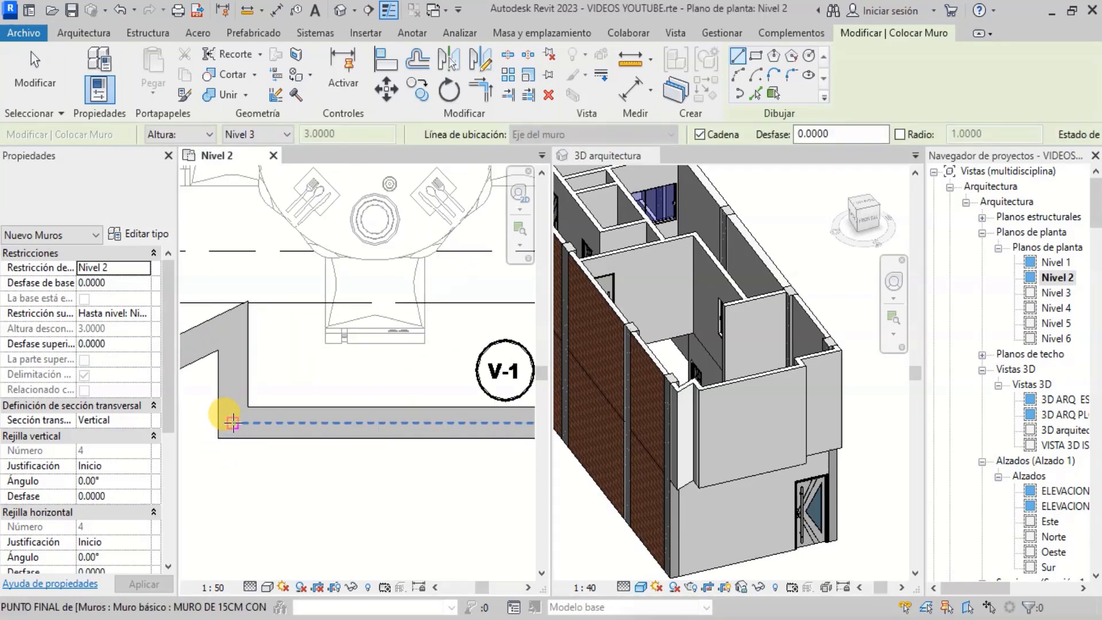
left_click(232, 423)
scroll(235, 422, "down", 2)
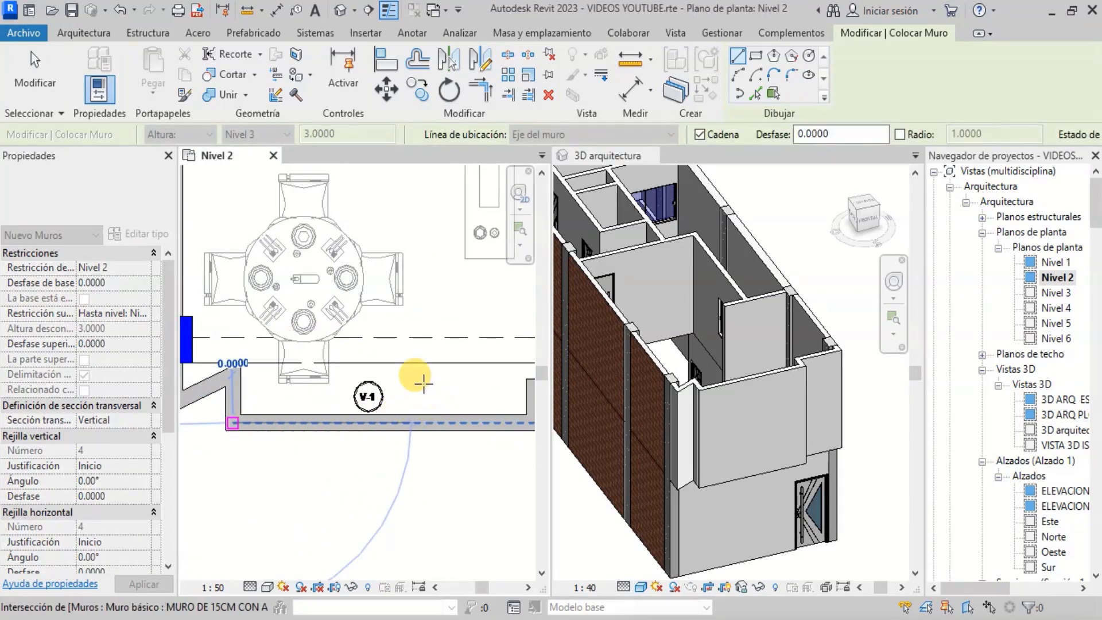
scroll(423, 383, "down", 2)
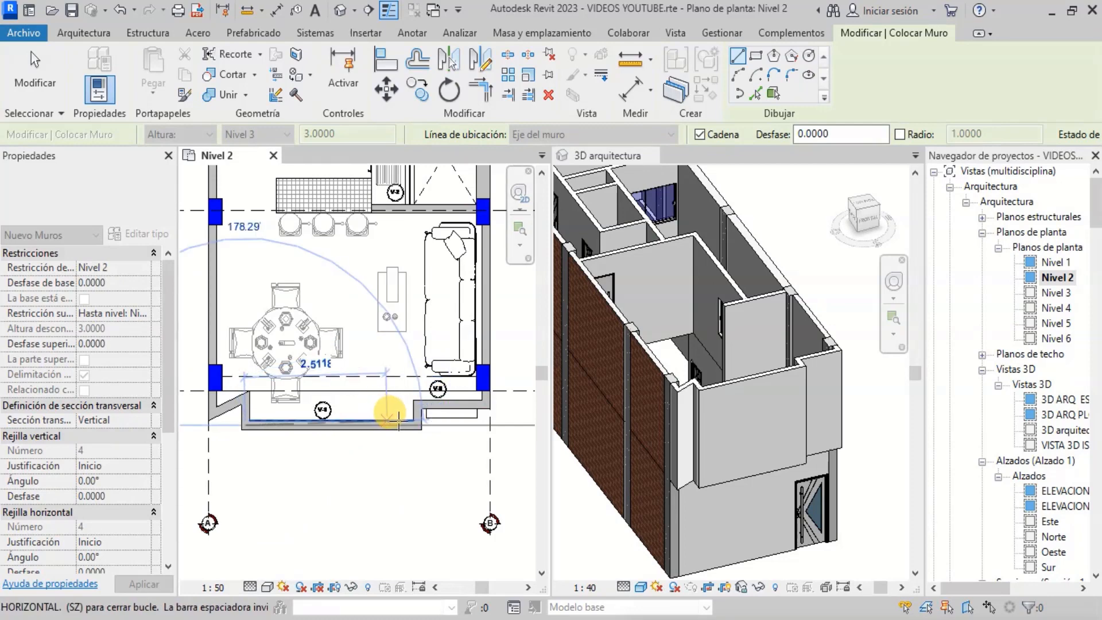
scroll(397, 423, "up", 3)
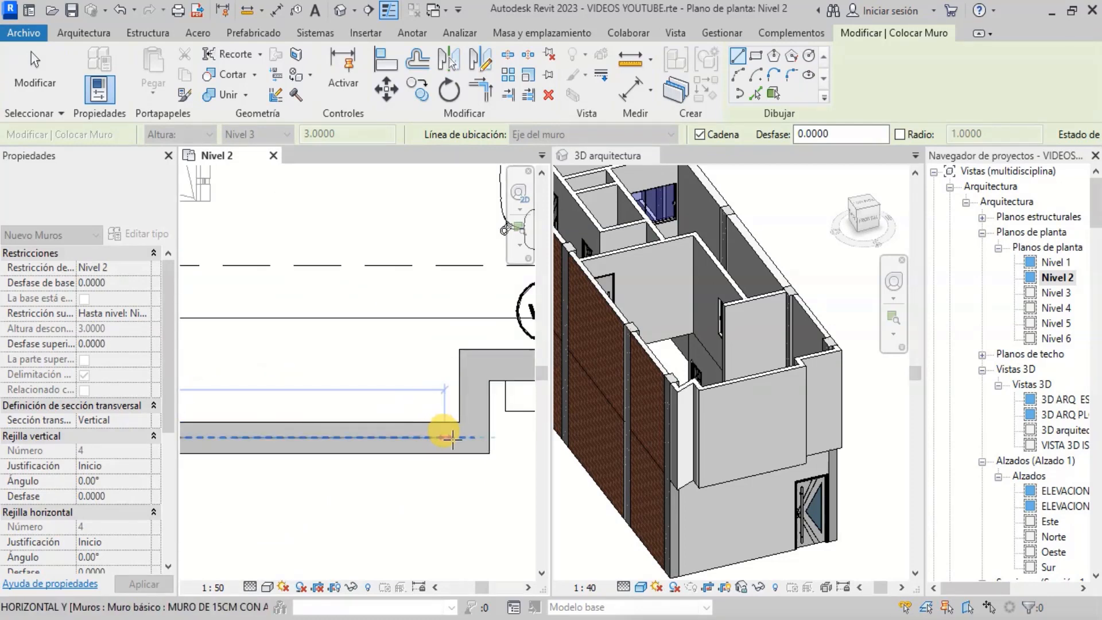
scroll(471, 438, "up", 3)
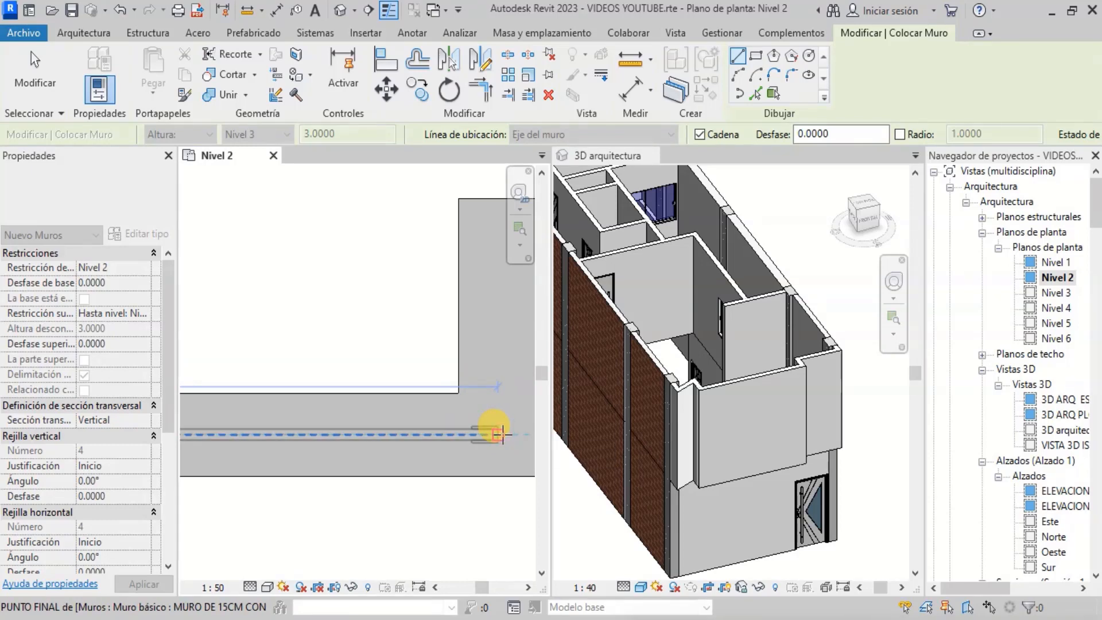
left_click(502, 431)
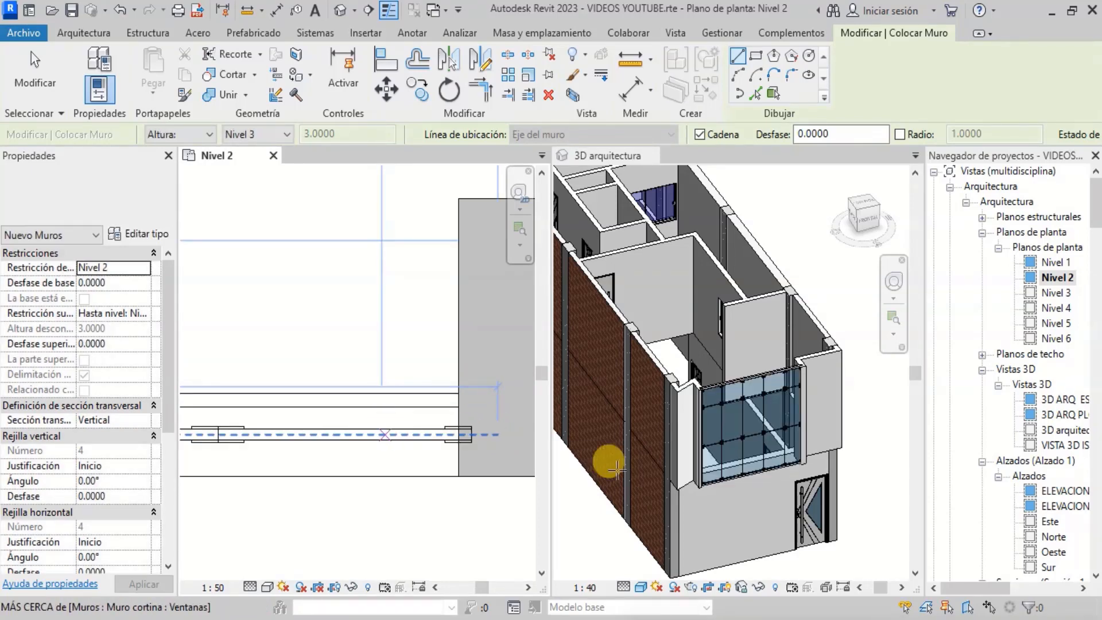
- Draw a second Ventanas curtain wall segment along the short front wall below the V-6 window, then leave the Wall tool
scroll(763, 459, "up", 3)
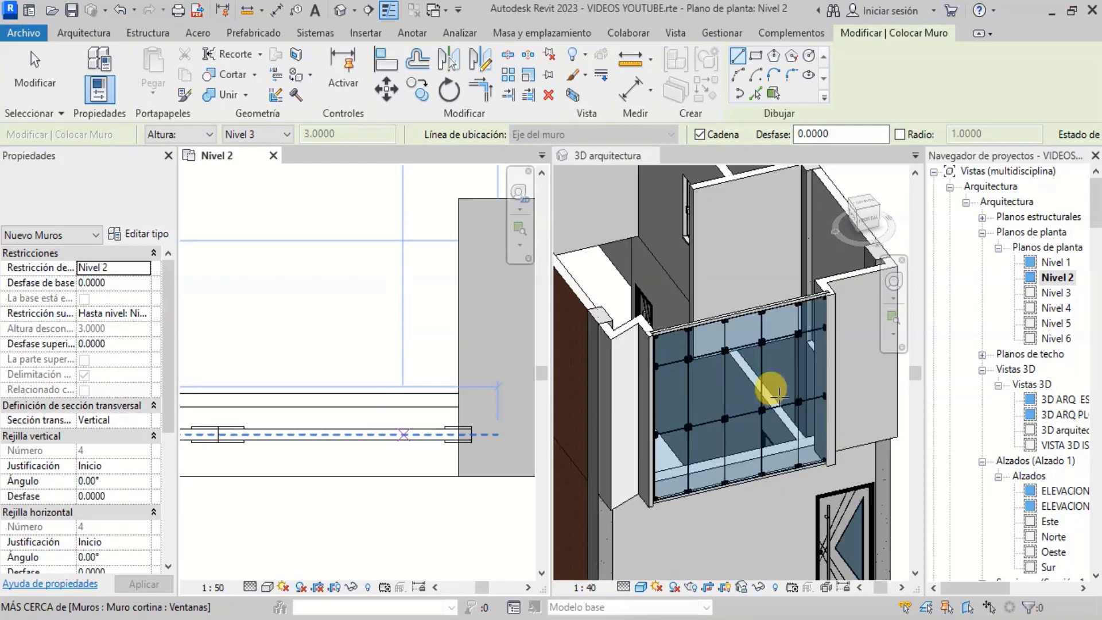
scroll(298, 450, "down", 3)
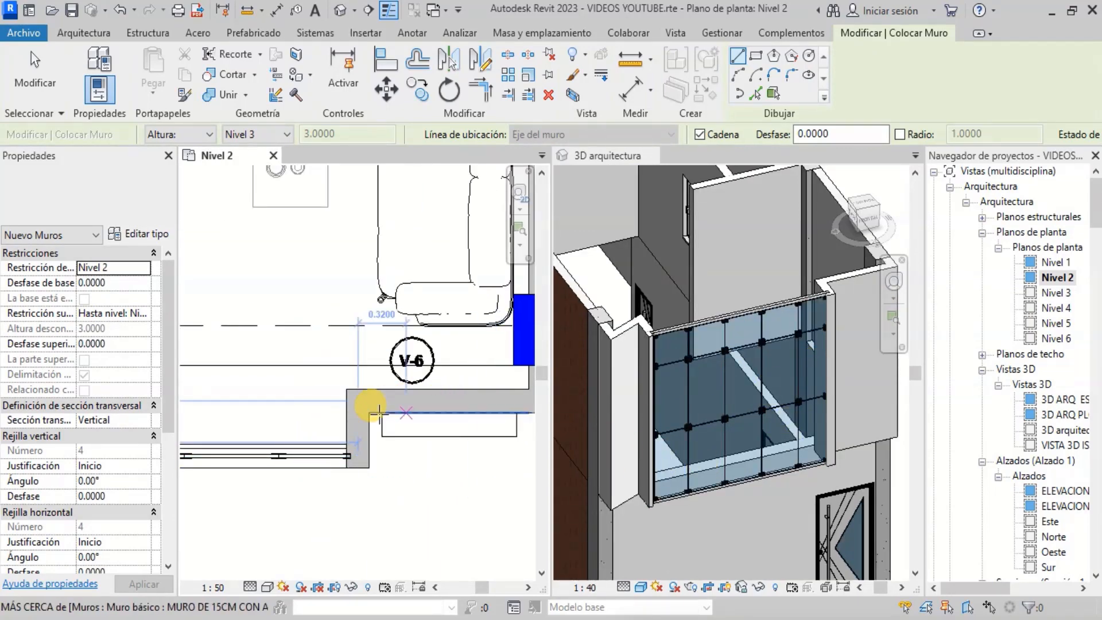
scroll(376, 409, "up", 2)
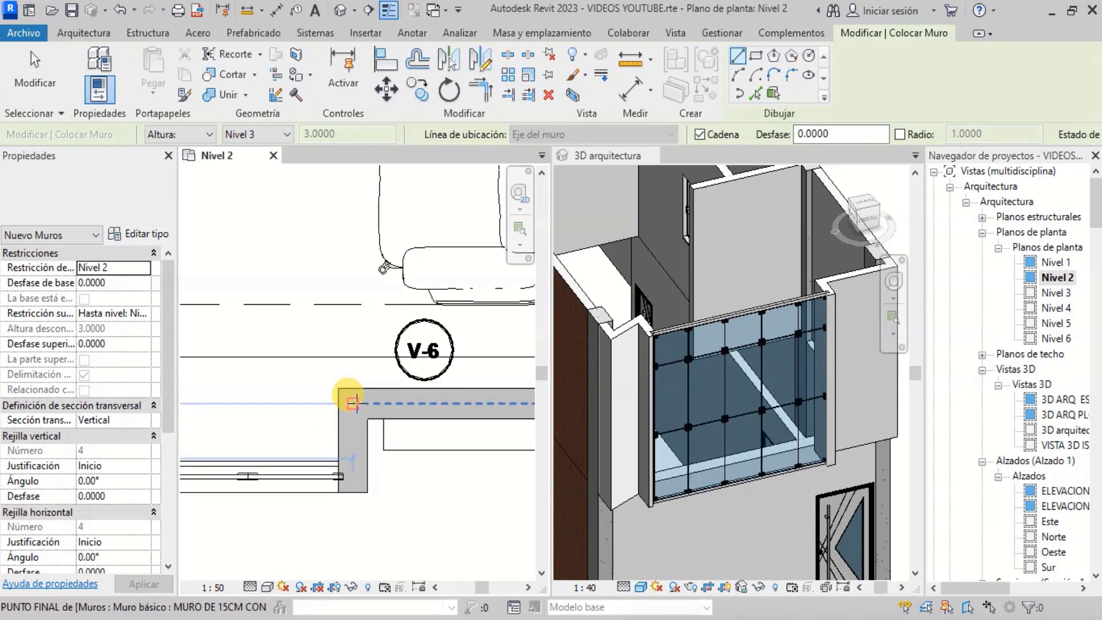
left_click(298, 415)
scroll(298, 414, "down", 2)
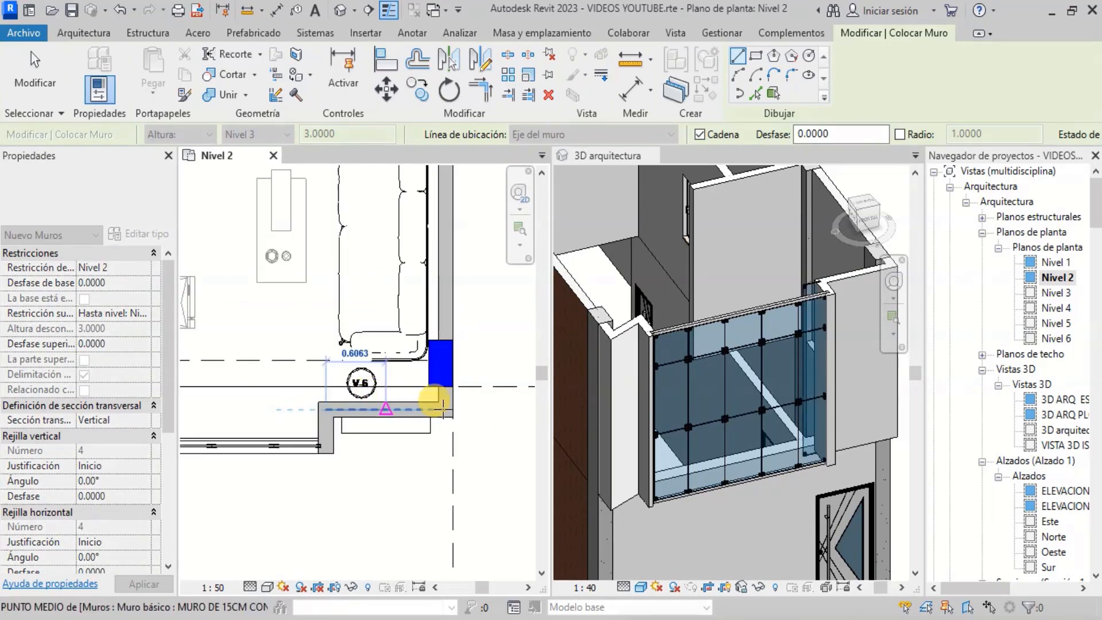
scroll(443, 406, "up", 4)
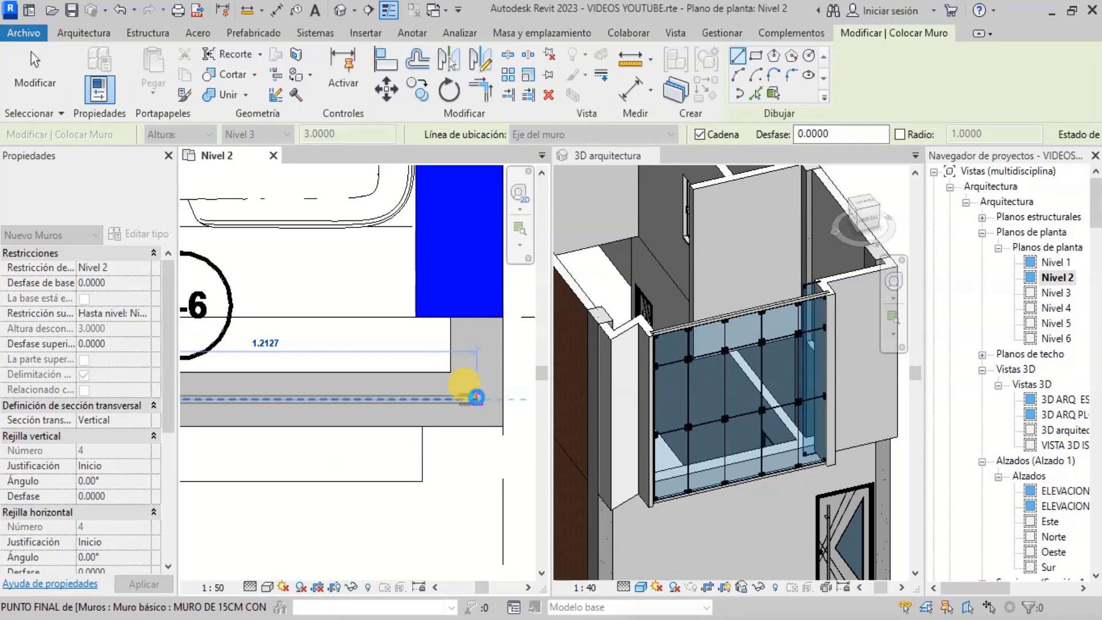
left_click(838, 387)
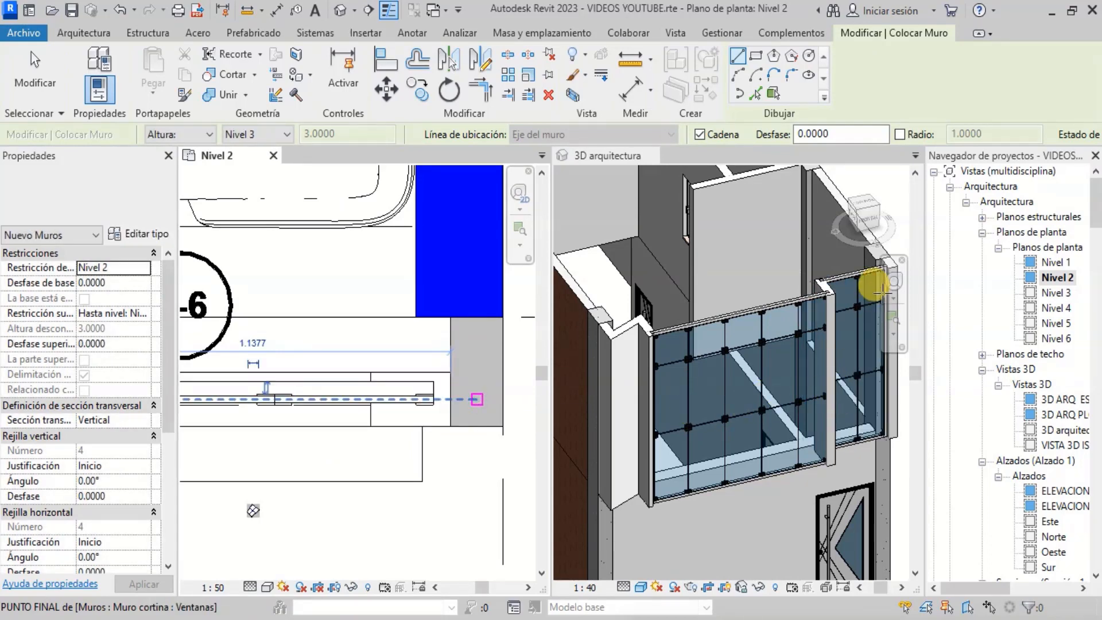
scroll(726, 283, "down", 3)
scroll(721, 345, "up", 4)
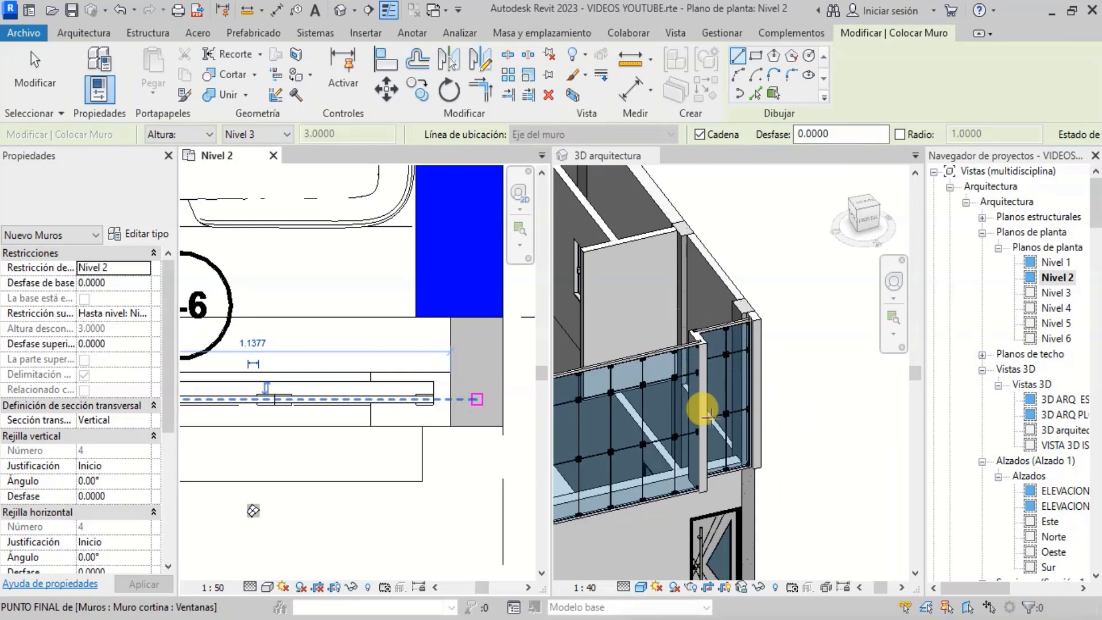
scroll(726, 402, "down", 2)
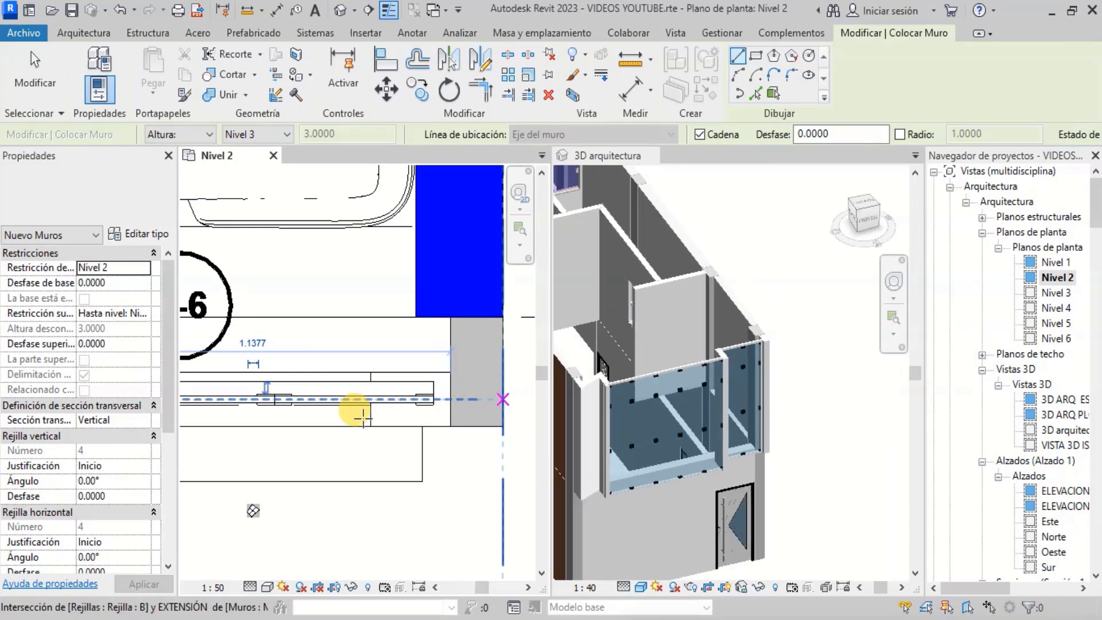
scroll(370, 412, "down", 3)
scroll(424, 417, "down", 3)
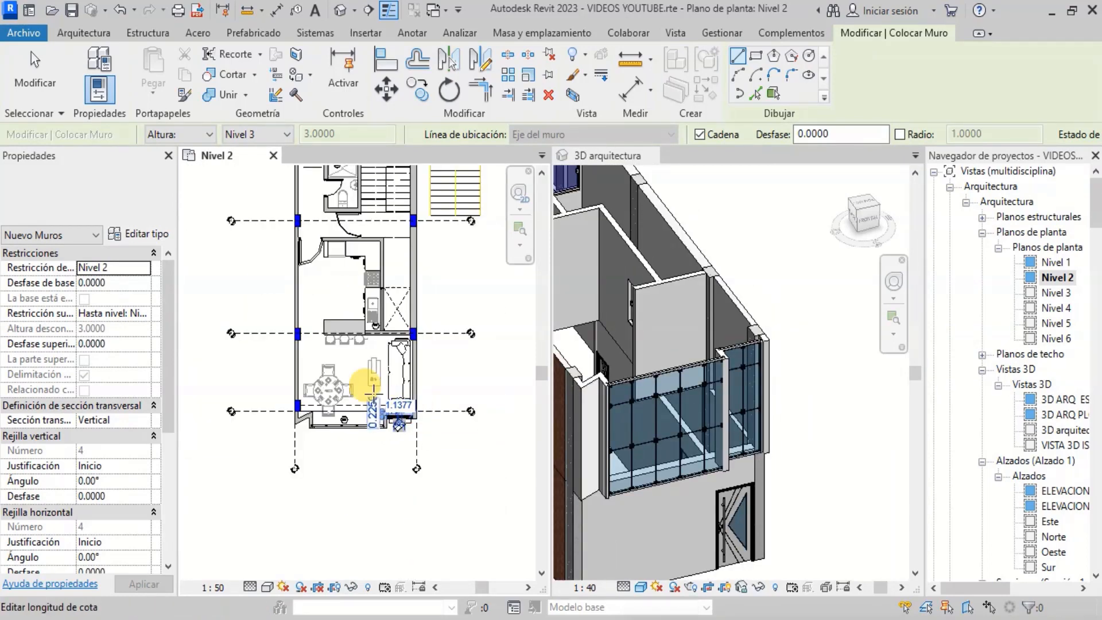
key("Escape")
key("Escape")
- Review the Nivel 2 plan, then close it to work in the 3D arquitectura view alone
scroll(341, 322, "up", 4)
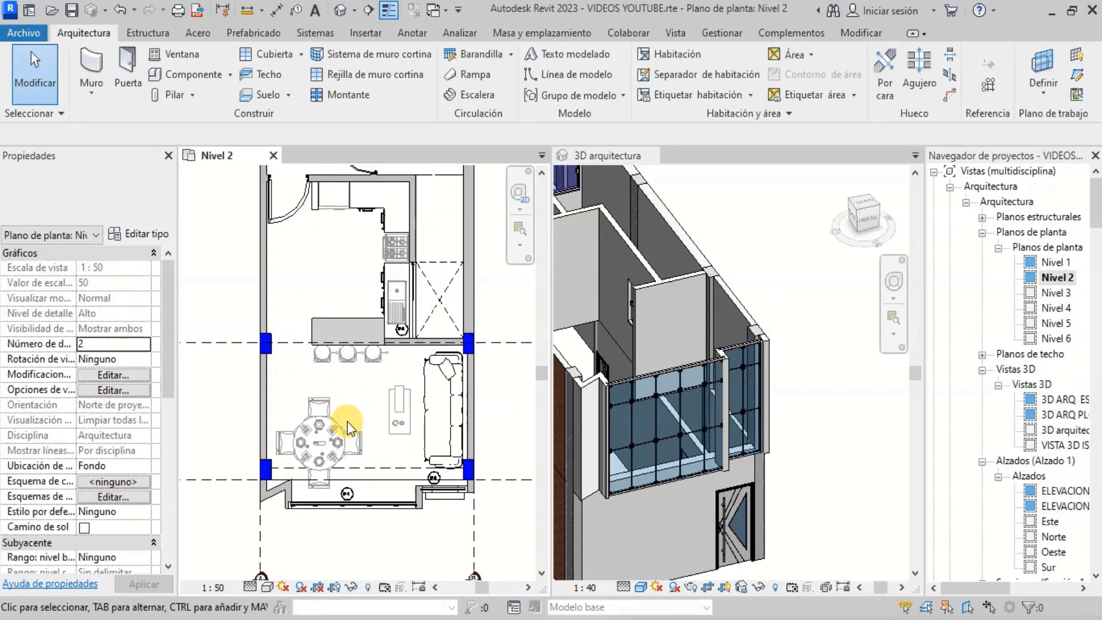
scroll(348, 441, "down", 5)
scroll(350, 378, "down", 5)
scroll(353, 276, "up", 4)
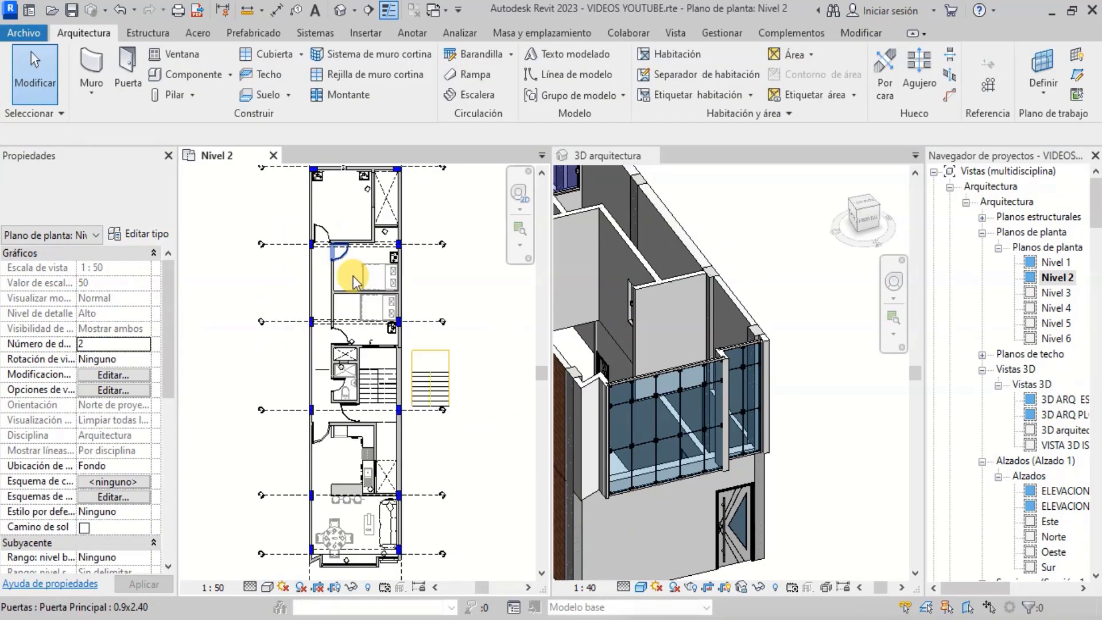
scroll(381, 257, "up", 4)
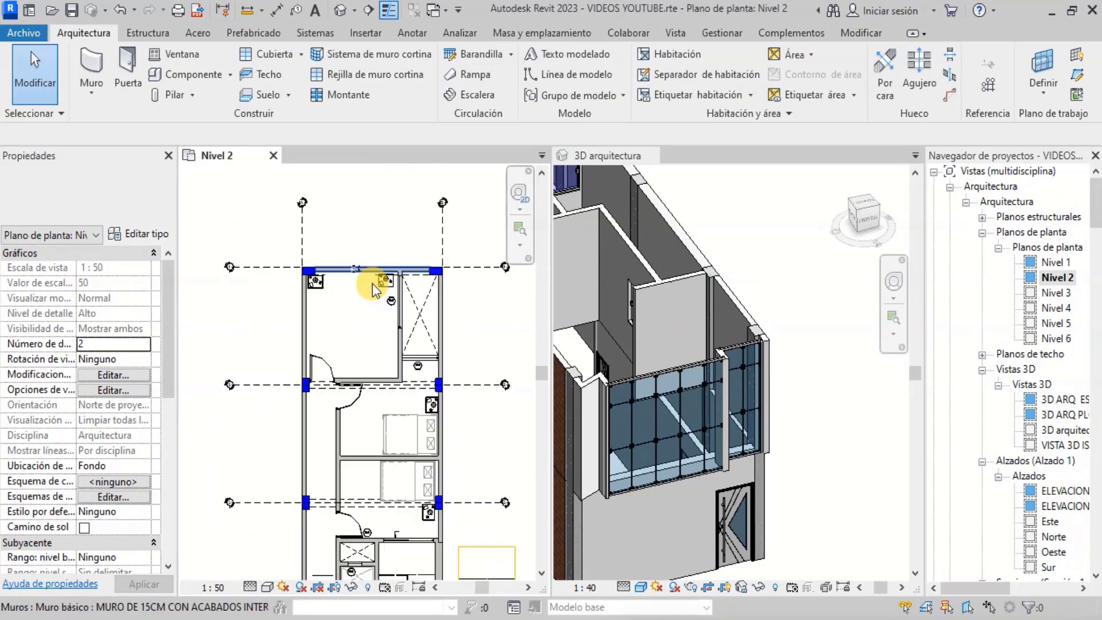
scroll(402, 253, "down", 3)
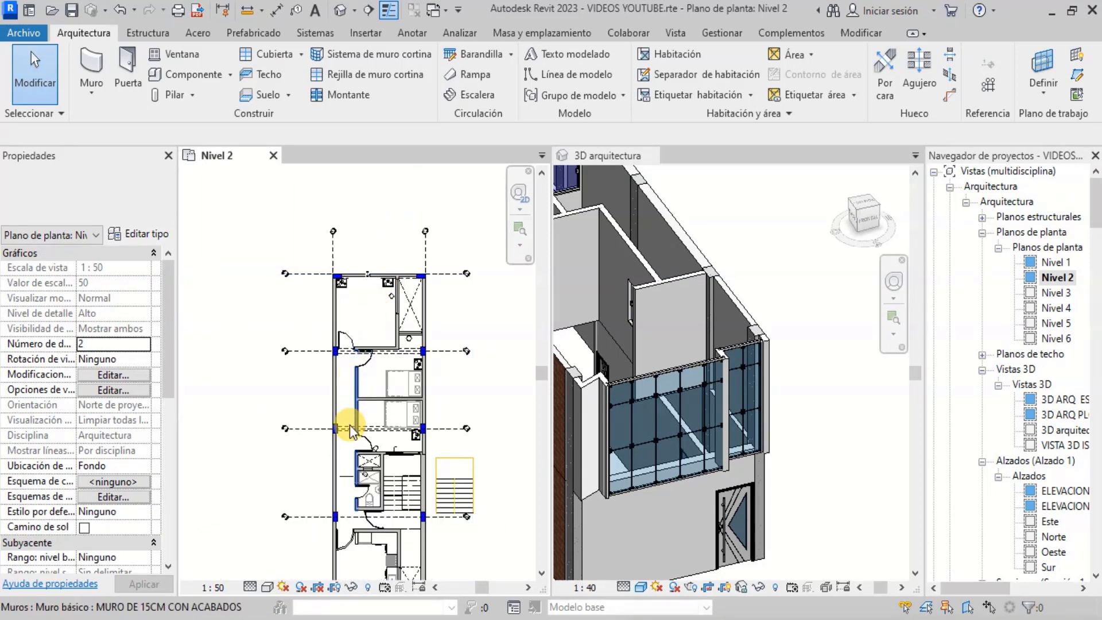
scroll(356, 484, "up", 3)
scroll(368, 259, "down", 3)
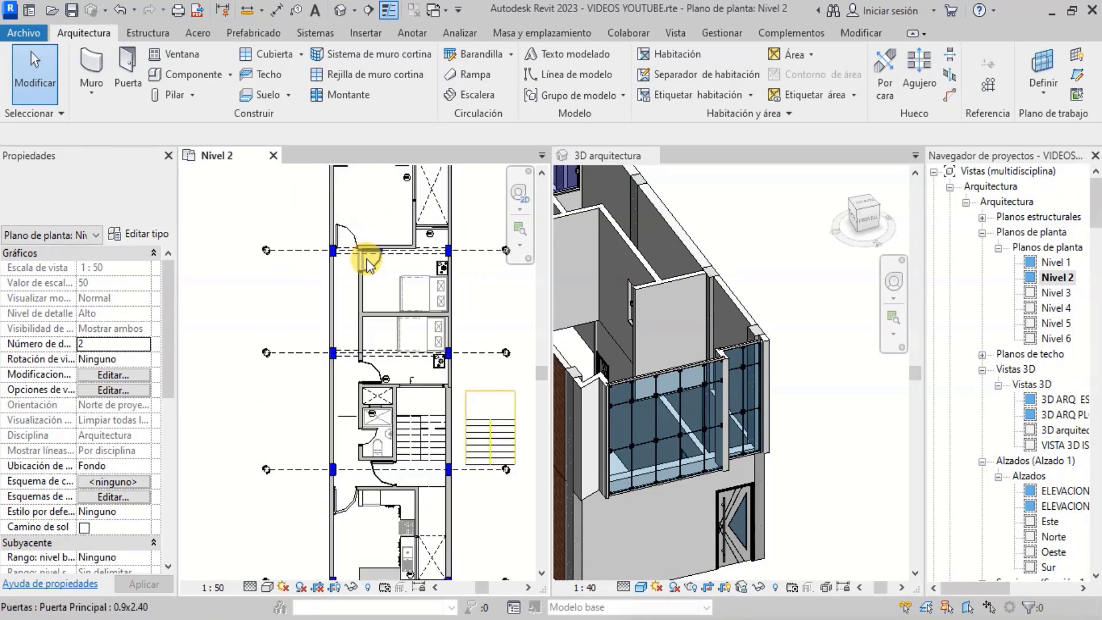
left_click(274, 153)
scroll(578, 349, "down", 5)
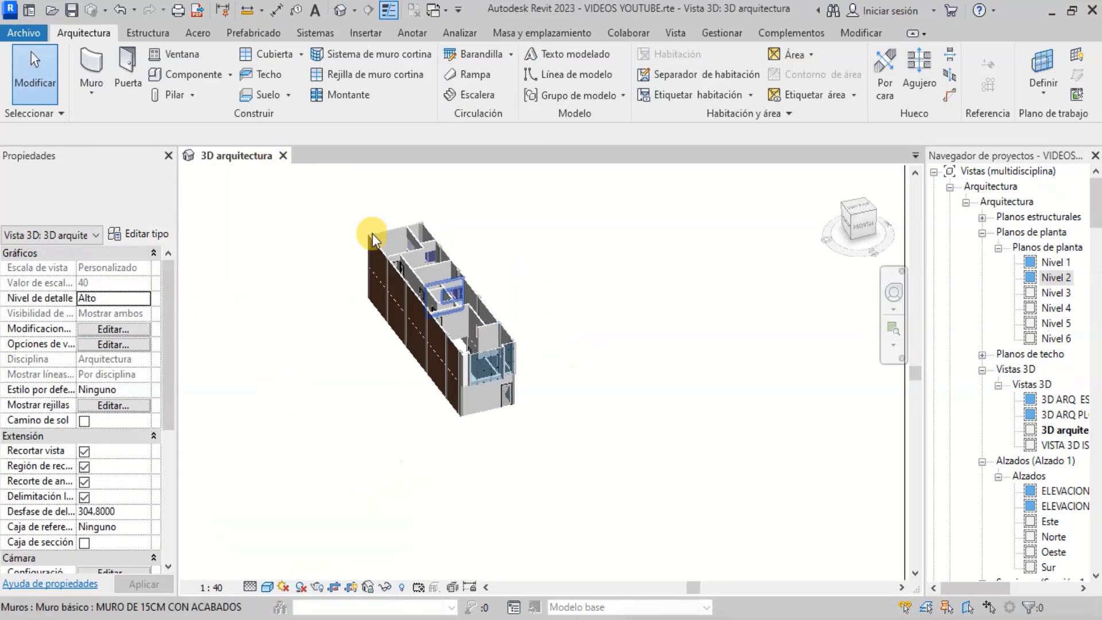
- Zoom and orbit with the steering wheel to inspect the new balcony curtain walls and the interior doors in 3D
scroll(487, 391, "up", 3)
scroll(520, 439, "down", 1)
scroll(584, 468, "up", 5)
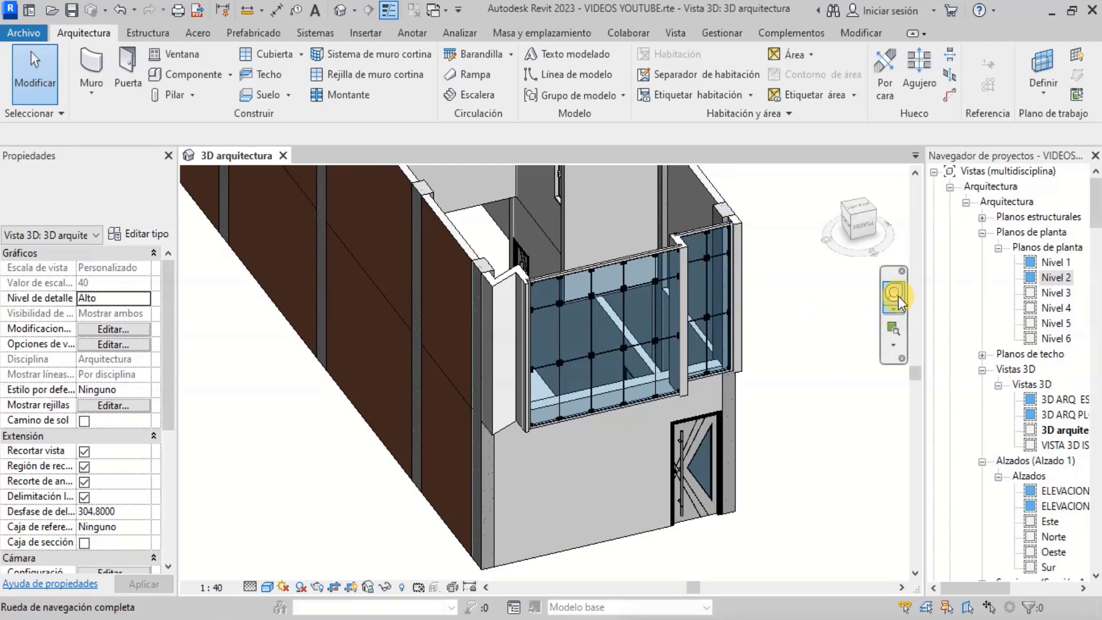
scroll(804, 349, "down", 2)
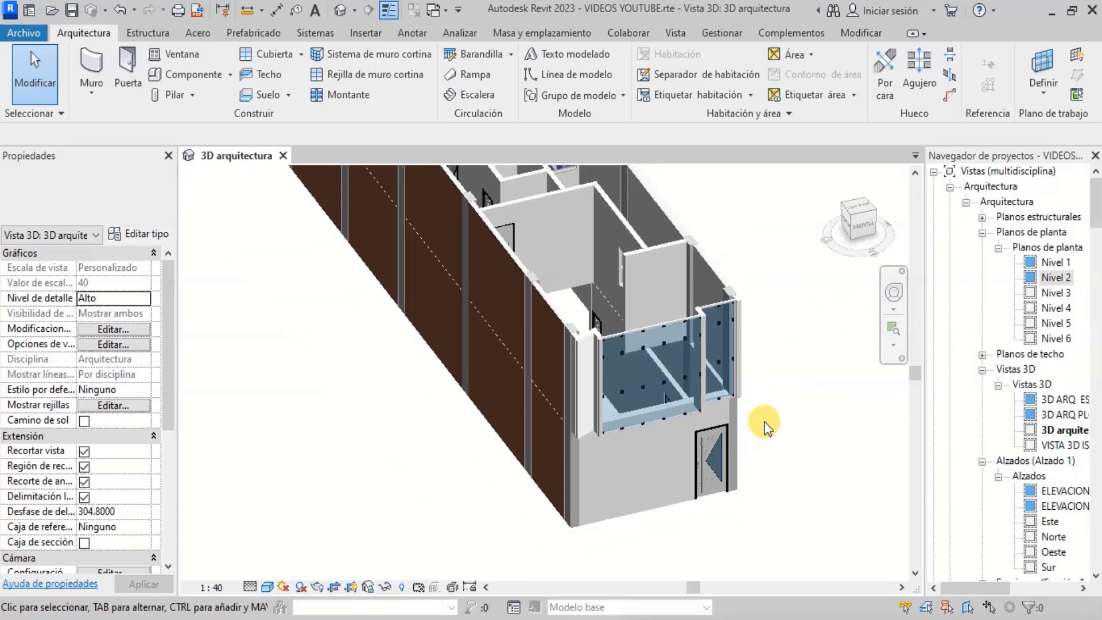
left_click(894, 294)
left_click_drag(849, 363, 745, 331)
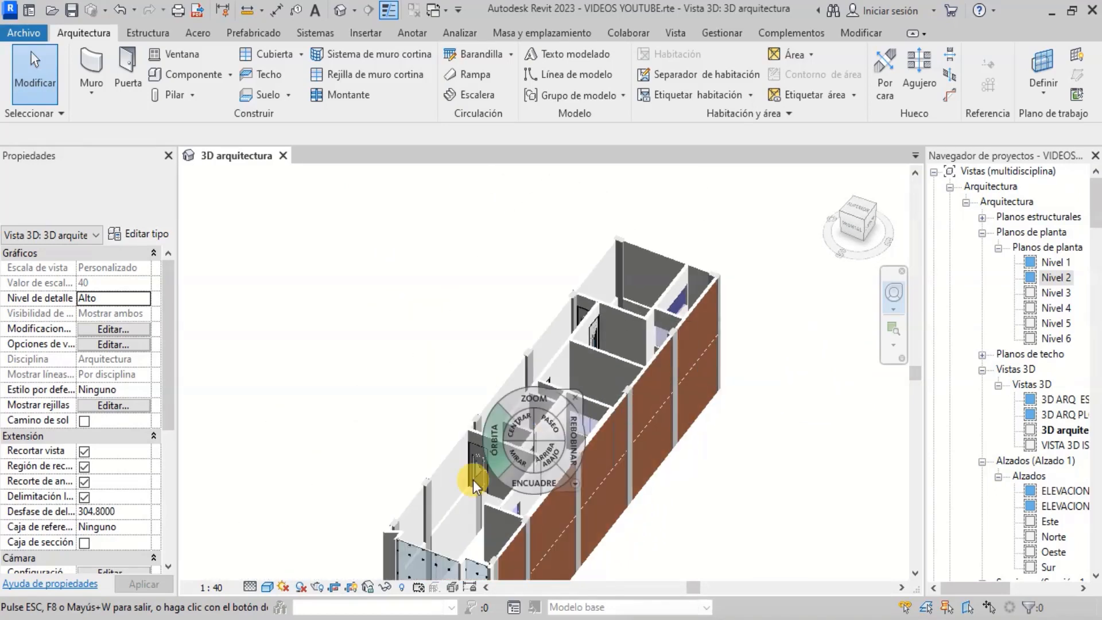
scroll(511, 402, "up", 6)
scroll(589, 443, "down", 5)
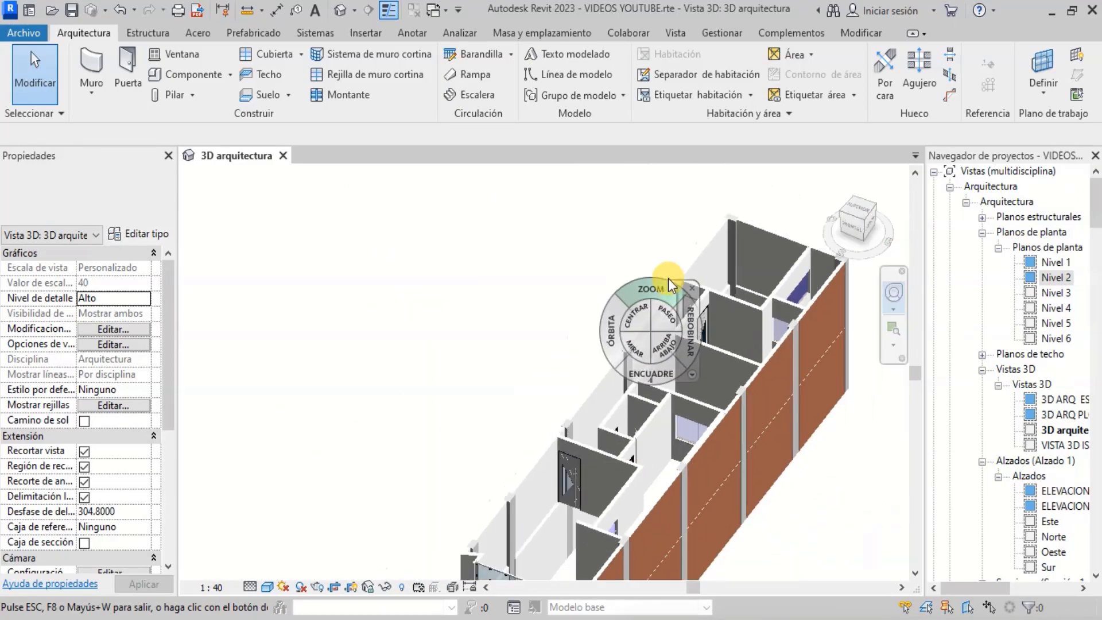
scroll(670, 278, "up", 6)
scroll(535, 259, "down", 3)
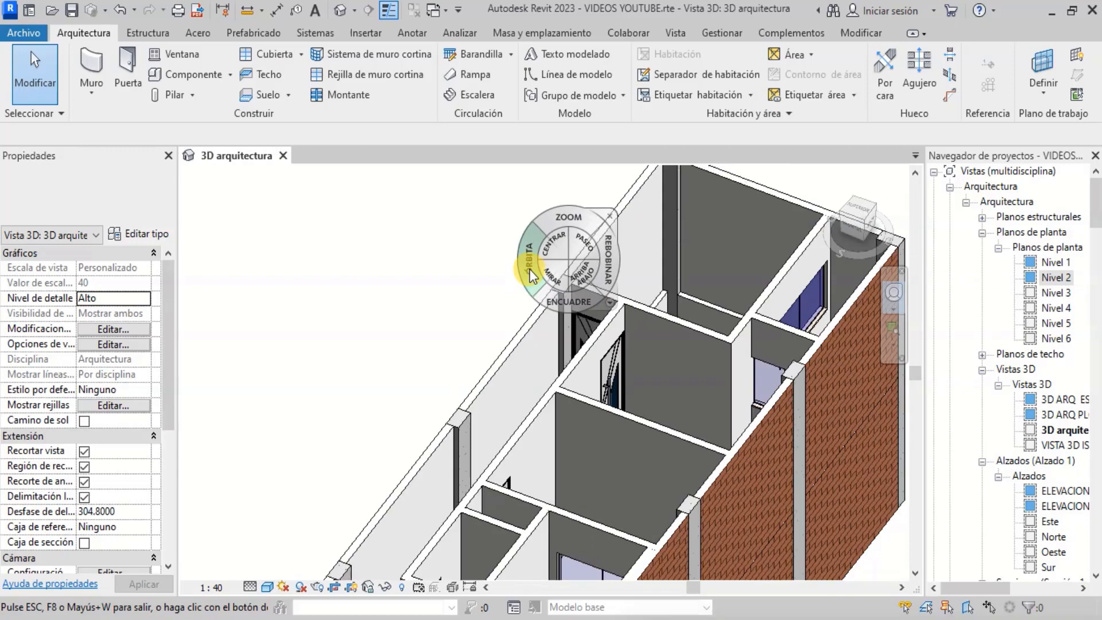
left_click_drag(529, 269, 687, 272)
scroll(605, 302, "down", 4)
scroll(665, 349, "up", 5)
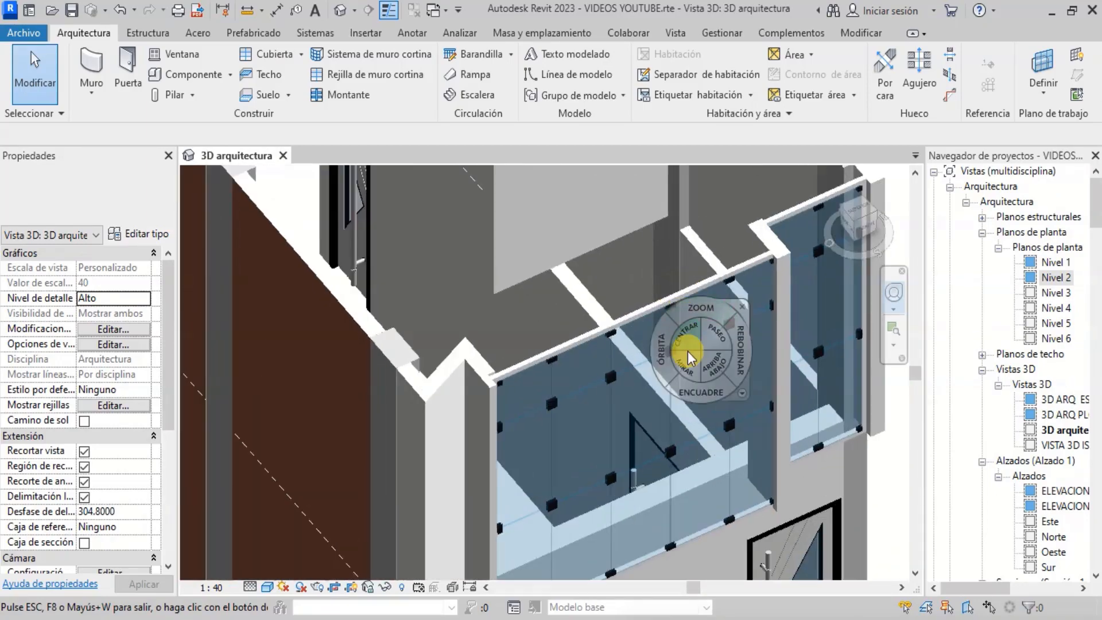
scroll(726, 401, "down", 6)
scroll(670, 301, "up", 7)
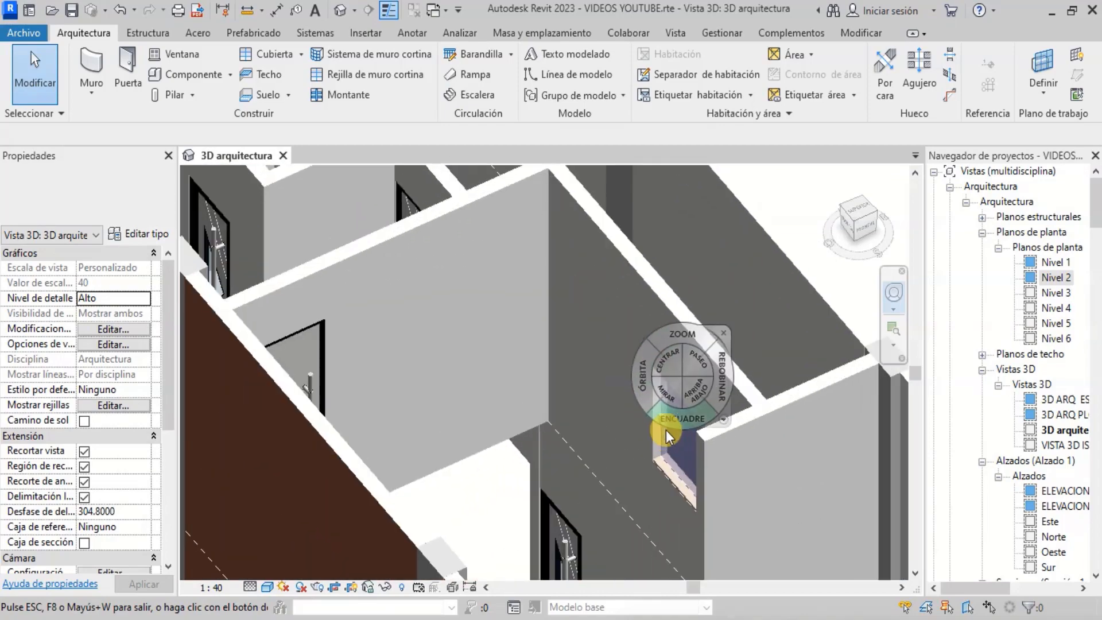
scroll(684, 470, "down", 5)
scroll(543, 340, "up", 6)
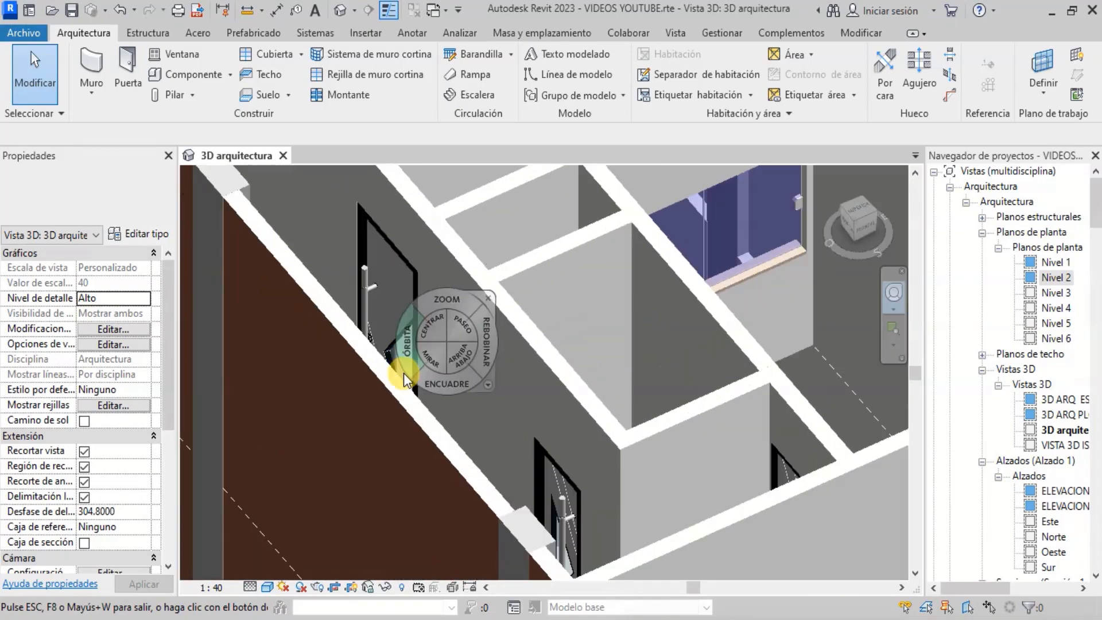
left_click_drag(405, 354, 400, 291)
scroll(380, 353, "down", 5)
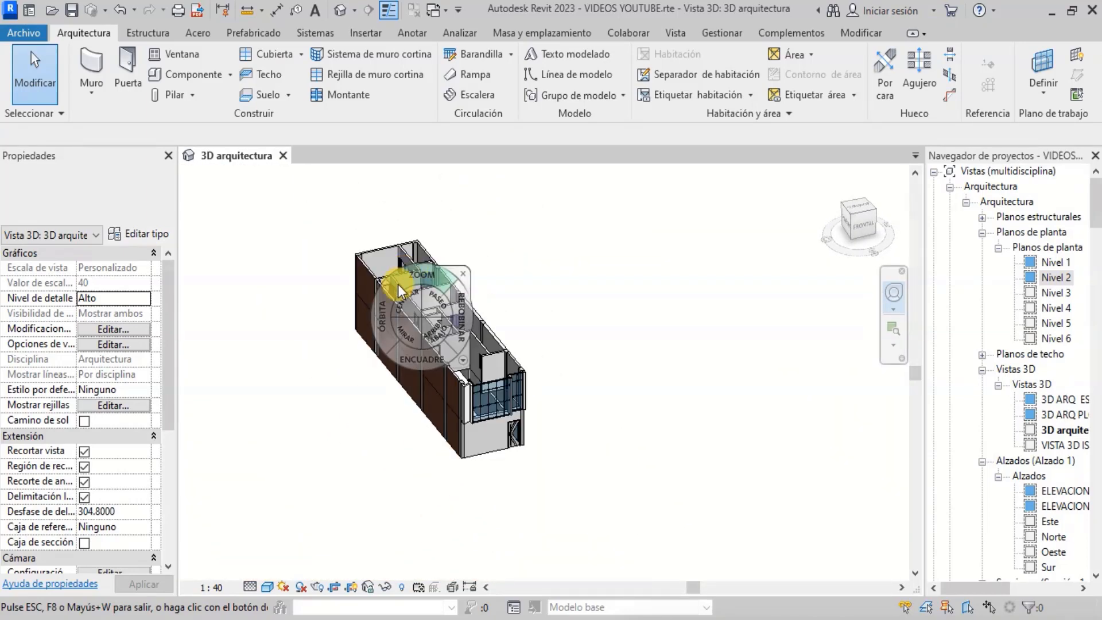
key("Escape")
- Turn on the section box for the 3D view and pull its side face inward to cut away the long exterior wall
scroll(102, 512, "down", 2)
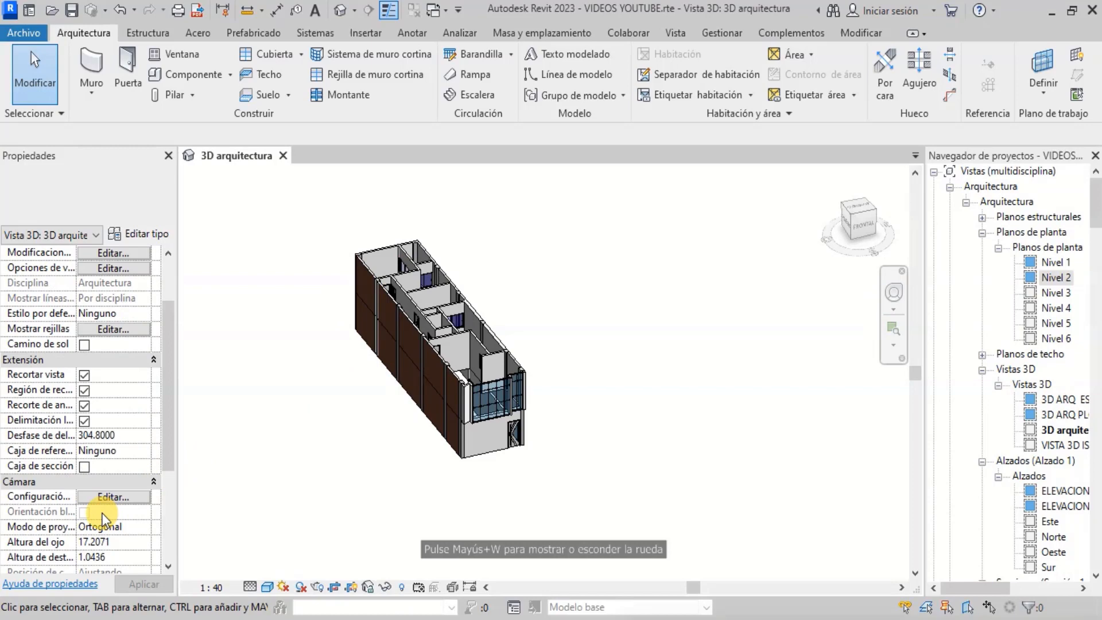
left_click(85, 468)
scroll(373, 367, "up", 3)
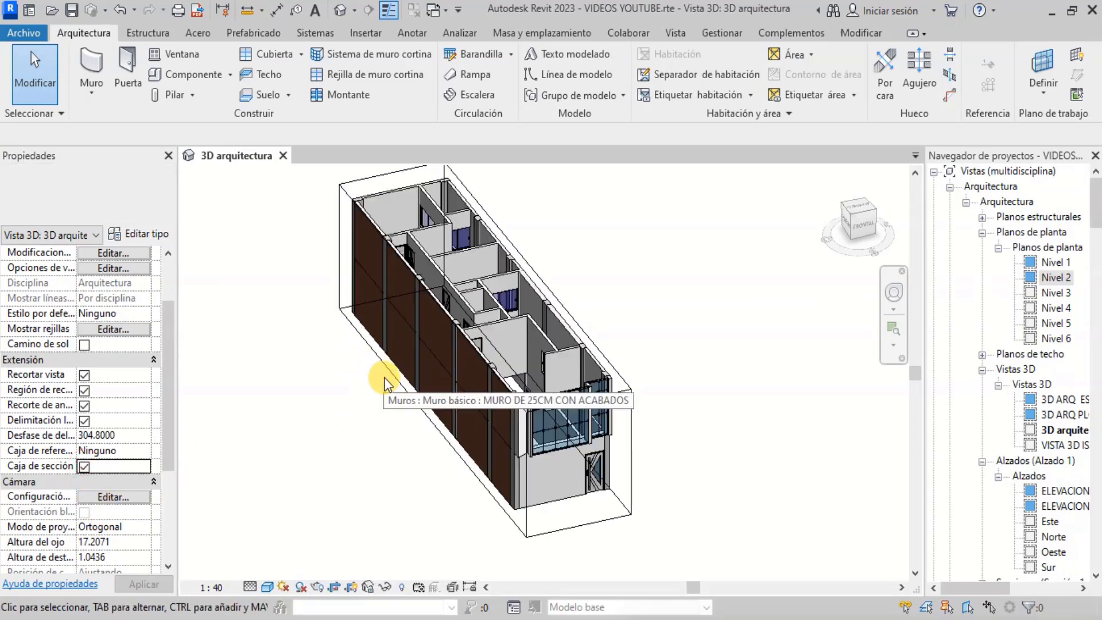
left_click(387, 365)
scroll(440, 360, "up", 4)
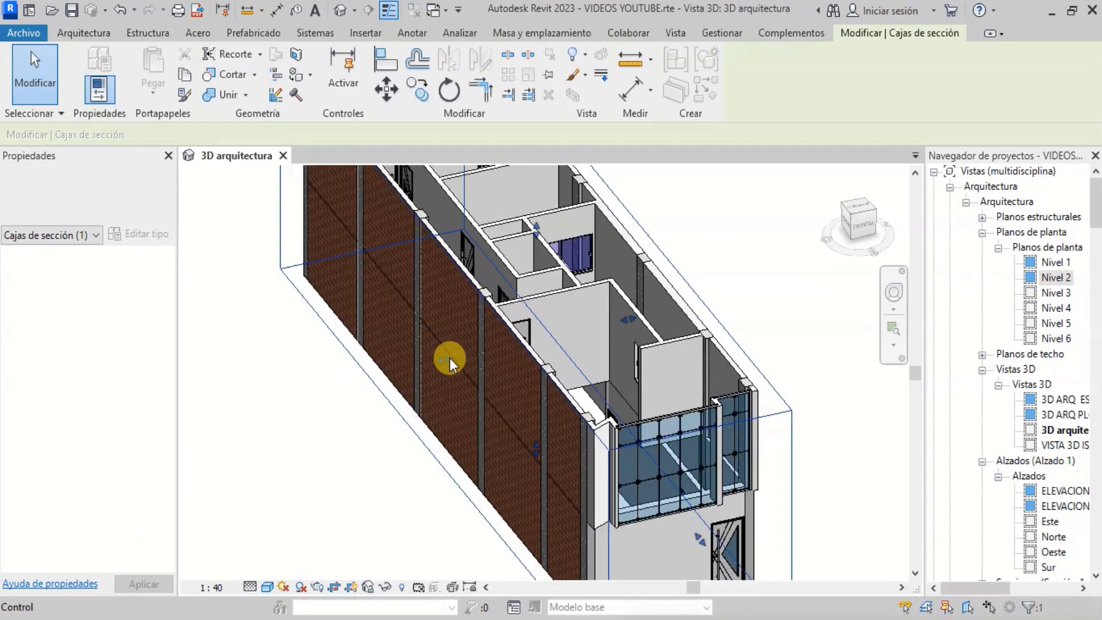
left_click_drag(449, 357, 471, 349)
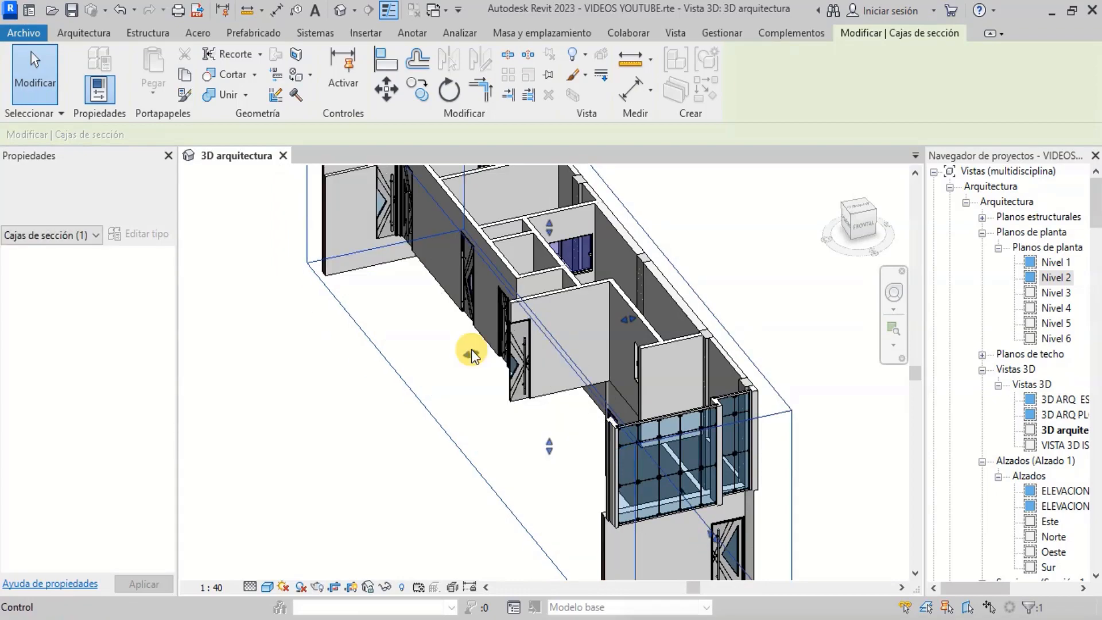
- Orbit around the sectioned model to examine the interior doors and windows, then switch the section box off
left_click(895, 292)
left_click_drag(635, 339, 386, 346)
scroll(386, 346, "down", 2)
scroll(477, 361, "up", 4)
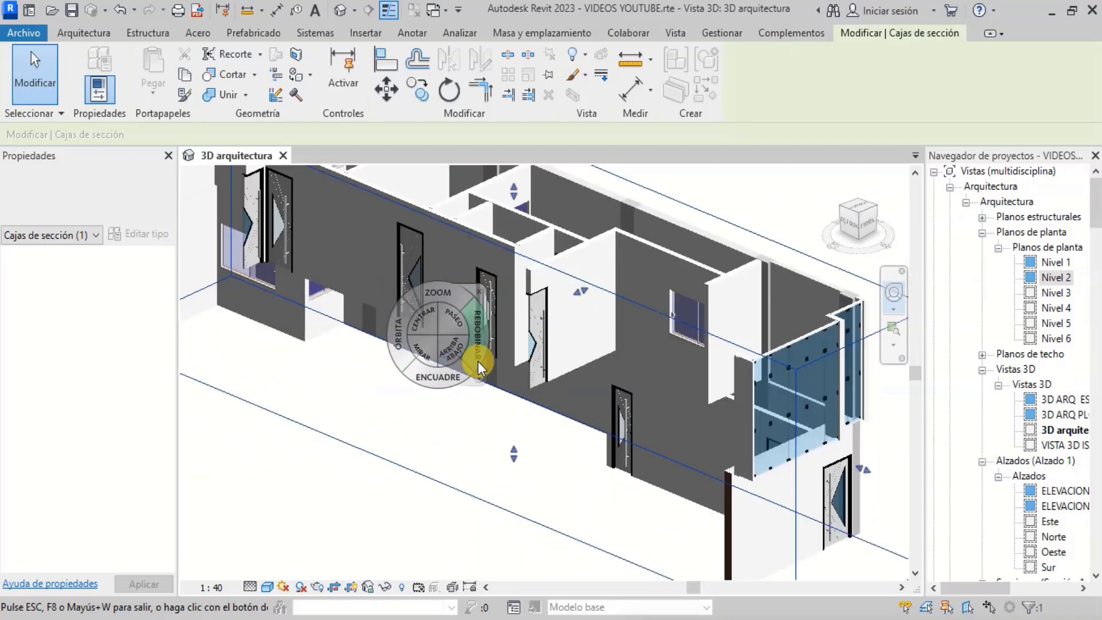
key("Escape")
key("Escape")
scroll(499, 436, "down", 3)
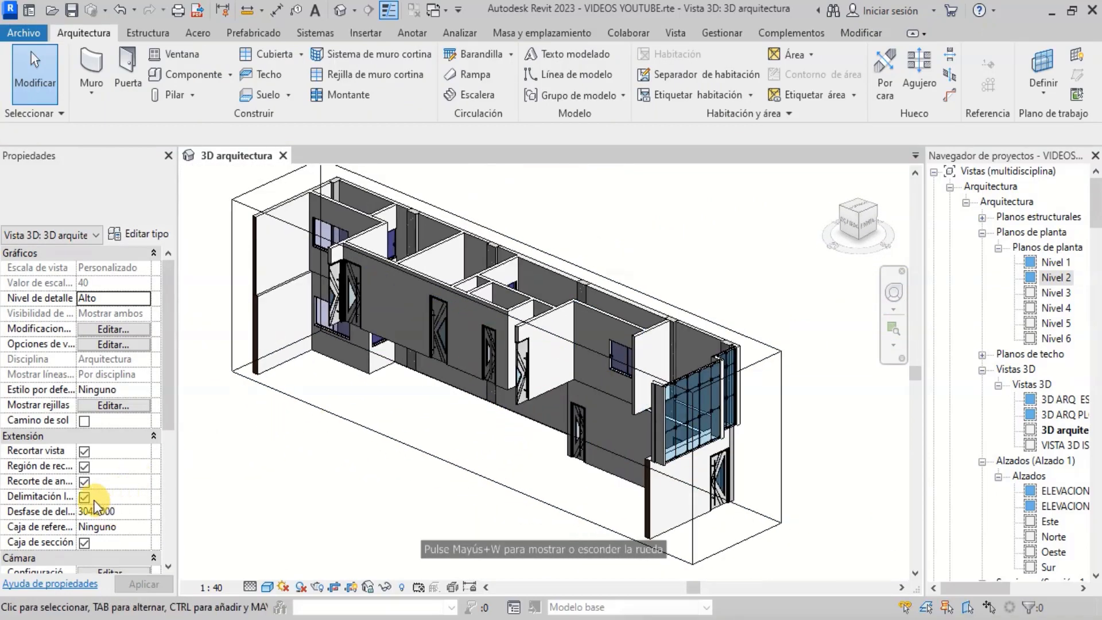
left_click(85, 542)
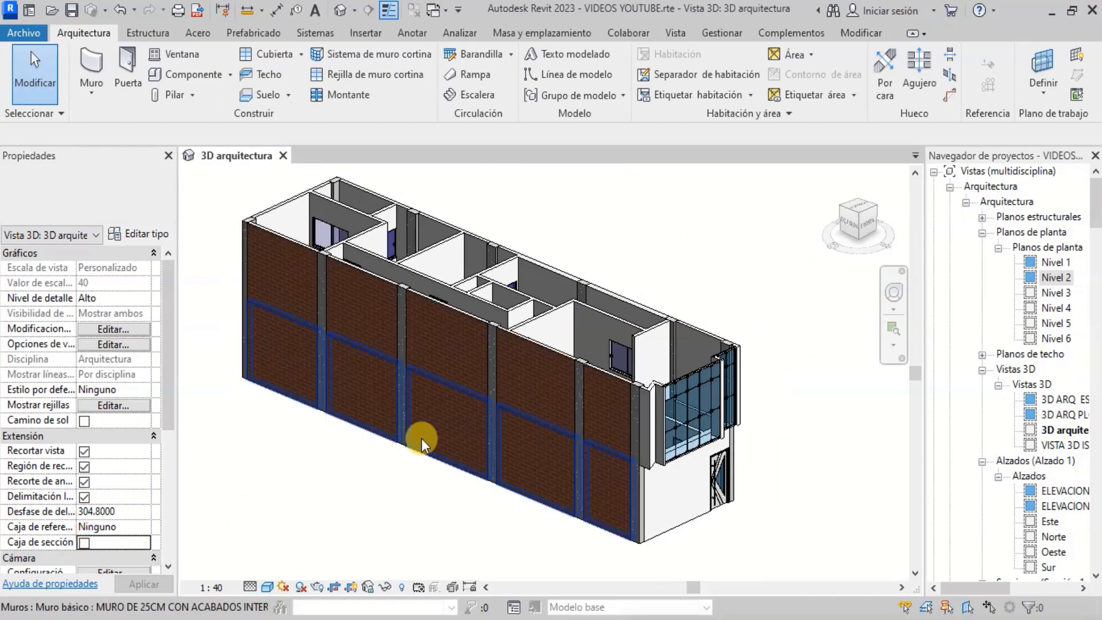
- Orbit and zoom around the whole building to review the exterior walls, balcony glazing and openings
scroll(743, 384, "down", 1)
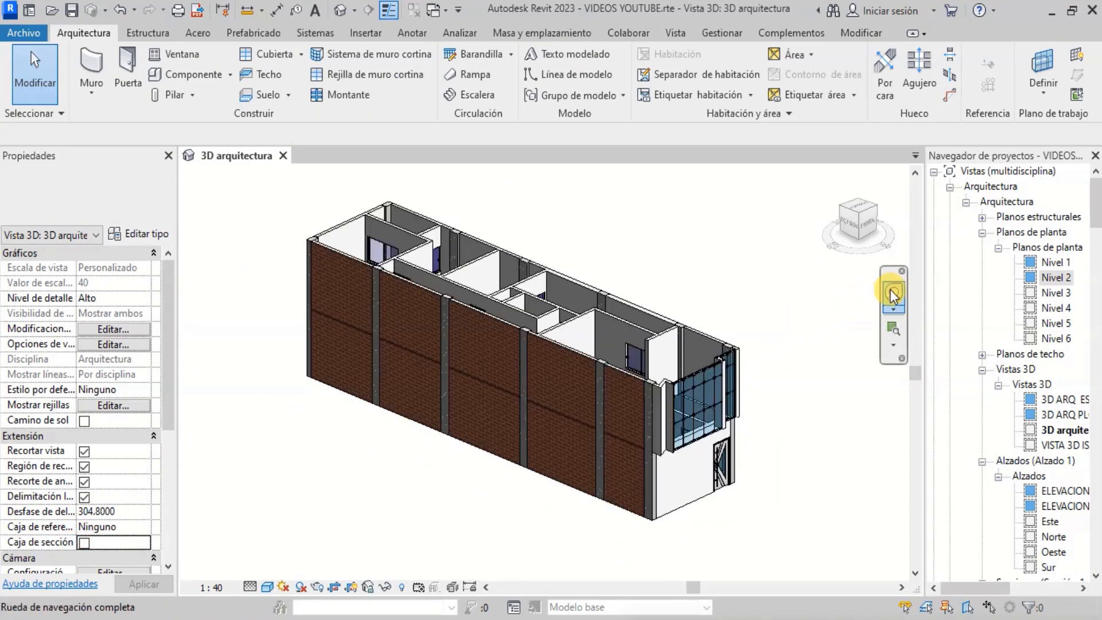
left_click_drag(862, 359, 239, 393)
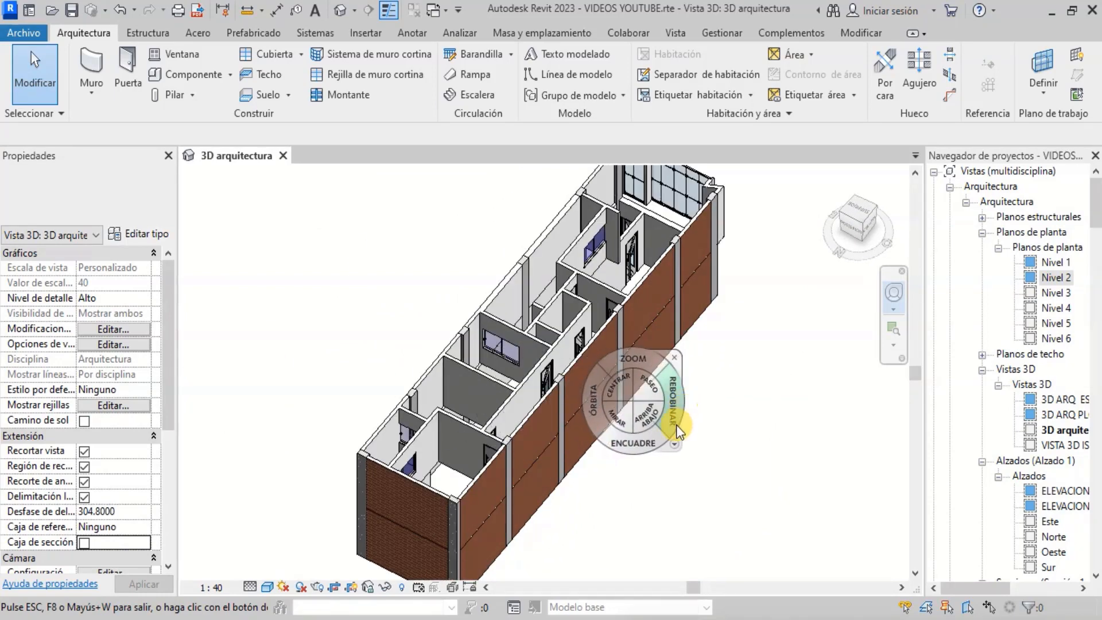
left_click_drag(587, 425, 268, 417)
scroll(752, 443, "up", 3)
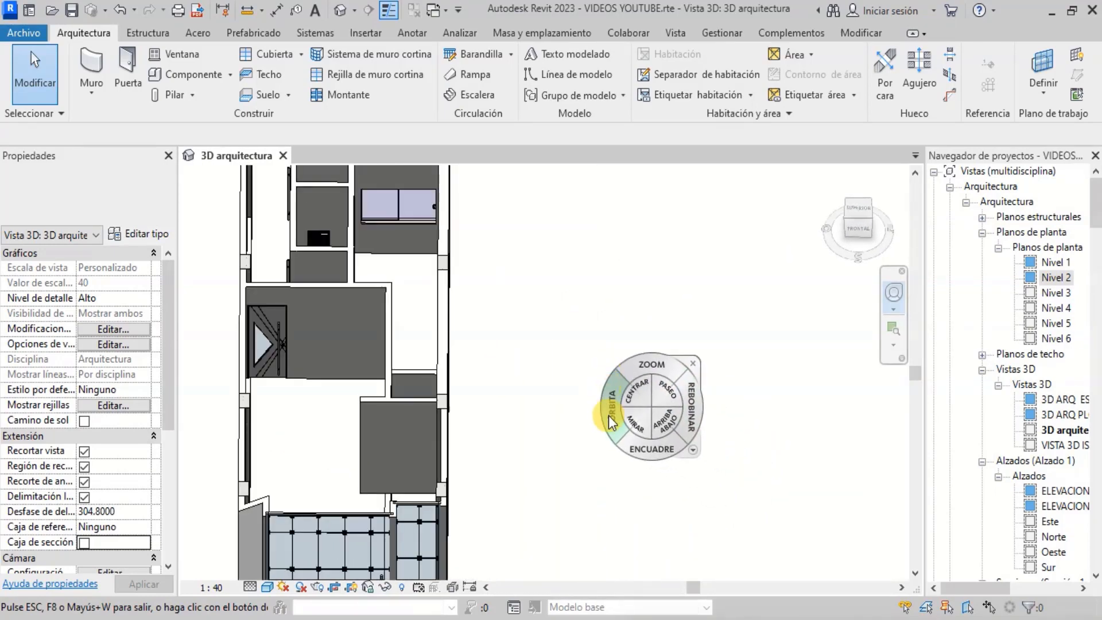
left_click_drag(604, 413, 531, 415)
scroll(737, 431, "down", 3)
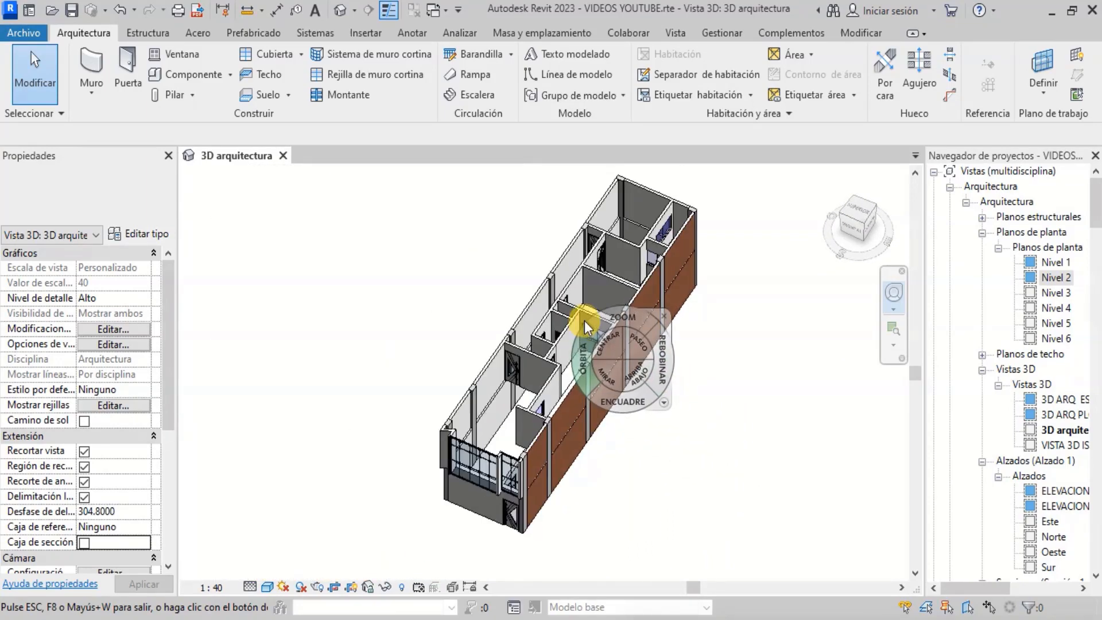
scroll(561, 277, "up", 3)
scroll(565, 270, "down", 2)
scroll(643, 250, "up", 3)
scroll(638, 271, "down", 4)
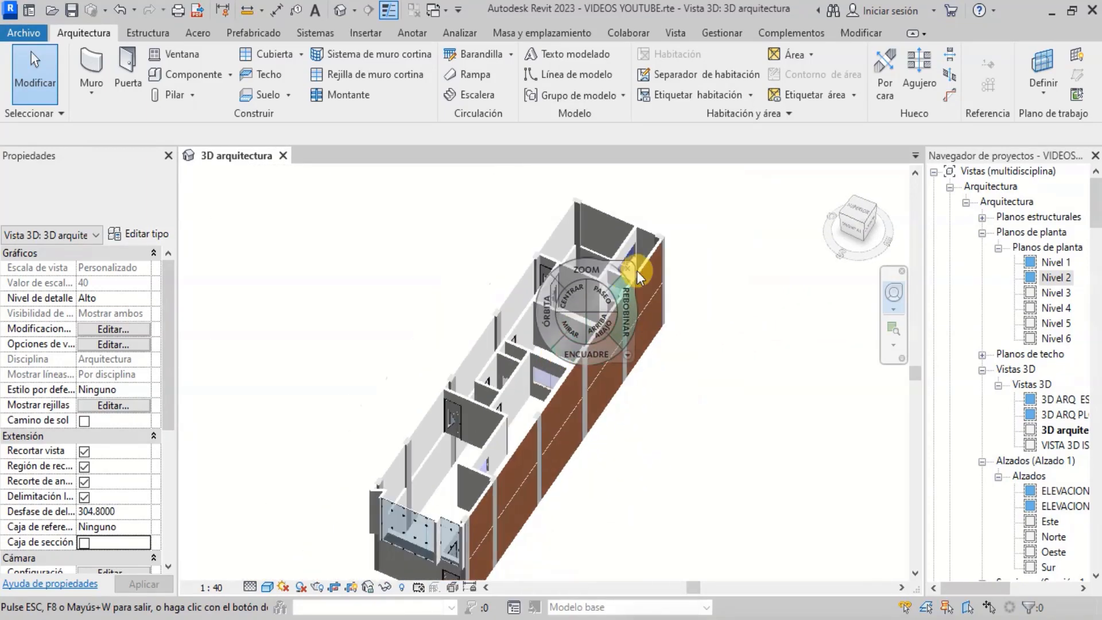
scroll(638, 275, "down", 4)
key("Escape")
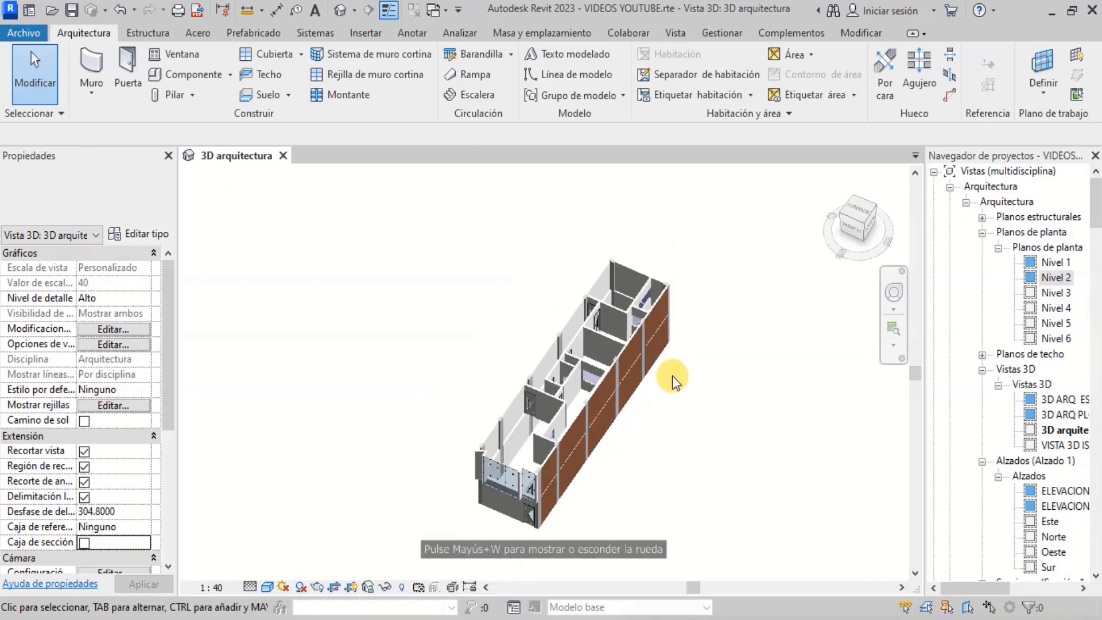
scroll(560, 494, "up", 5)
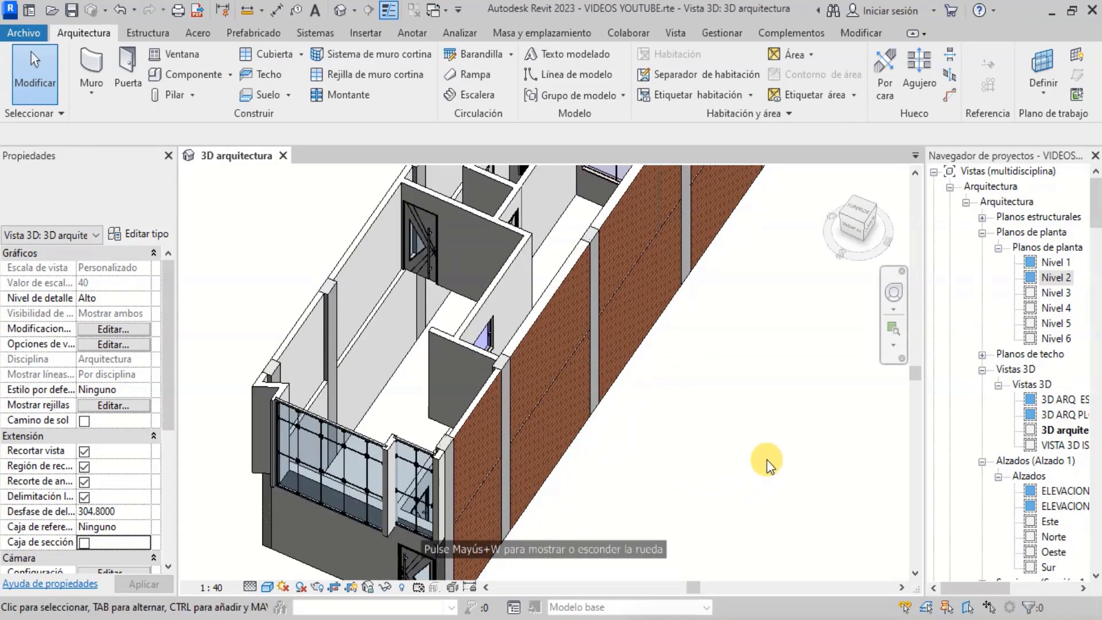